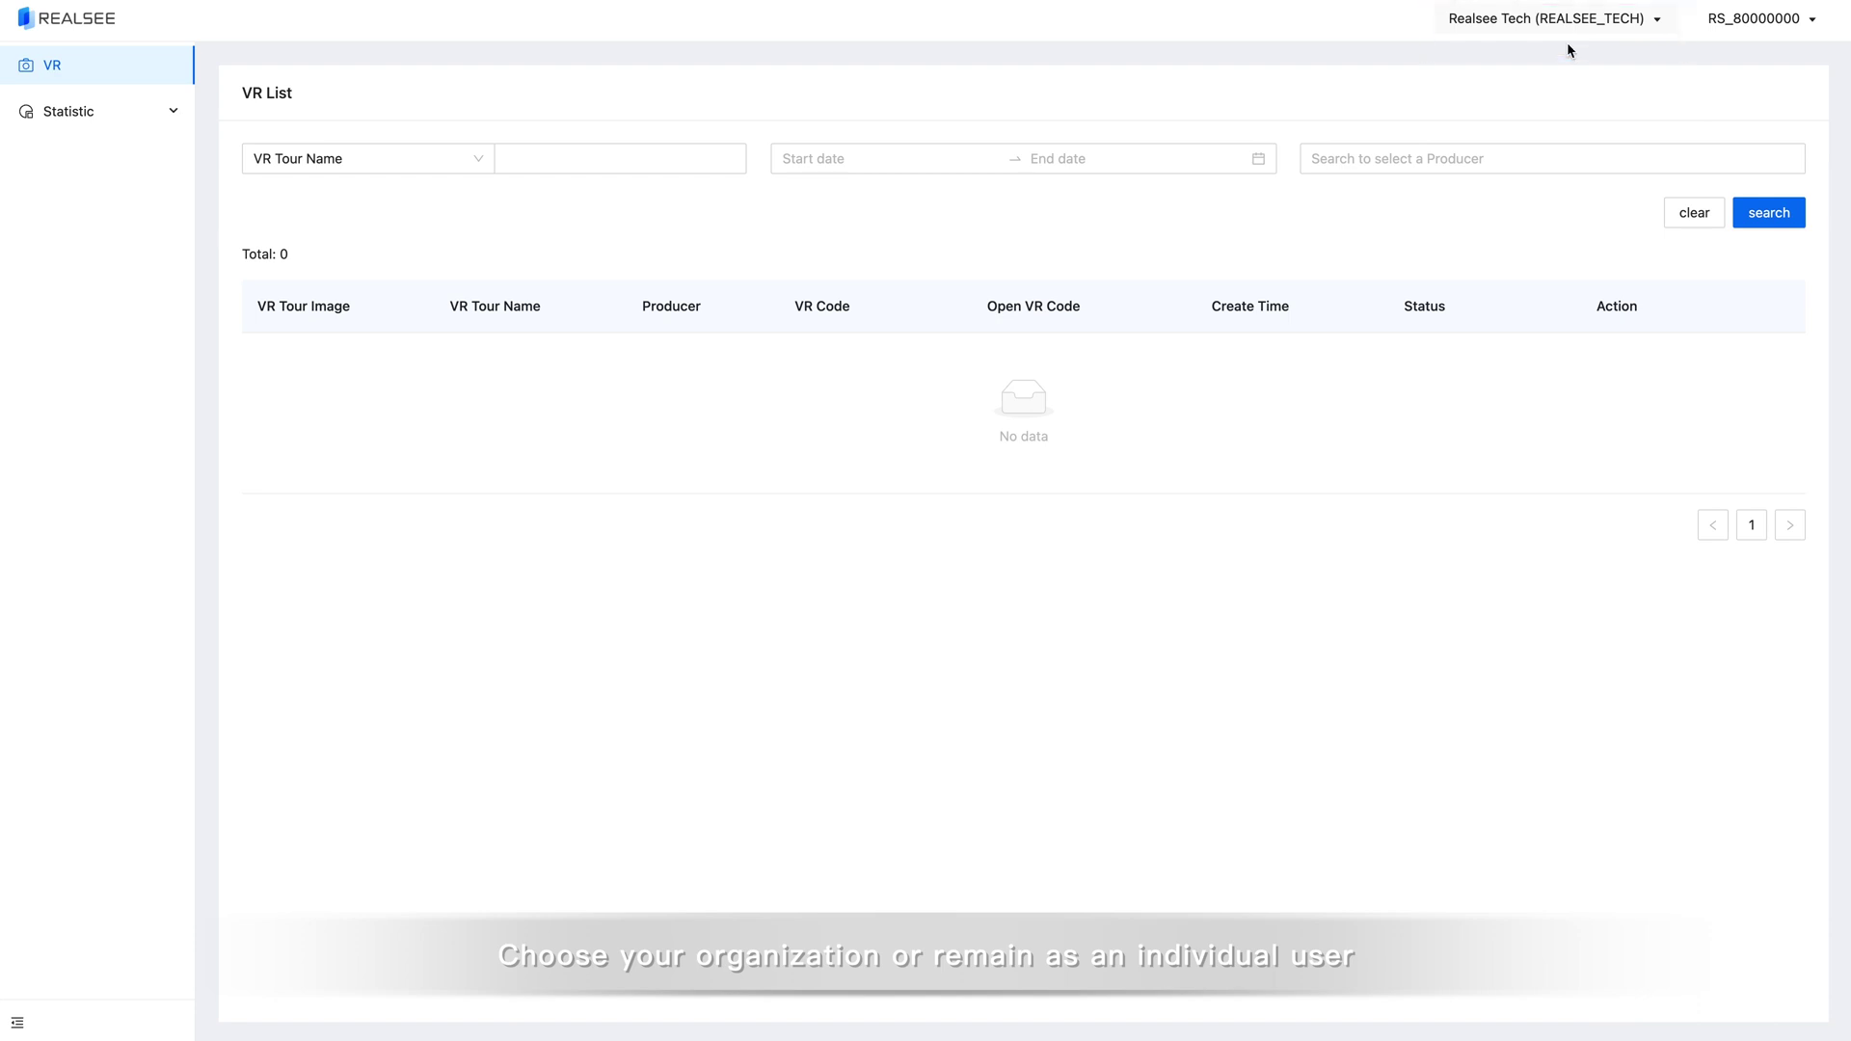
Switch to the Individual organization and open the Realsee Gimbal tour for editing despite its existing design plan
mouse_move(1536, 46)
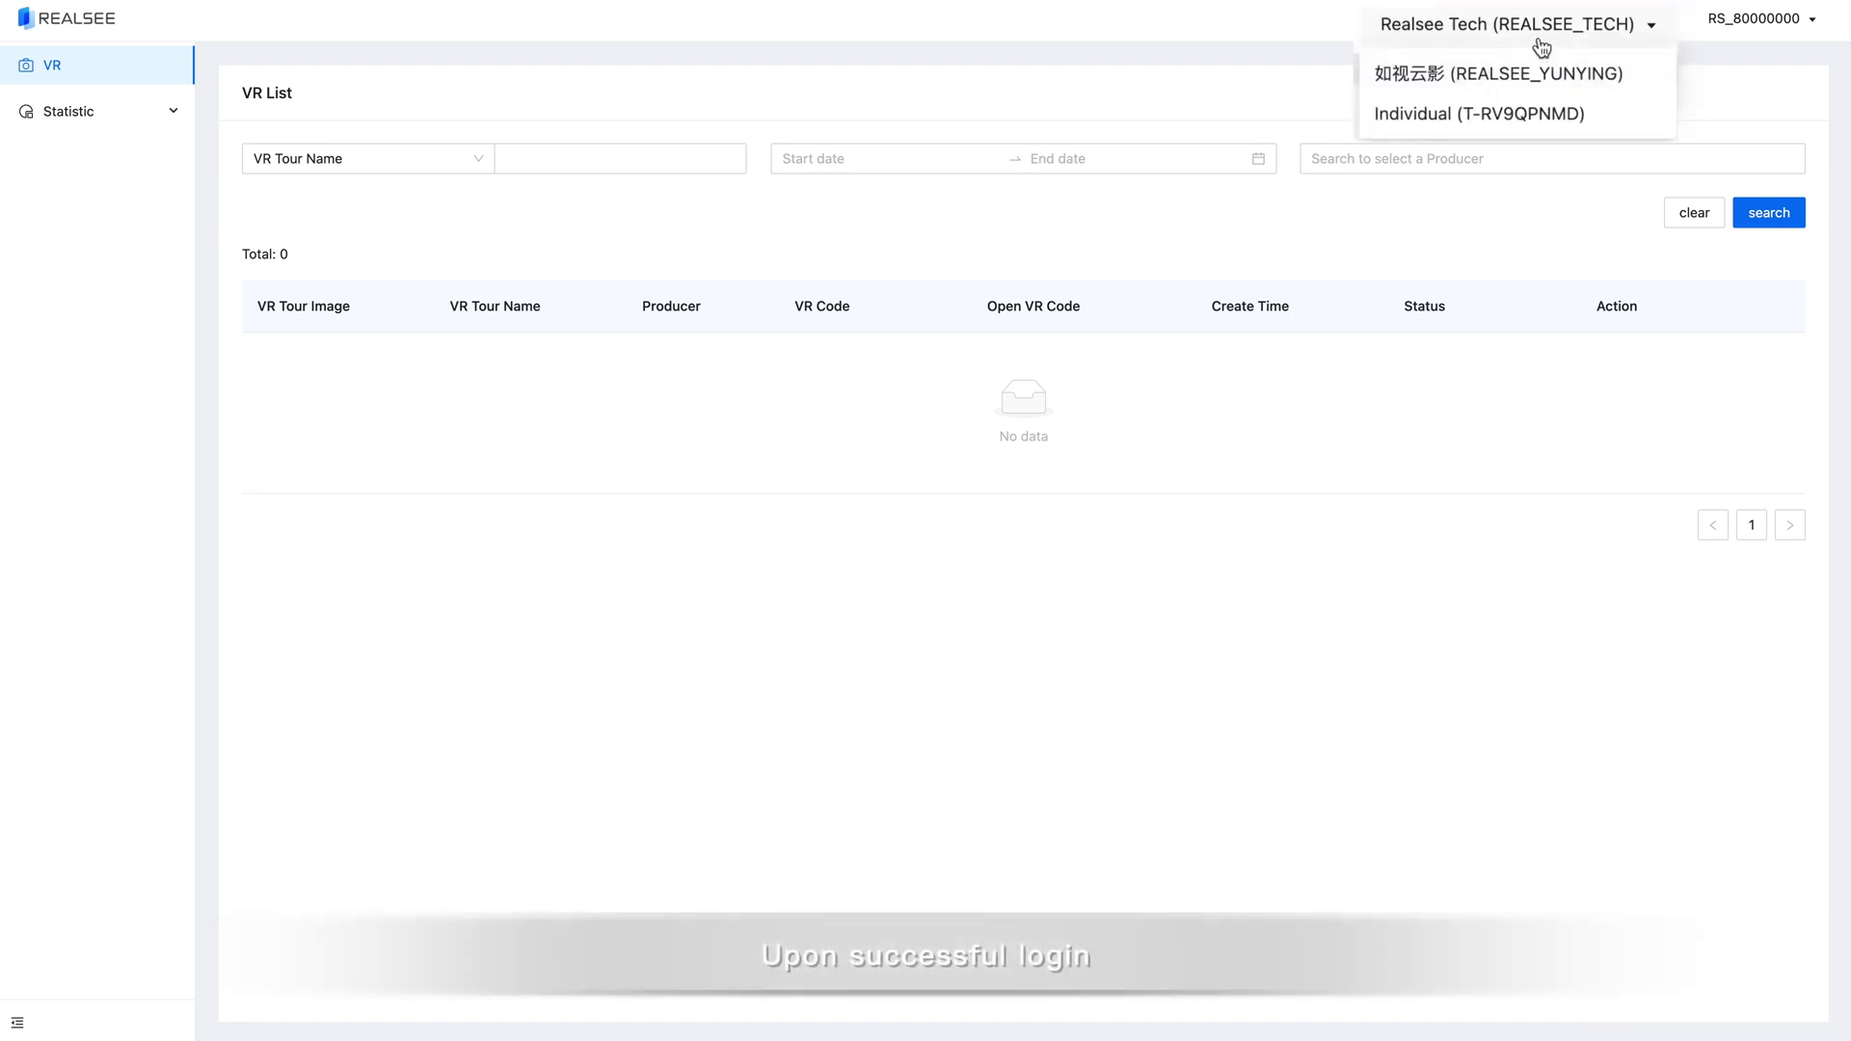
left_click(1544, 89)
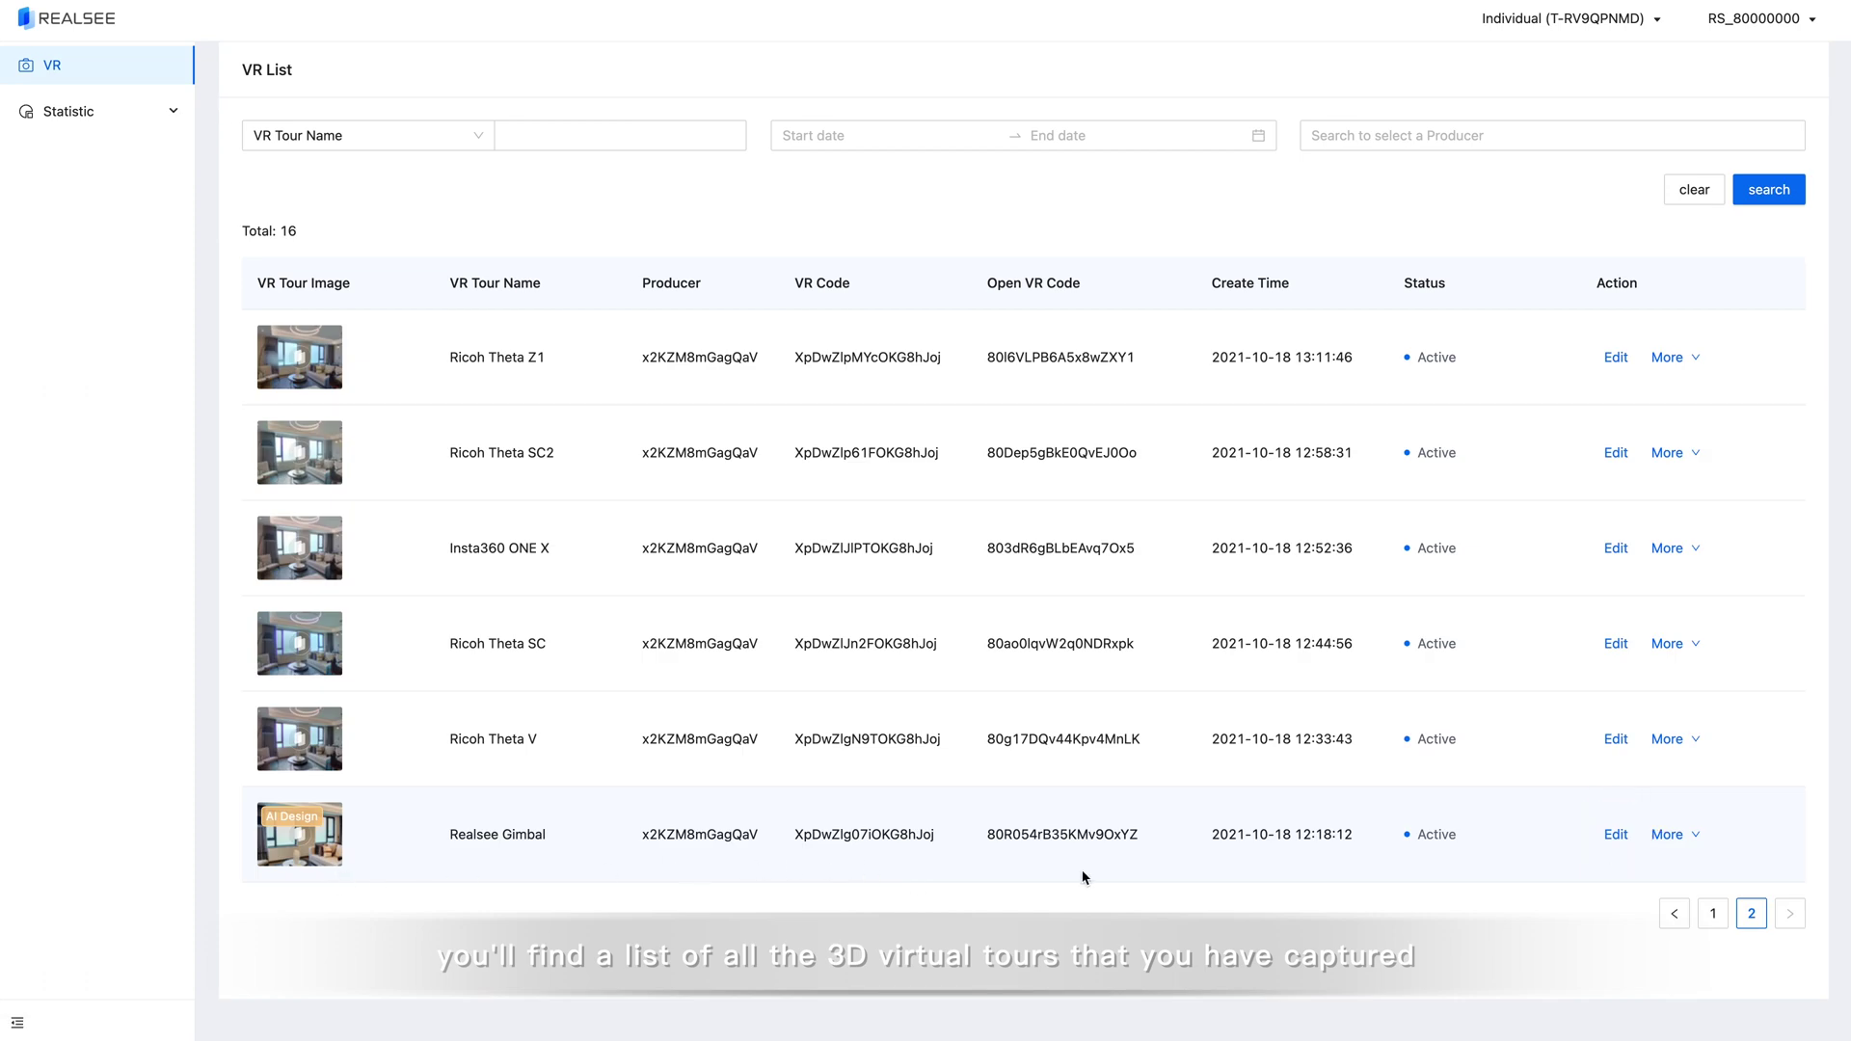
left_click(1617, 839)
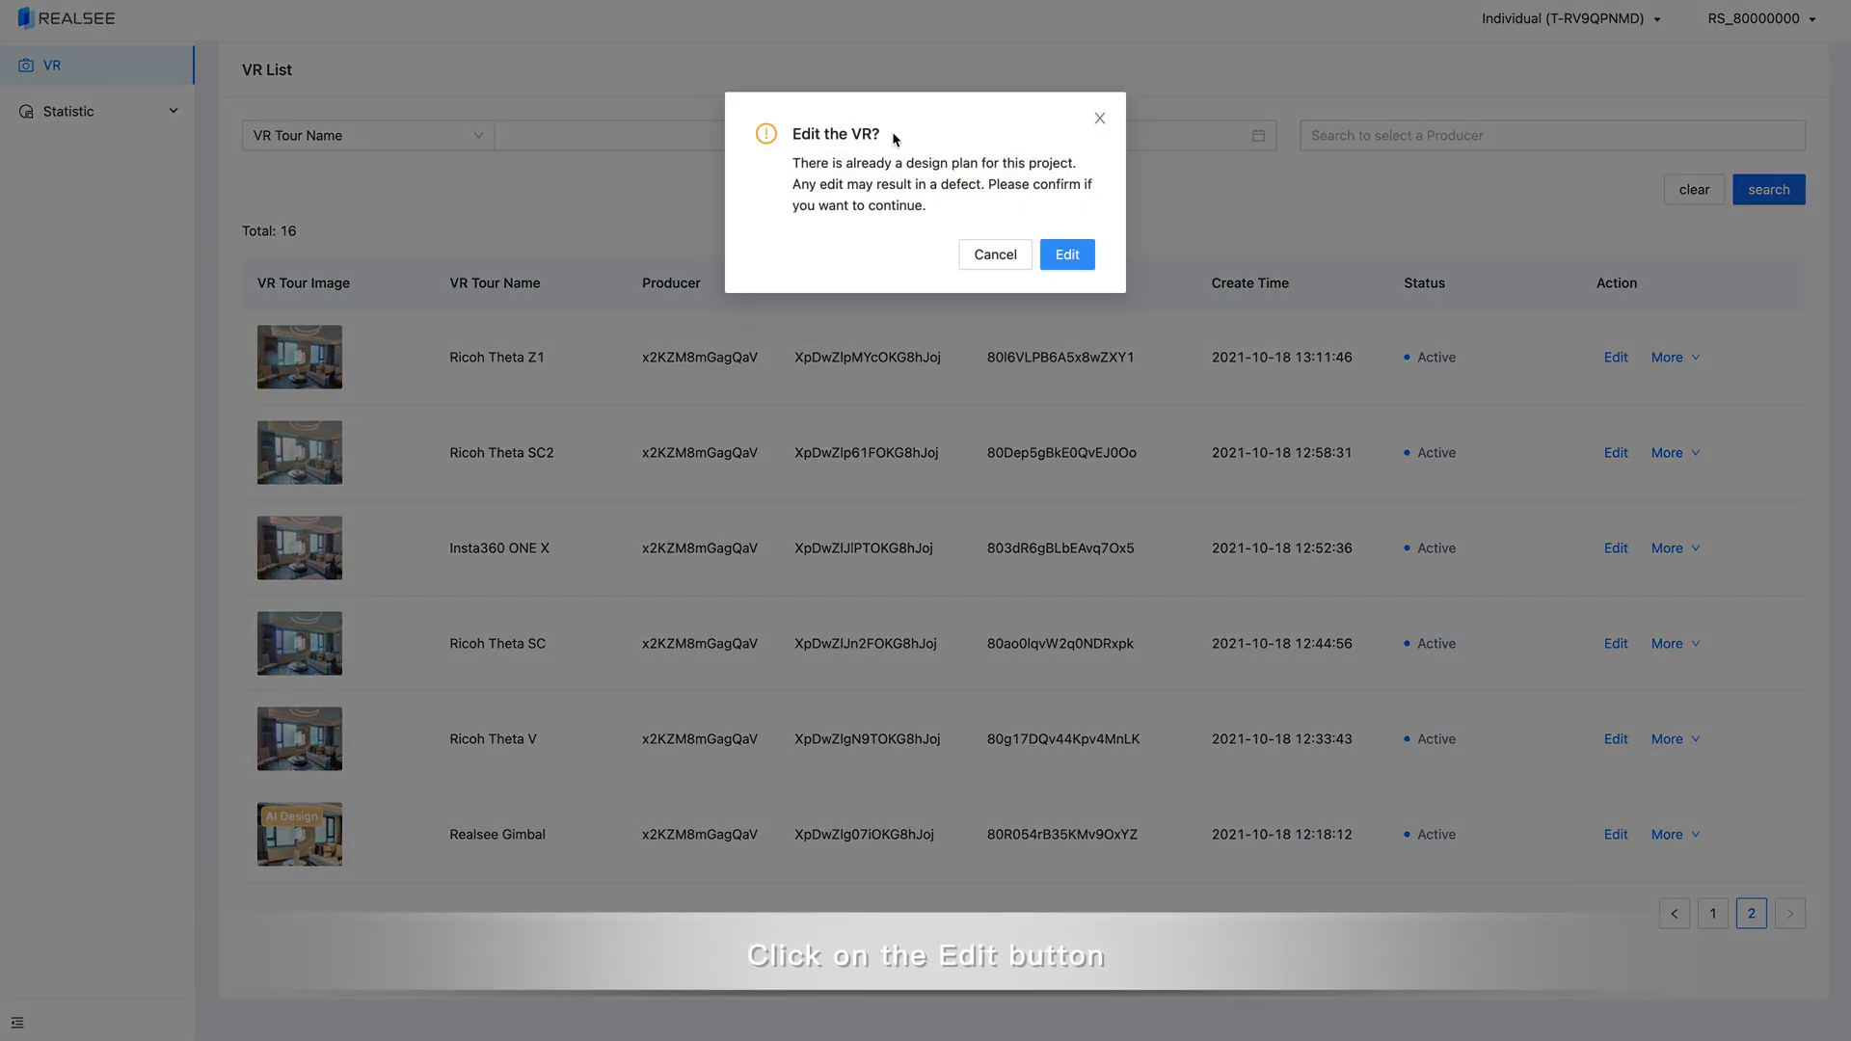
left_click(1064, 256)
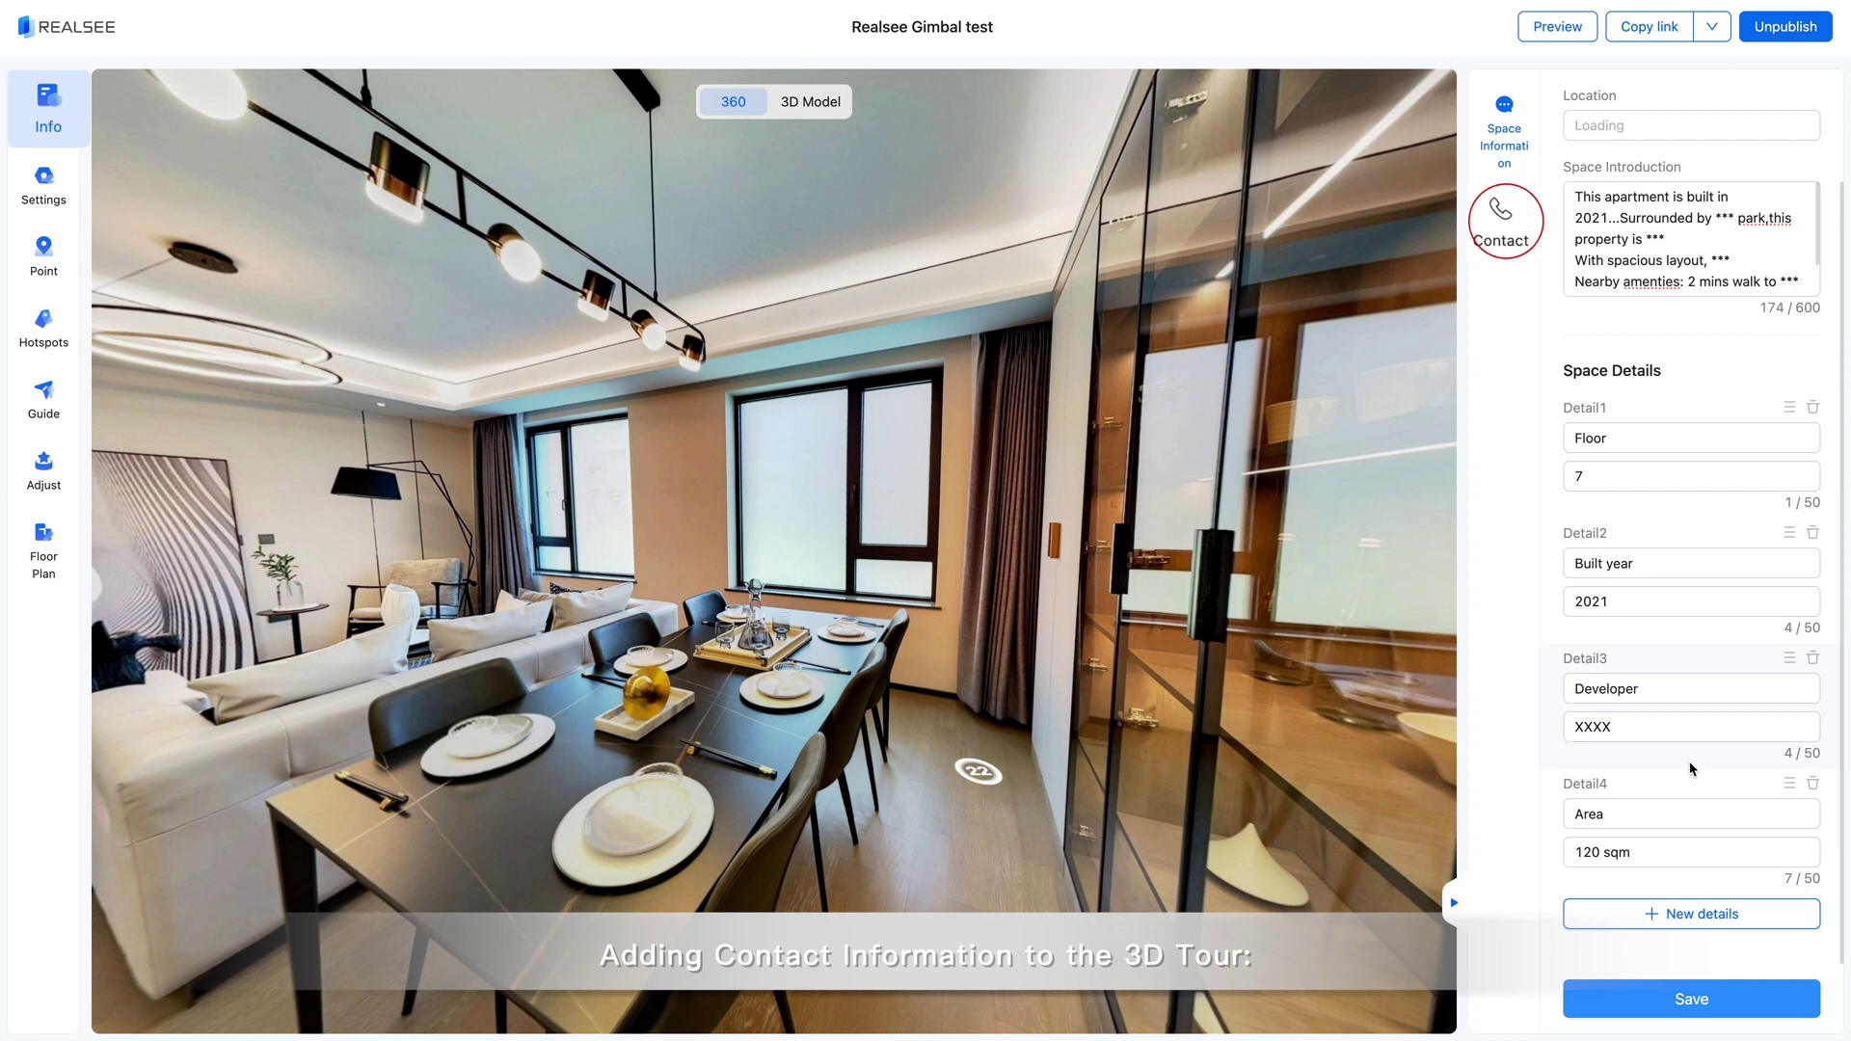
Show the tour's contact details, and view the space information offered to viewers inside the tour
left_click(1504, 223)
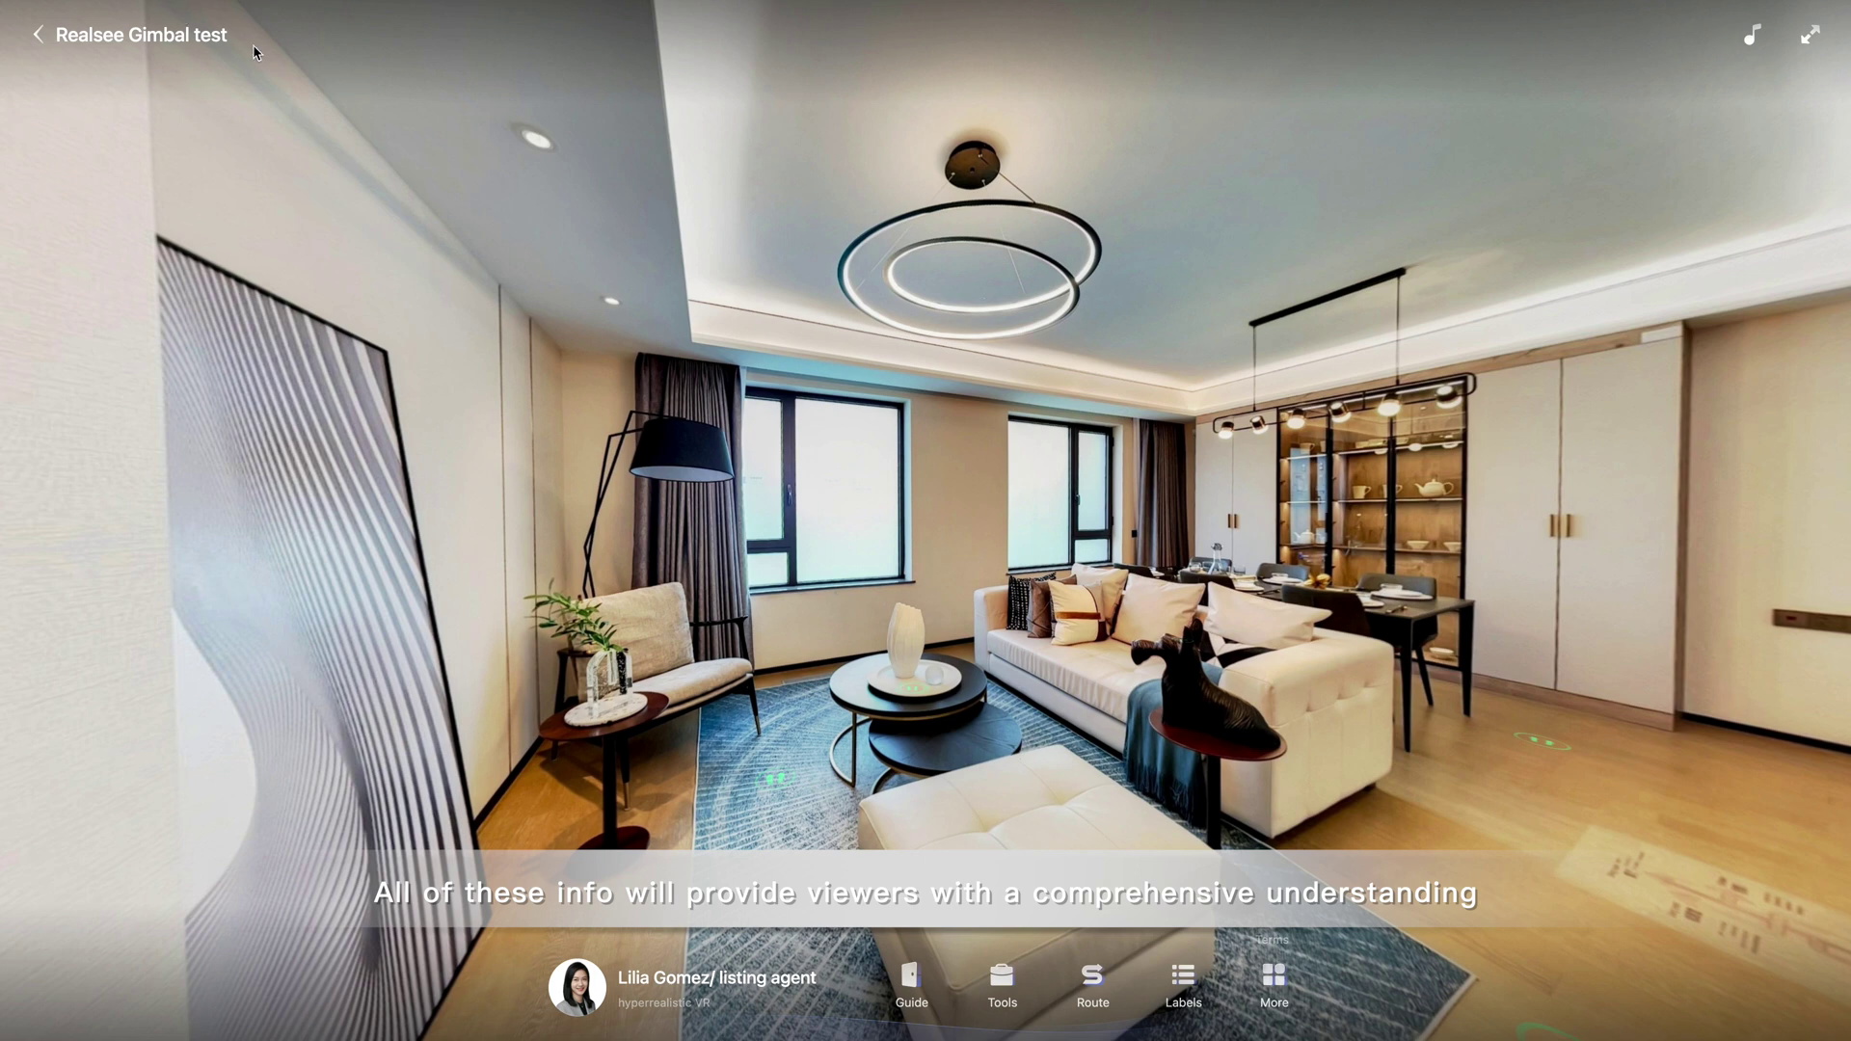
left_click(1268, 979)
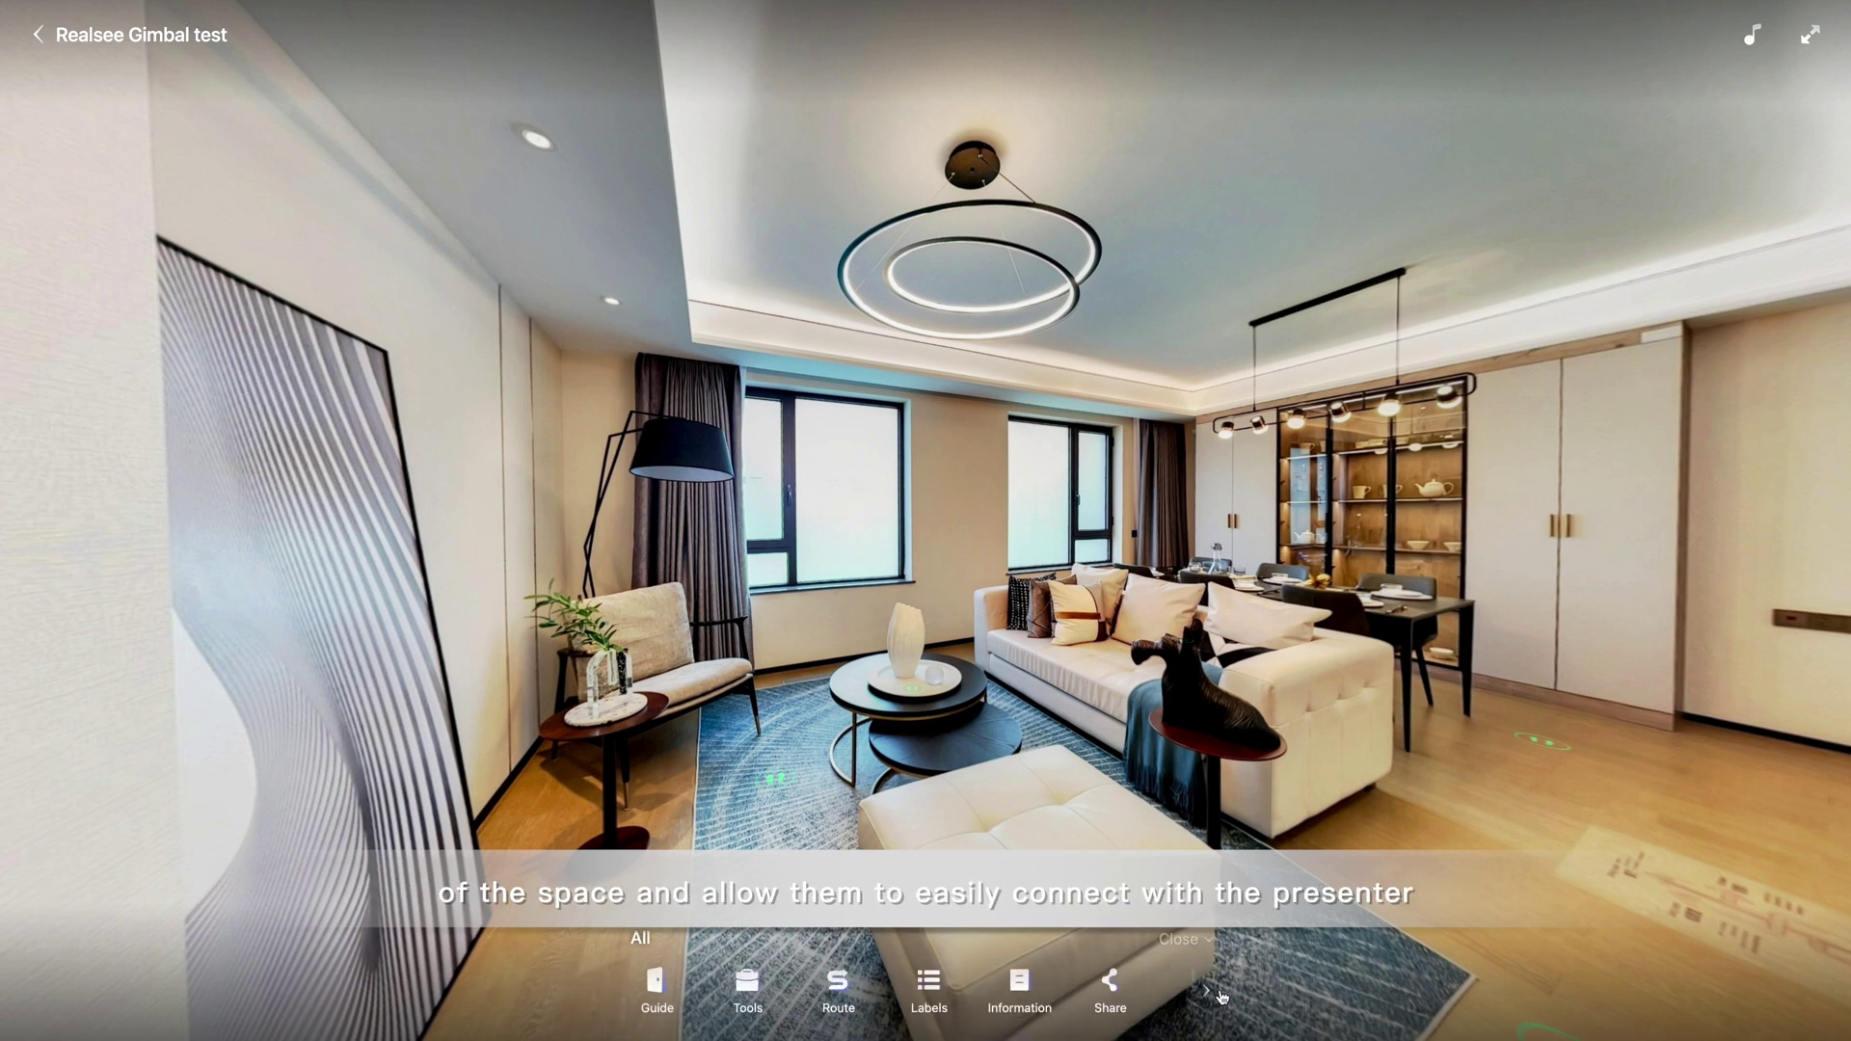
left_click(1010, 981)
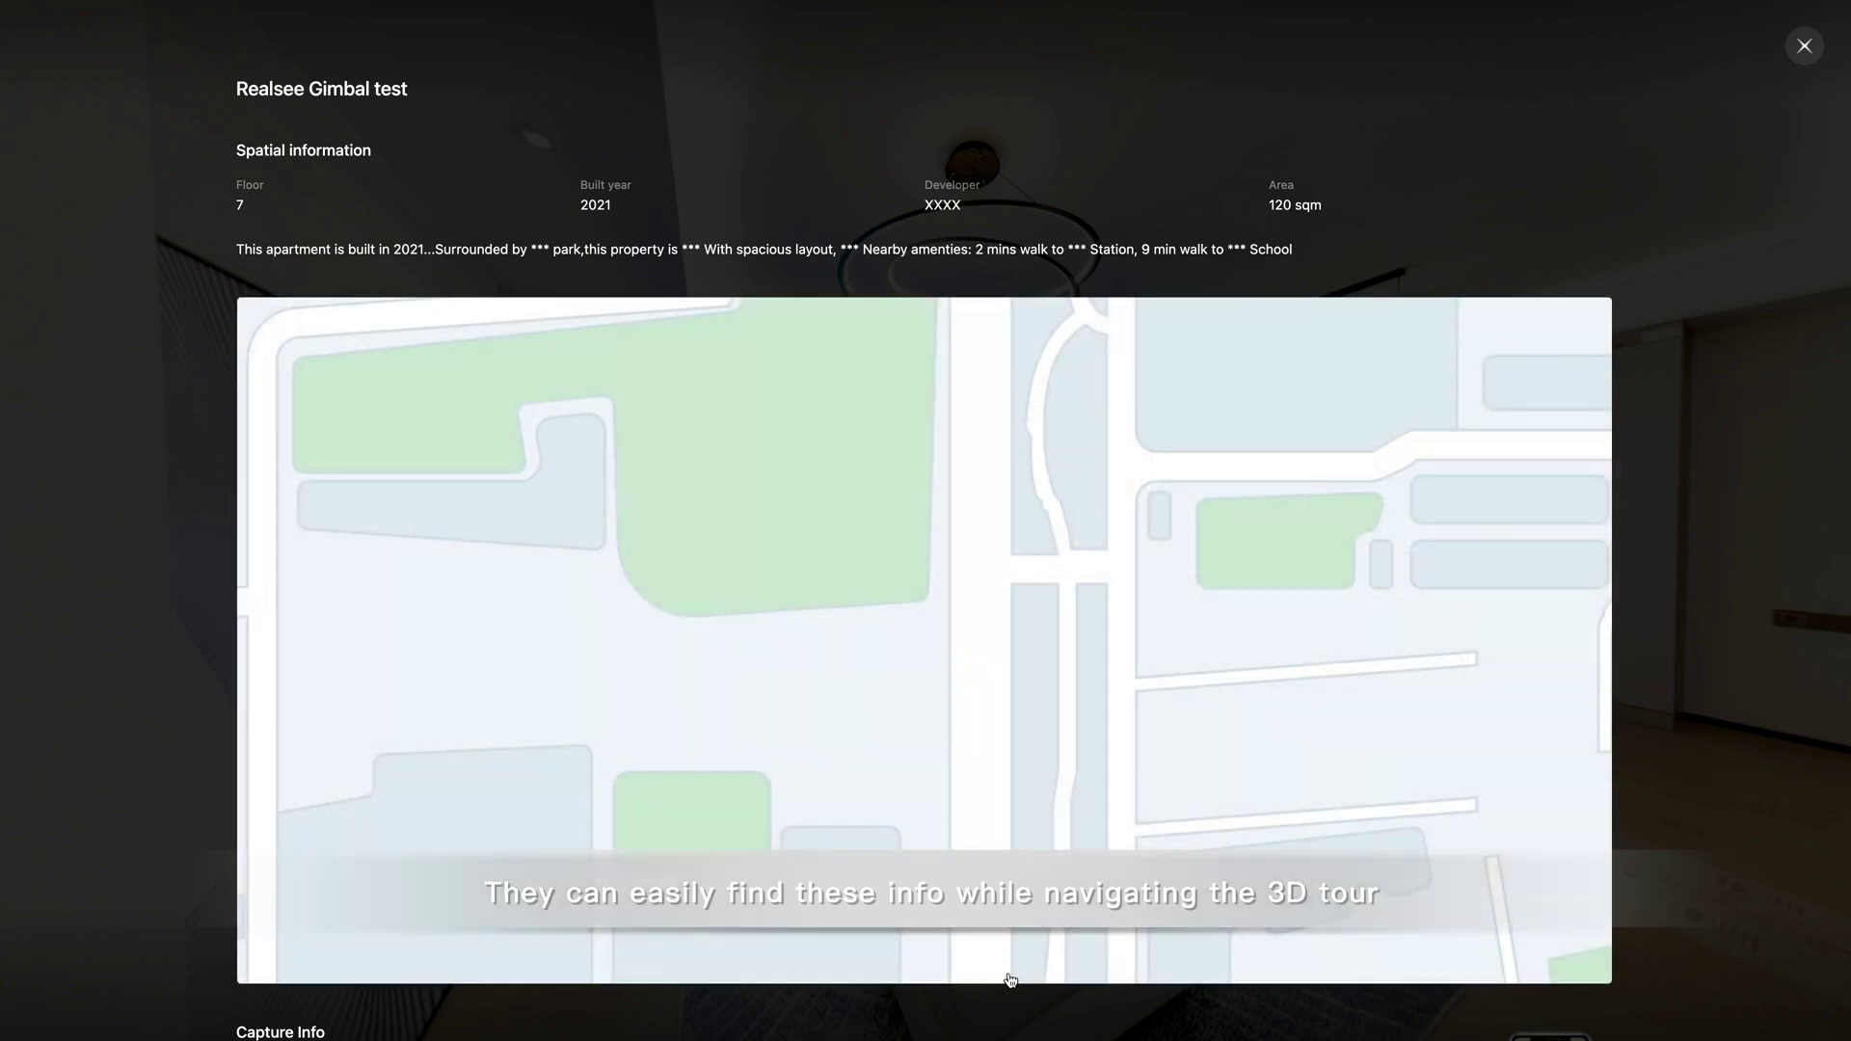
left_click(1804, 45)
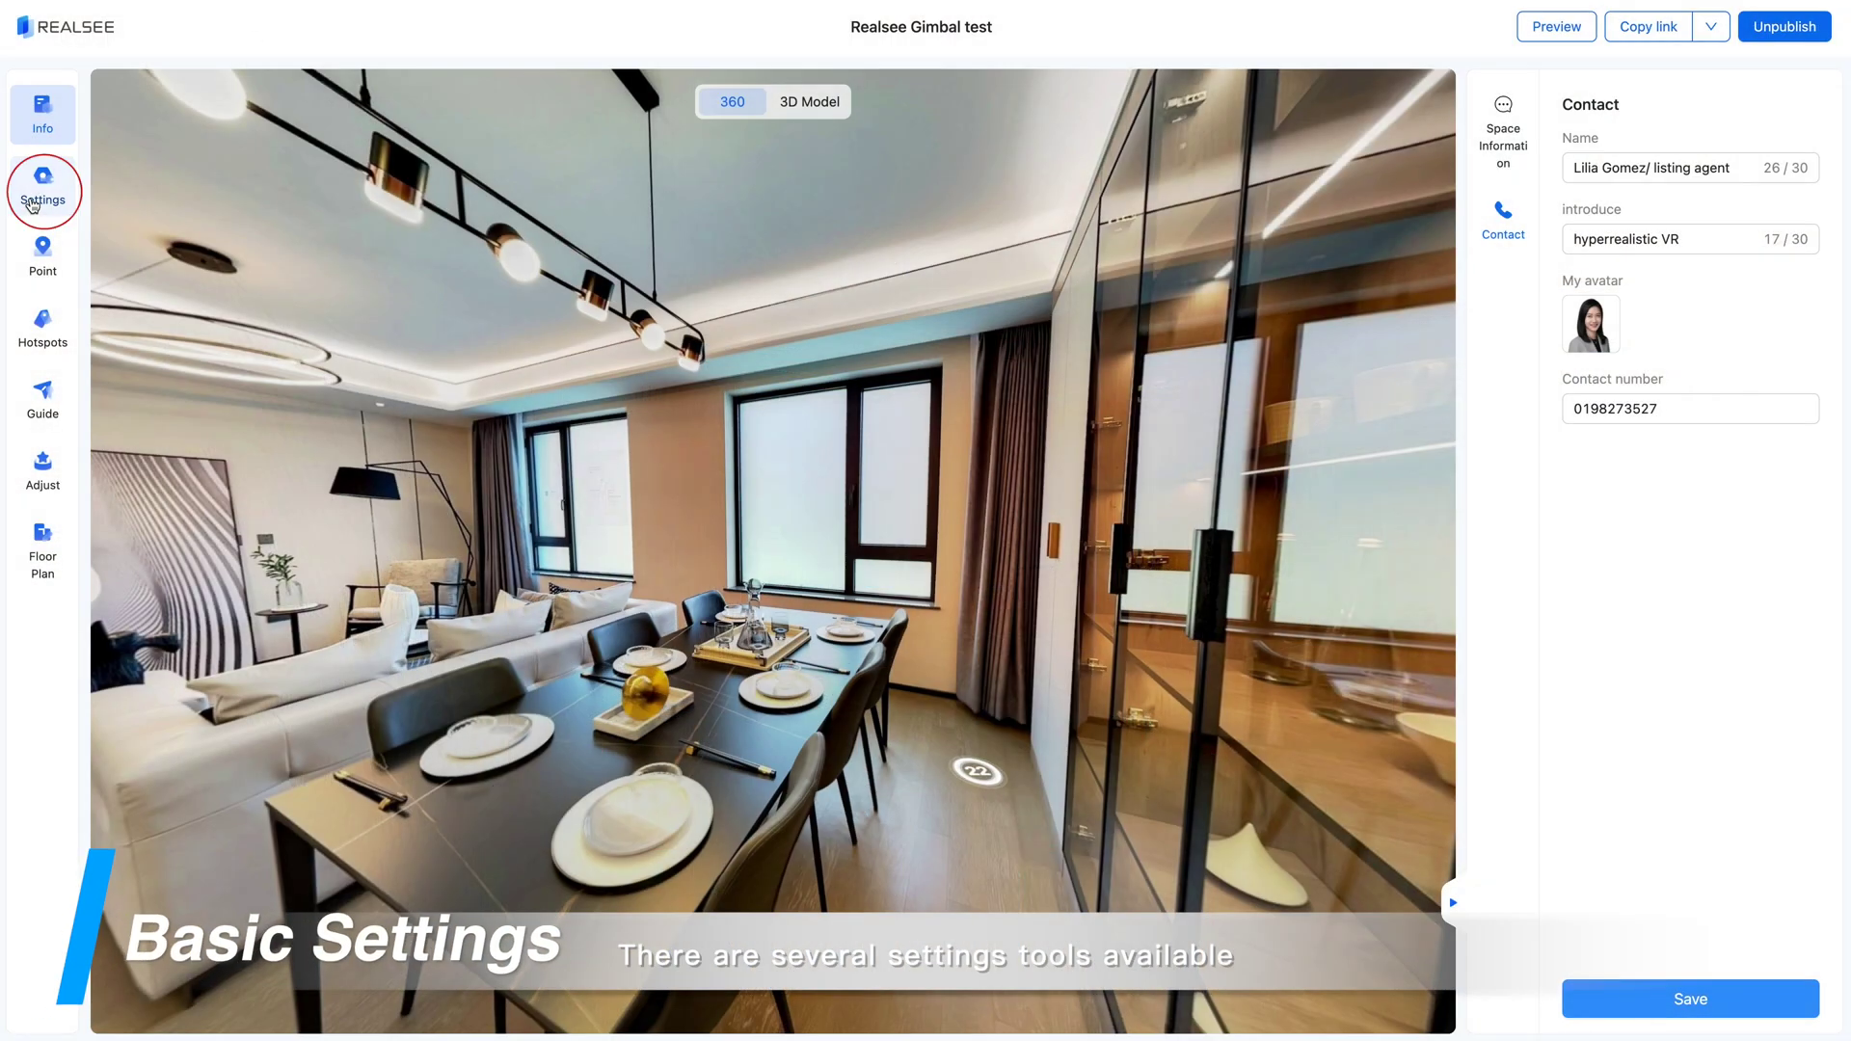
Save the living room view over the sofa as the tour's initial view and set its thumbnail to Free view
left_click(35, 201)
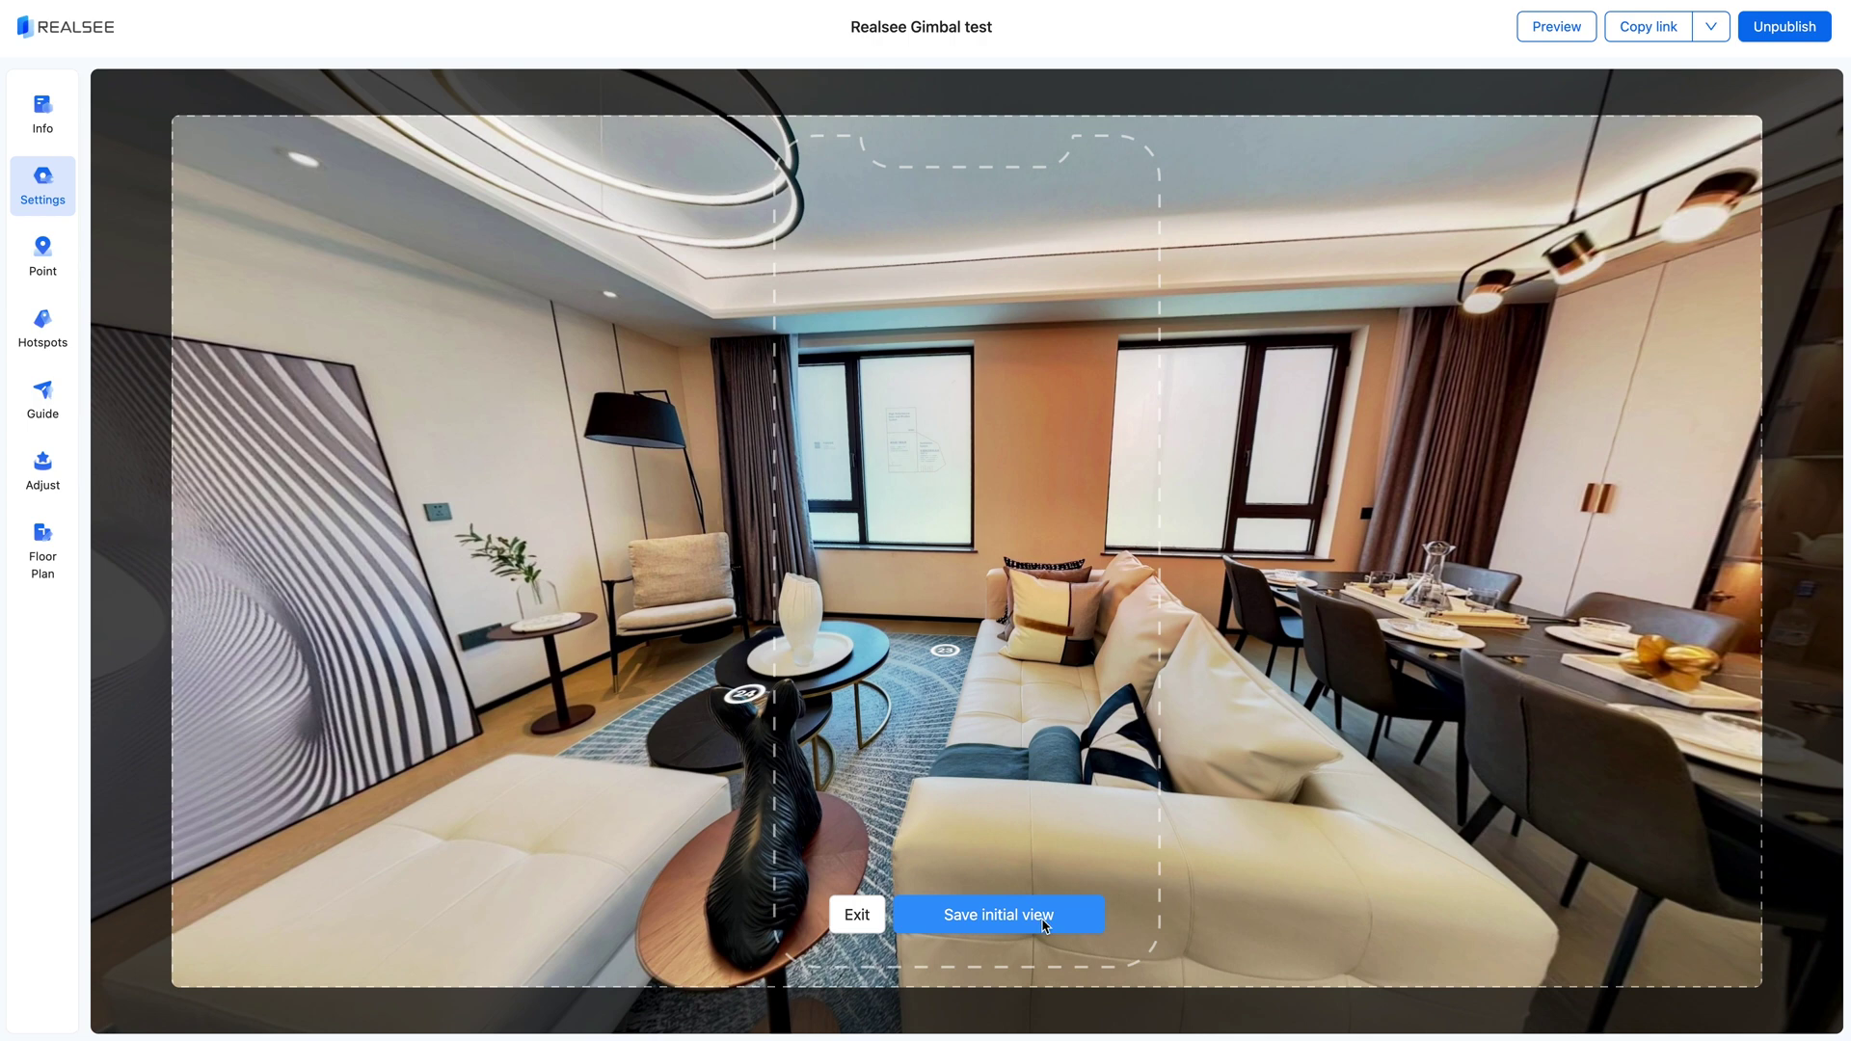
left_click(1046, 924)
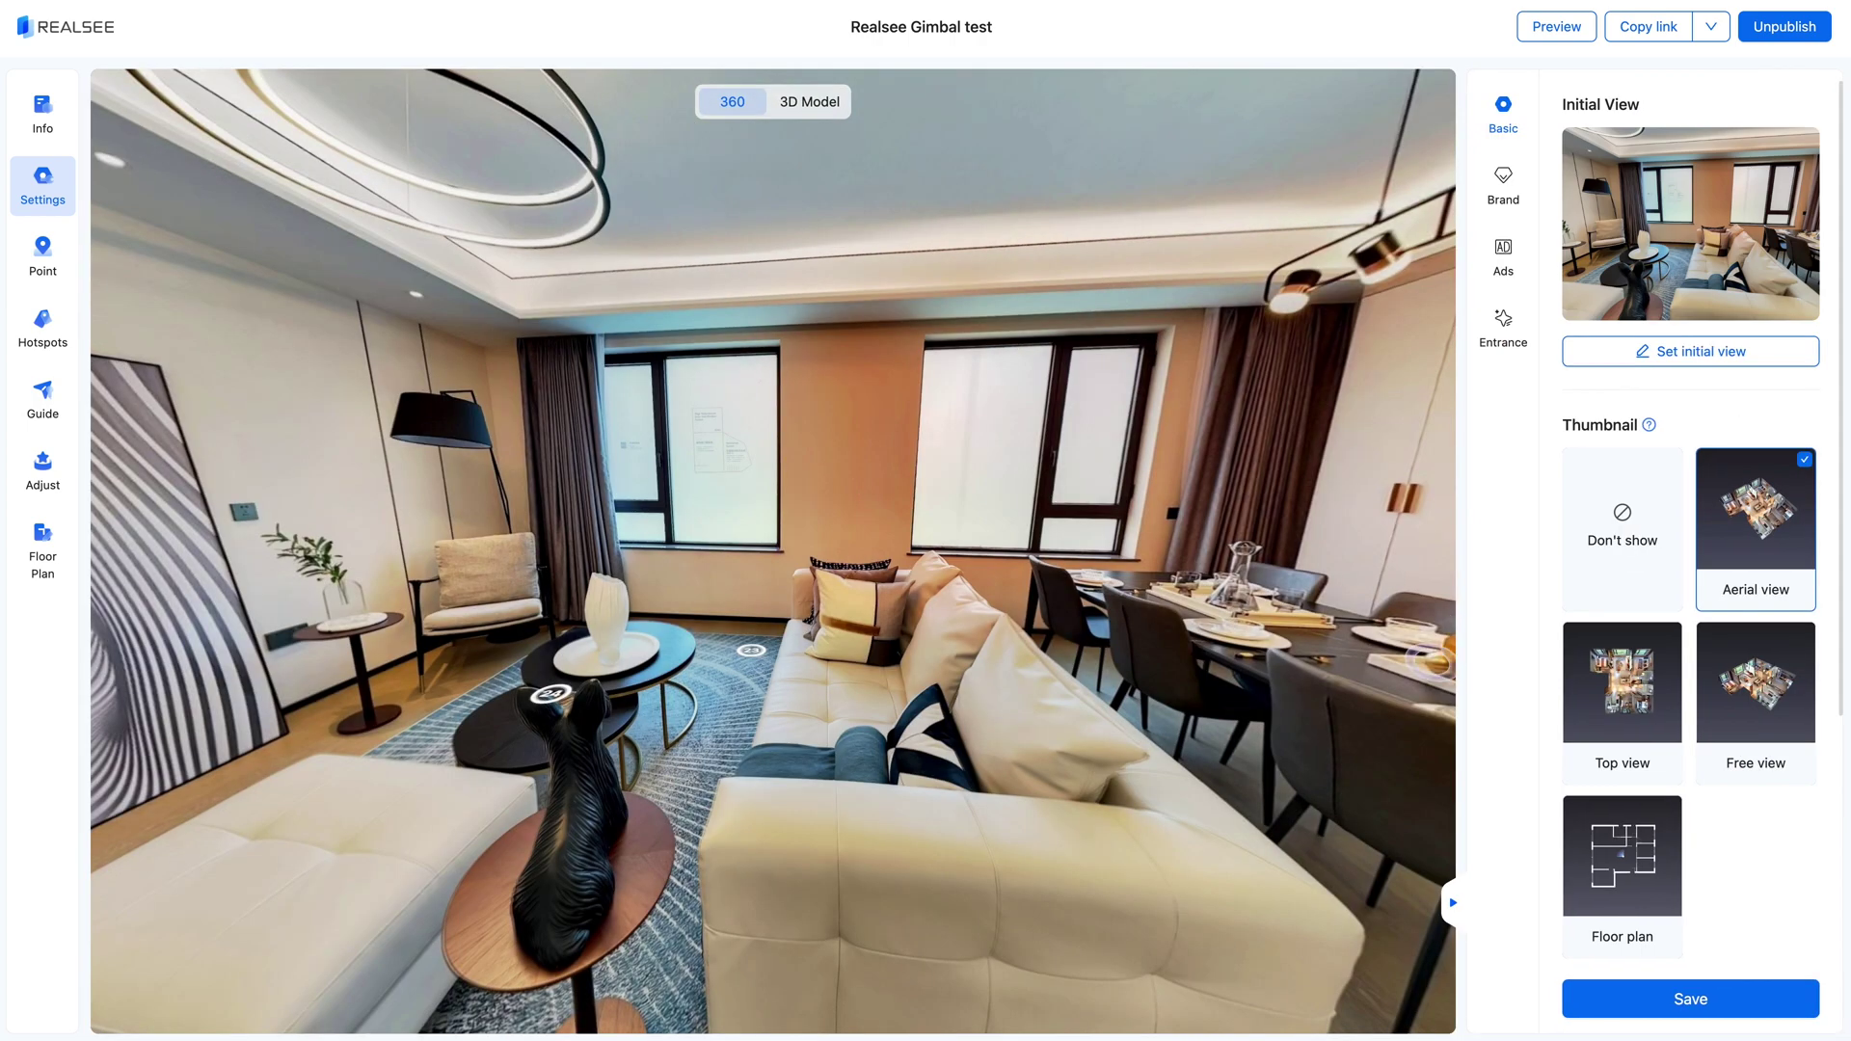
left_click(1618, 714)
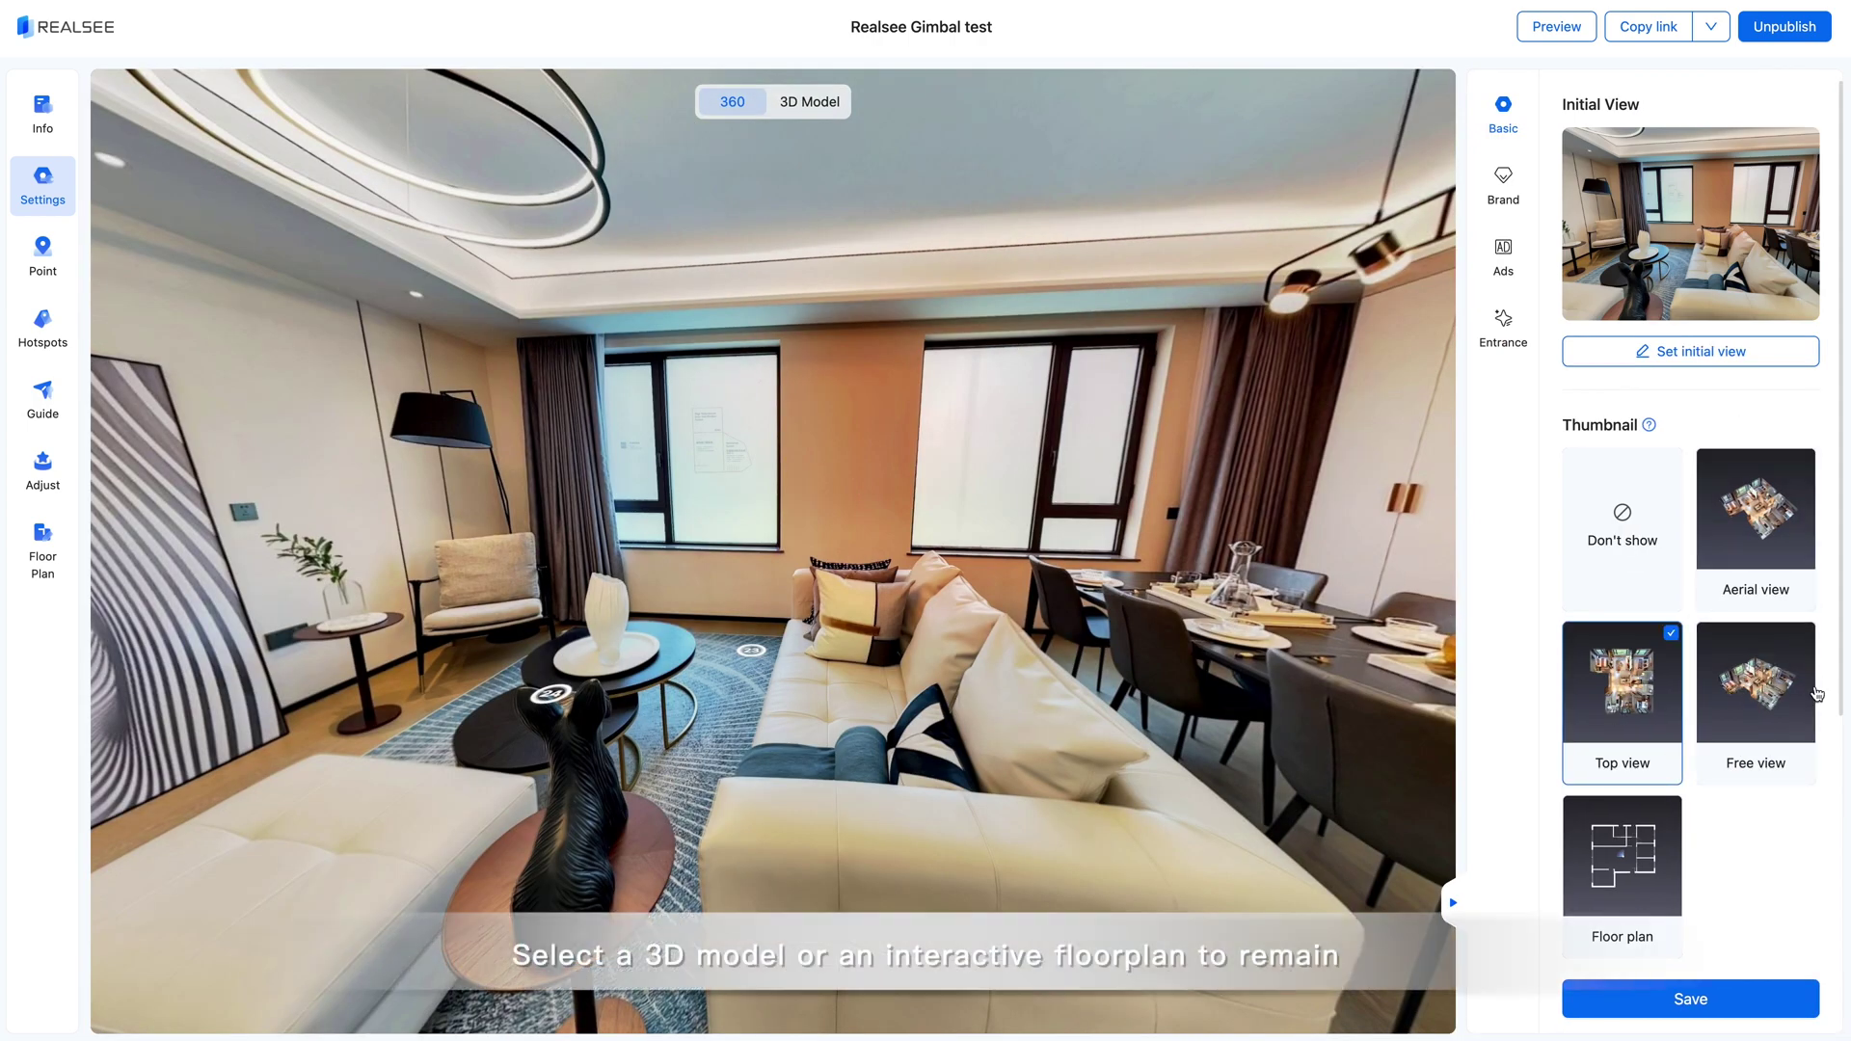
left_click(1764, 699)
left_click(1623, 897)
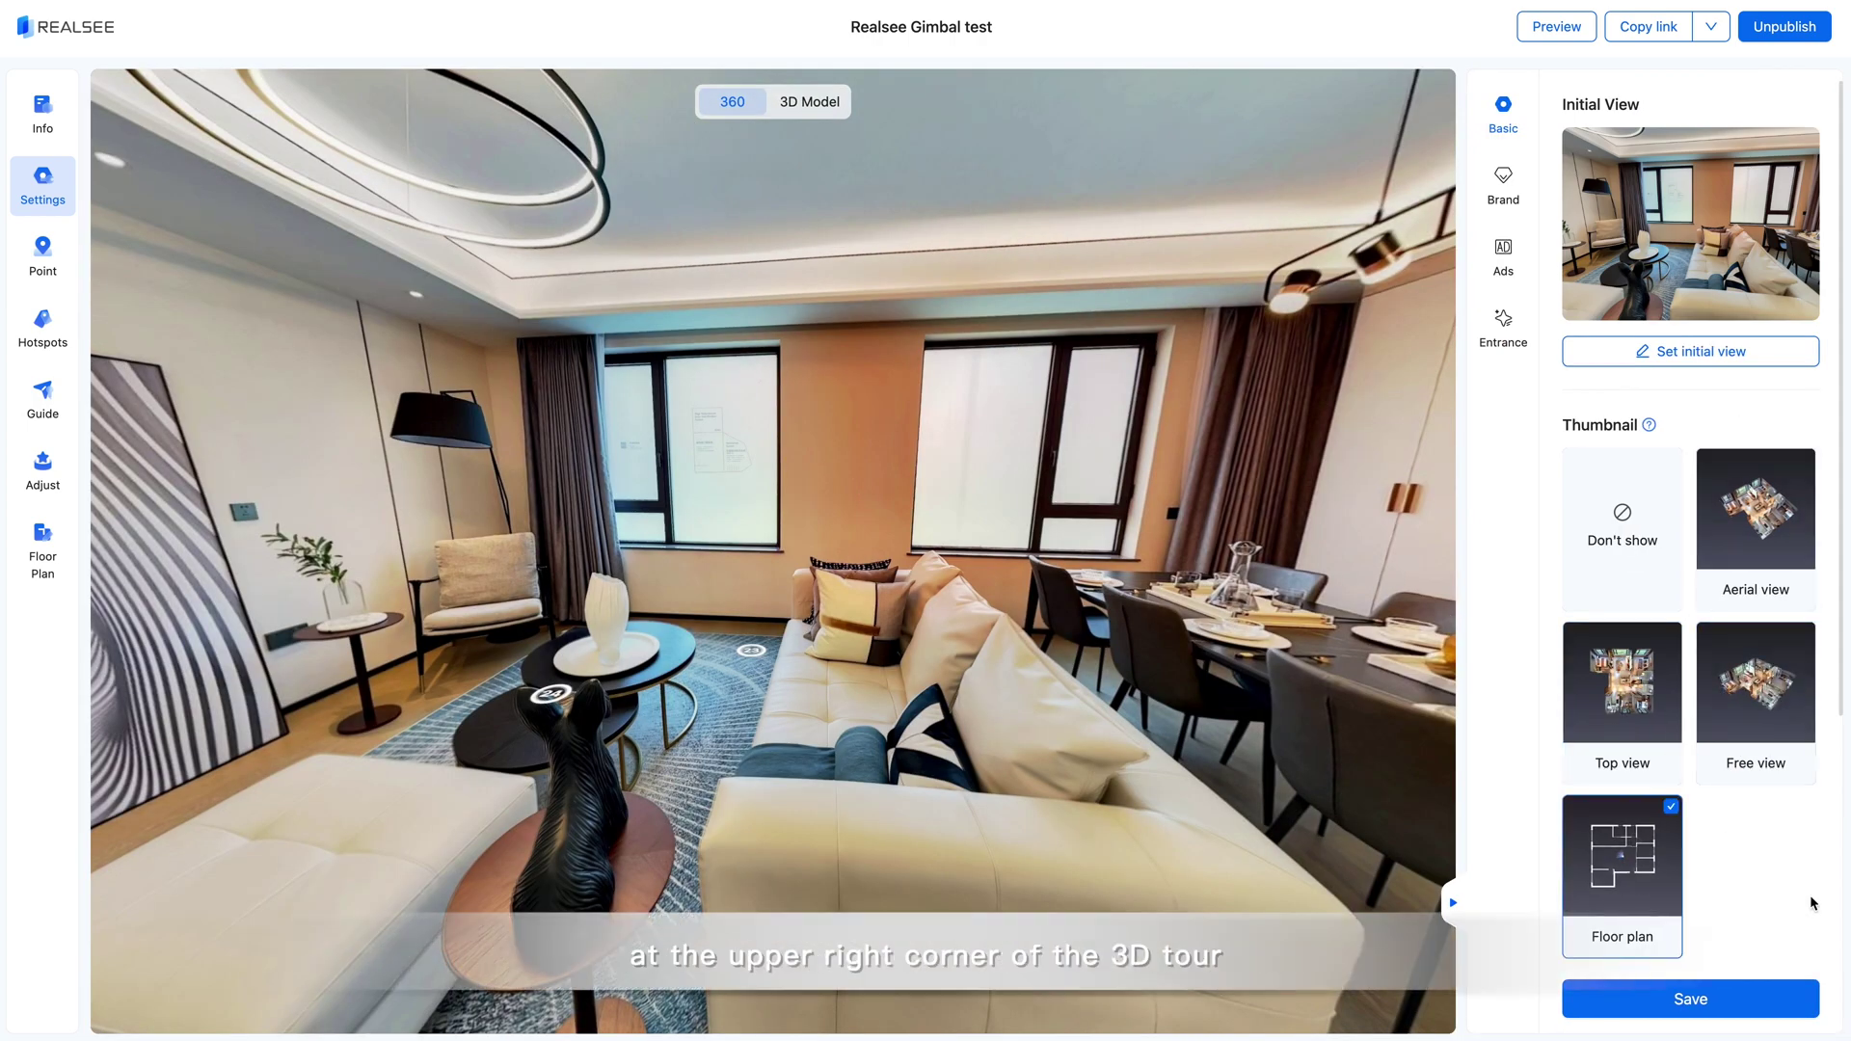
left_click(1756, 699)
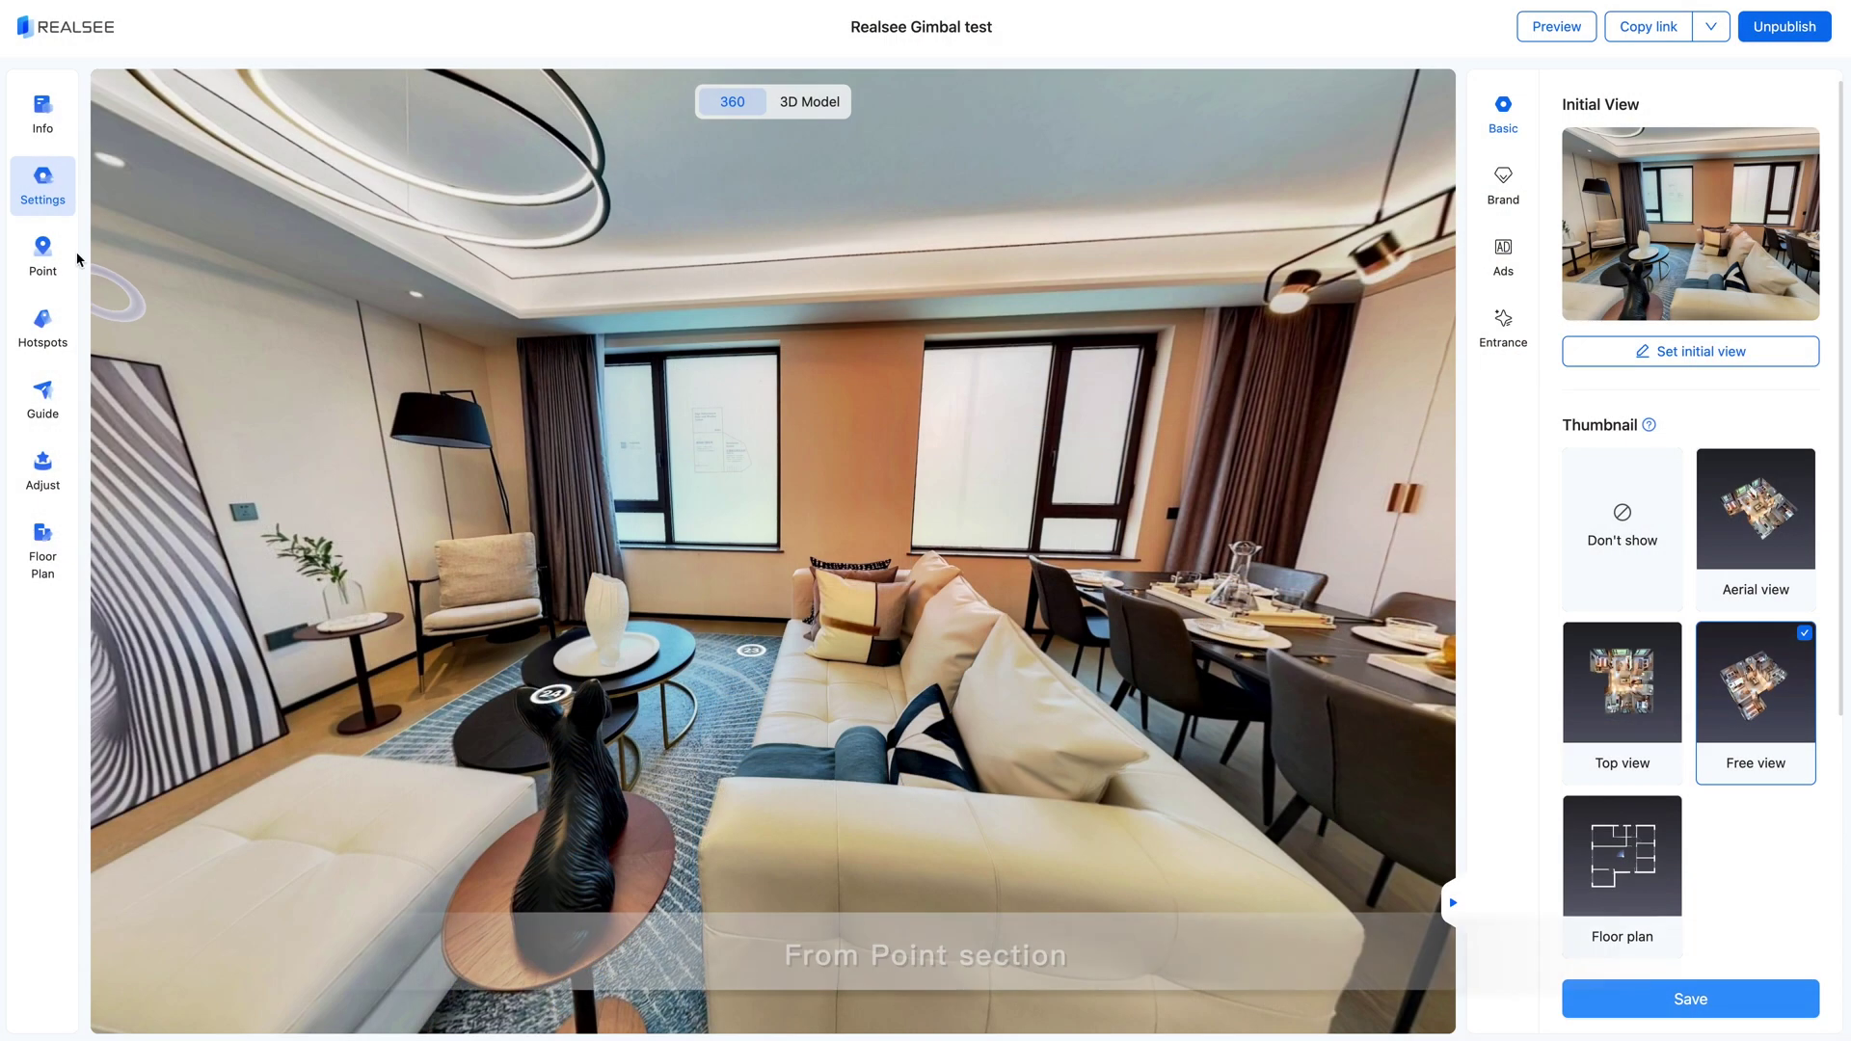
Style the navigation points as walking footprints in green 6bffb0 with a size scaling of 1.1, and save
left_click(44, 273)
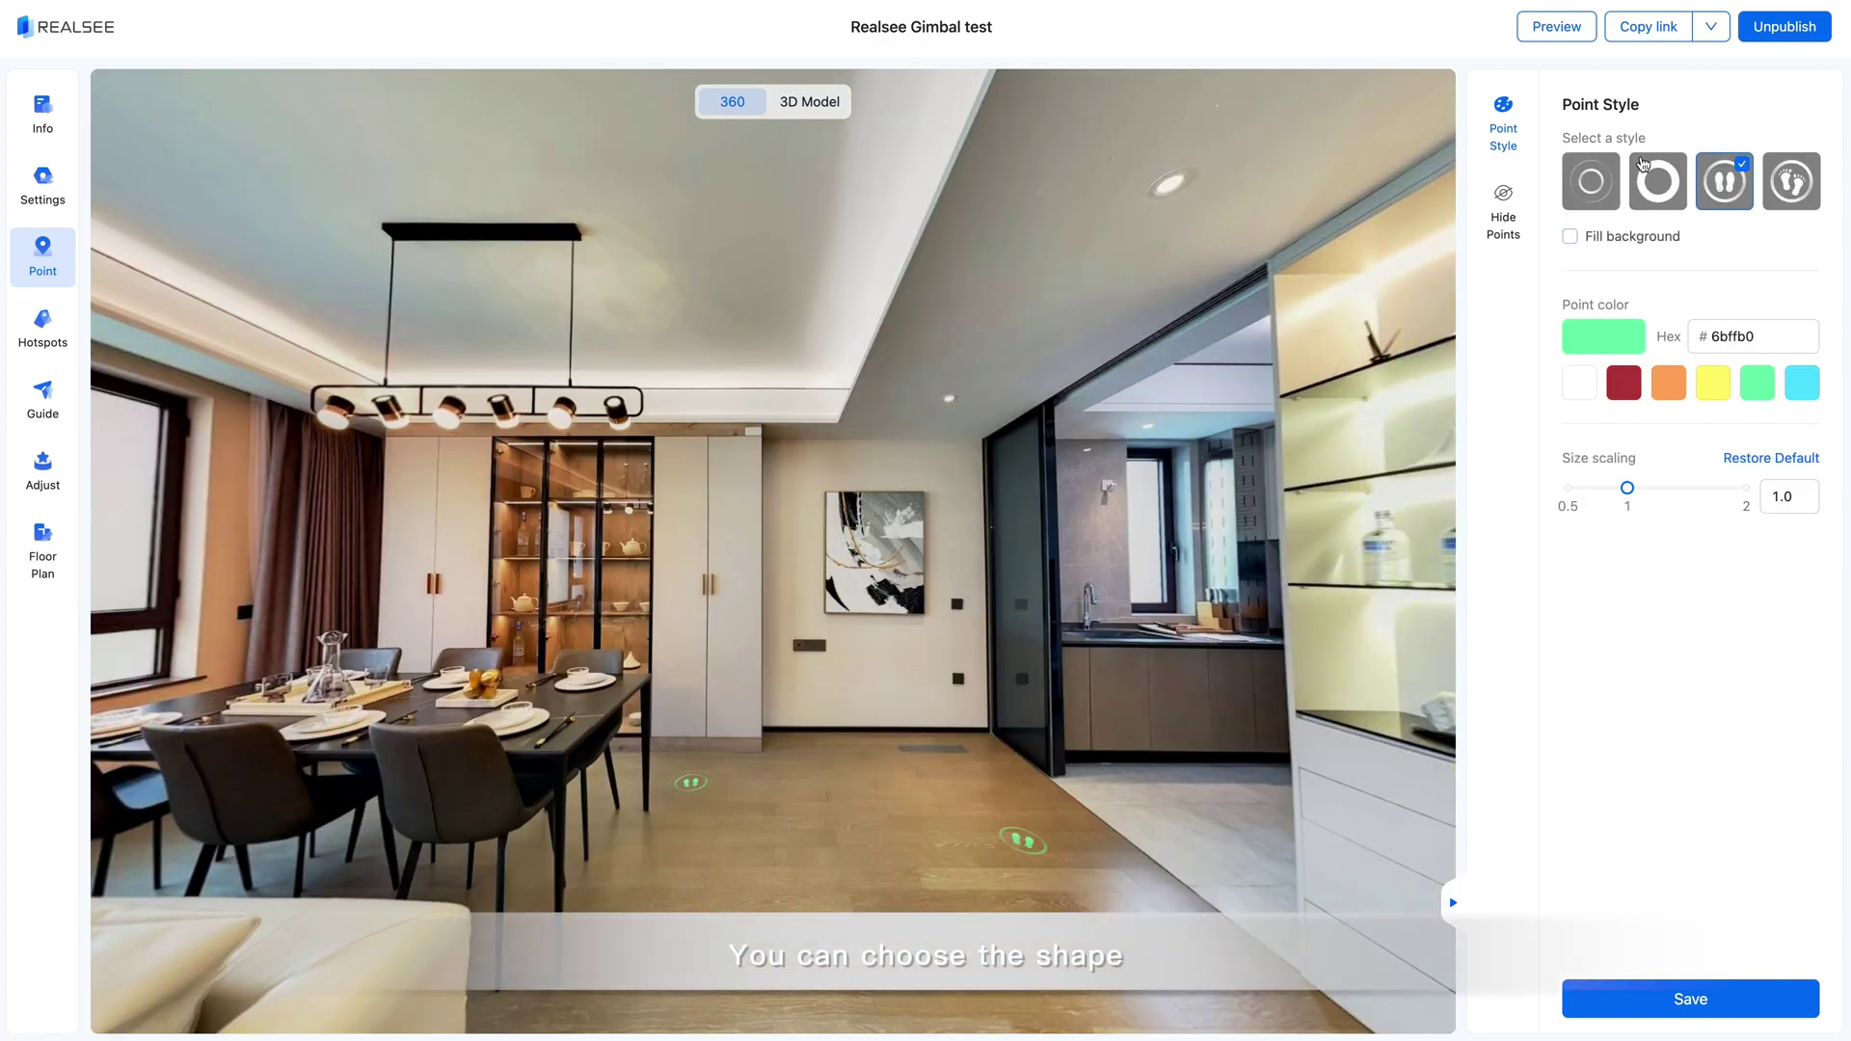
left_click(1791, 181)
left_click(1715, 383)
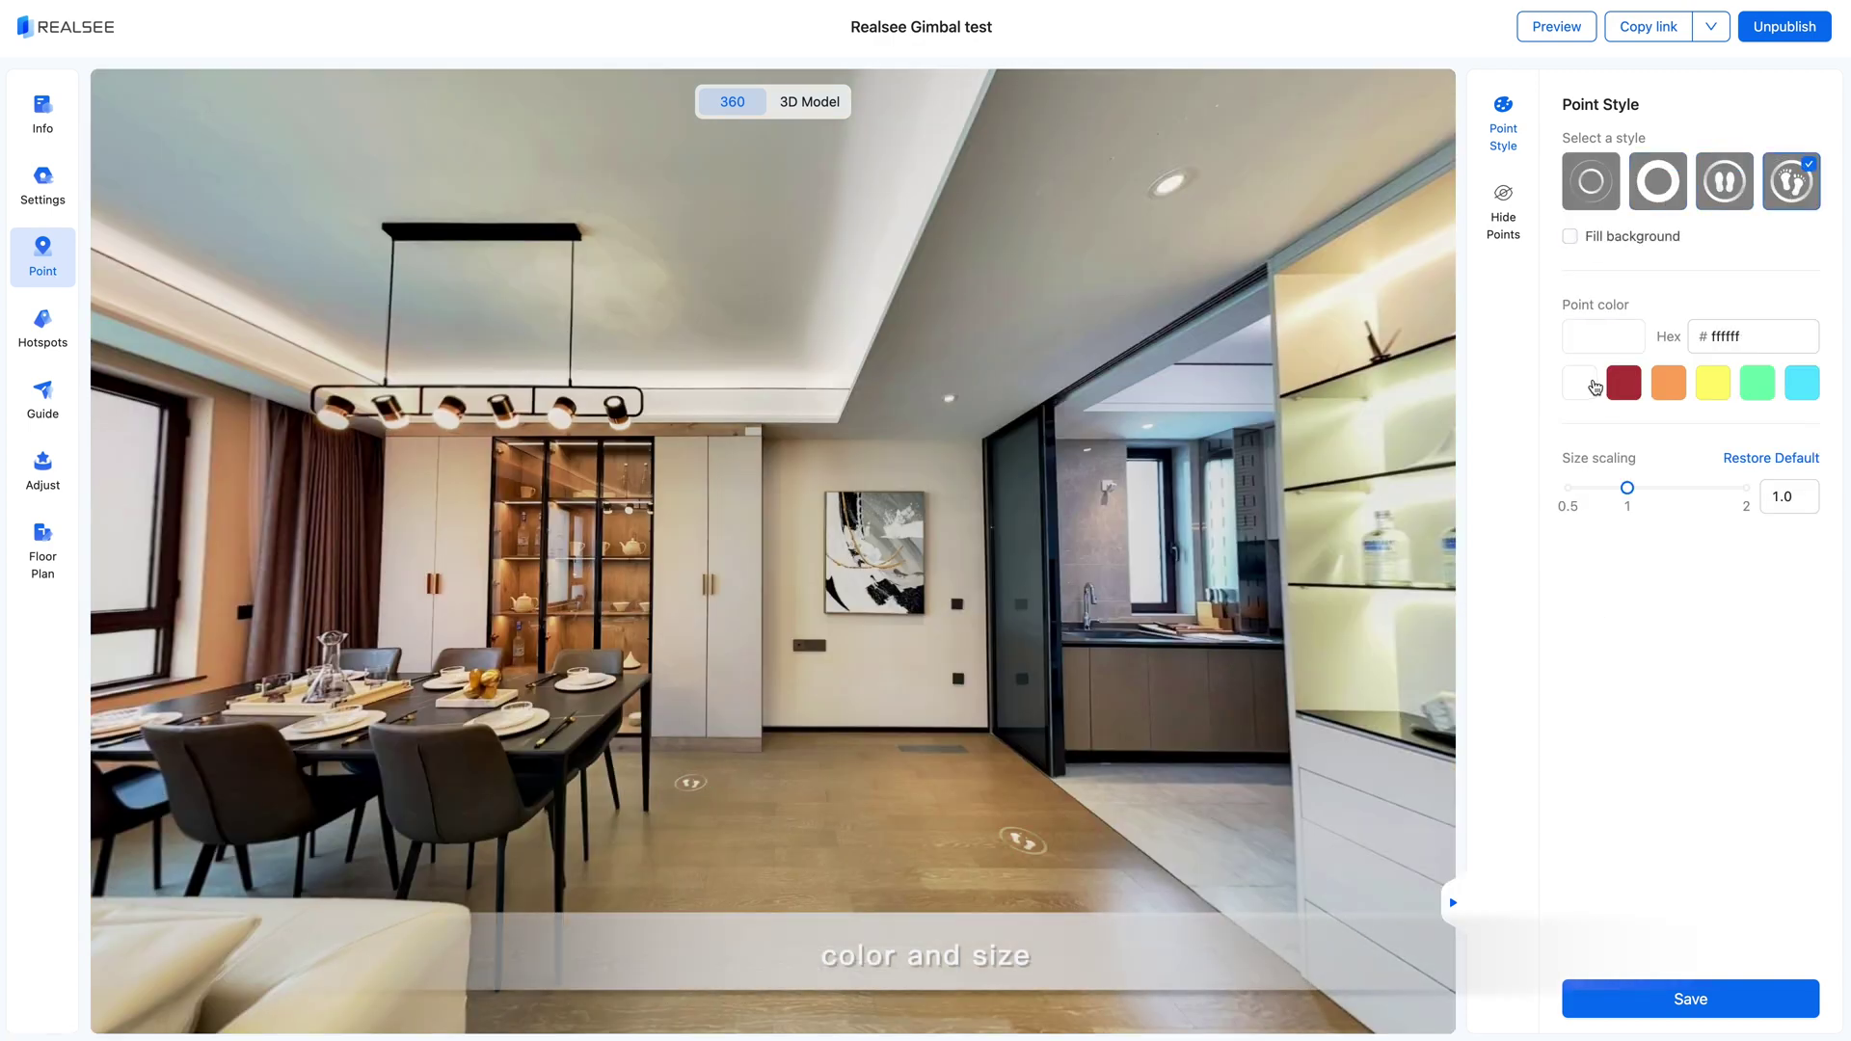
left_click(1757, 383)
left_click_drag(1627, 488, 1640, 496)
left_click(1710, 992)
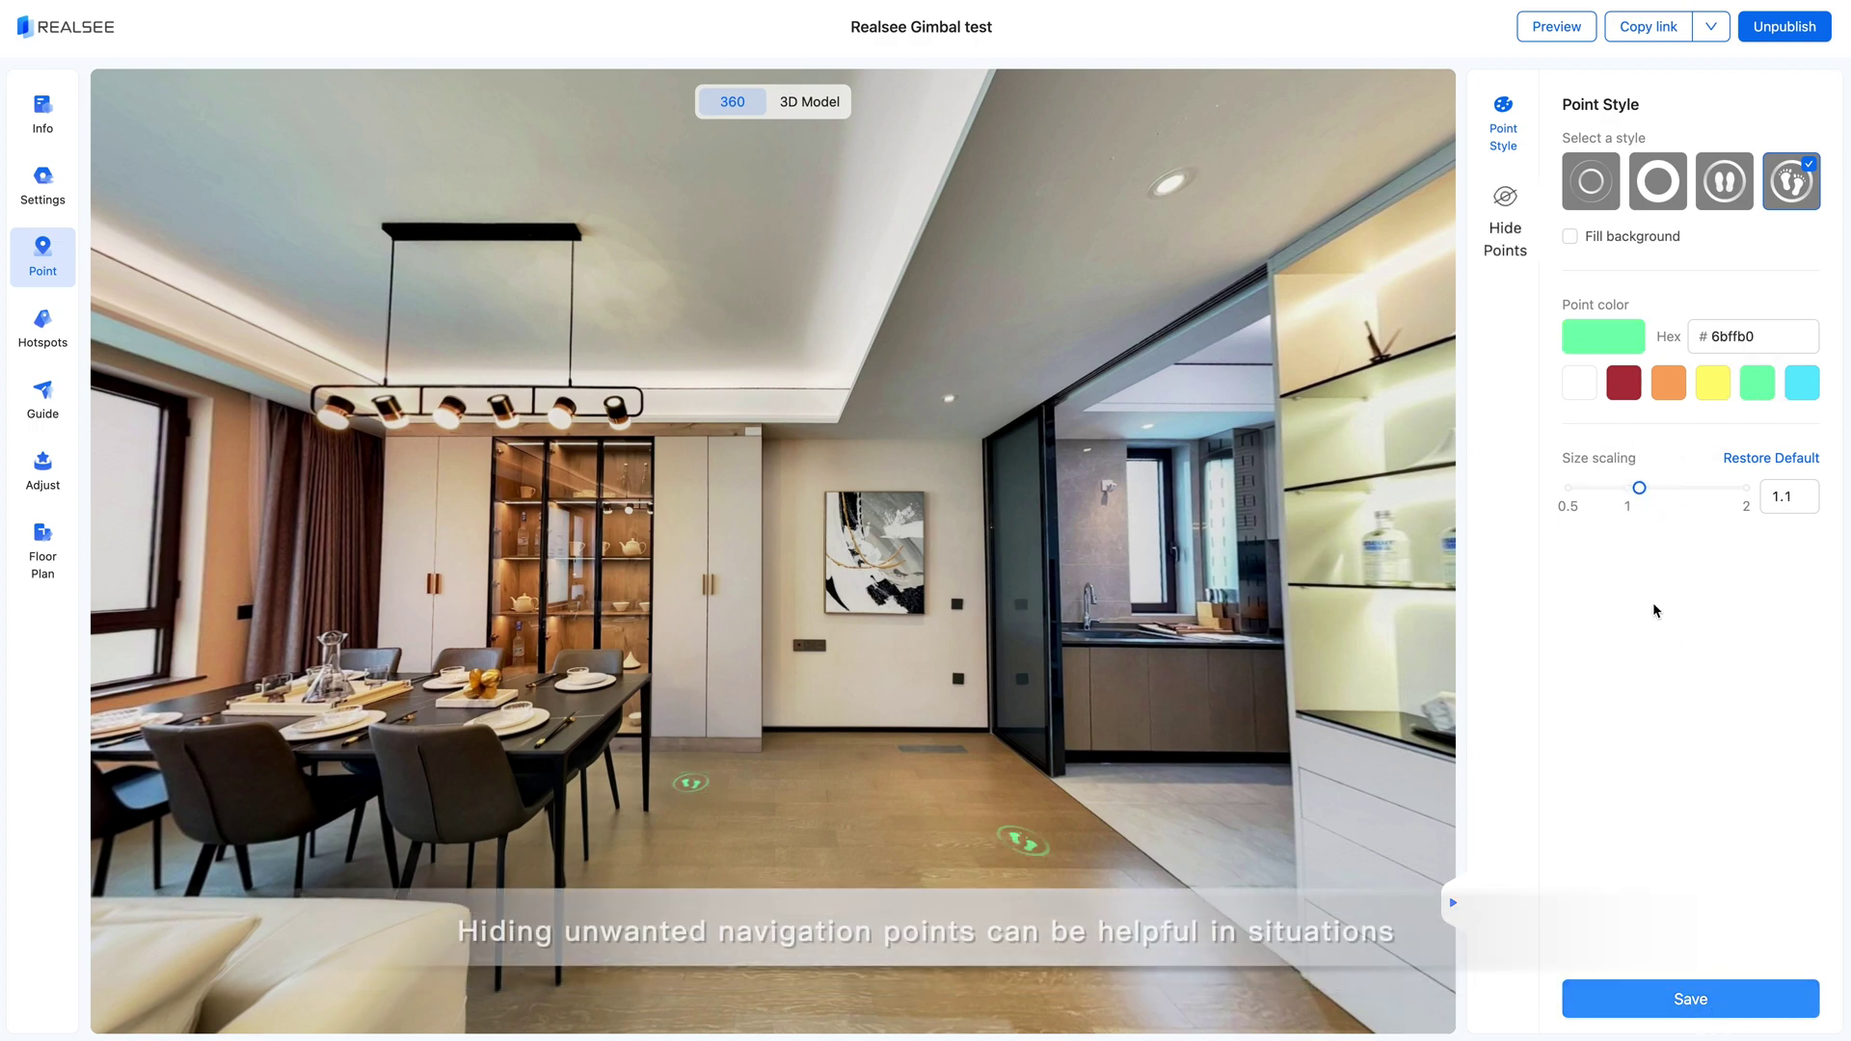
Hide navigation Point19 and make it visible again
left_click(1516, 241)
left_click(1574, 852)
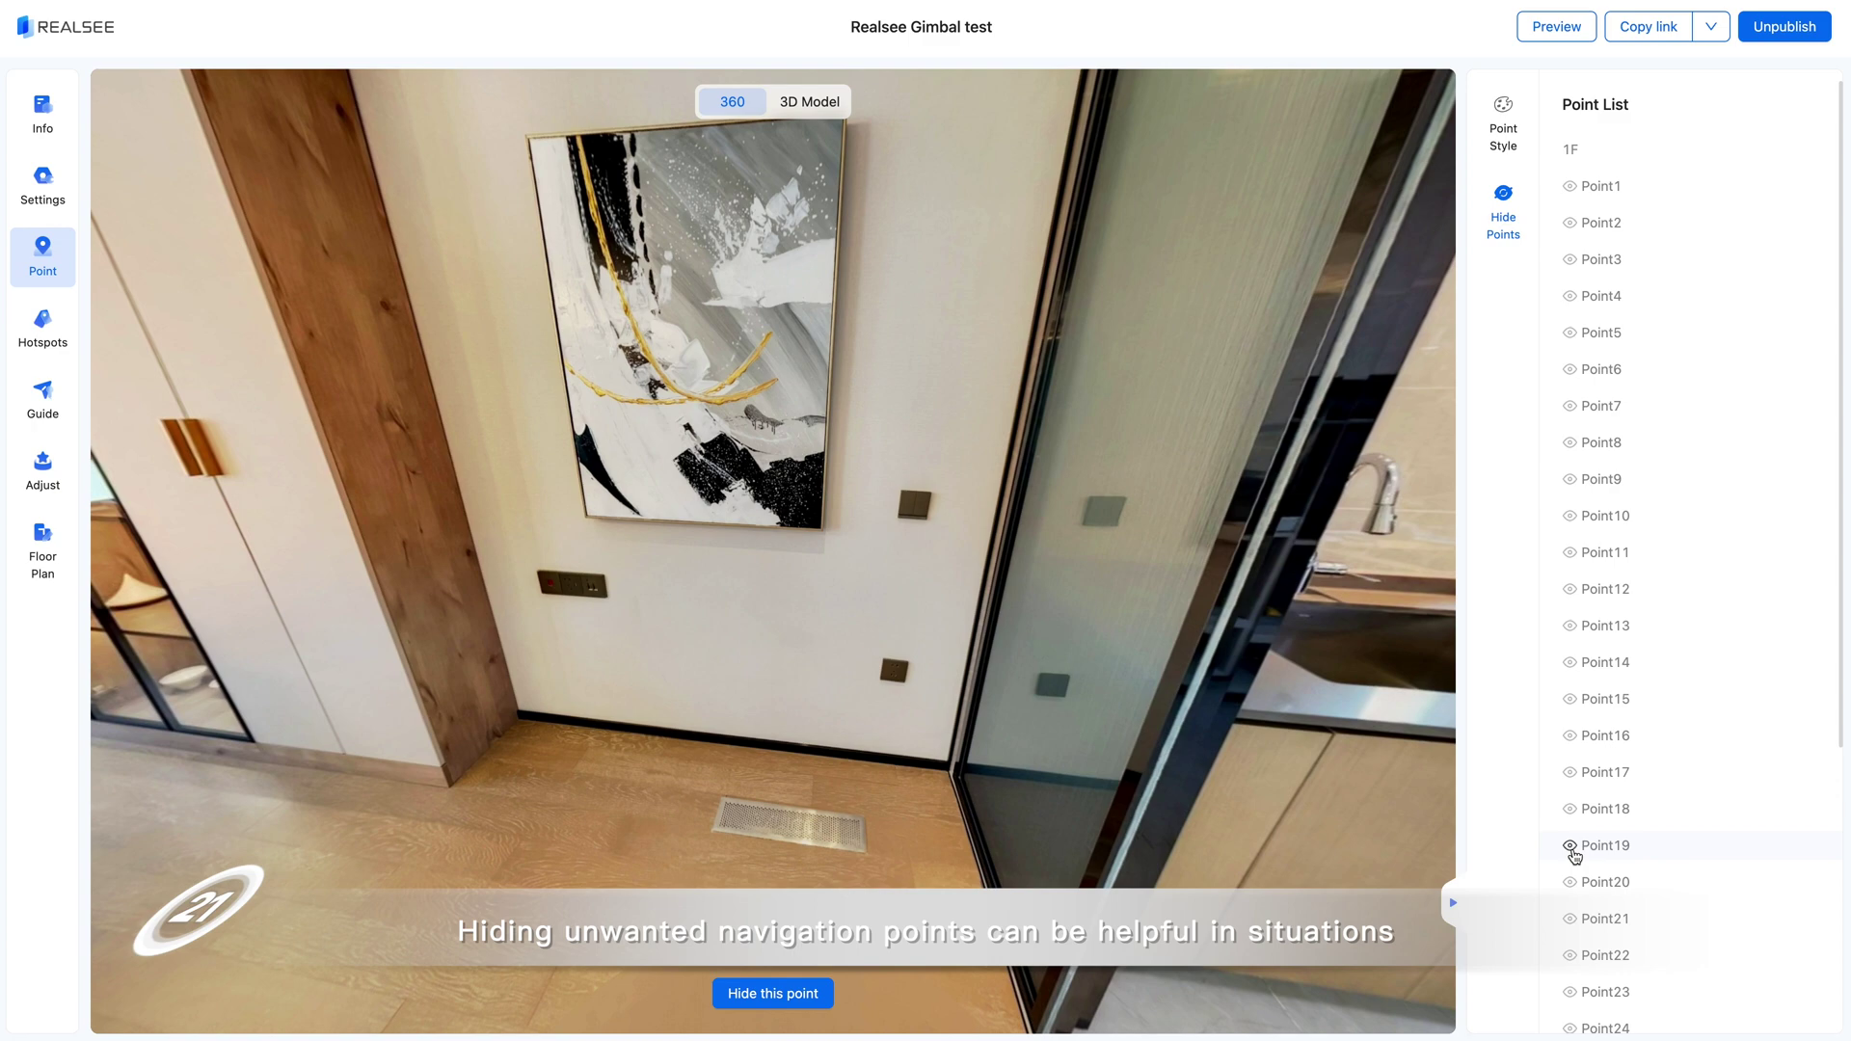
left_click(773, 994)
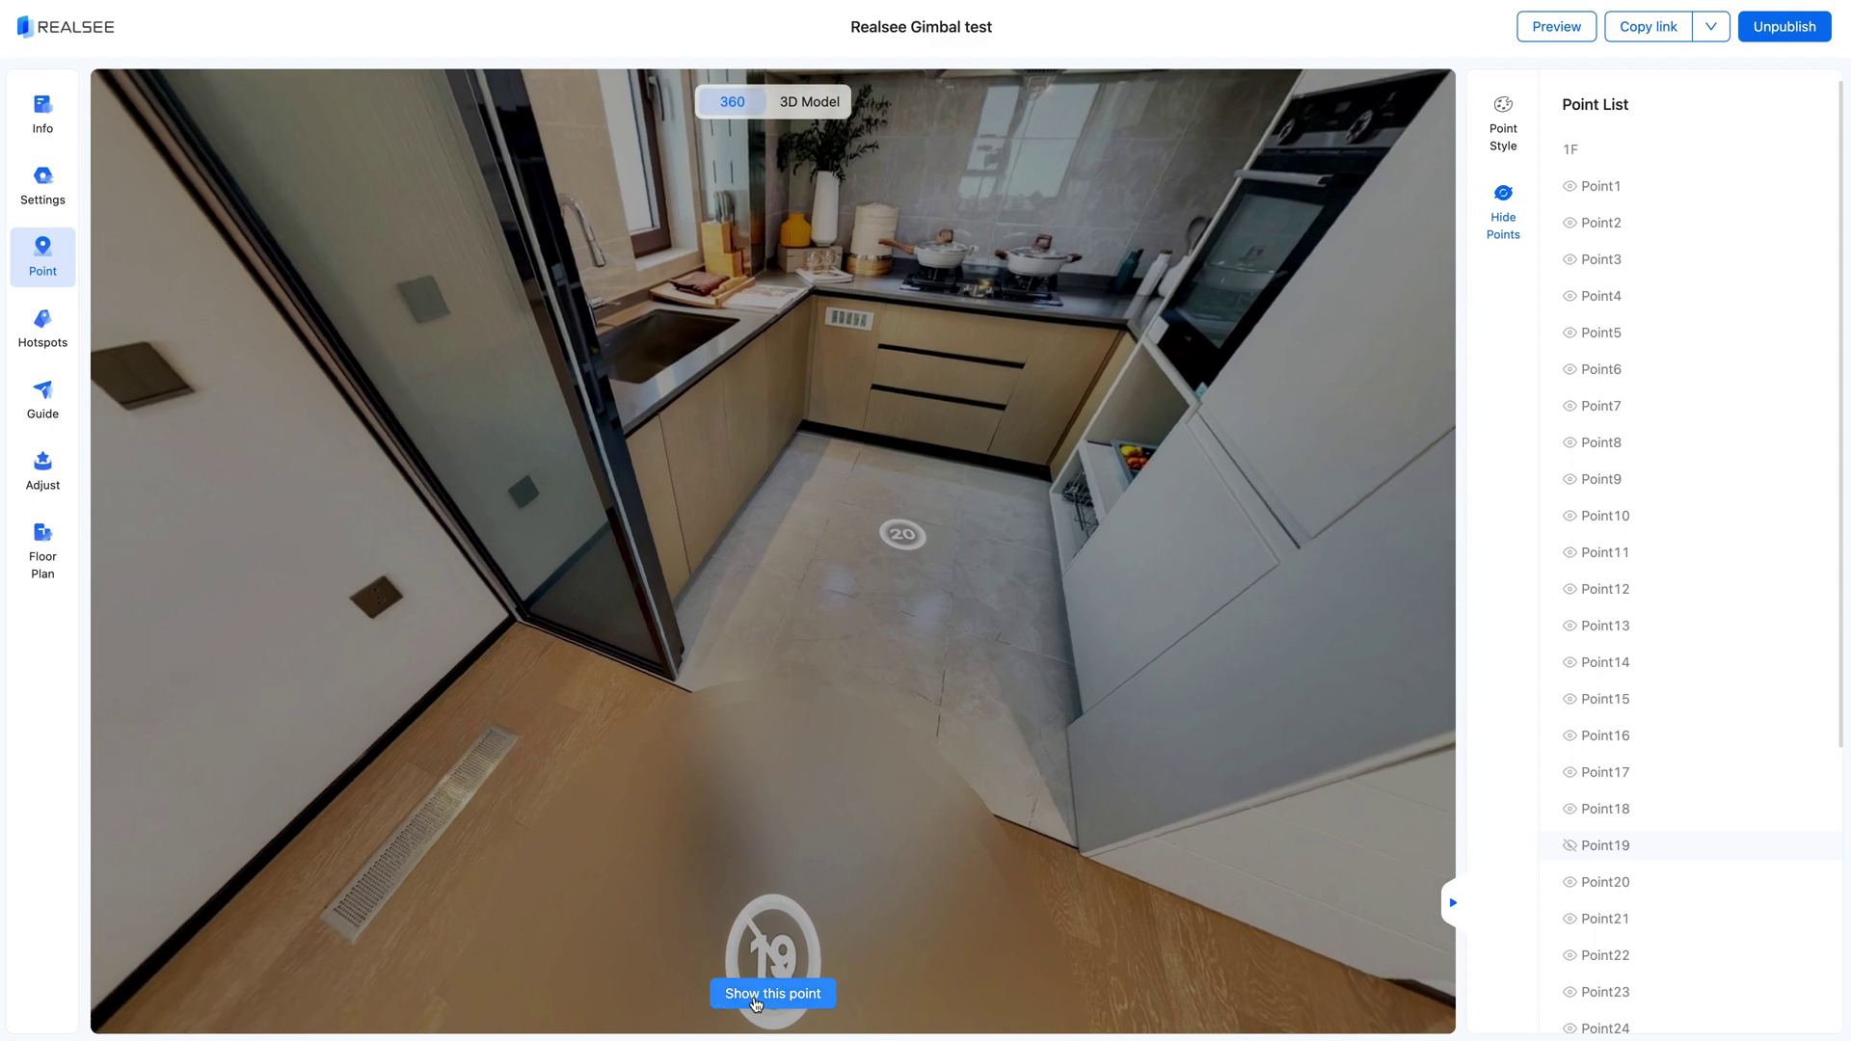
left_click(773, 994)
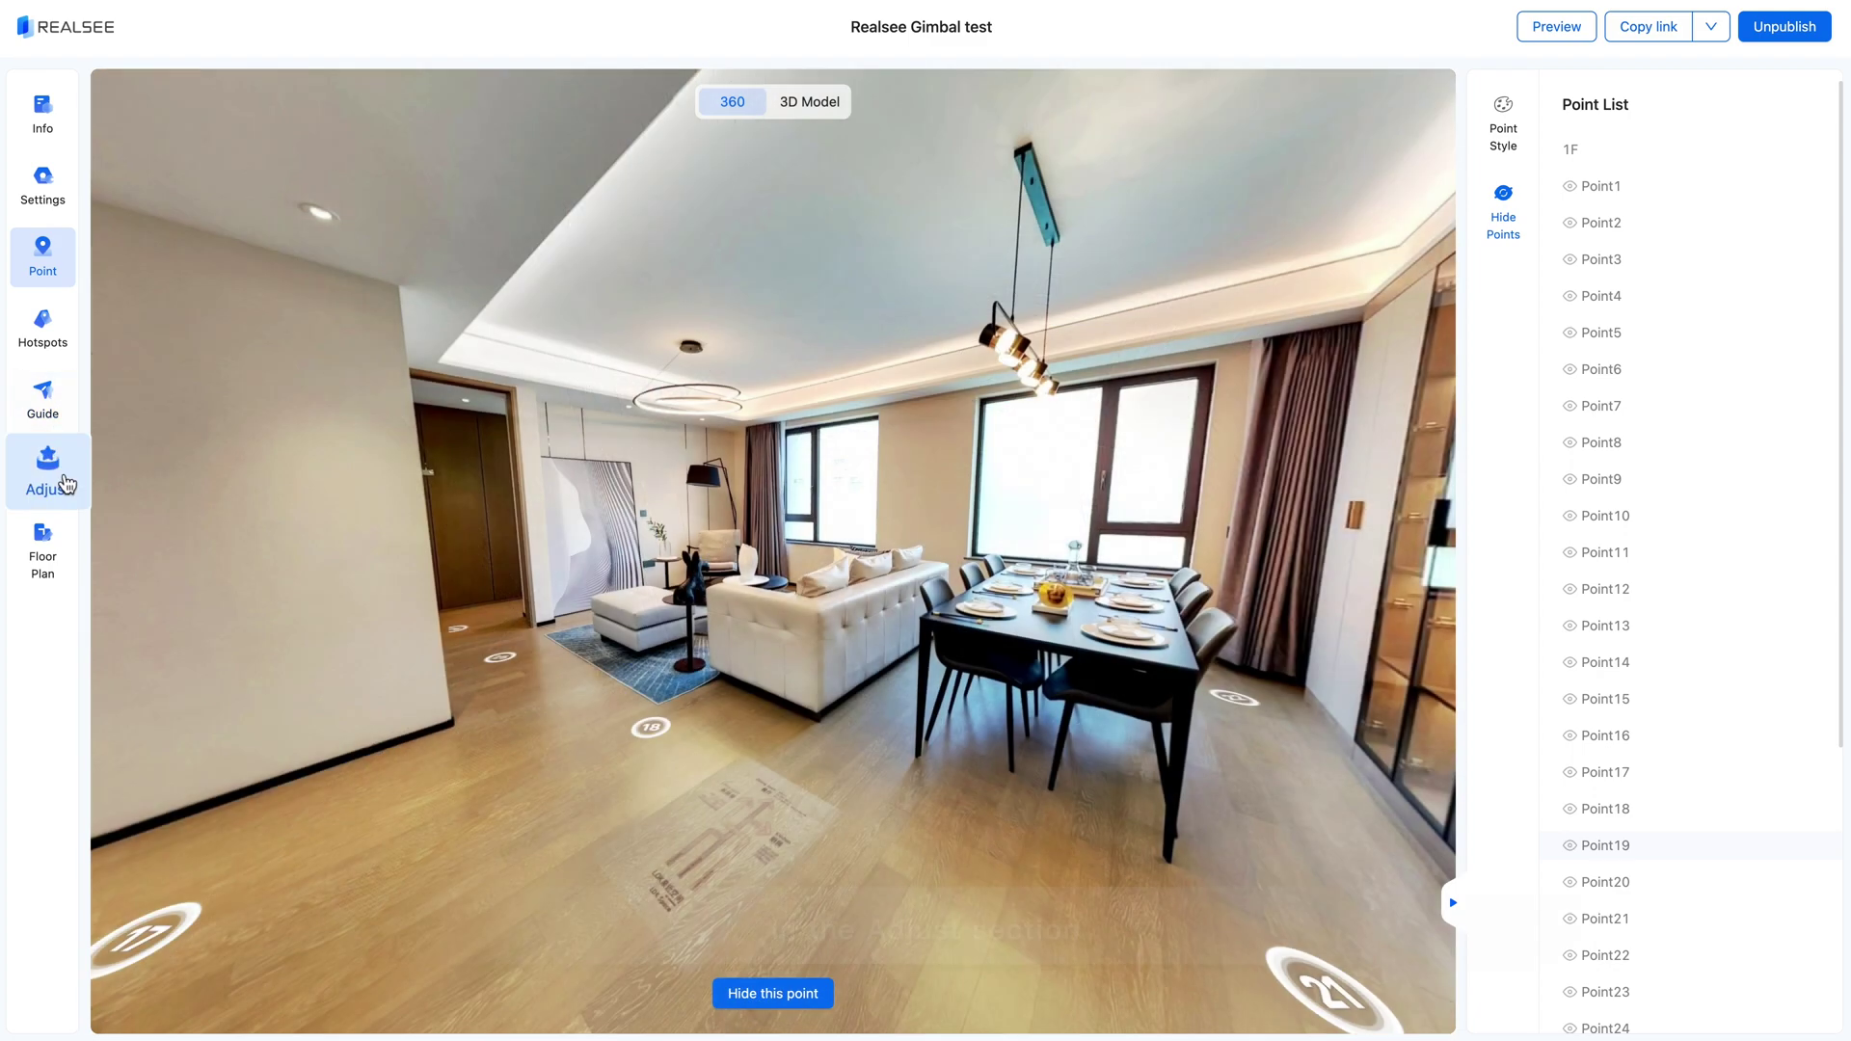
Set the Bright filter's strength to 25 and save the adjustment
left_click(57, 485)
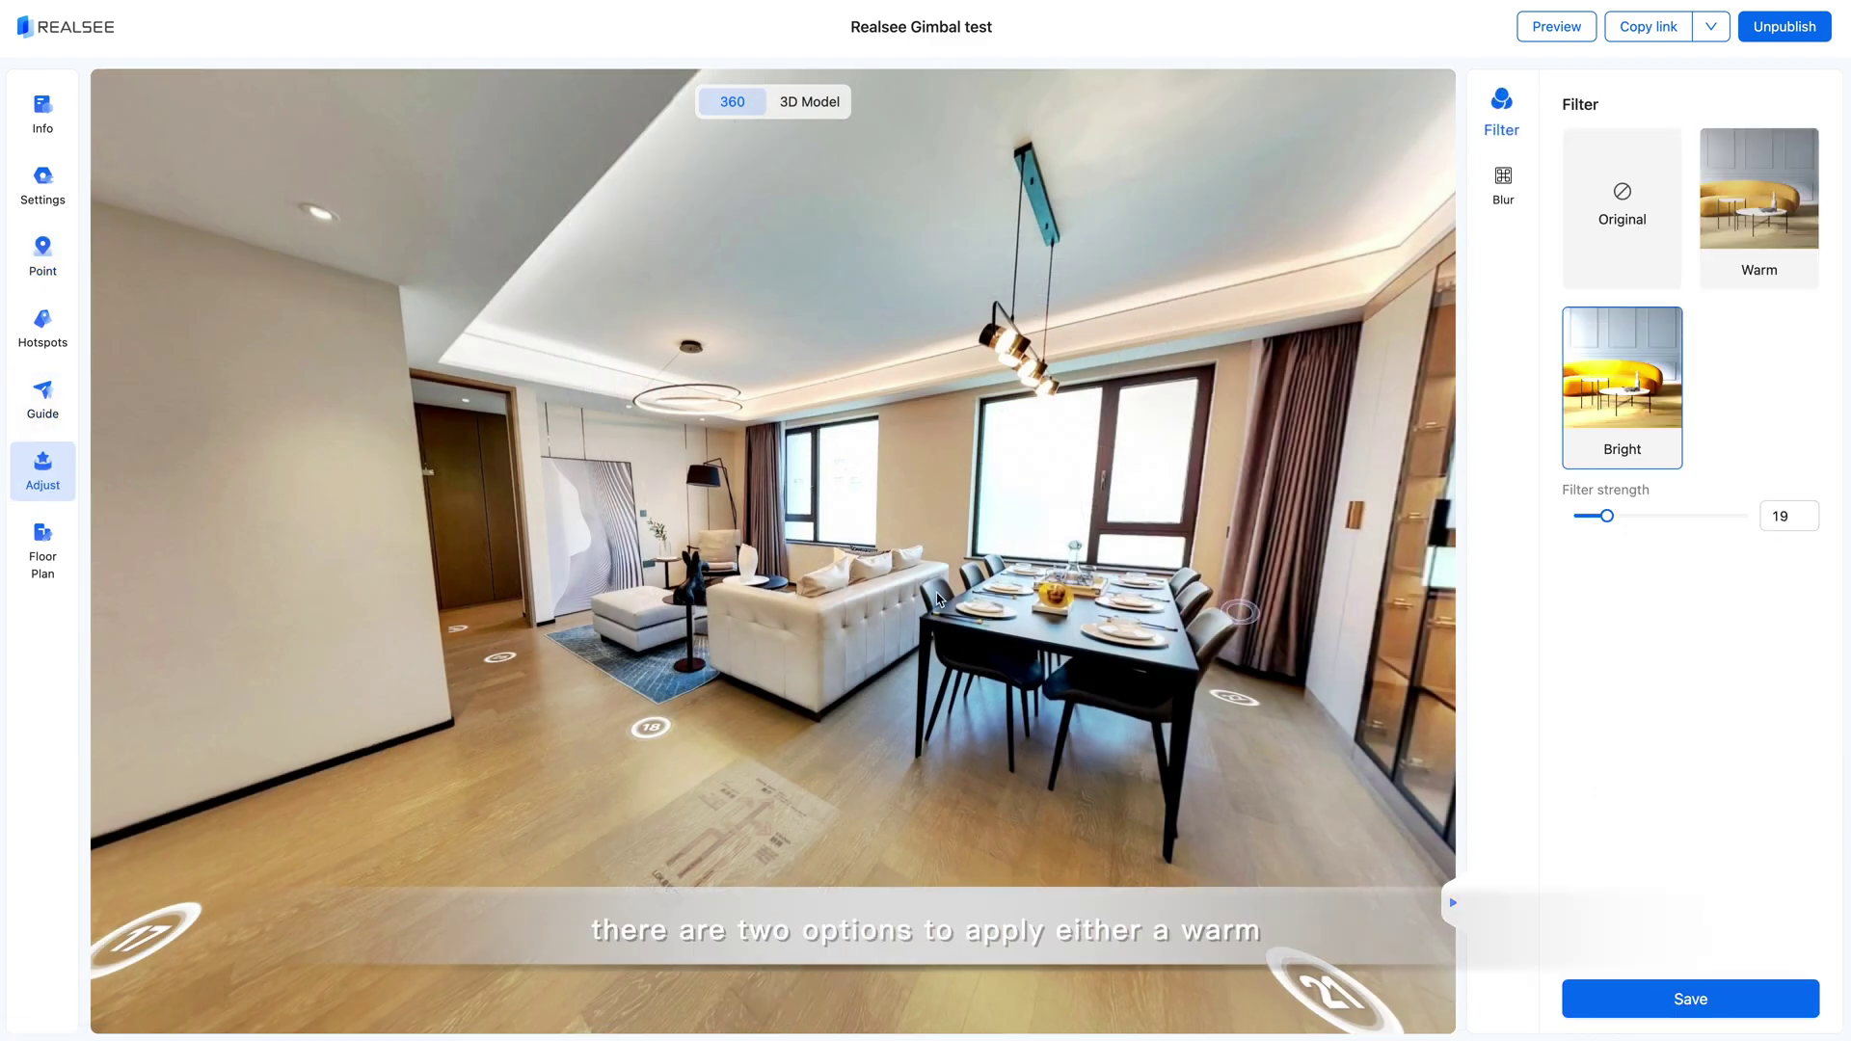
left_click_drag(869, 582, 992, 466)
mouse_move(1606, 516)
left_mouse_down()
mouse_move(1702, 518)
mouse_move(1604, 530)
mouse_move(1618, 520)
left_mouse_up()
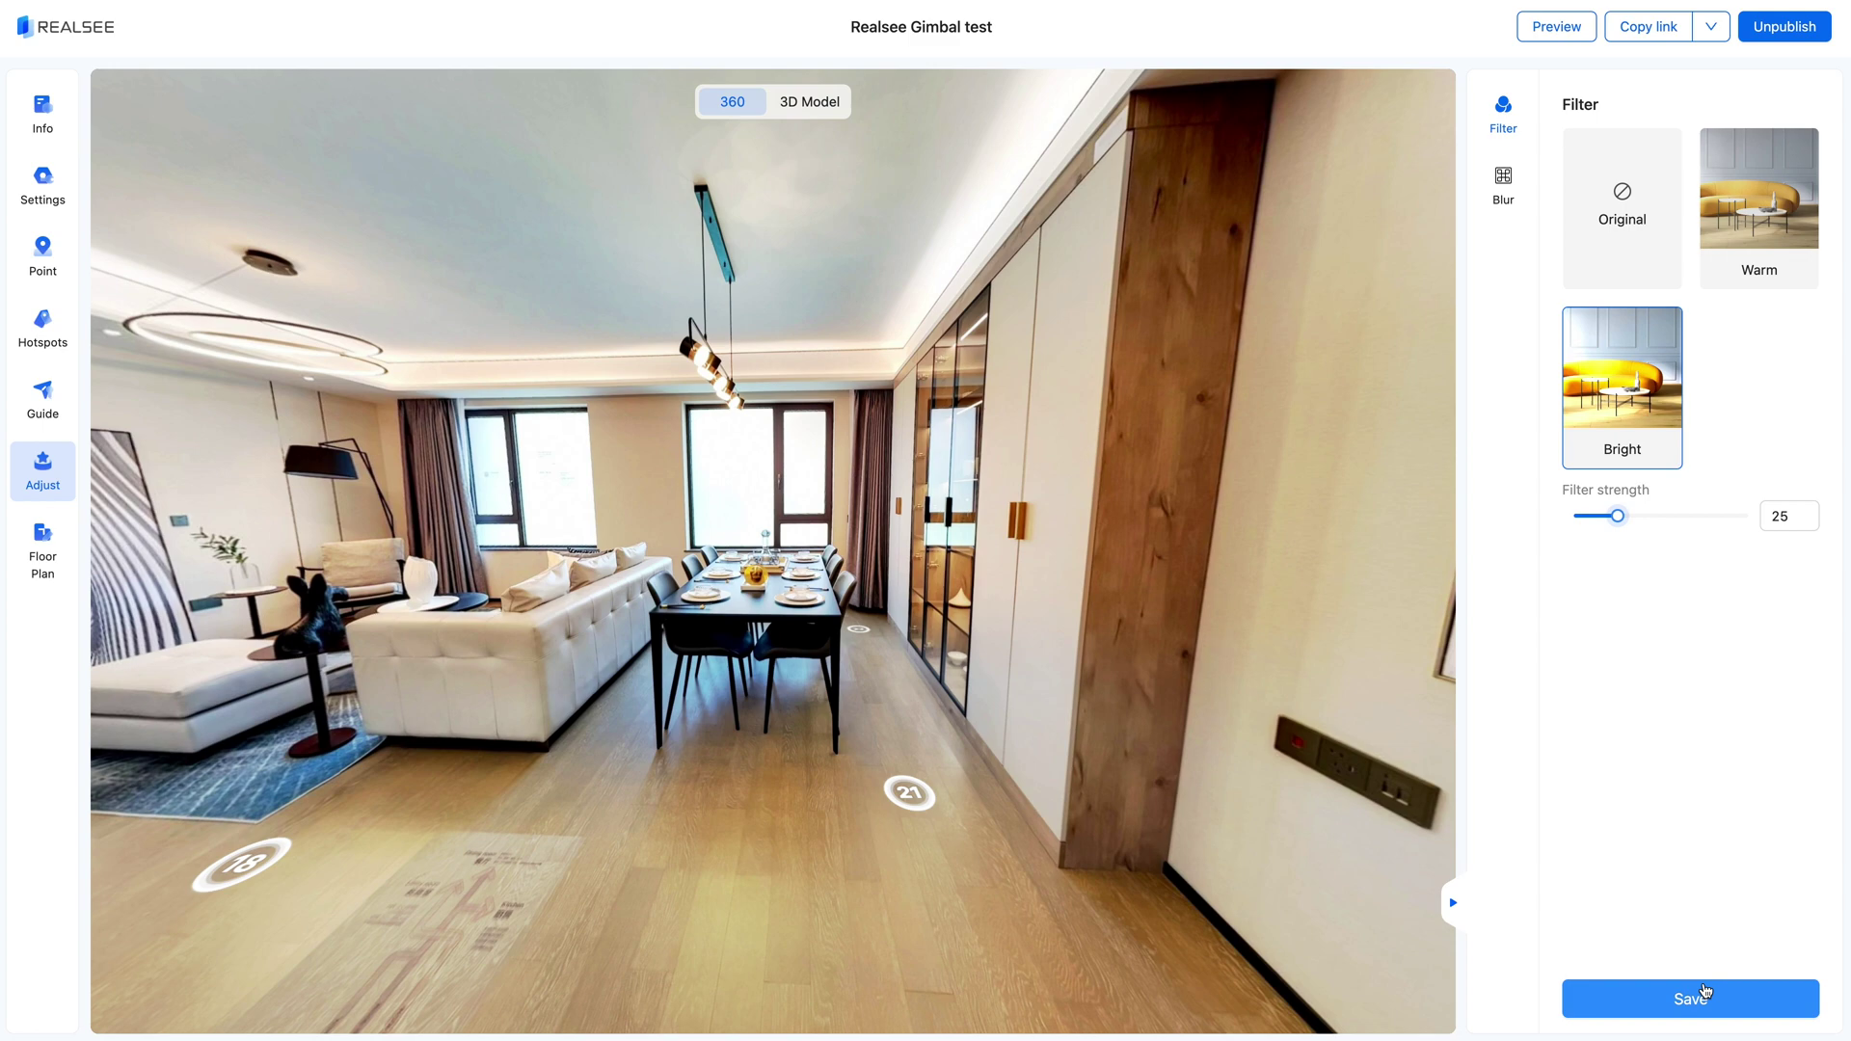
left_click(1679, 1007)
Blur the framed item on the bookshelf at Point11, trim the blur's edges with the Eraser, and save
left_click(1503, 181)
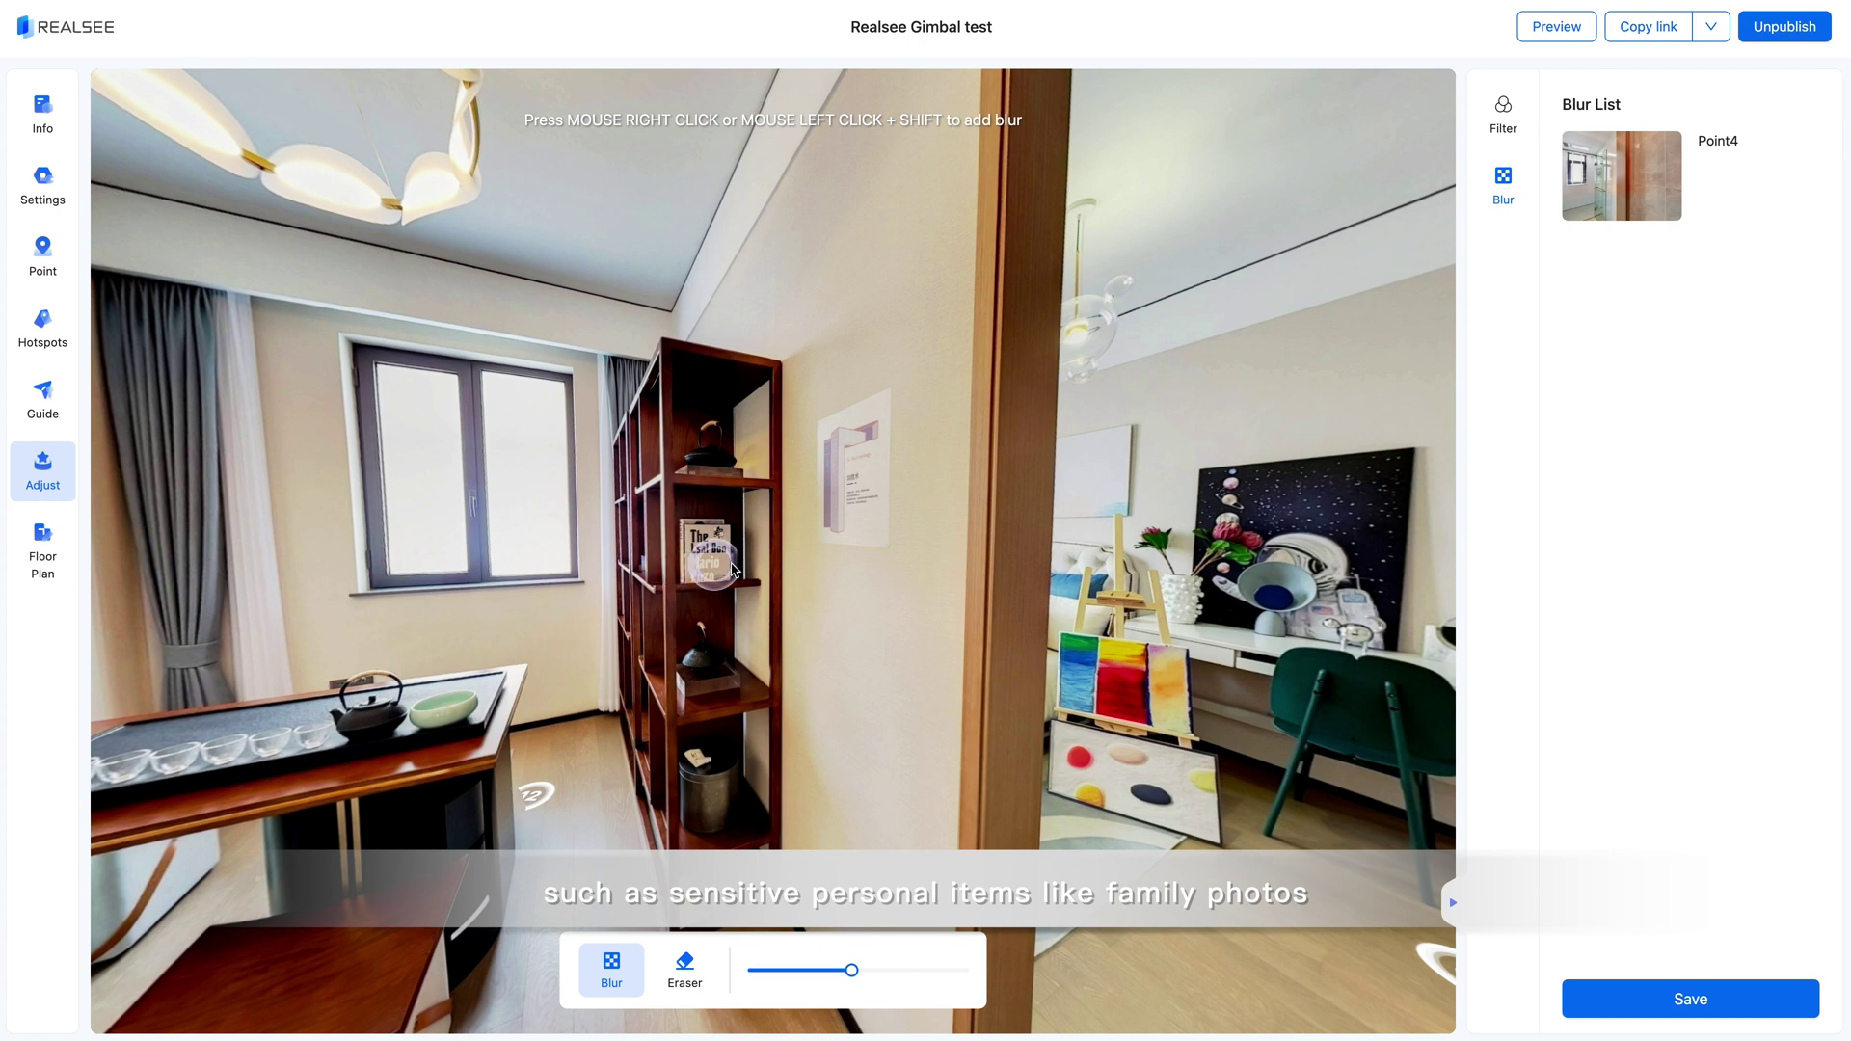
mouse_move(713, 579)
left_mouse_down()
mouse_move(694, 540)
mouse_move(763, 579)
mouse_move(728, 605)
left_mouse_up()
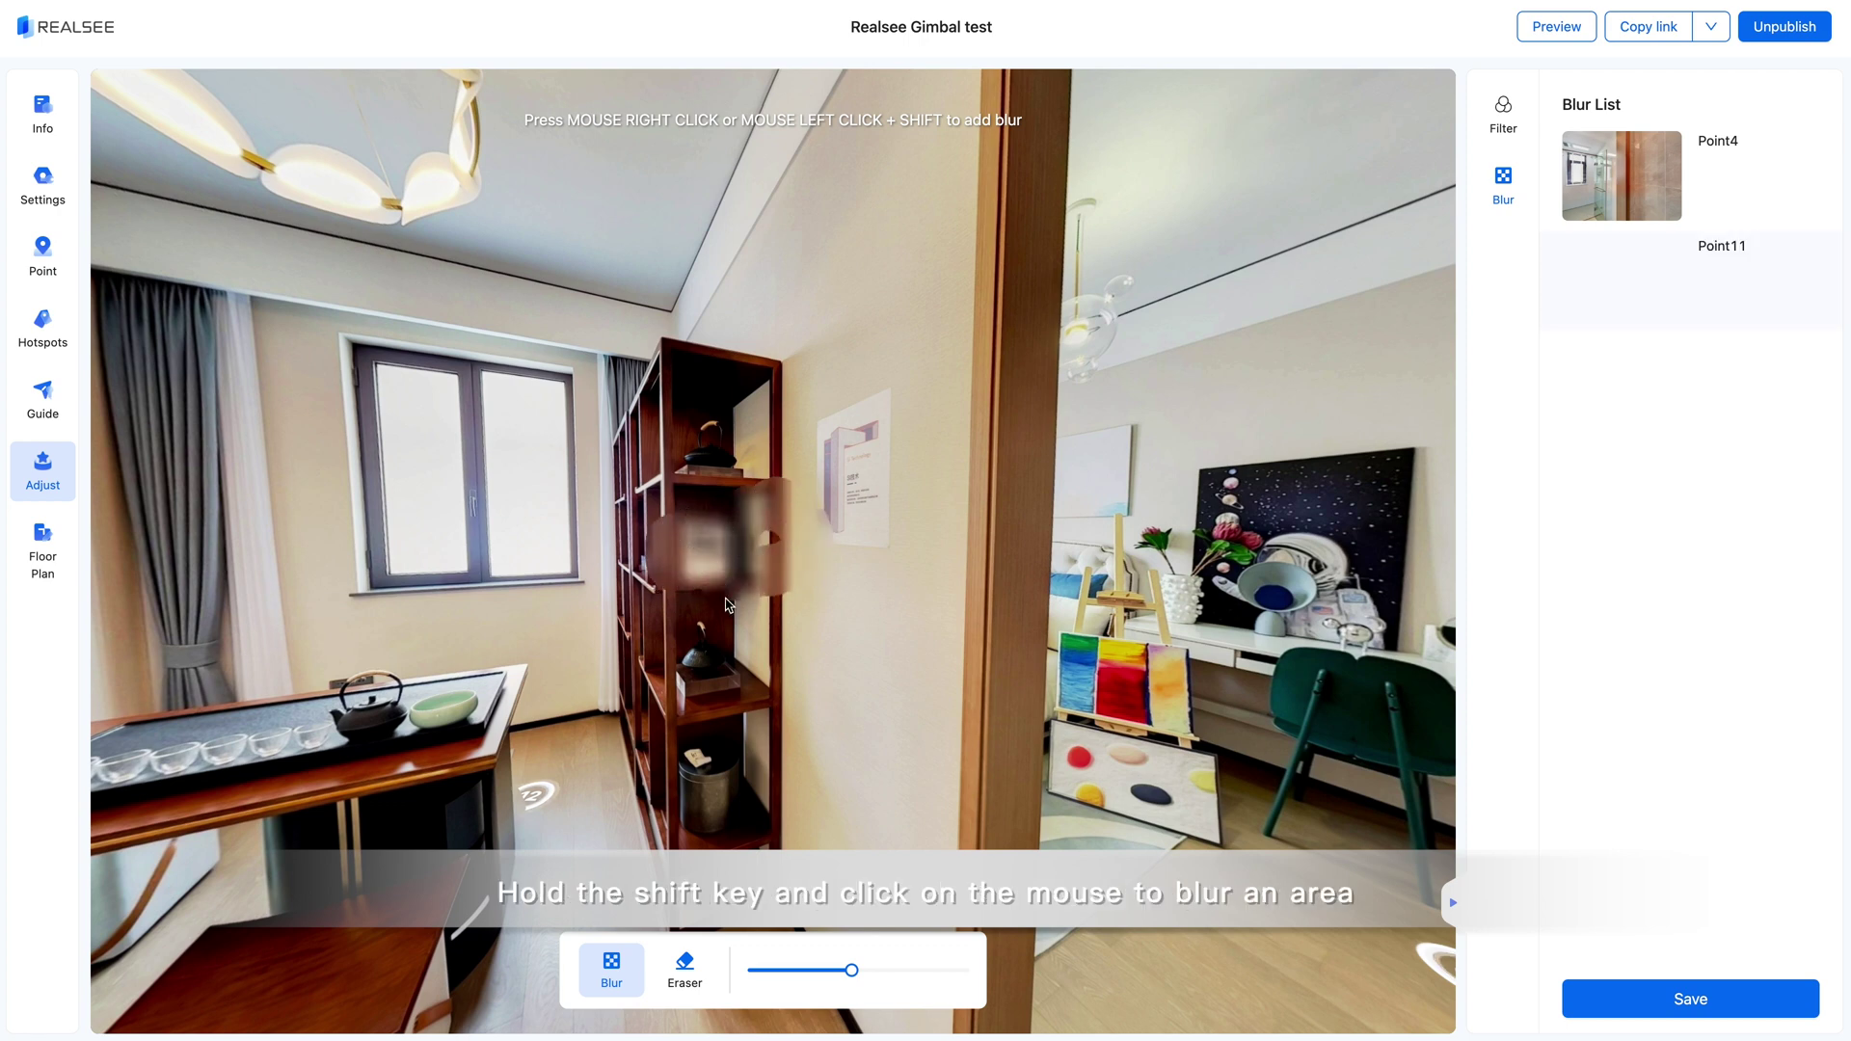
left_click(684, 964)
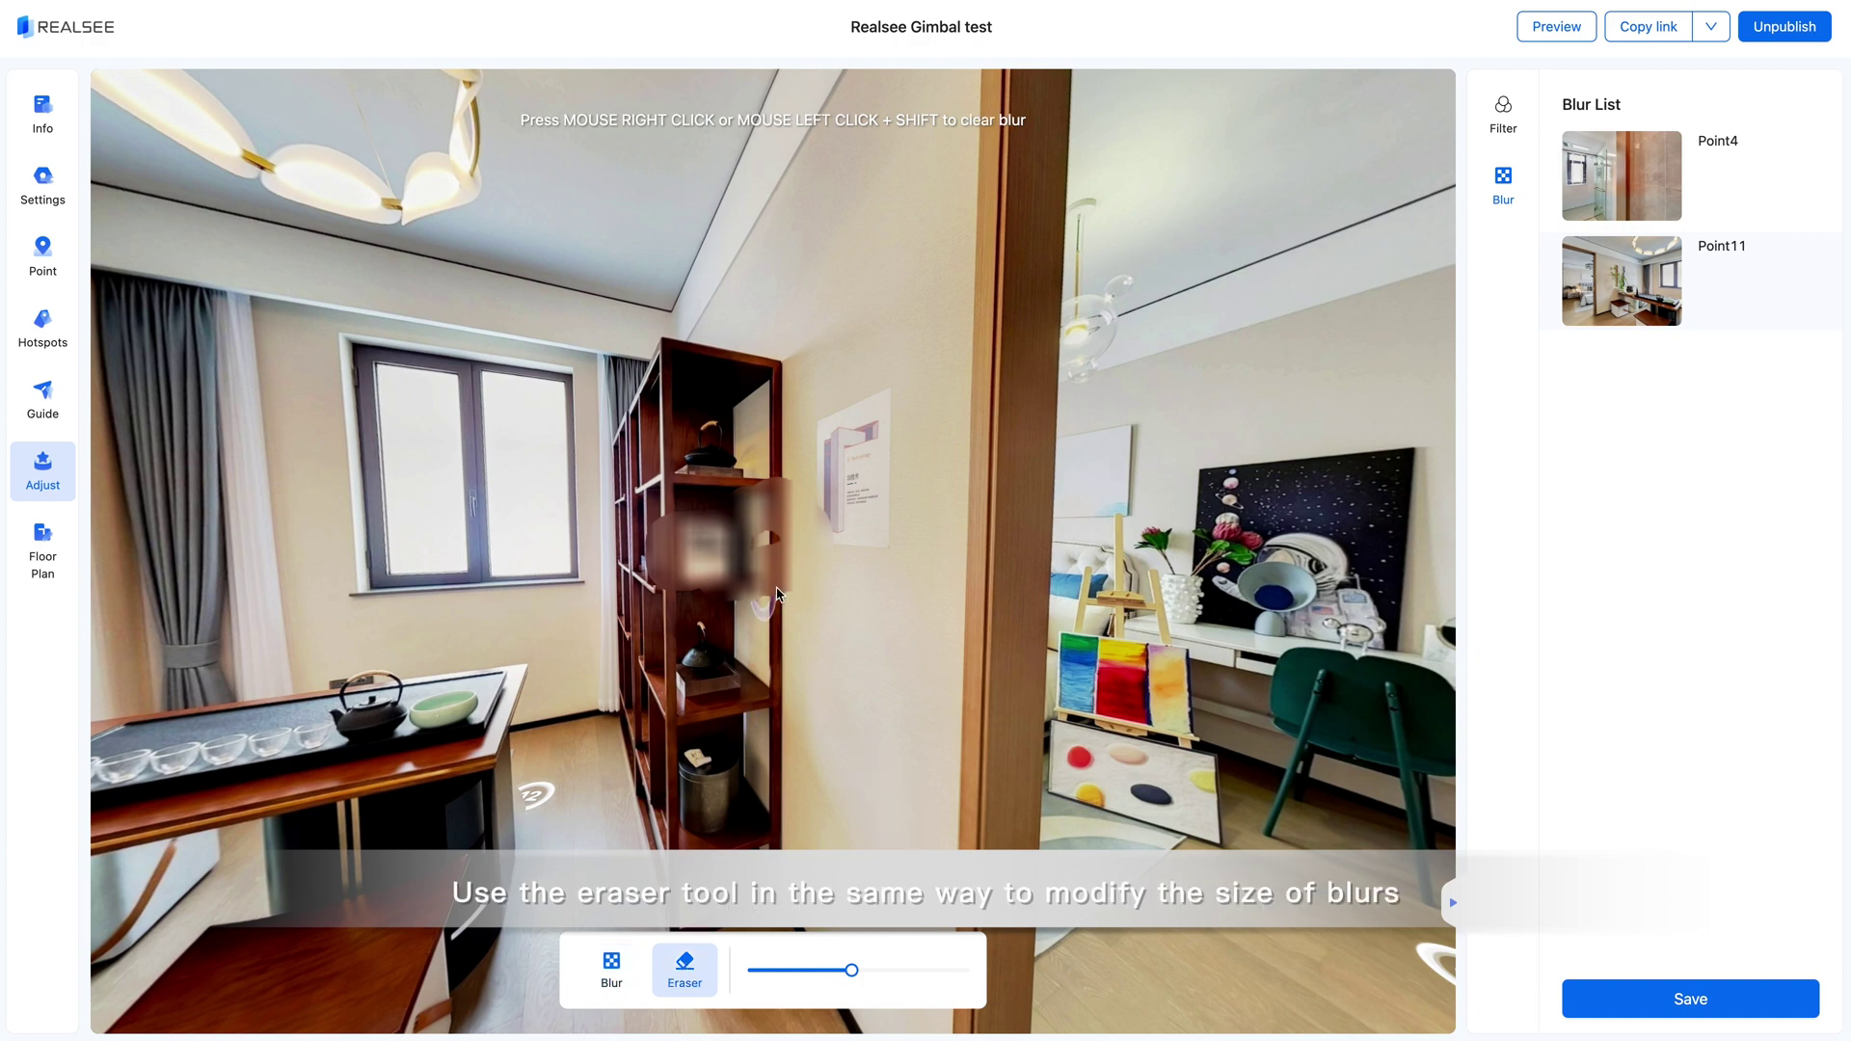
mouse_move(808, 617)
left_mouse_down()
mouse_move(761, 487)
mouse_move(681, 498)
mouse_move(670, 578)
mouse_move(694, 617)
left_mouse_up()
left_click(1632, 1007)
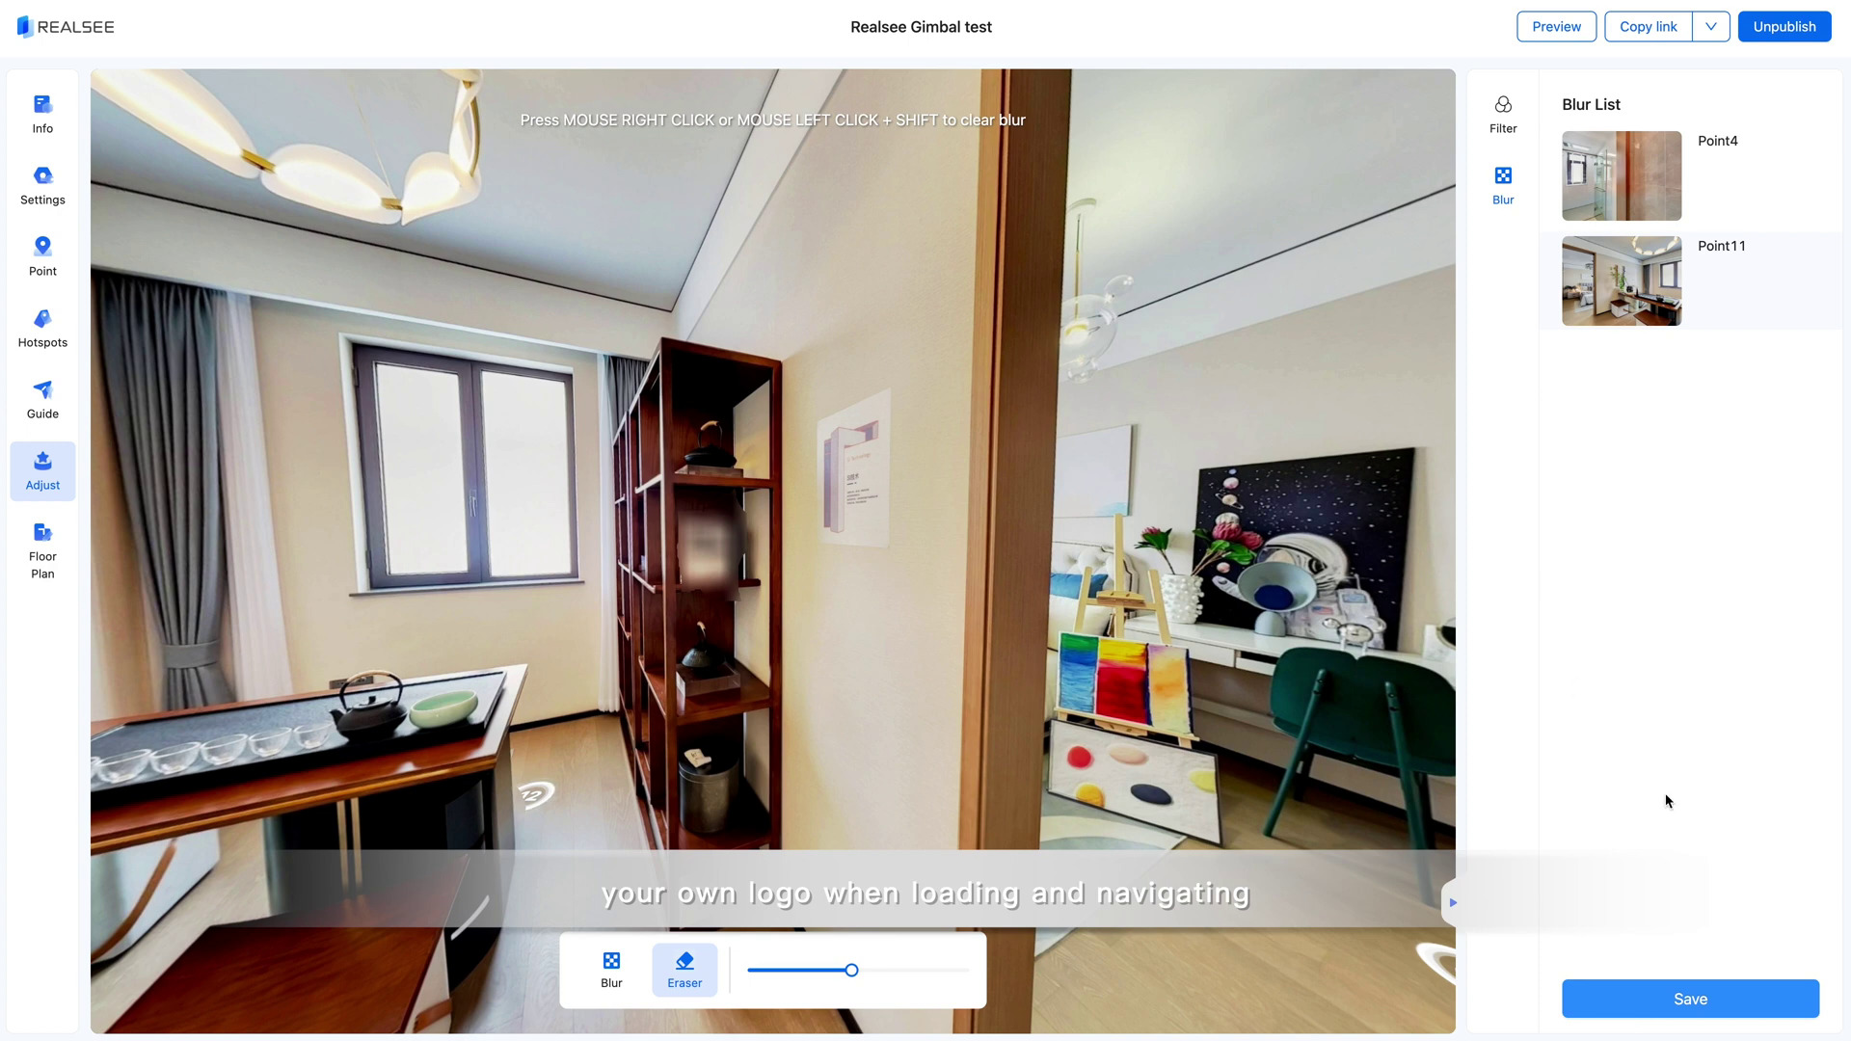
left_click(39, 198)
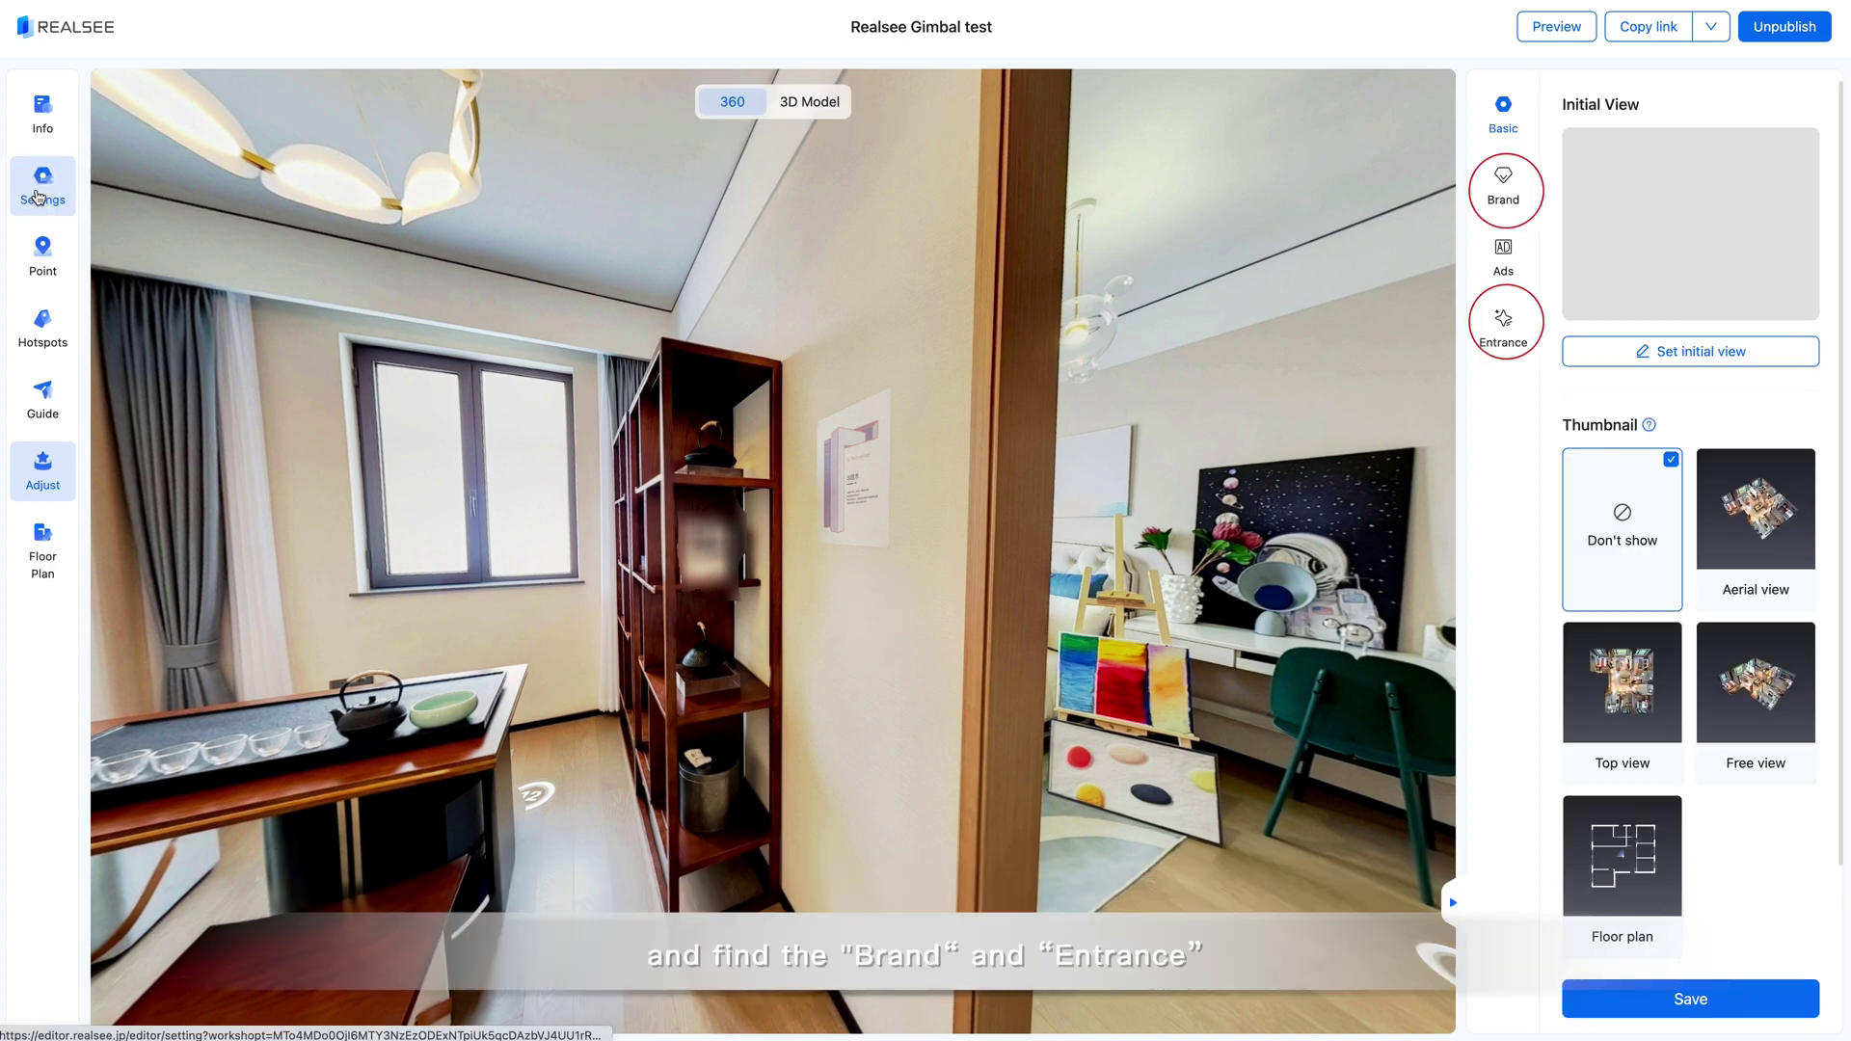
left_click(1518, 211)
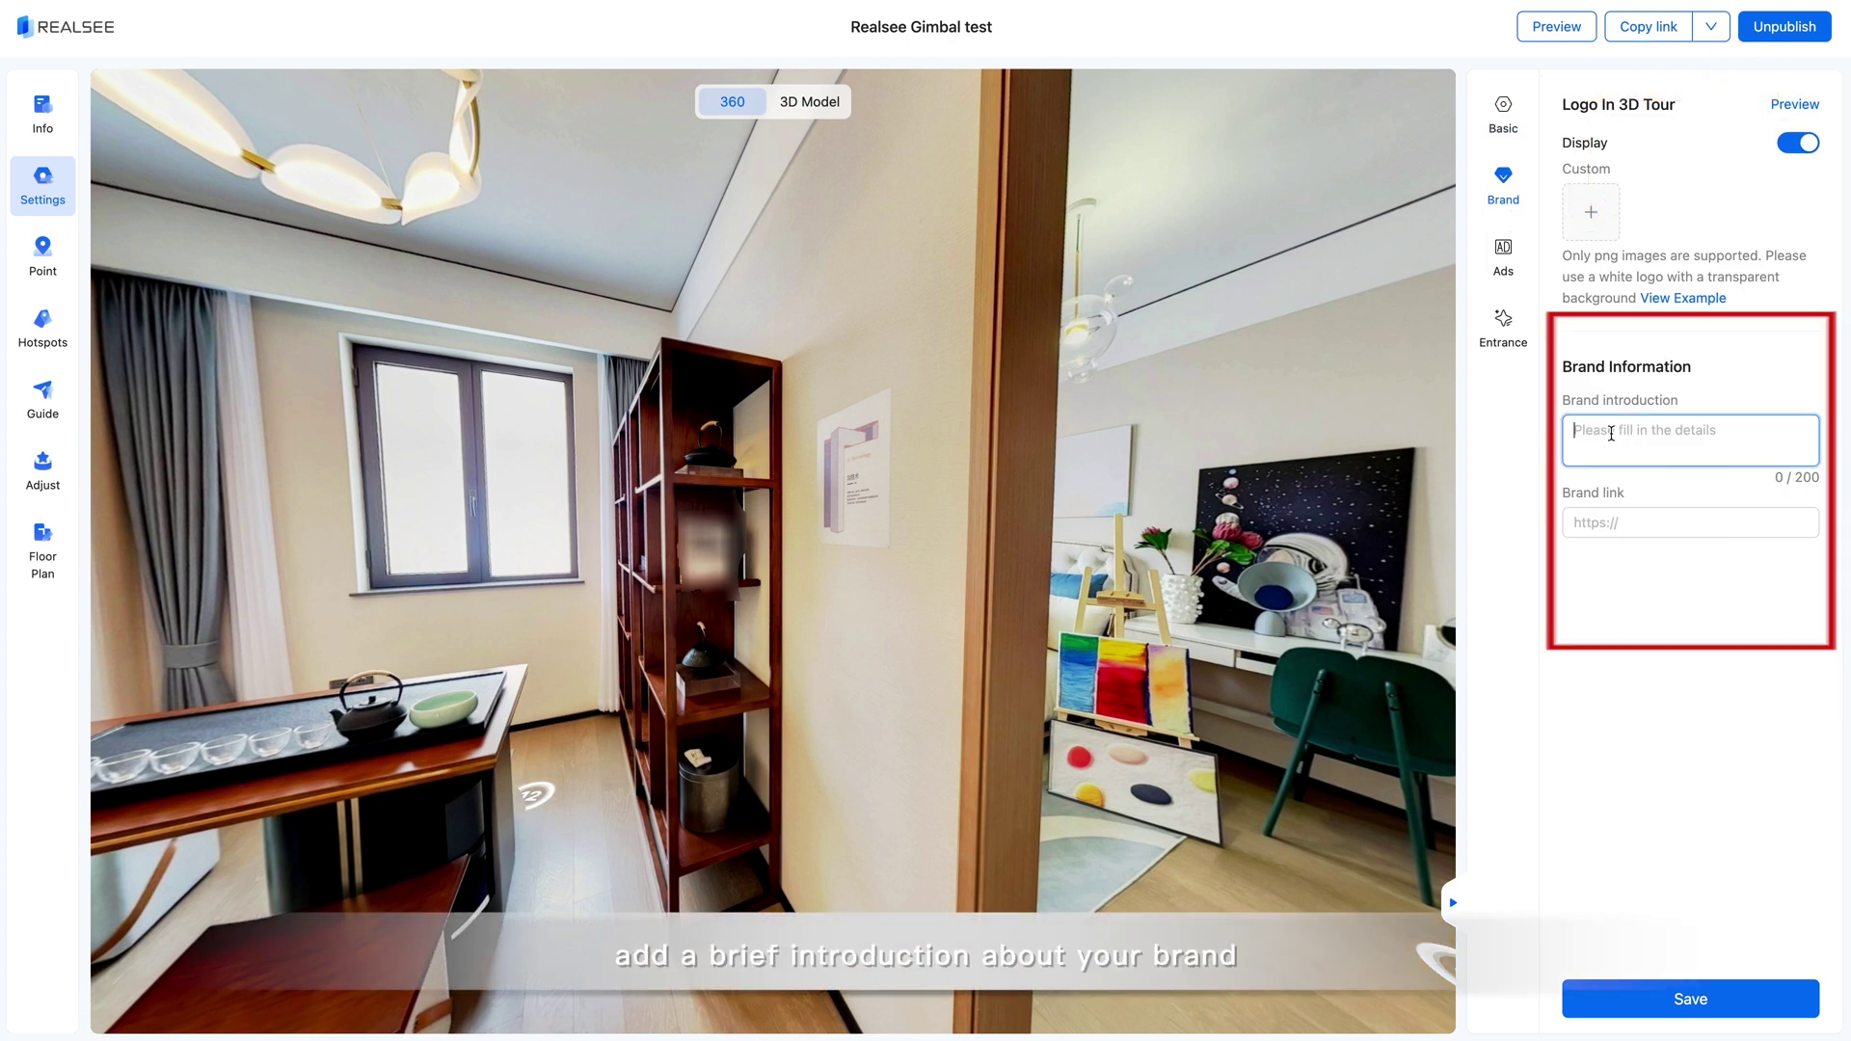
type("Your brand intro")
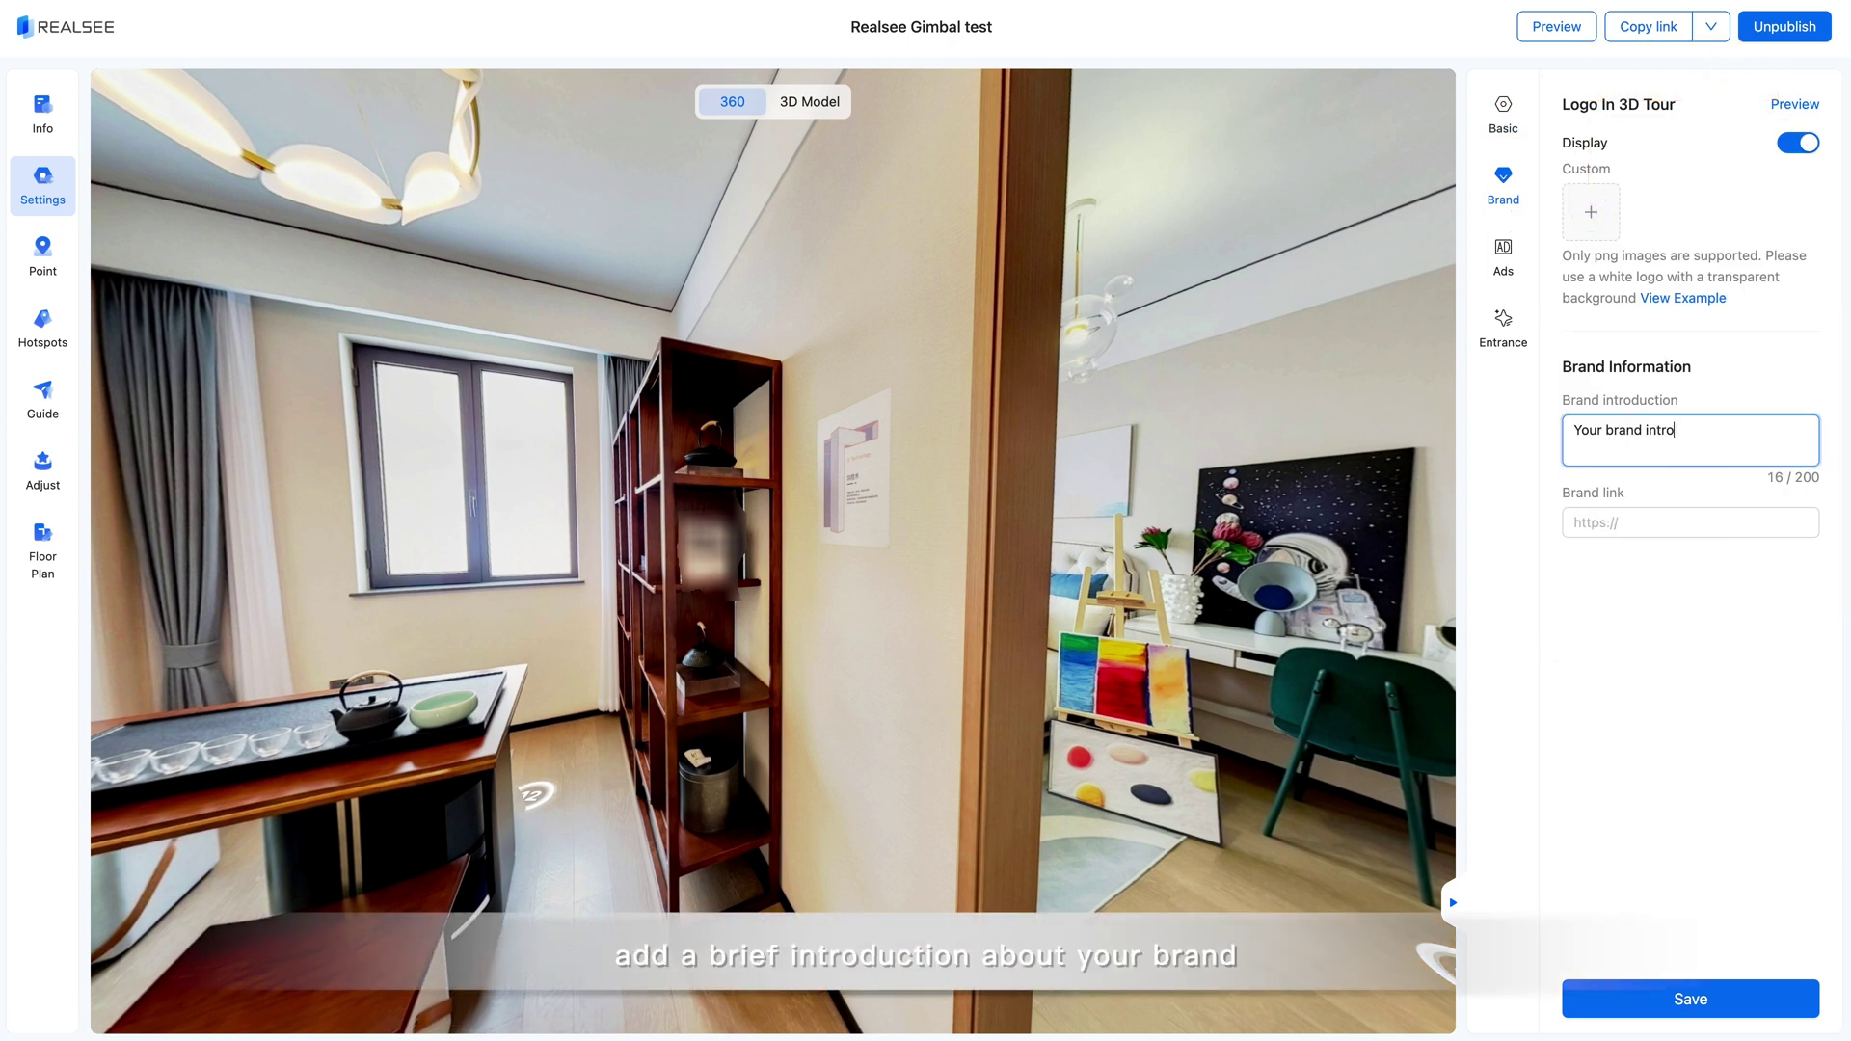
left_click(1735, 522)
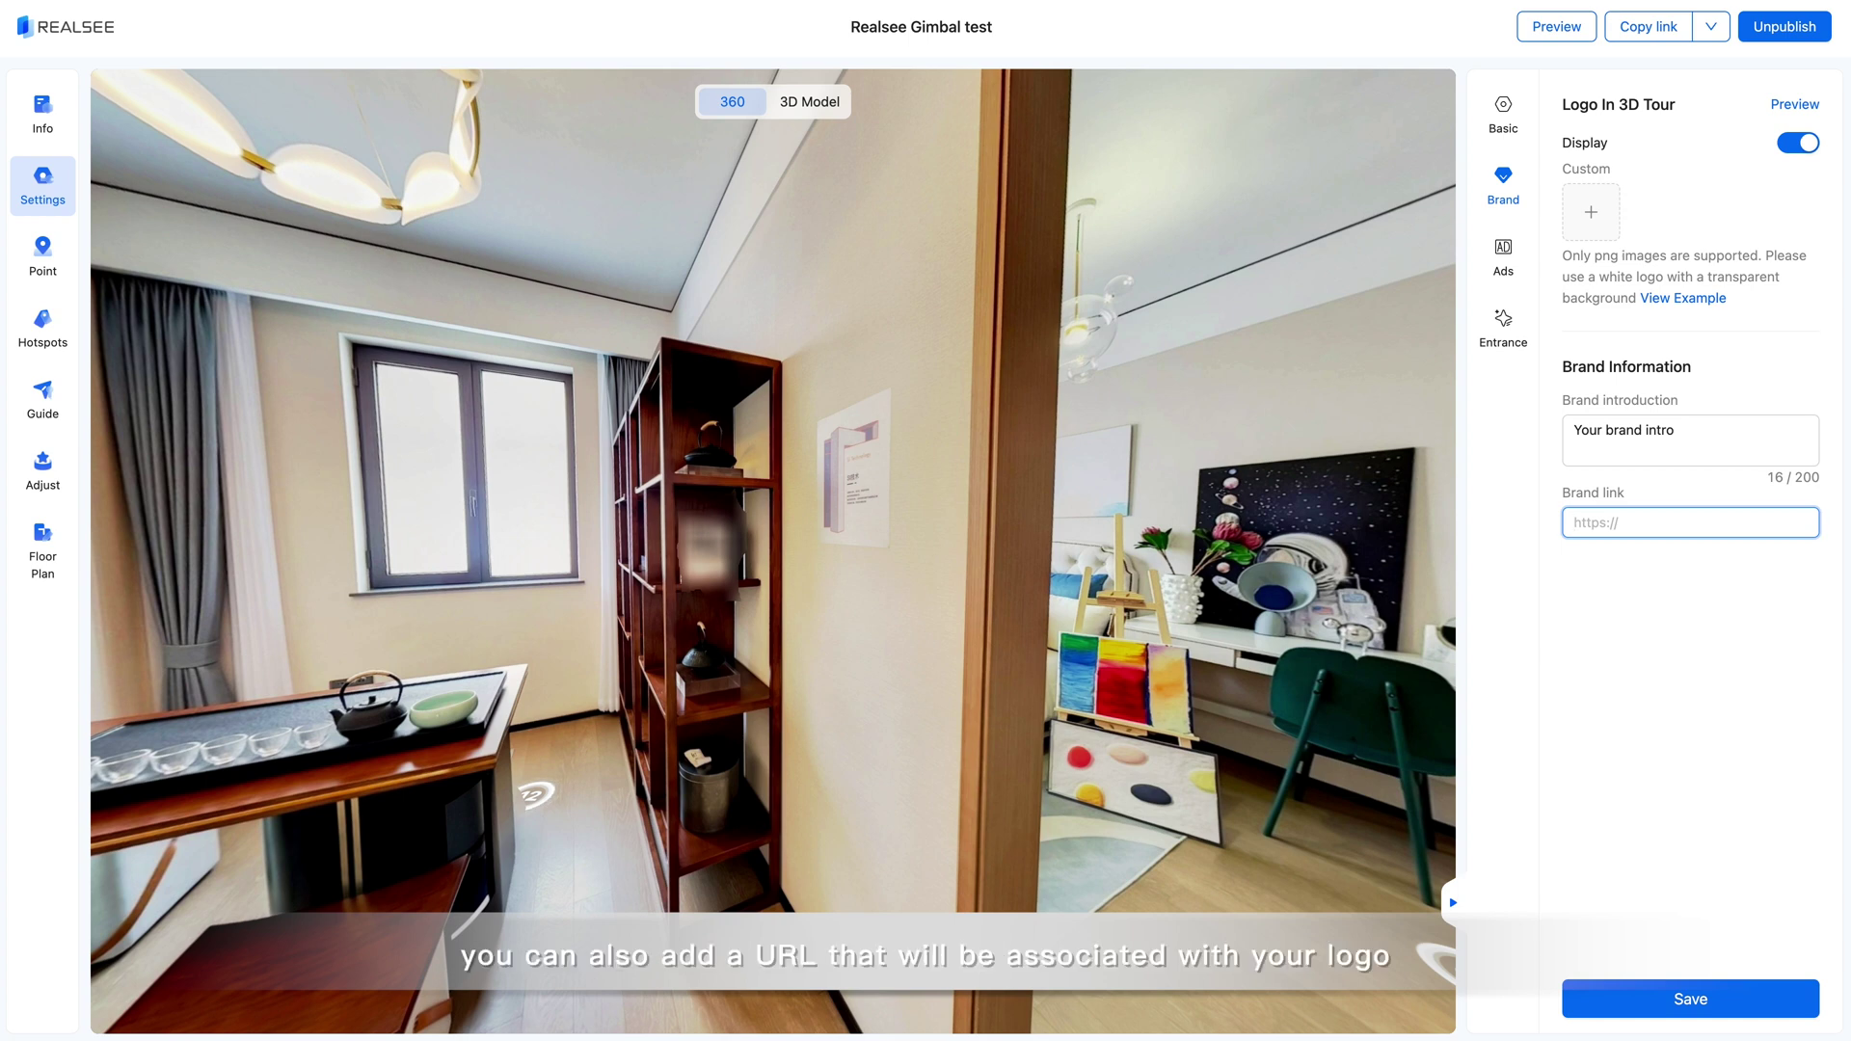
type("https://yourdomain.com")
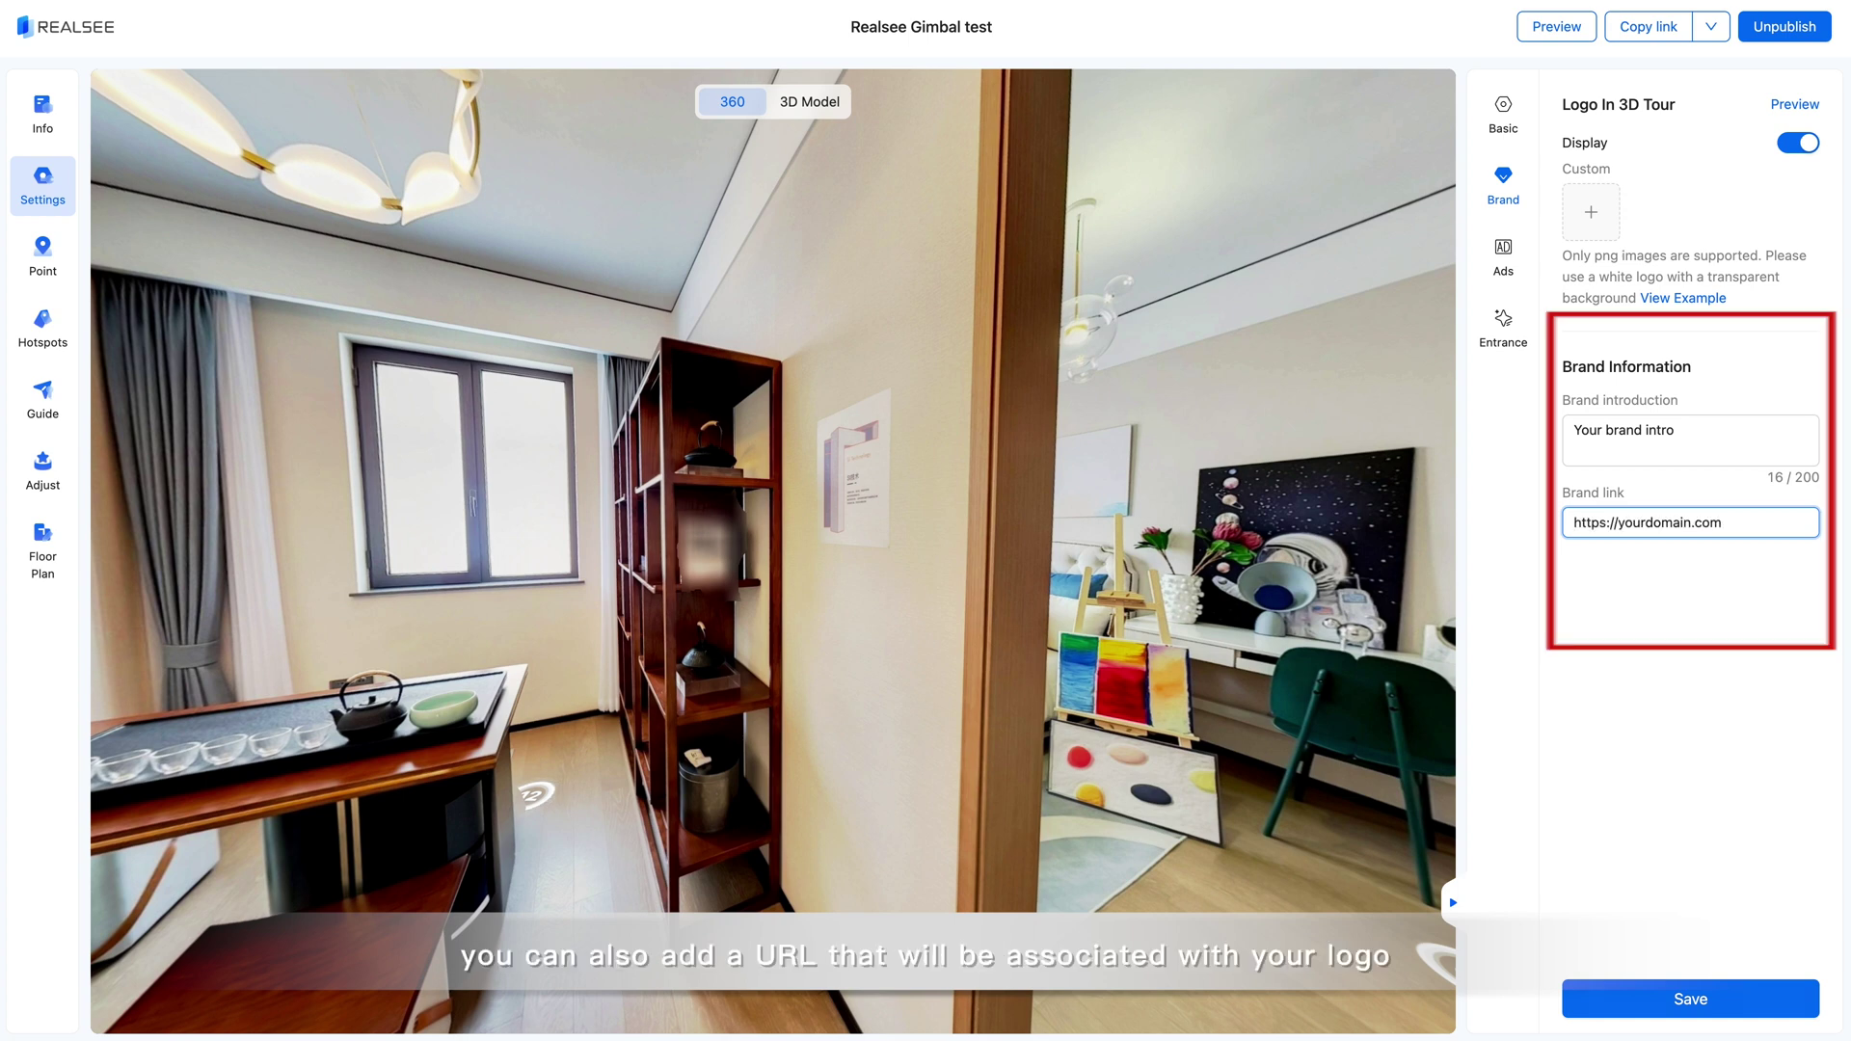
left_click(1690, 999)
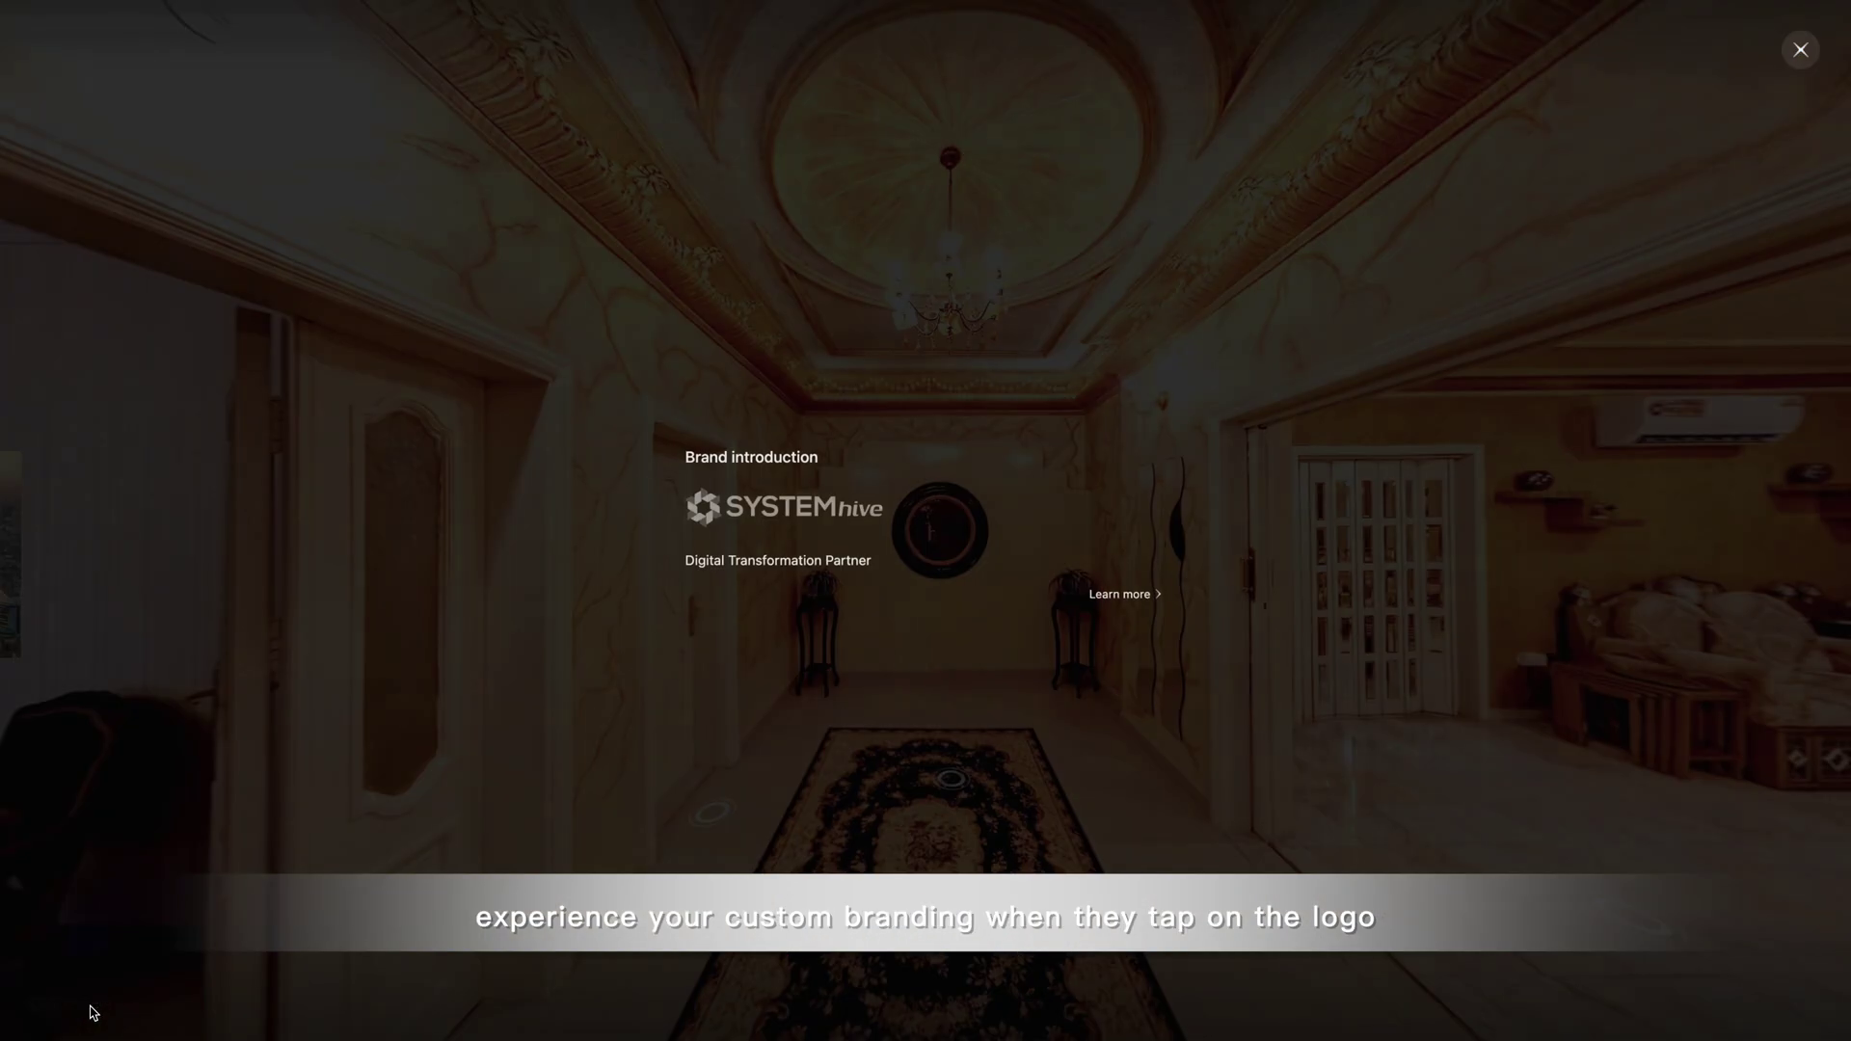
left_click(1141, 601)
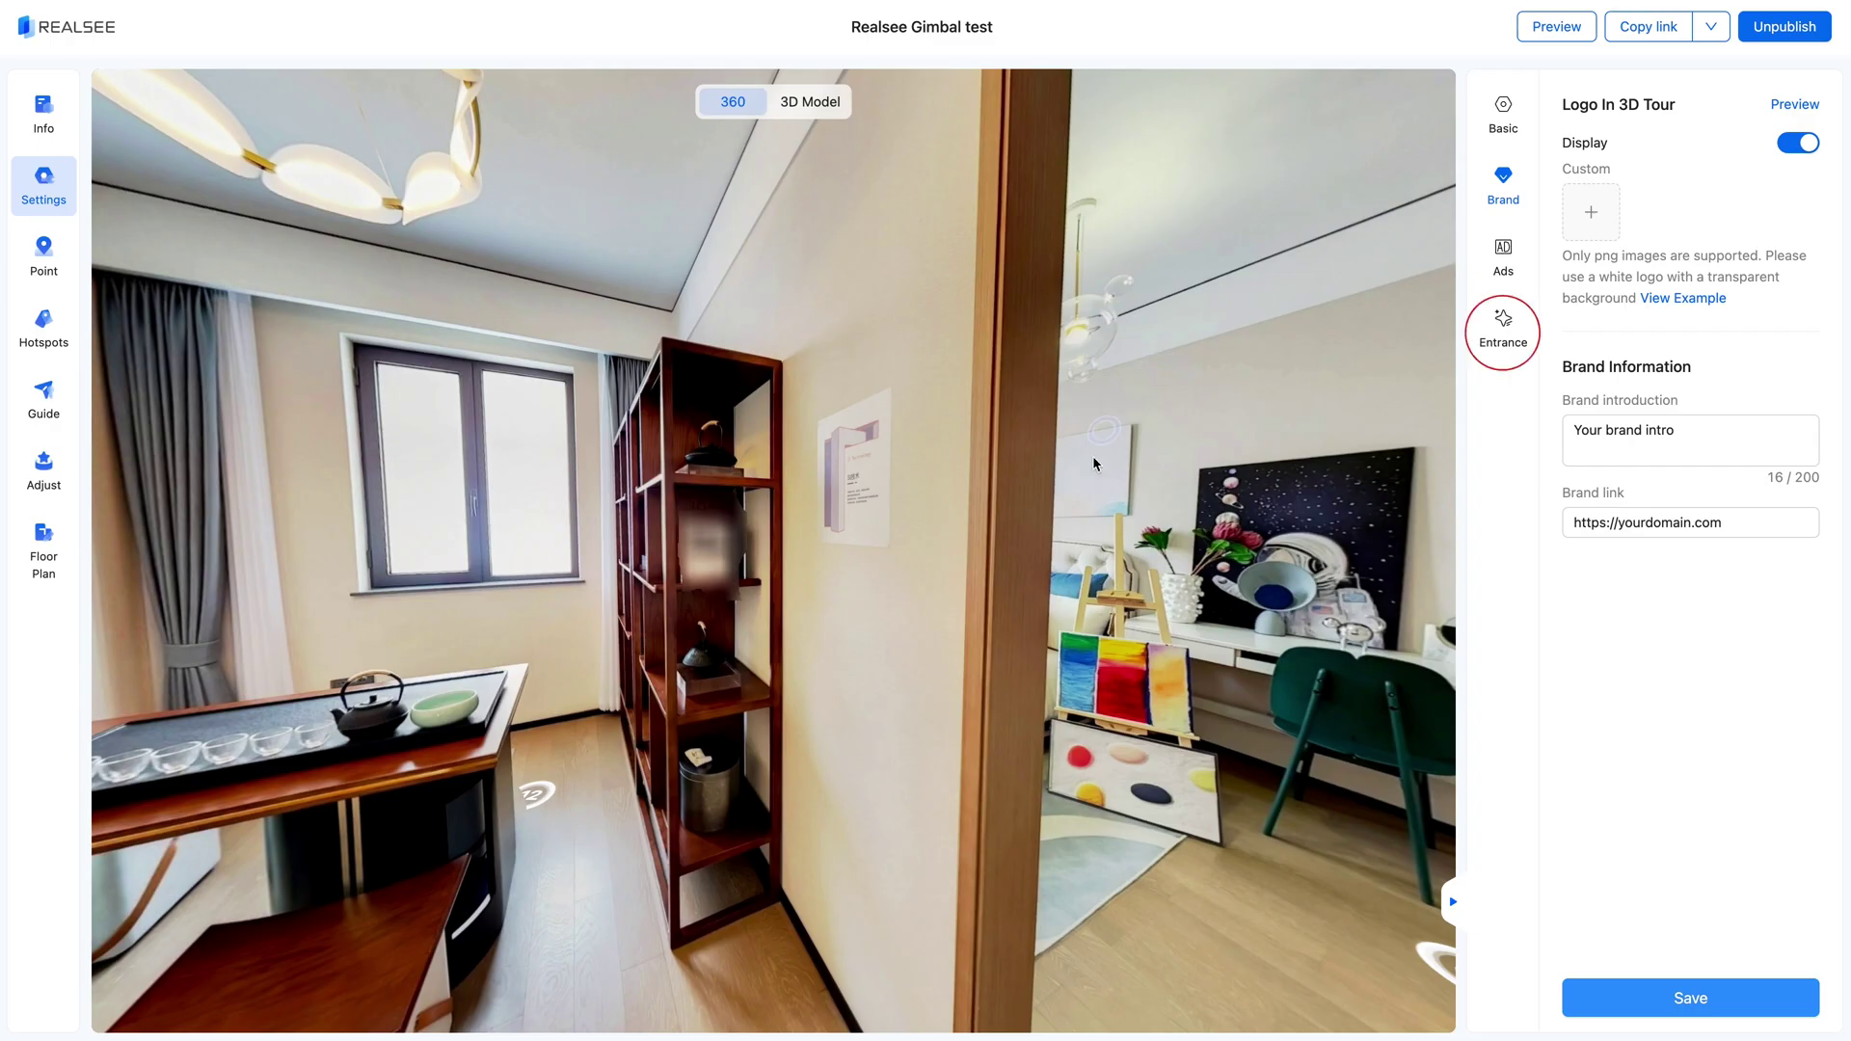
View the entrance cover settings, and set the pop-up ad to display after a certain time of 5 s
left_click(1492, 324)
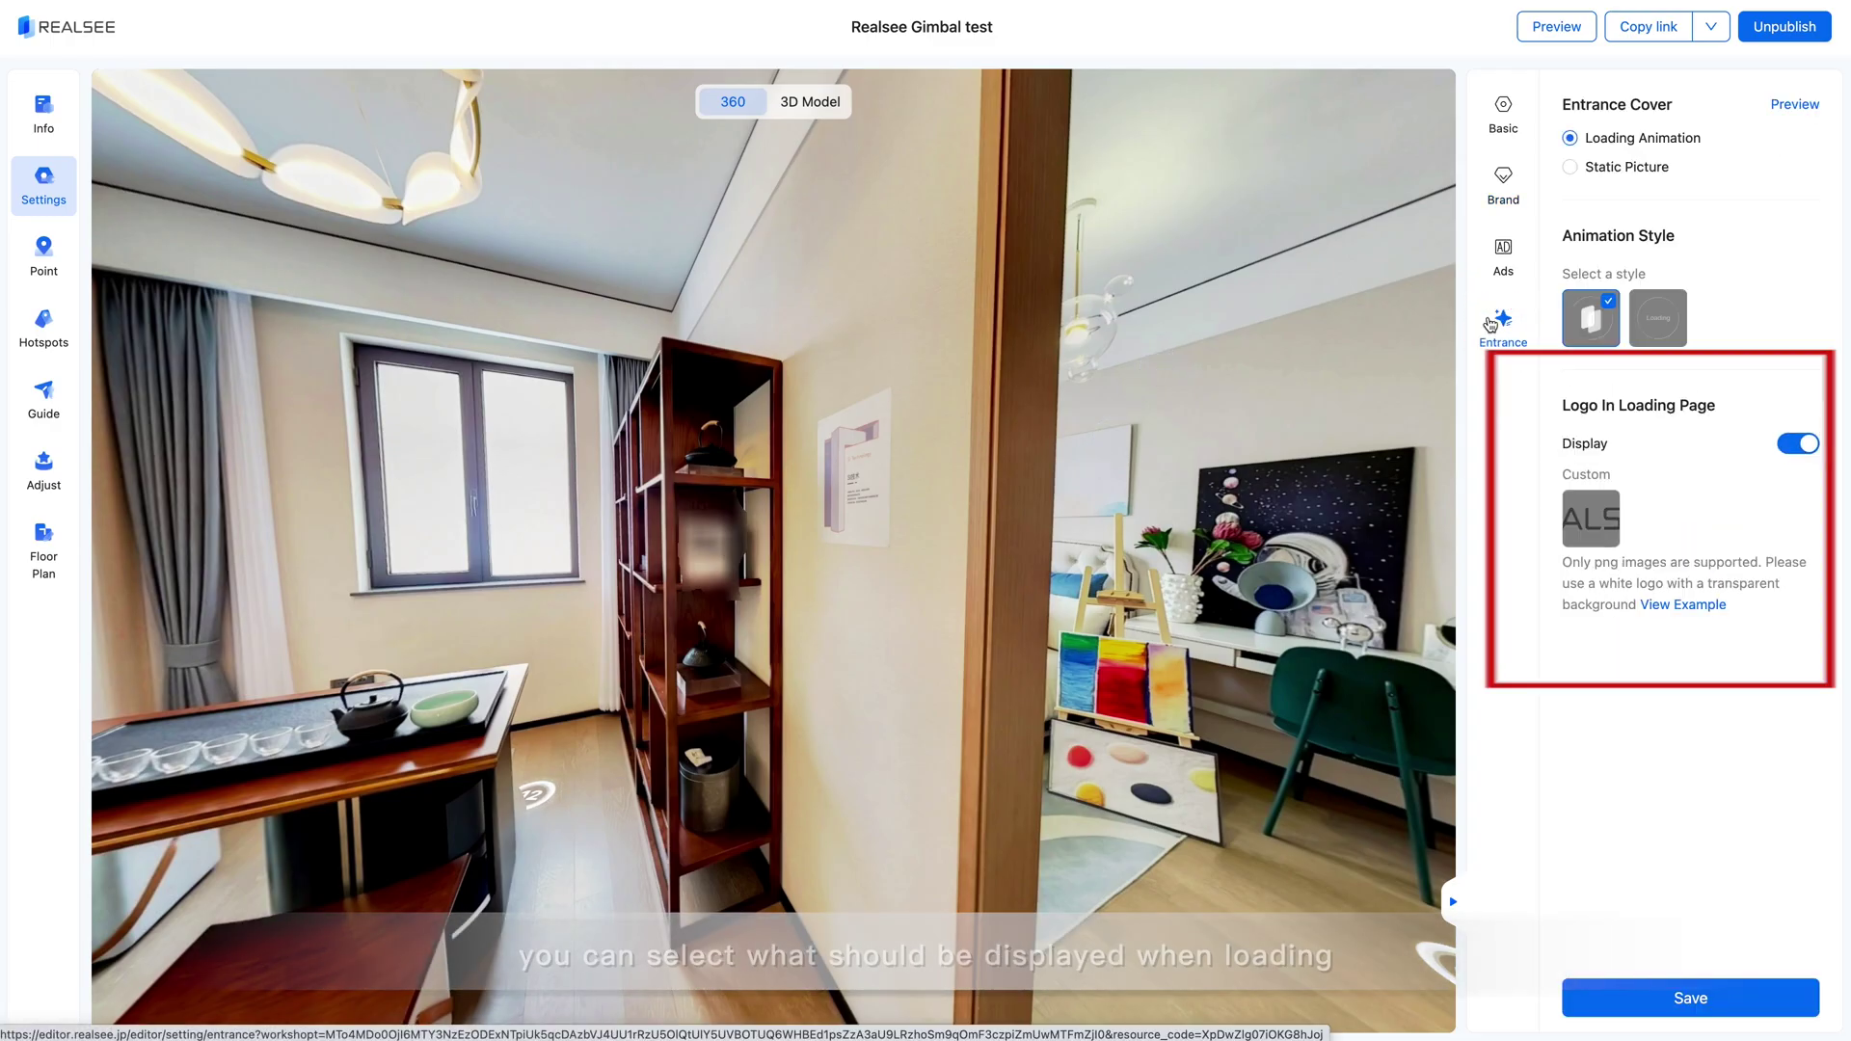
left_click(1503, 254)
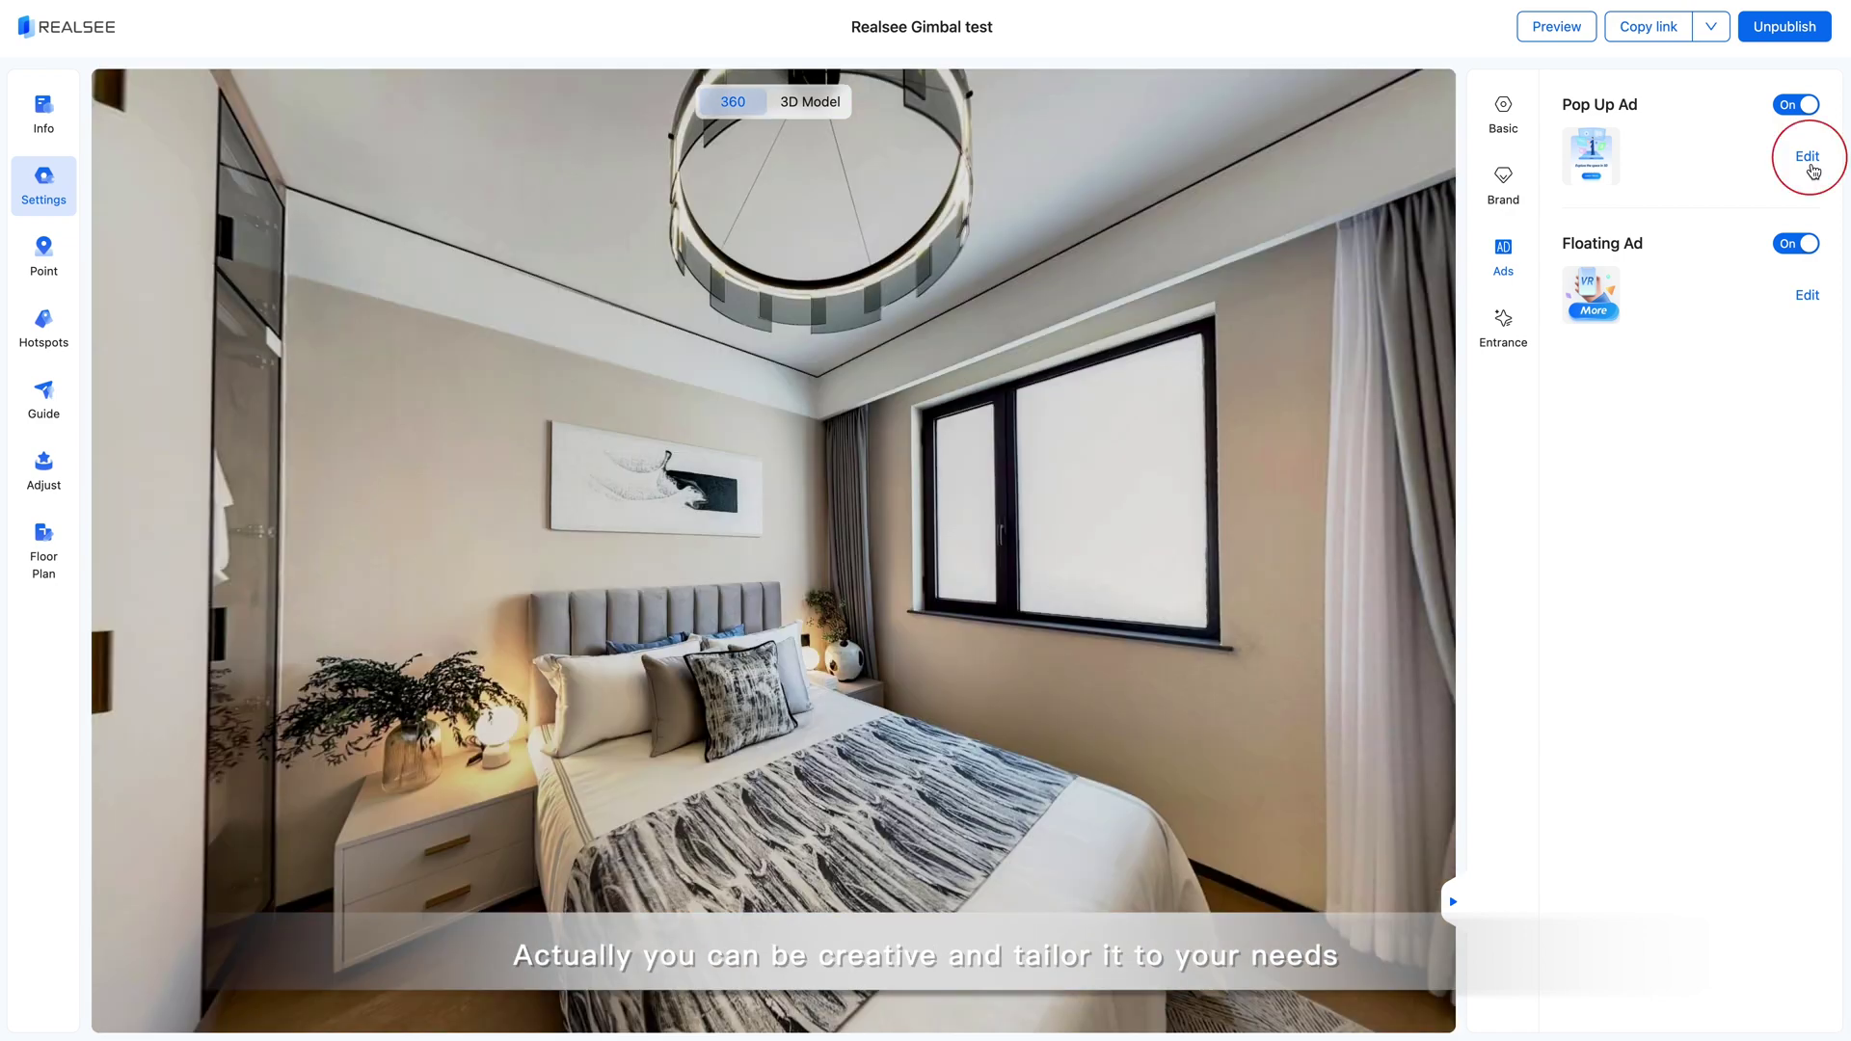
left_click(1806, 156)
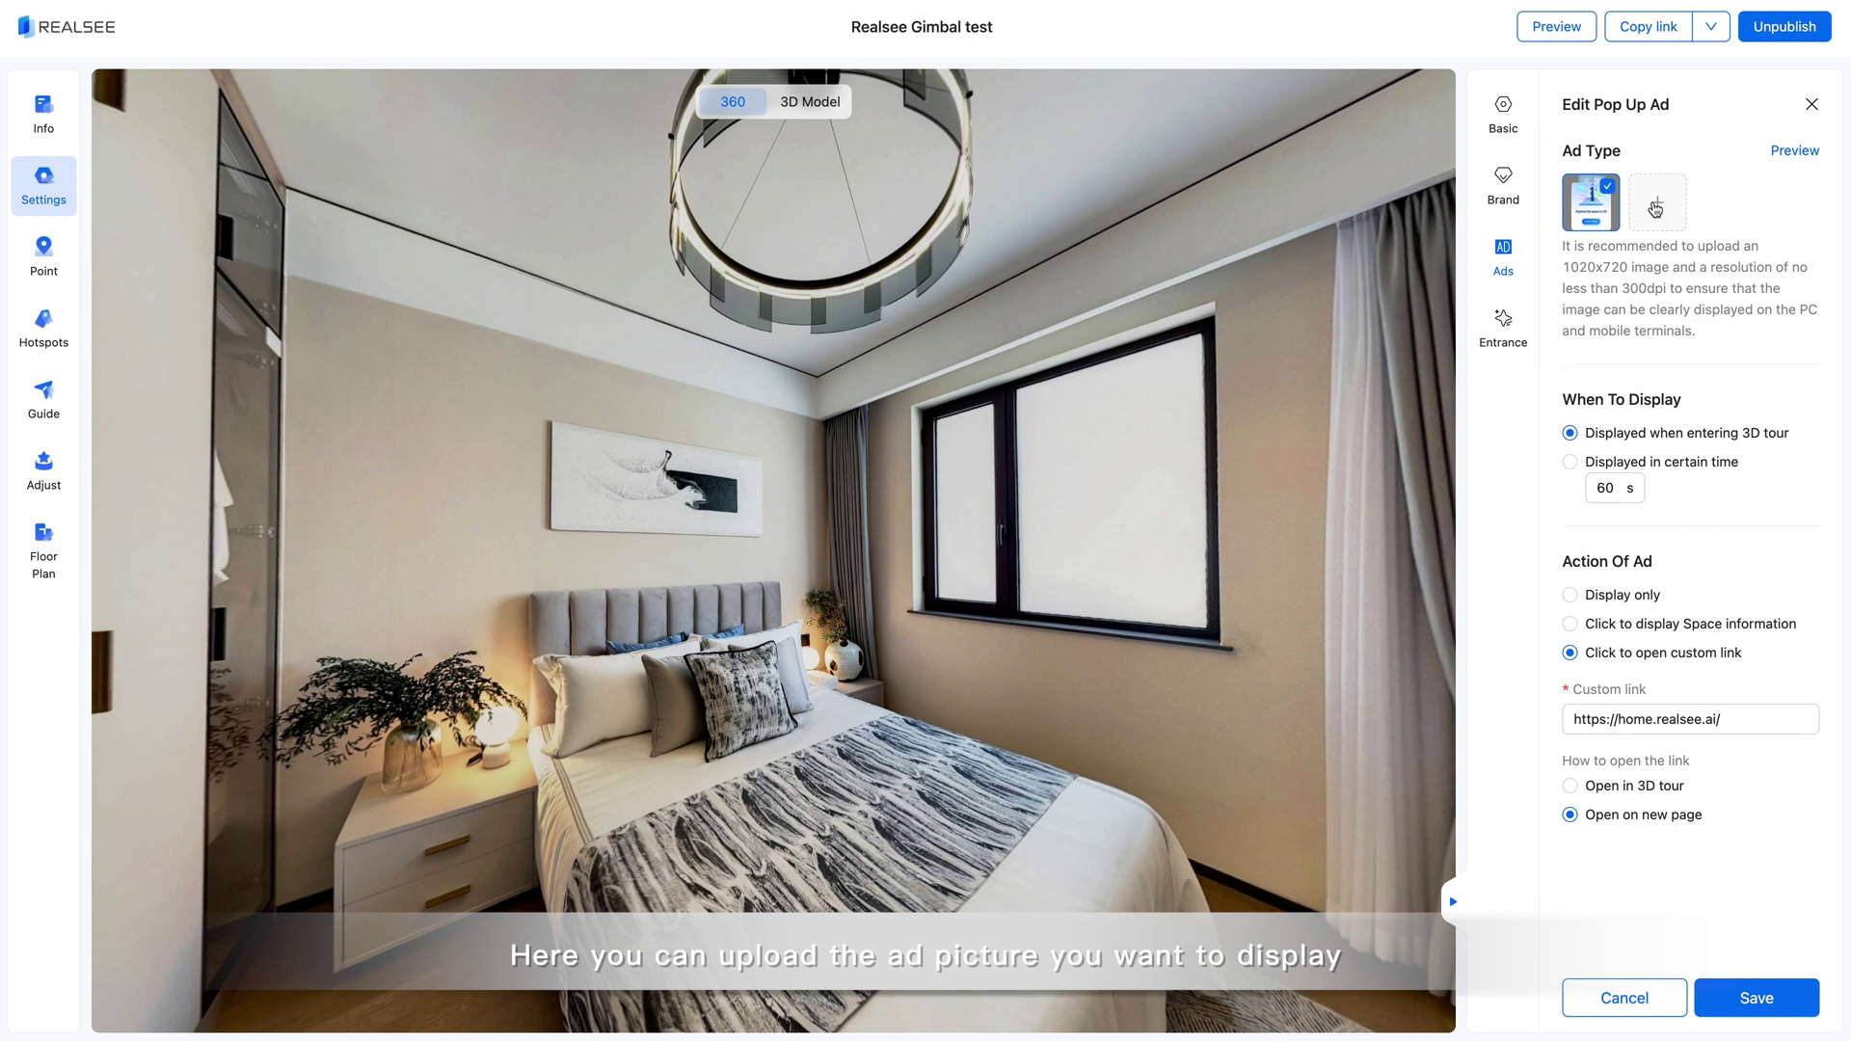
left_click(1569, 462)
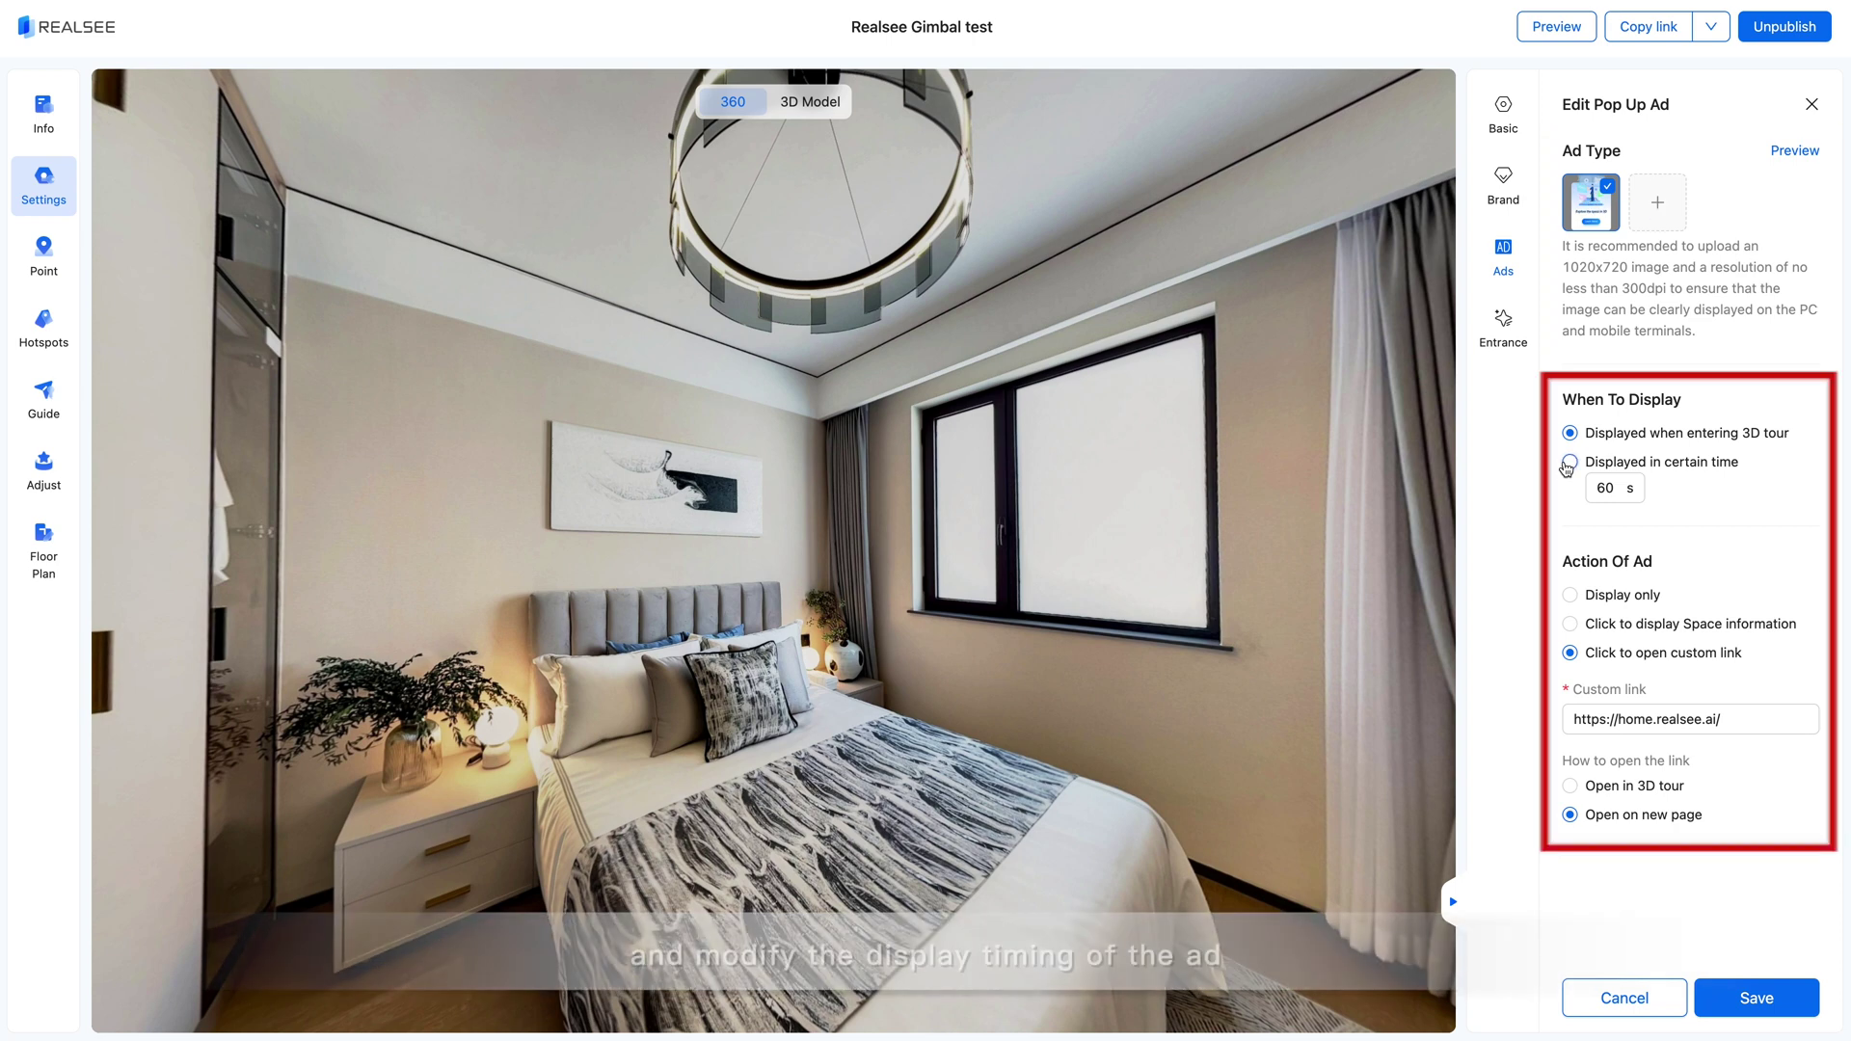
double_click(1604, 488)
type("5")
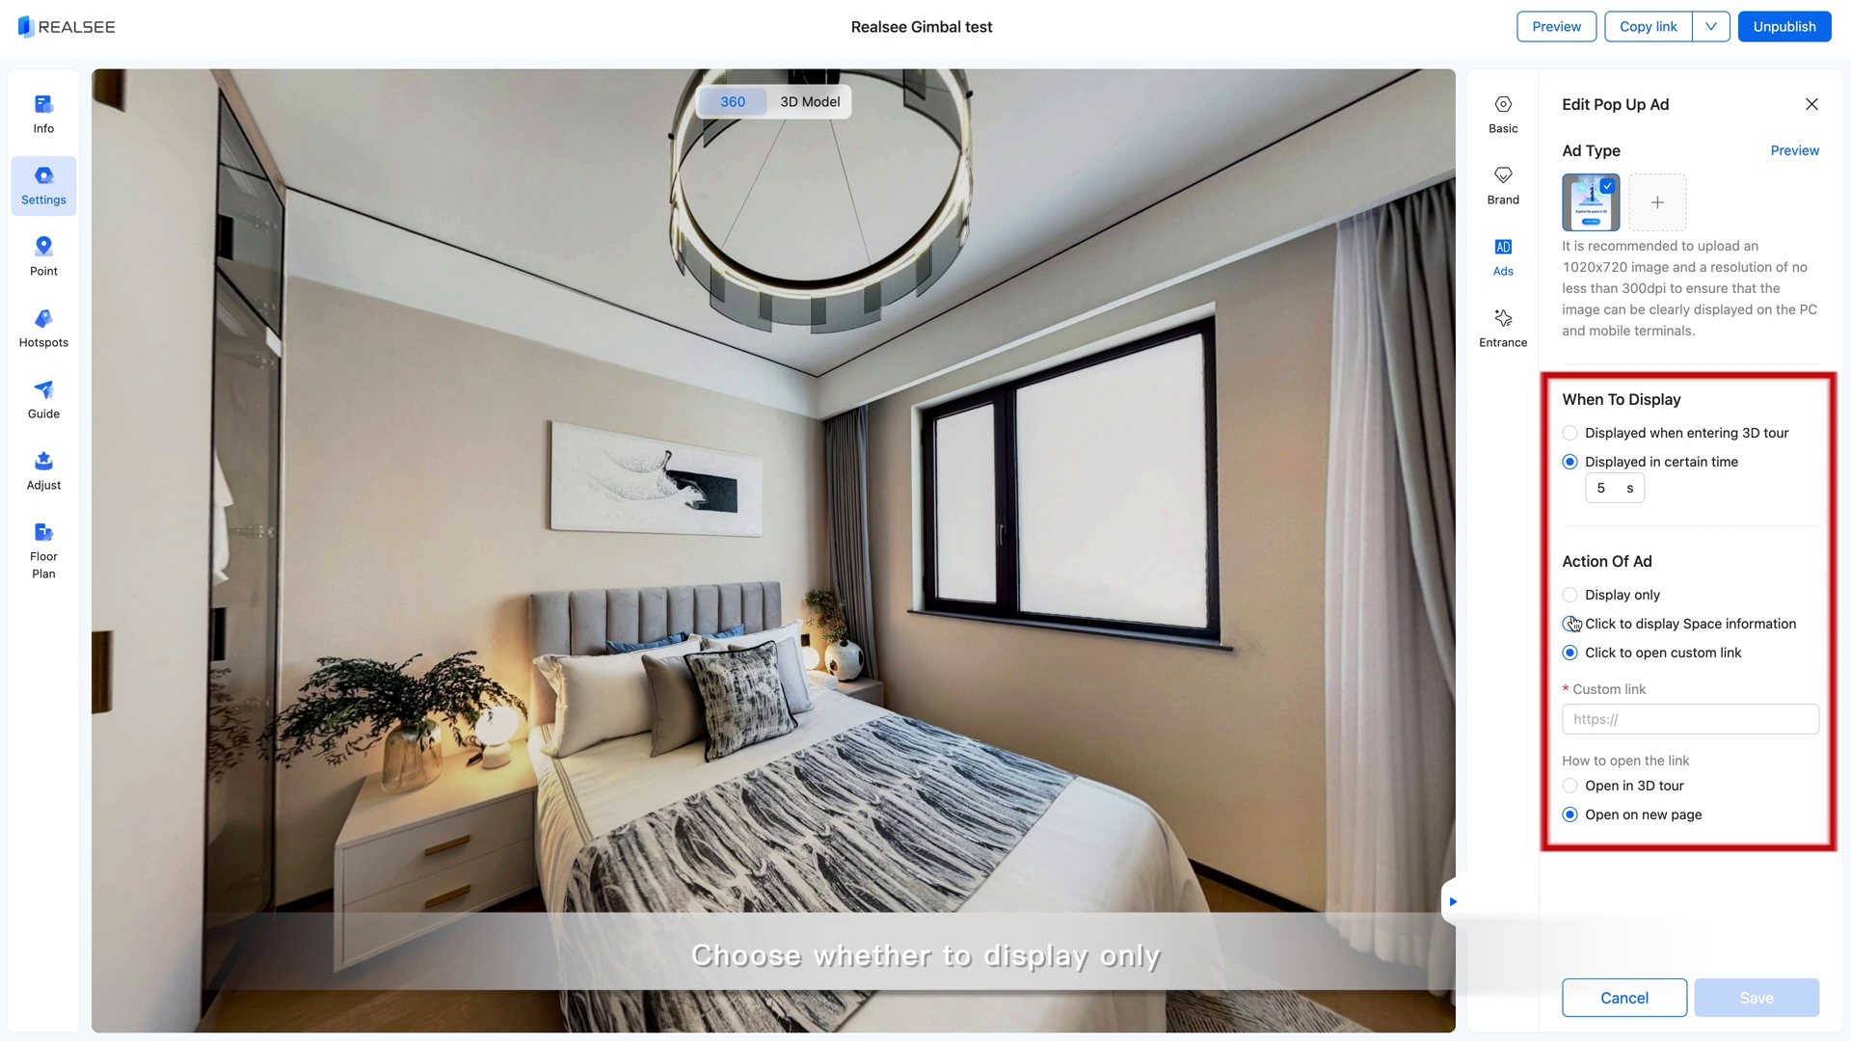
left_click(1571, 623)
left_click(1571, 652)
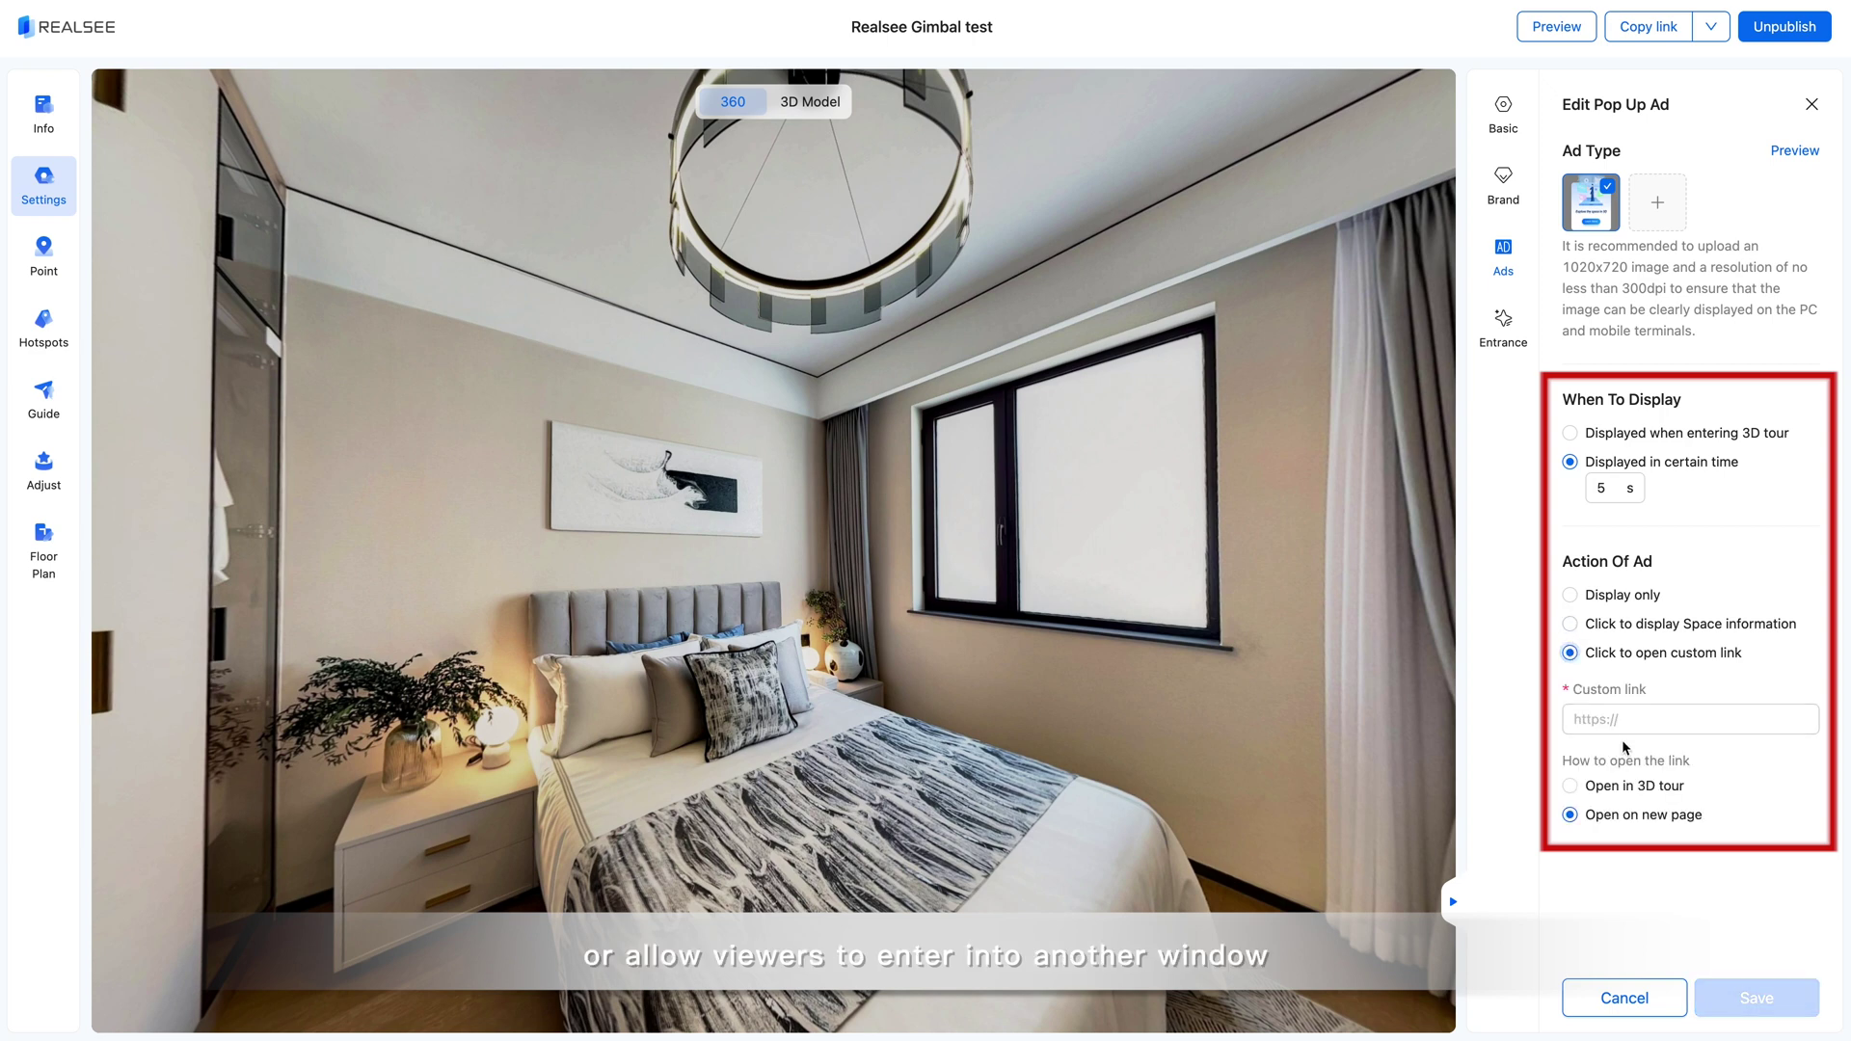
type("https://yourlink.com")
left_click(1763, 930)
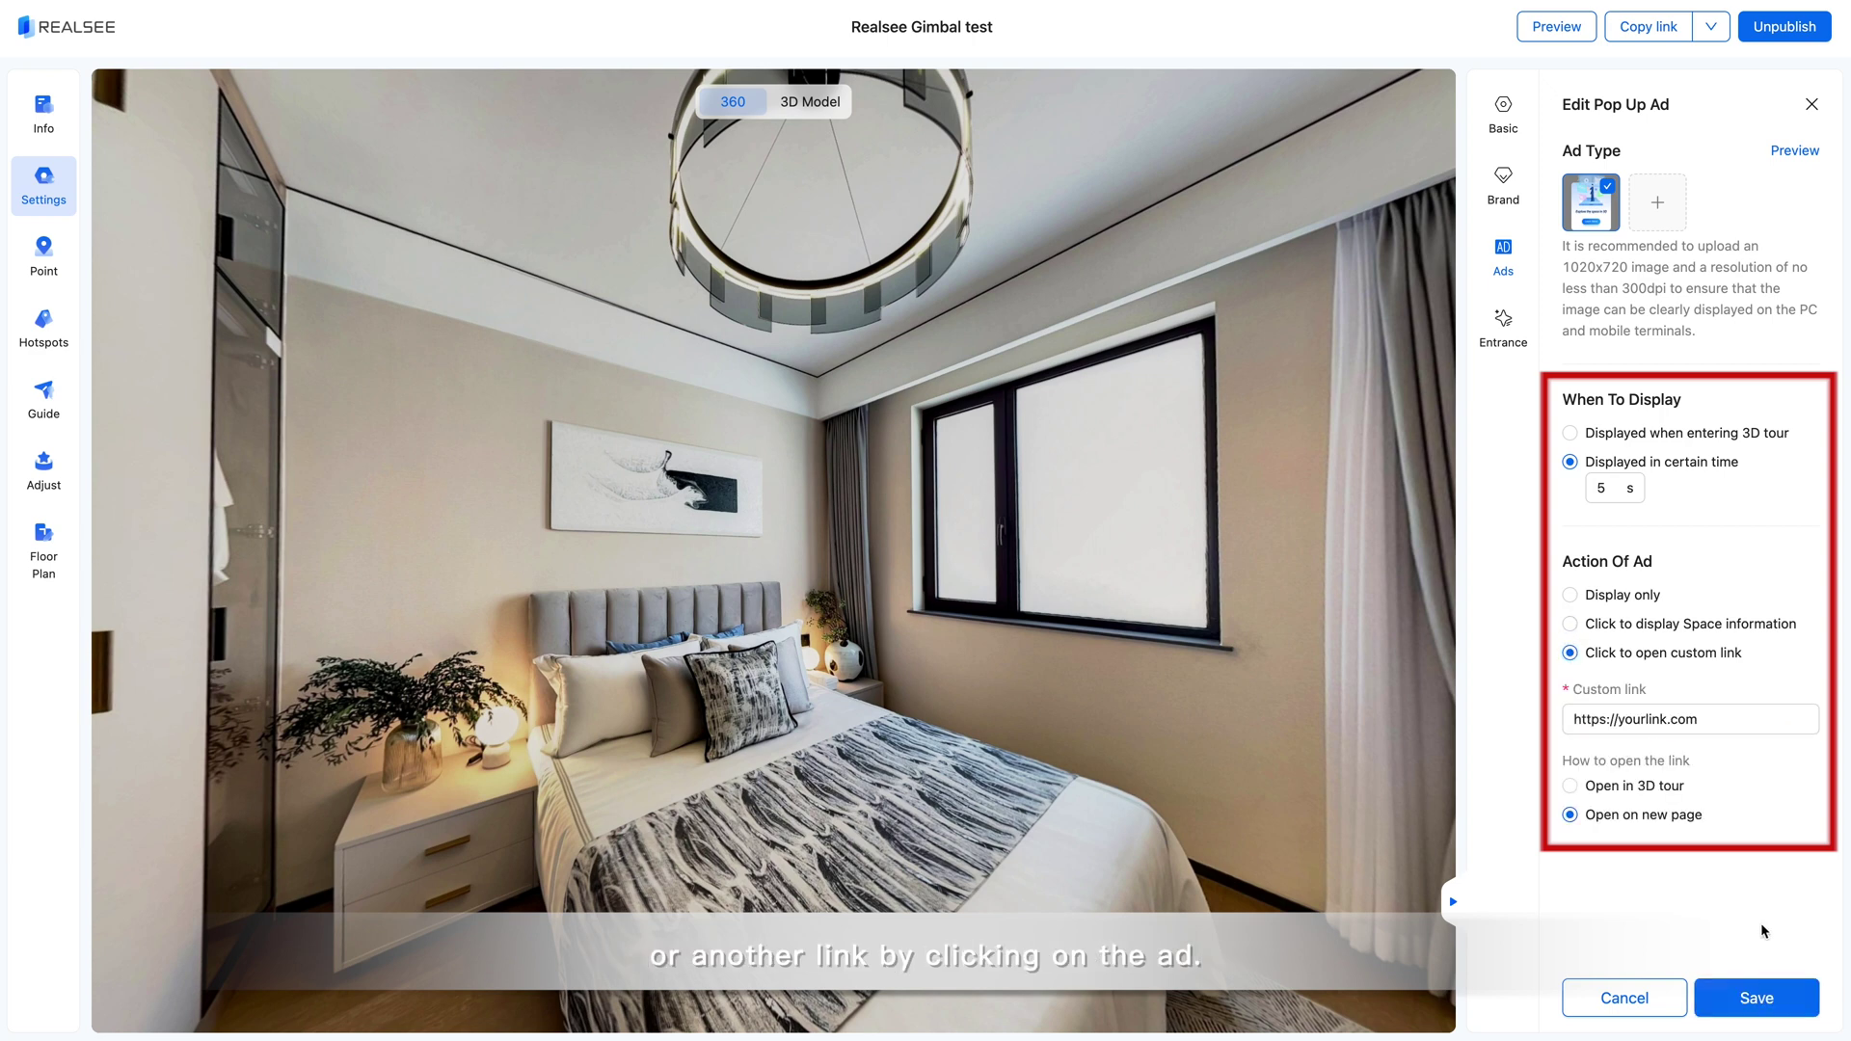
left_click(1755, 1000)
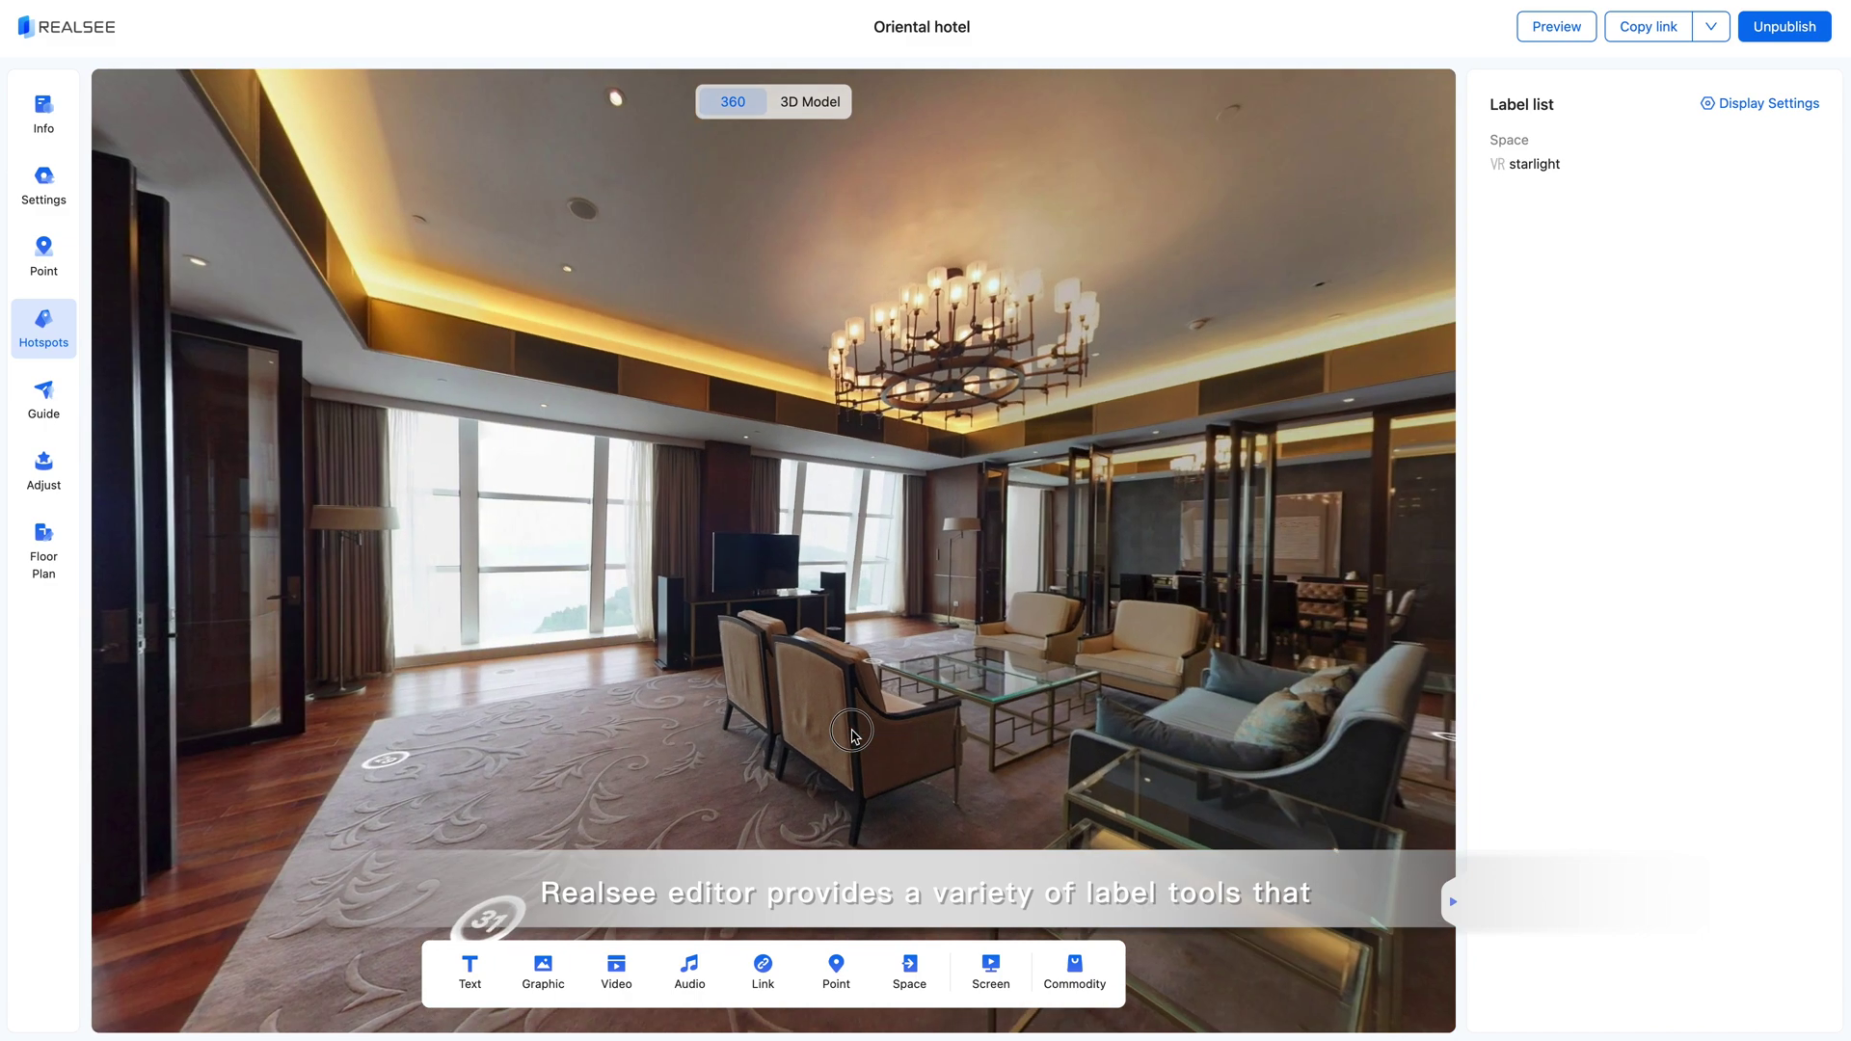
Place a text label on the lake view outside the window, titled "Thousand lake" with description "intro: this room has a lake view...", and save it
left_click(526, 699)
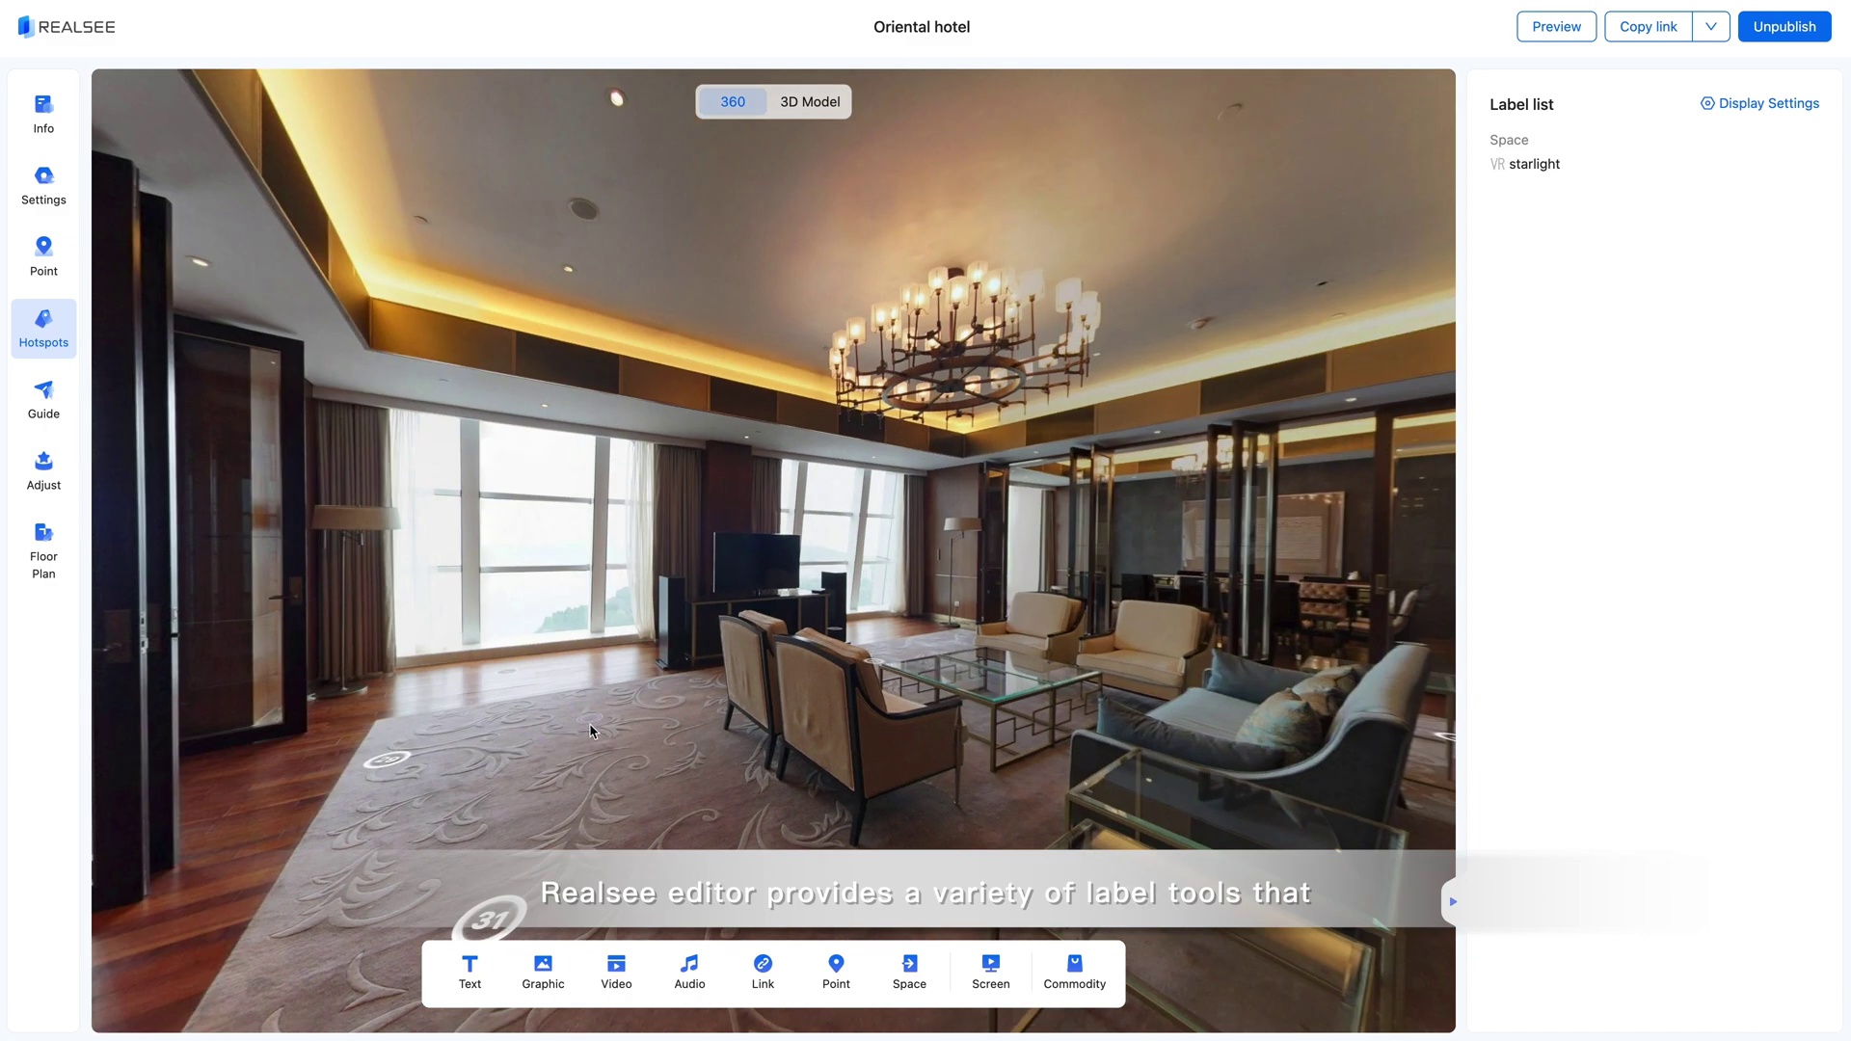
left_click(617, 735)
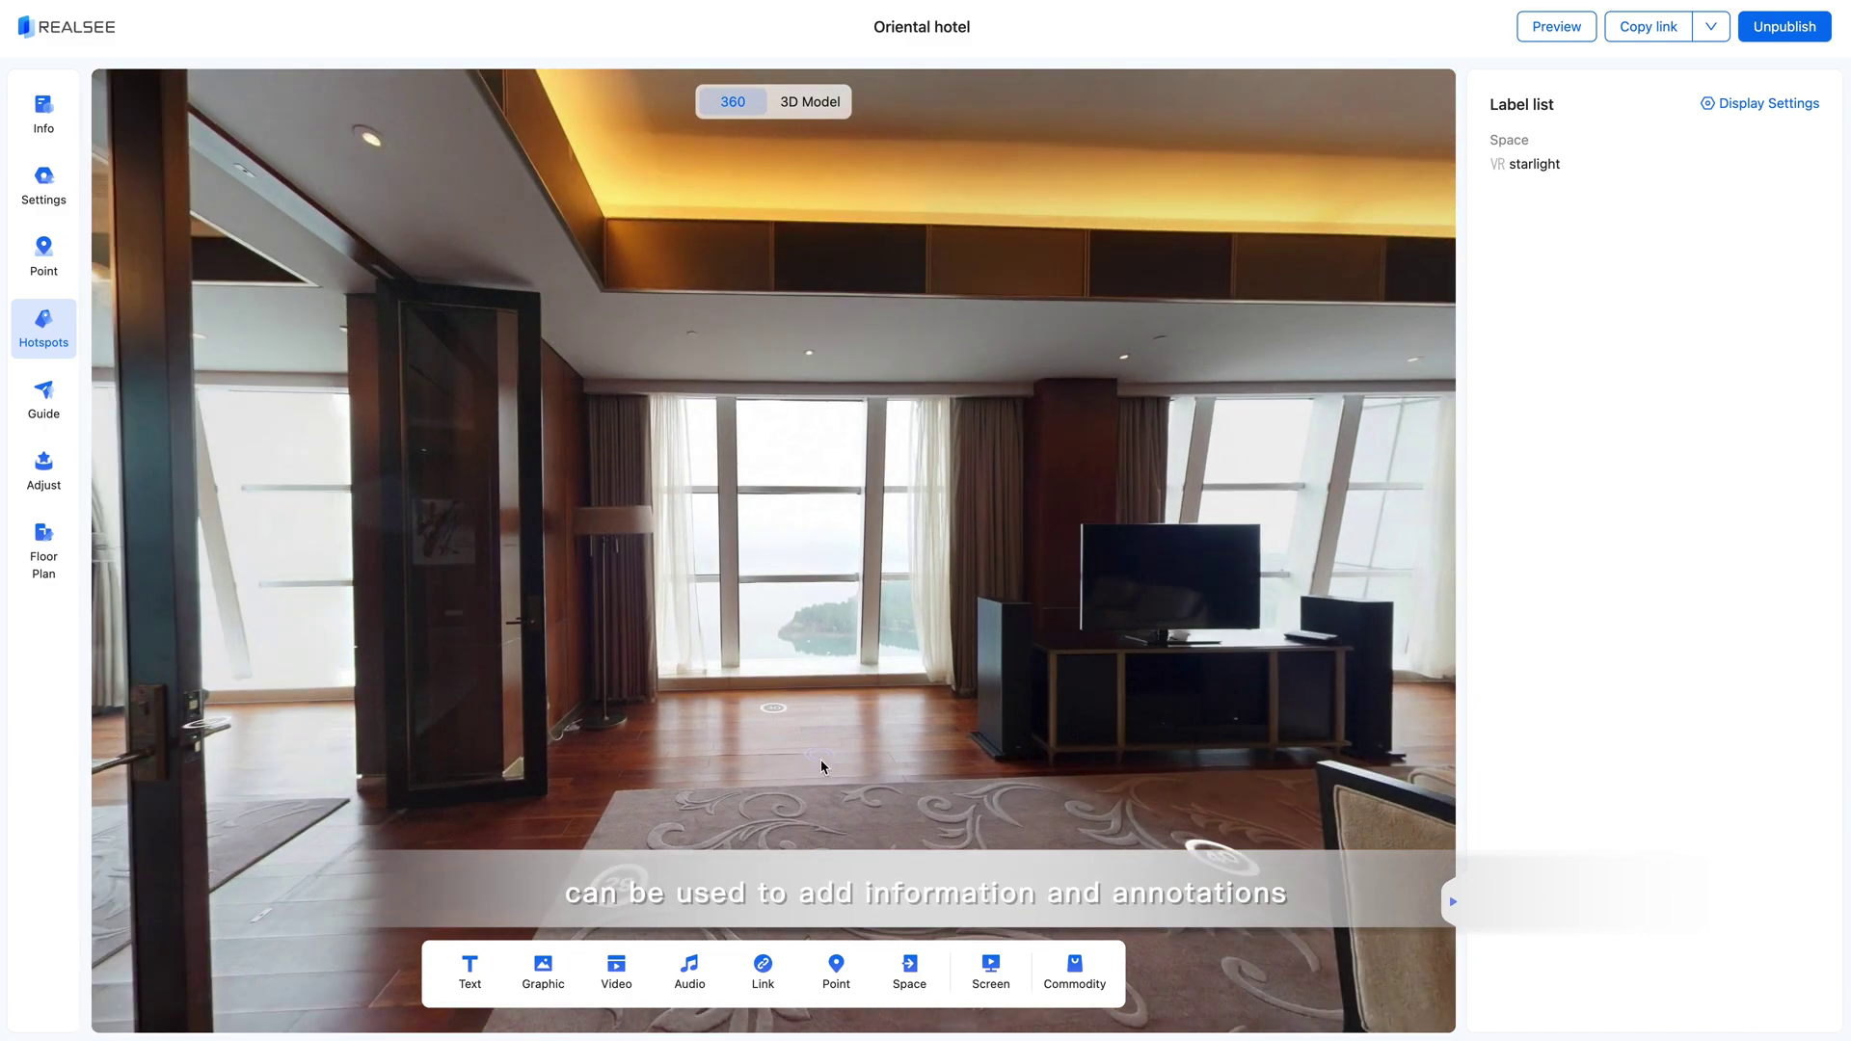
left_click(823, 766)
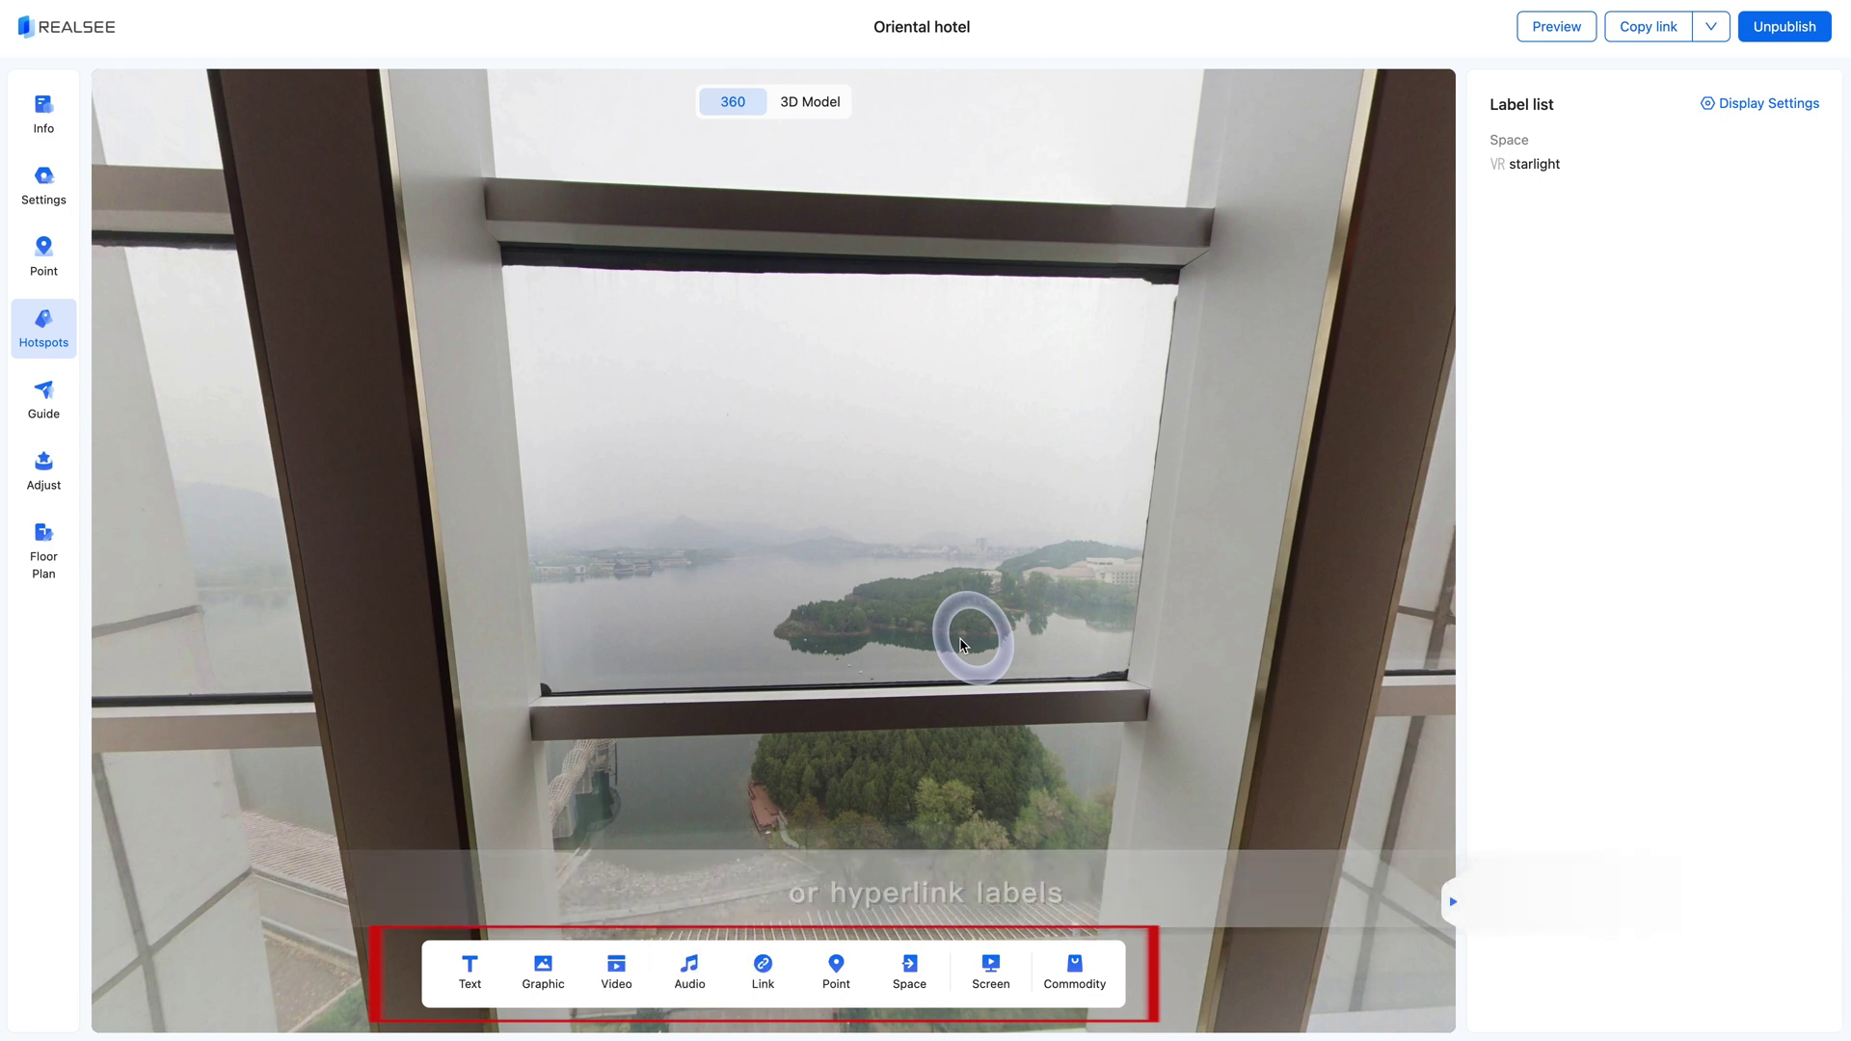
left_click(463, 954)
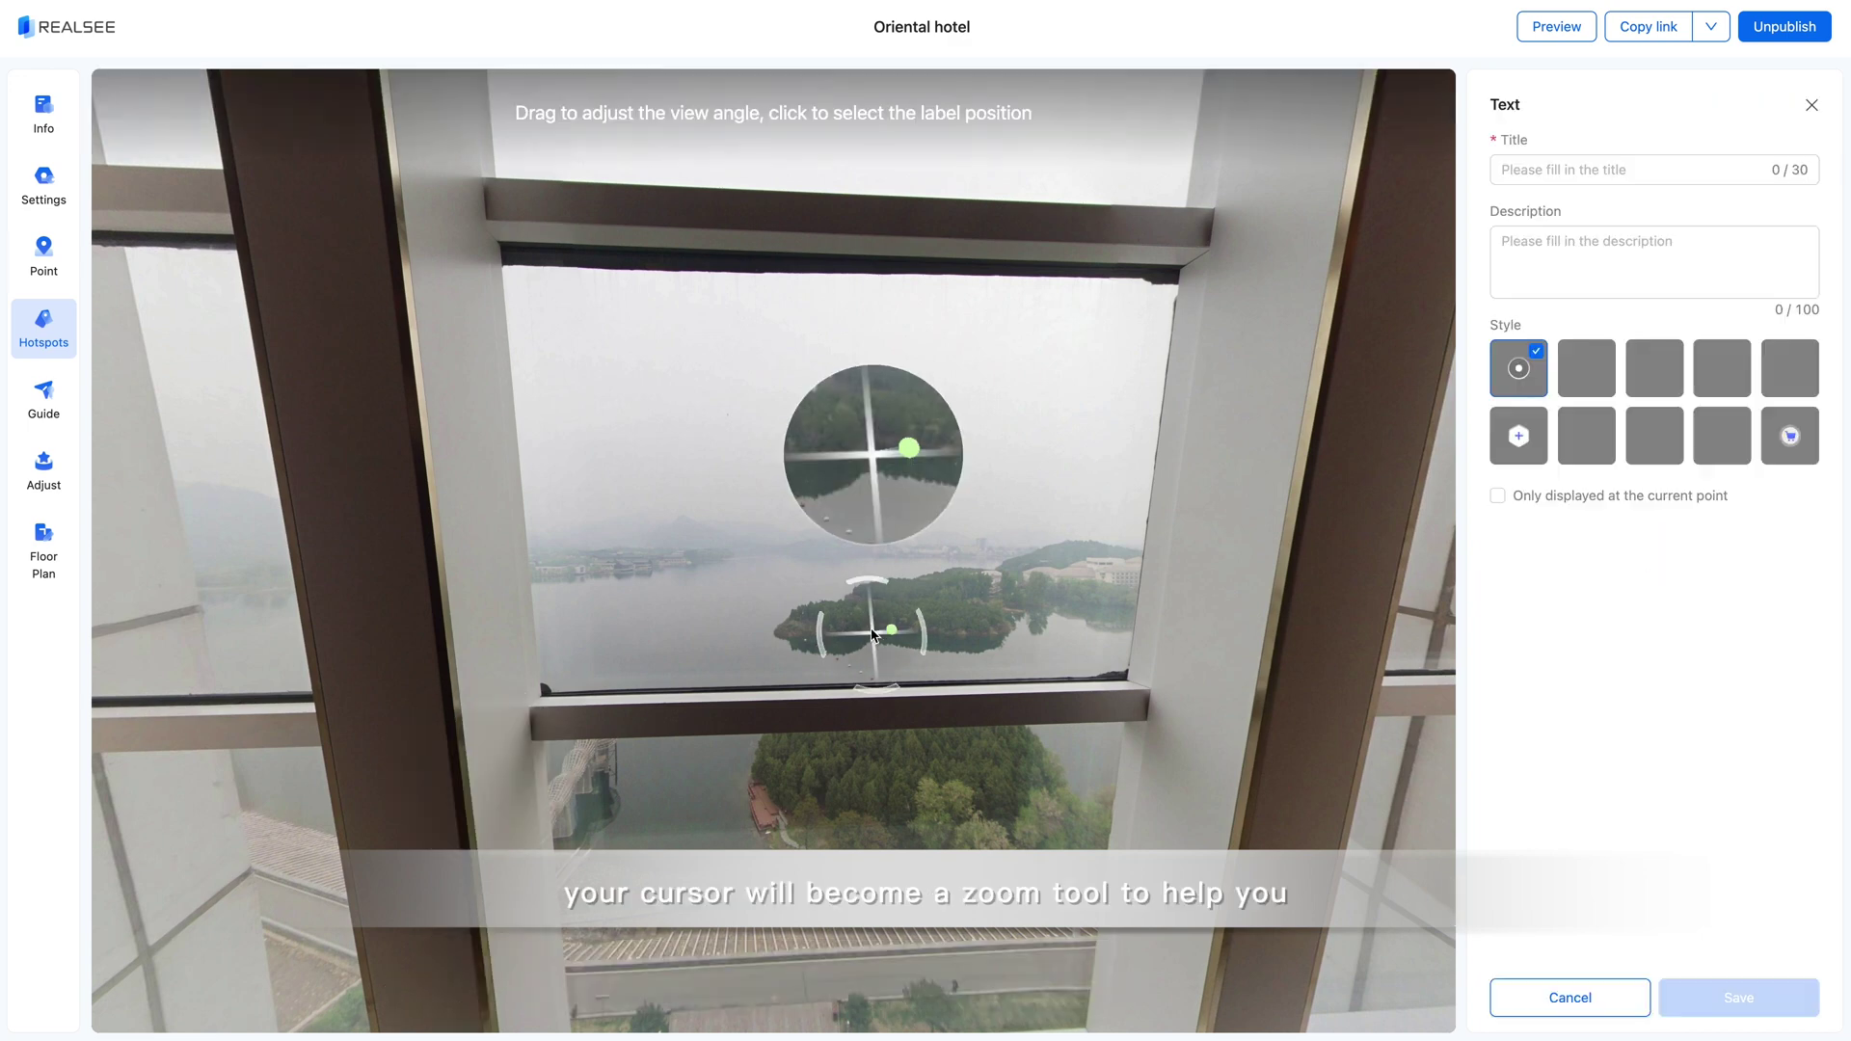
left_click(866, 625)
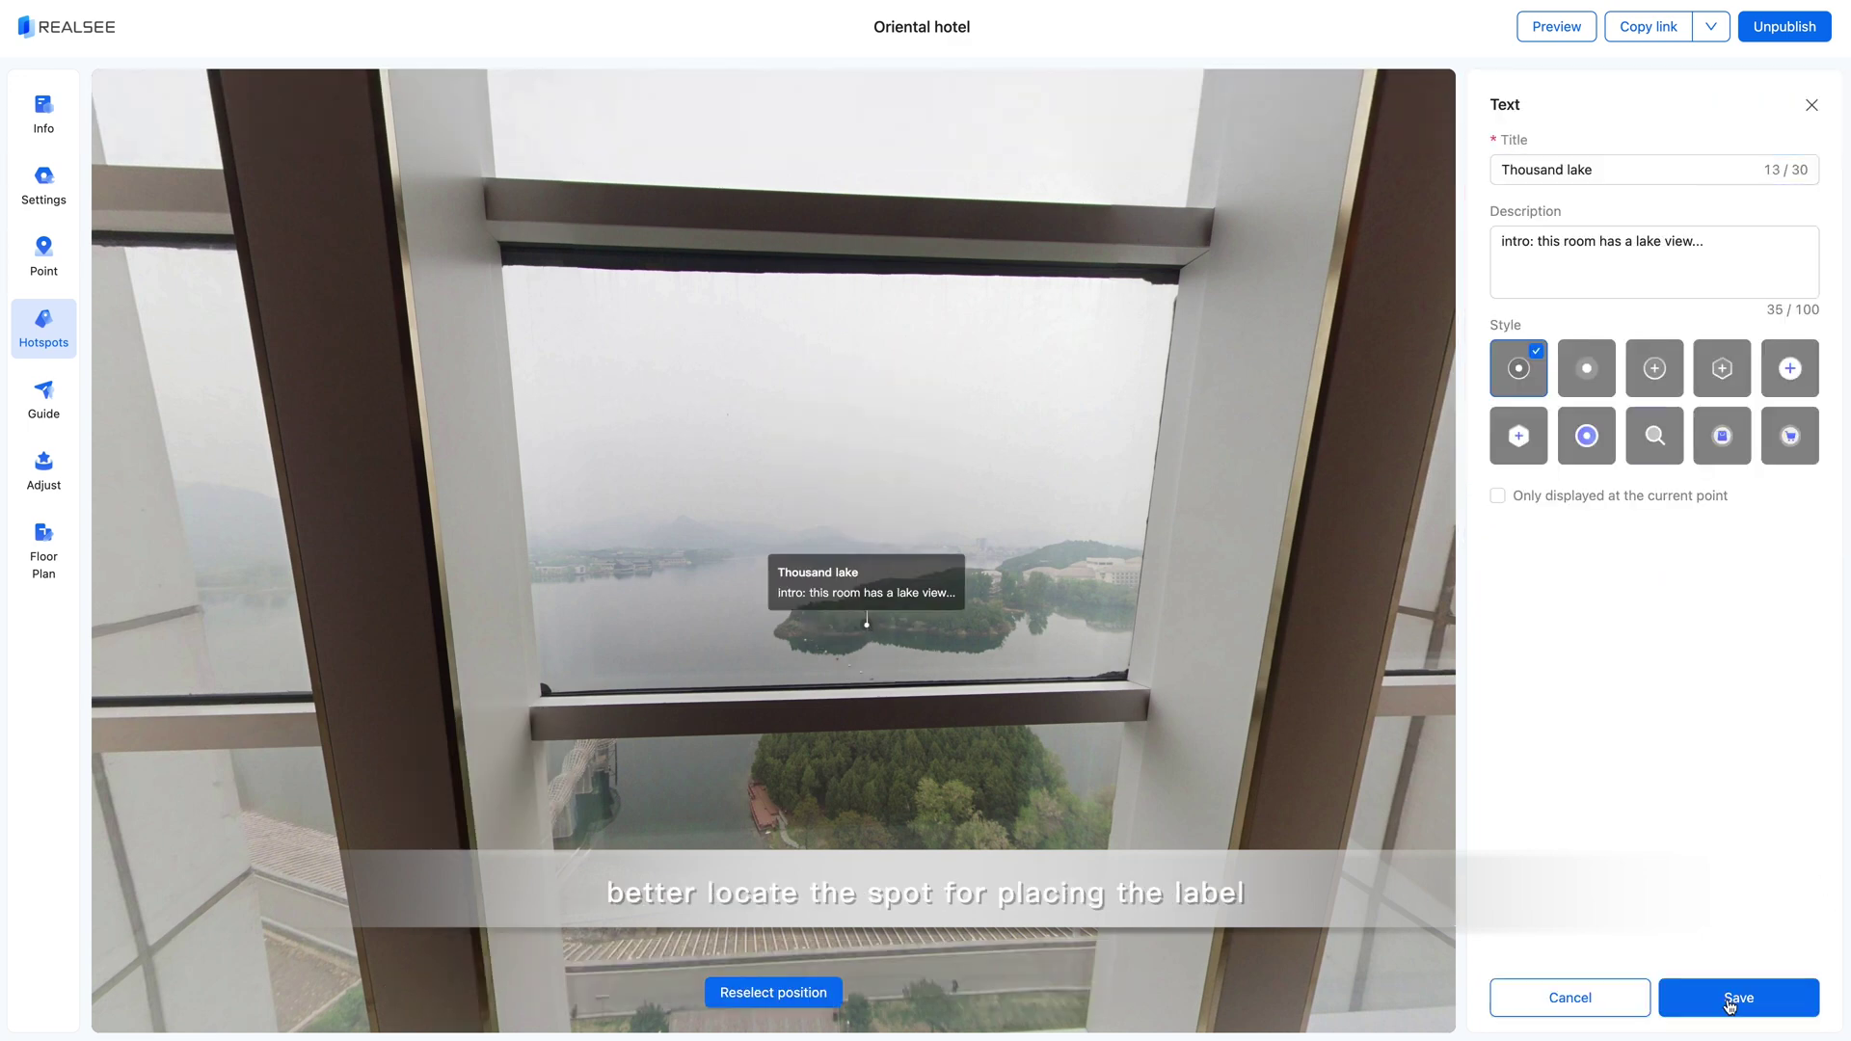
left_click(1731, 1003)
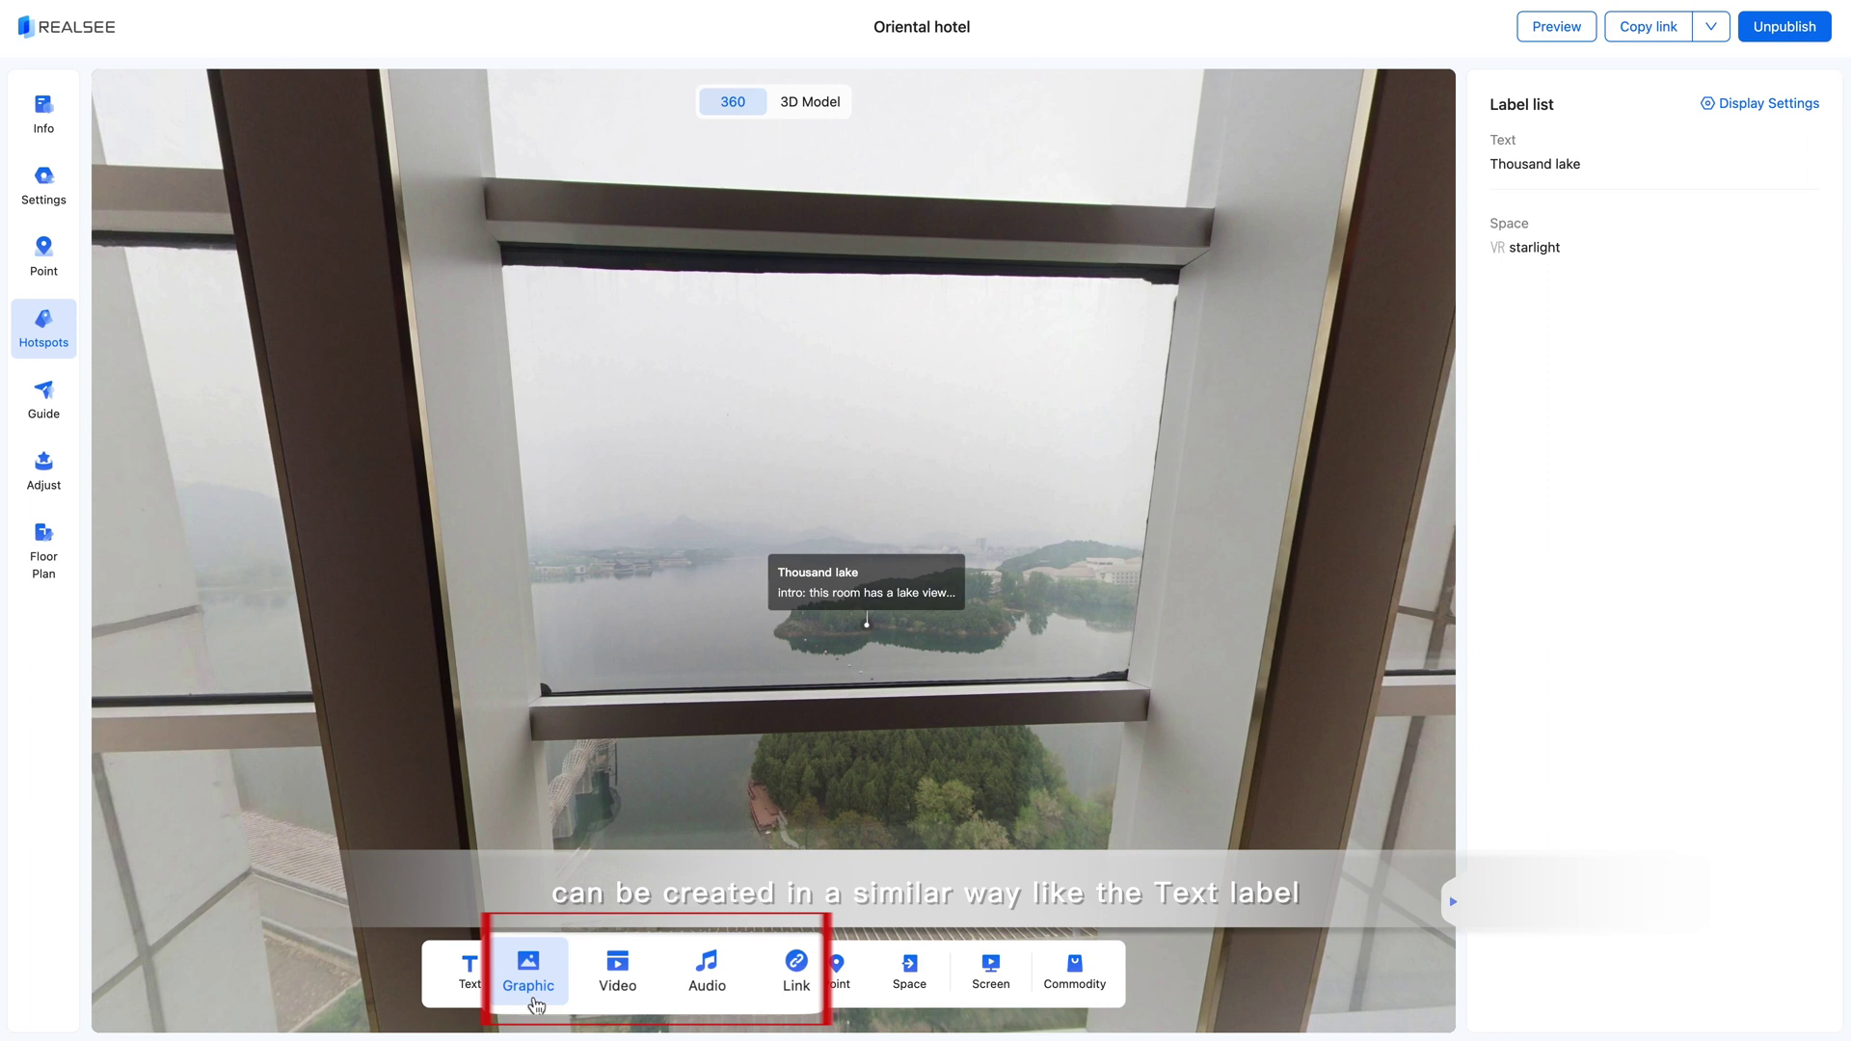
Place a Point label on the wooden floor beside the glass doors and title it "find the bath"
left_click(839, 978)
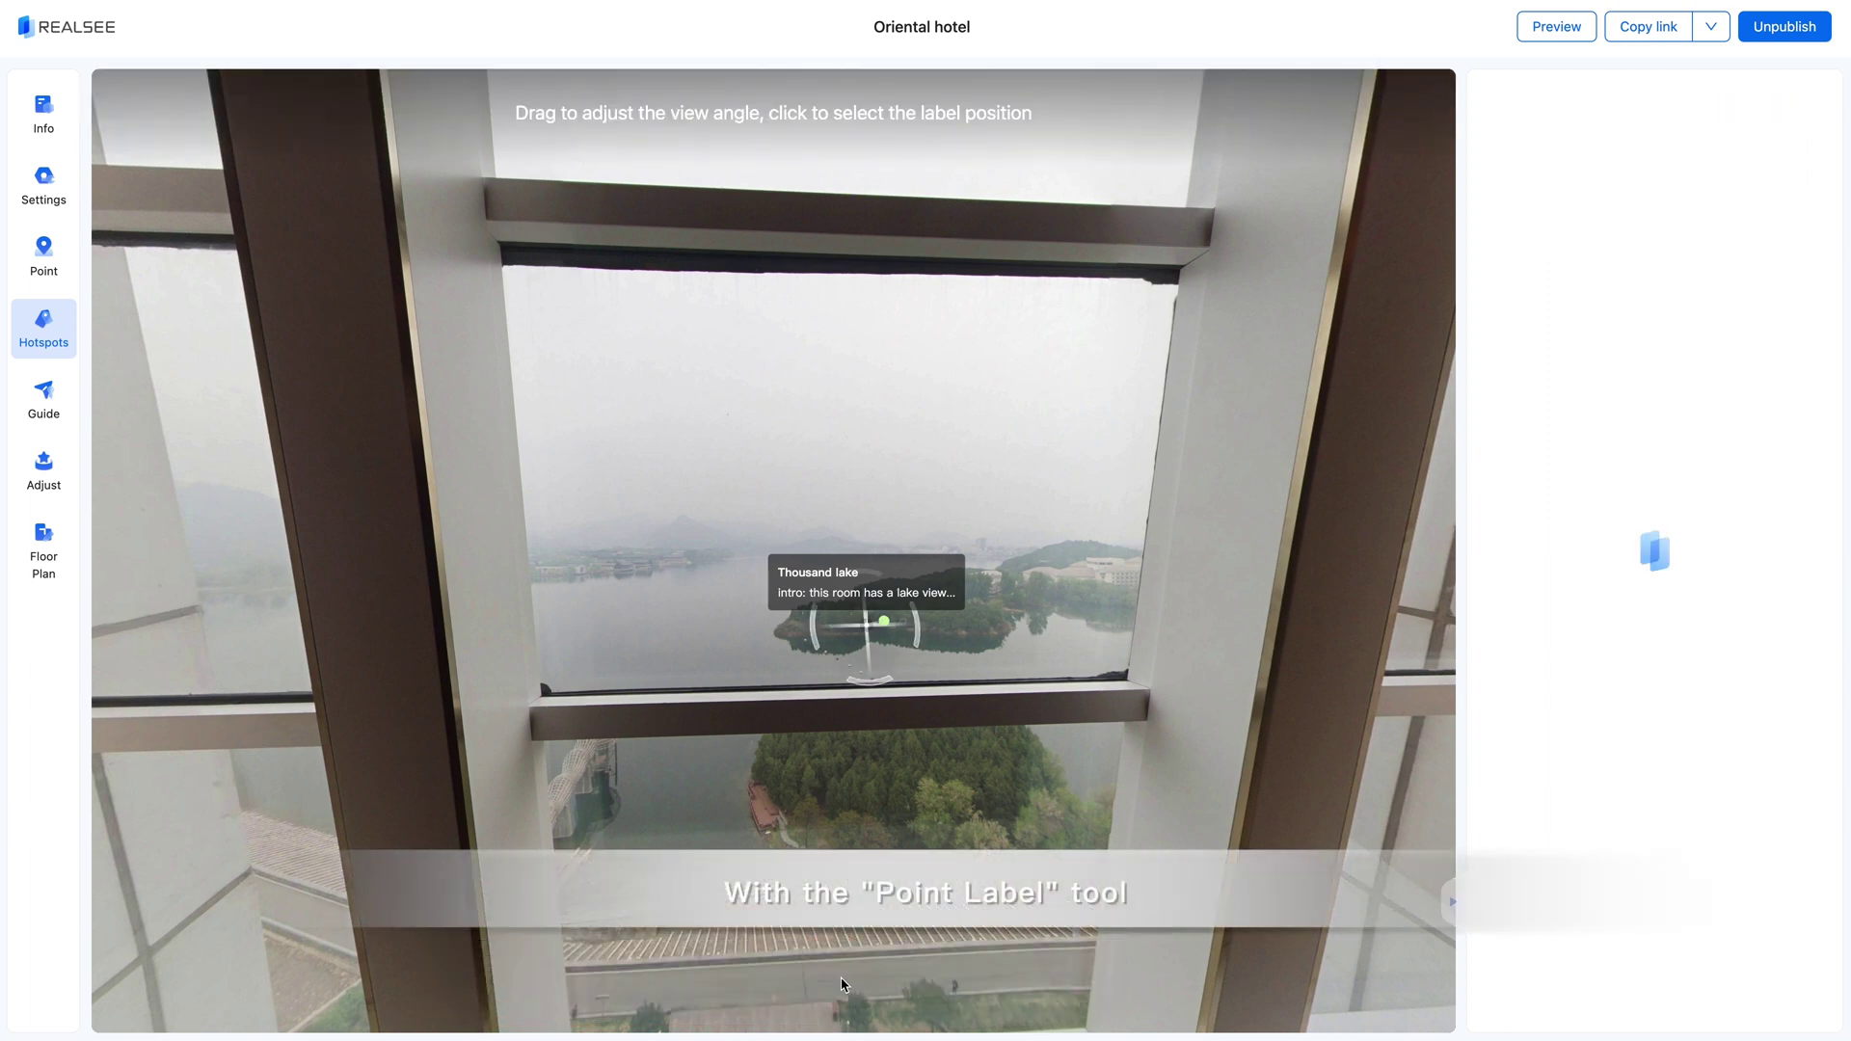
left_click(1253, 725)
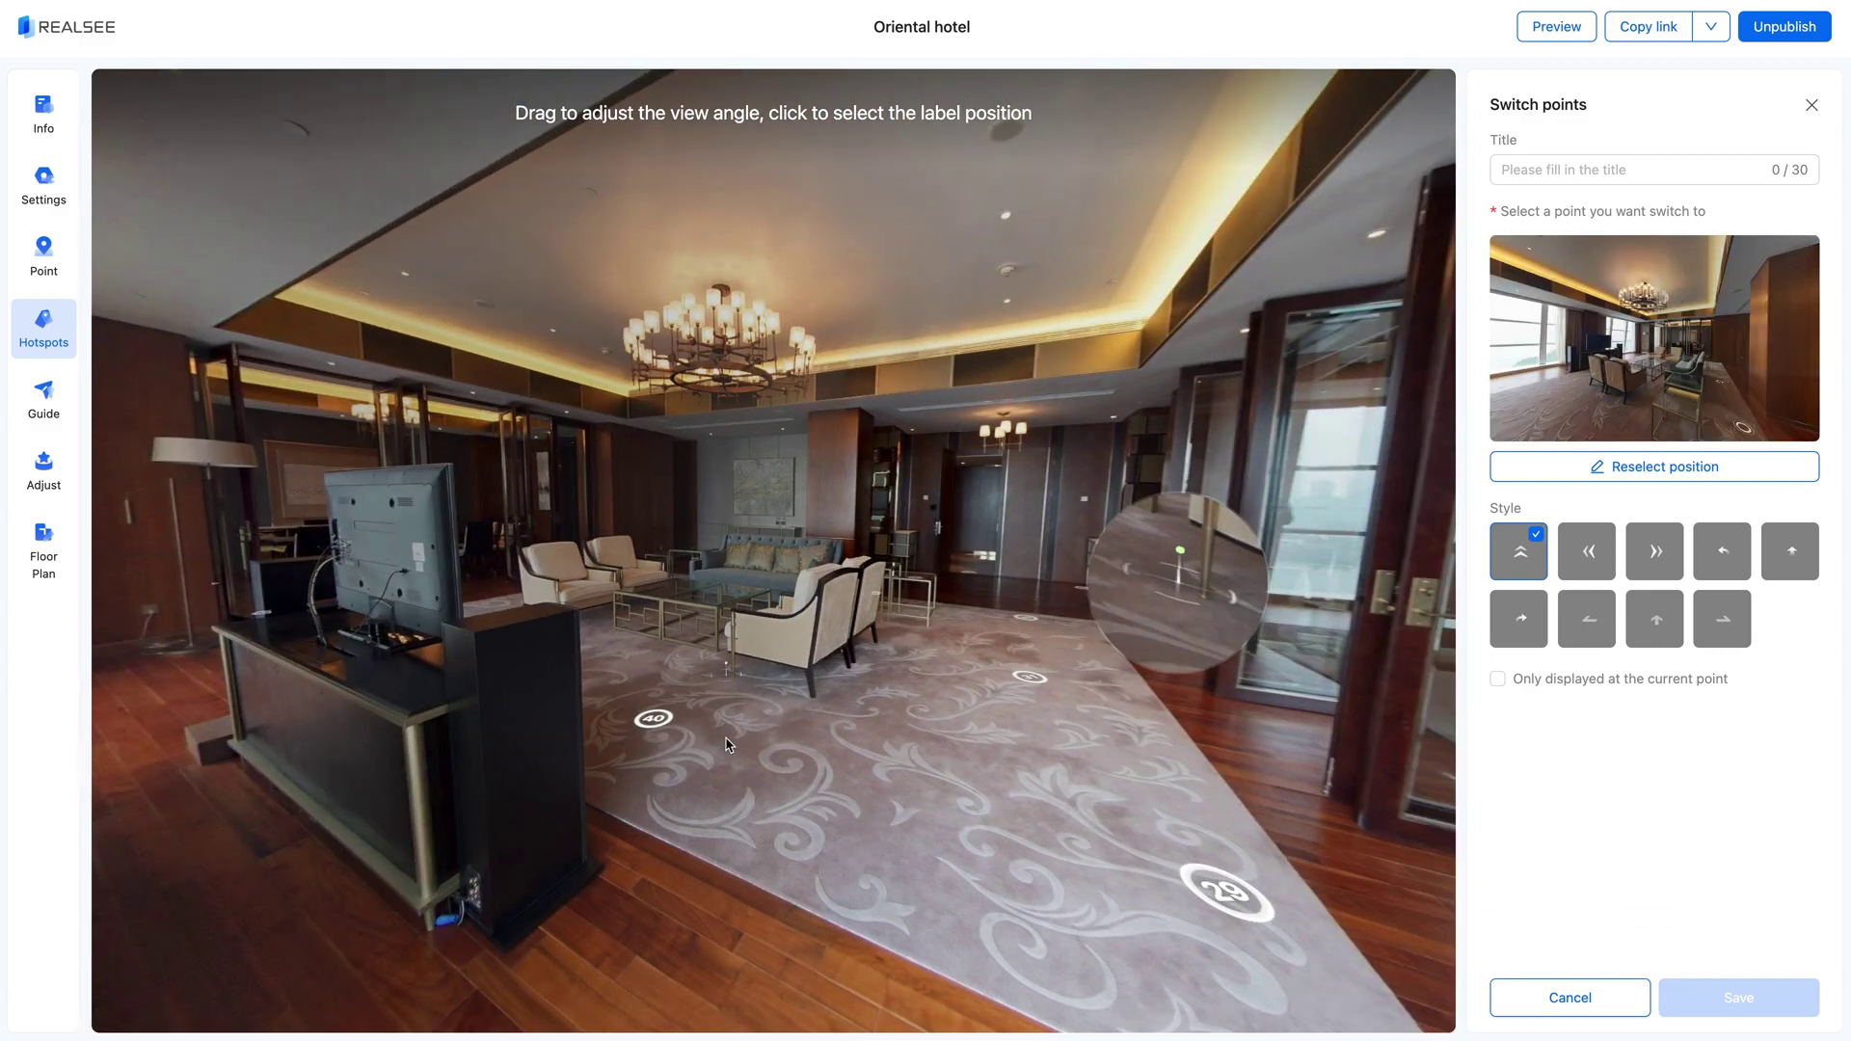
left_click(727, 743)
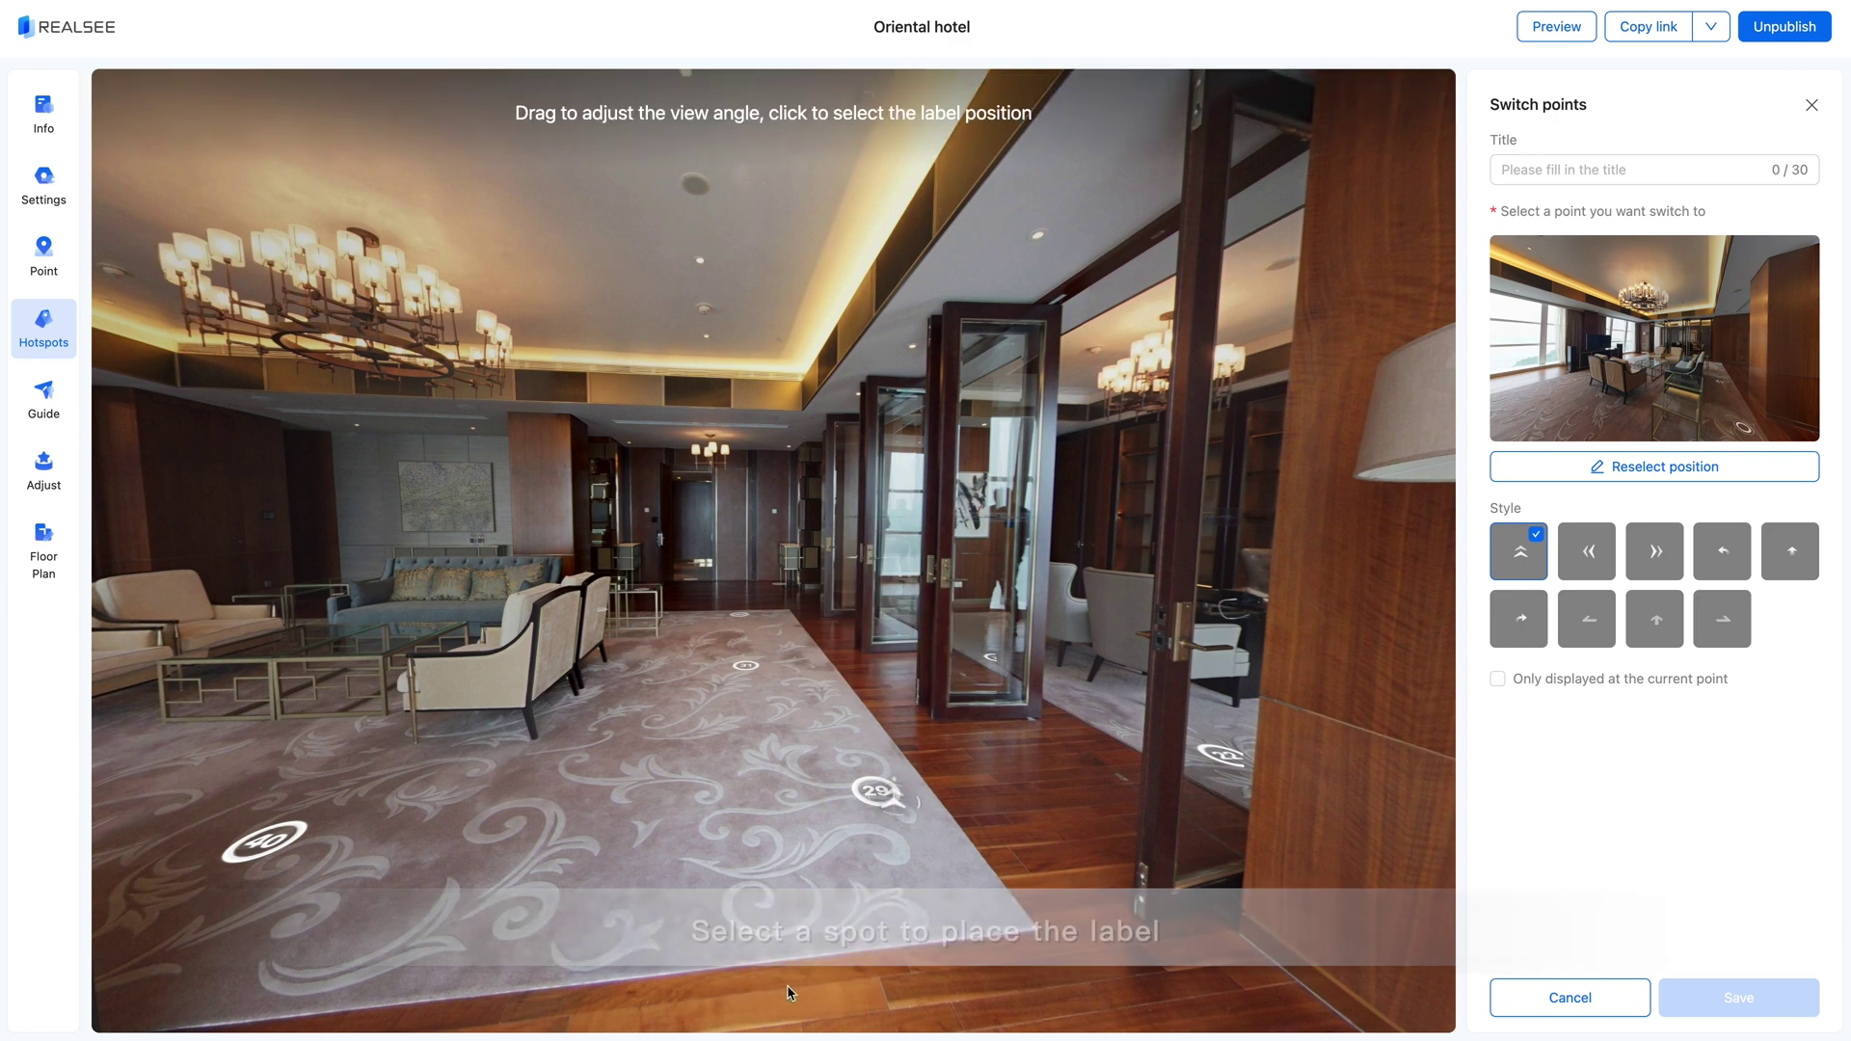
left_click(1081, 749)
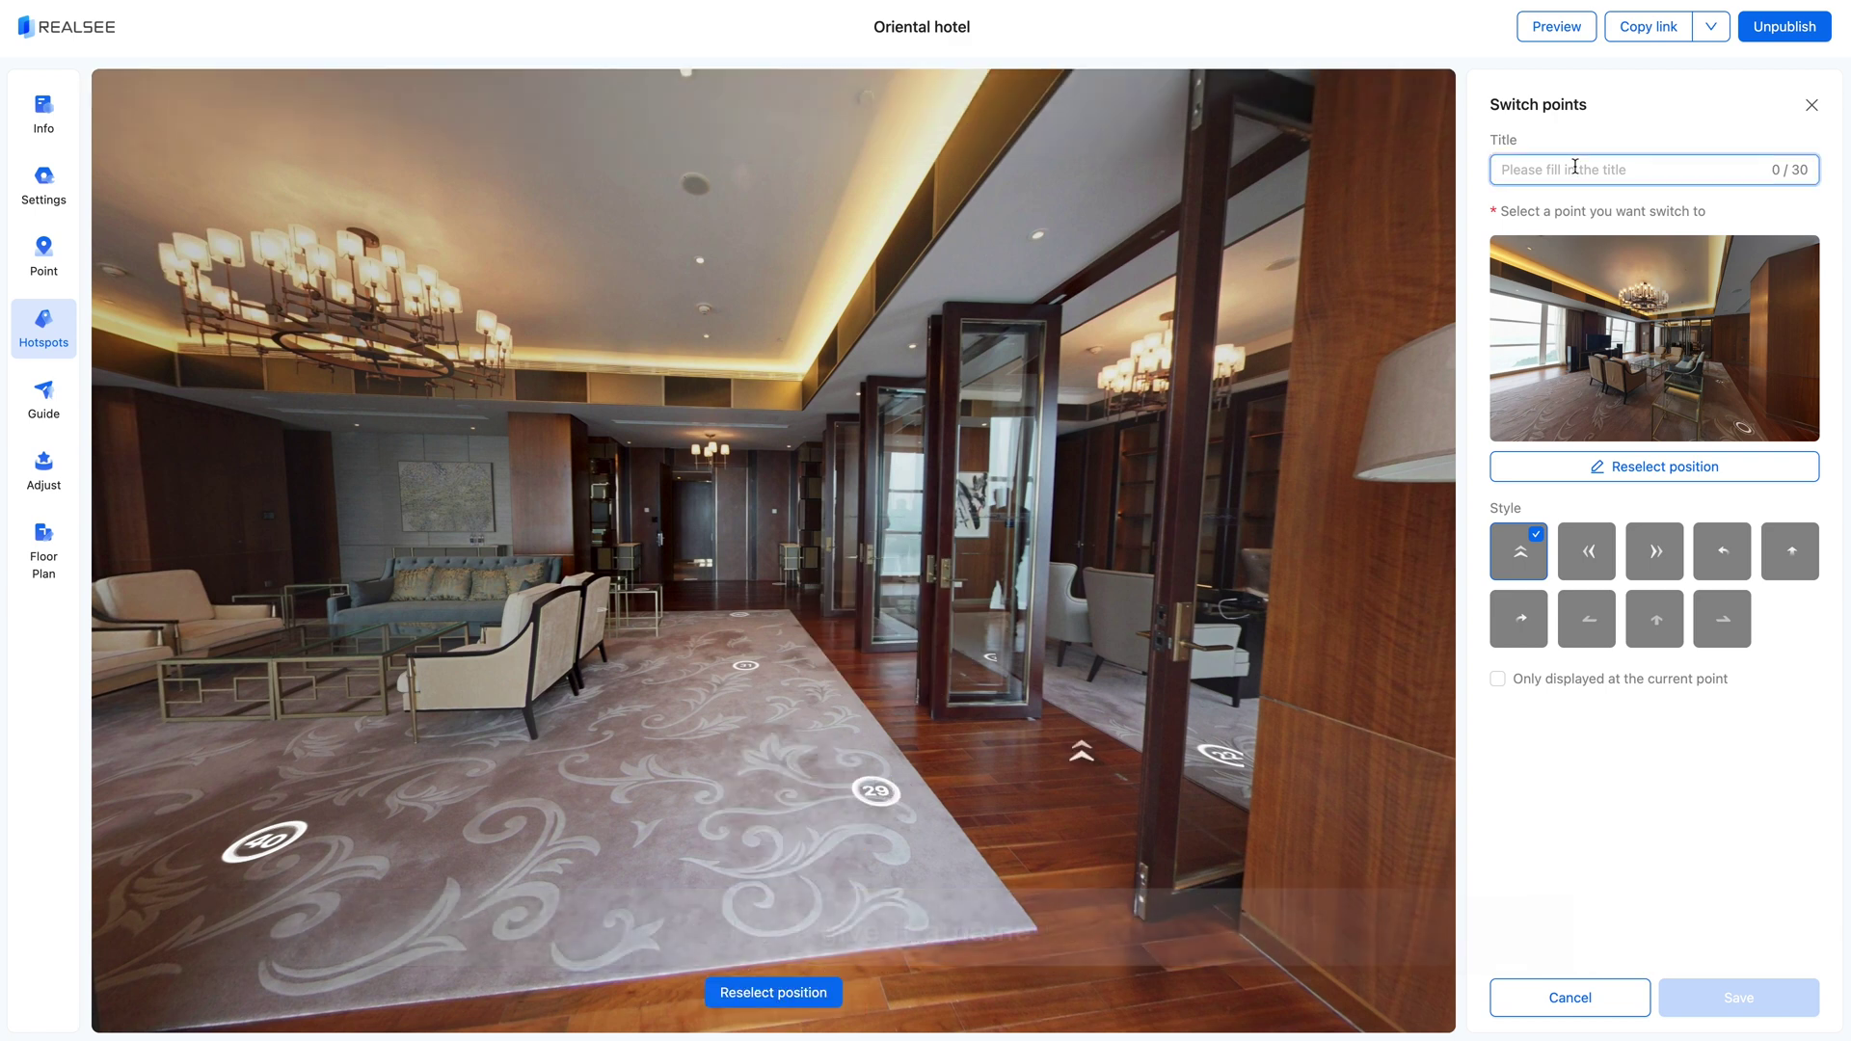
left_click(1575, 169)
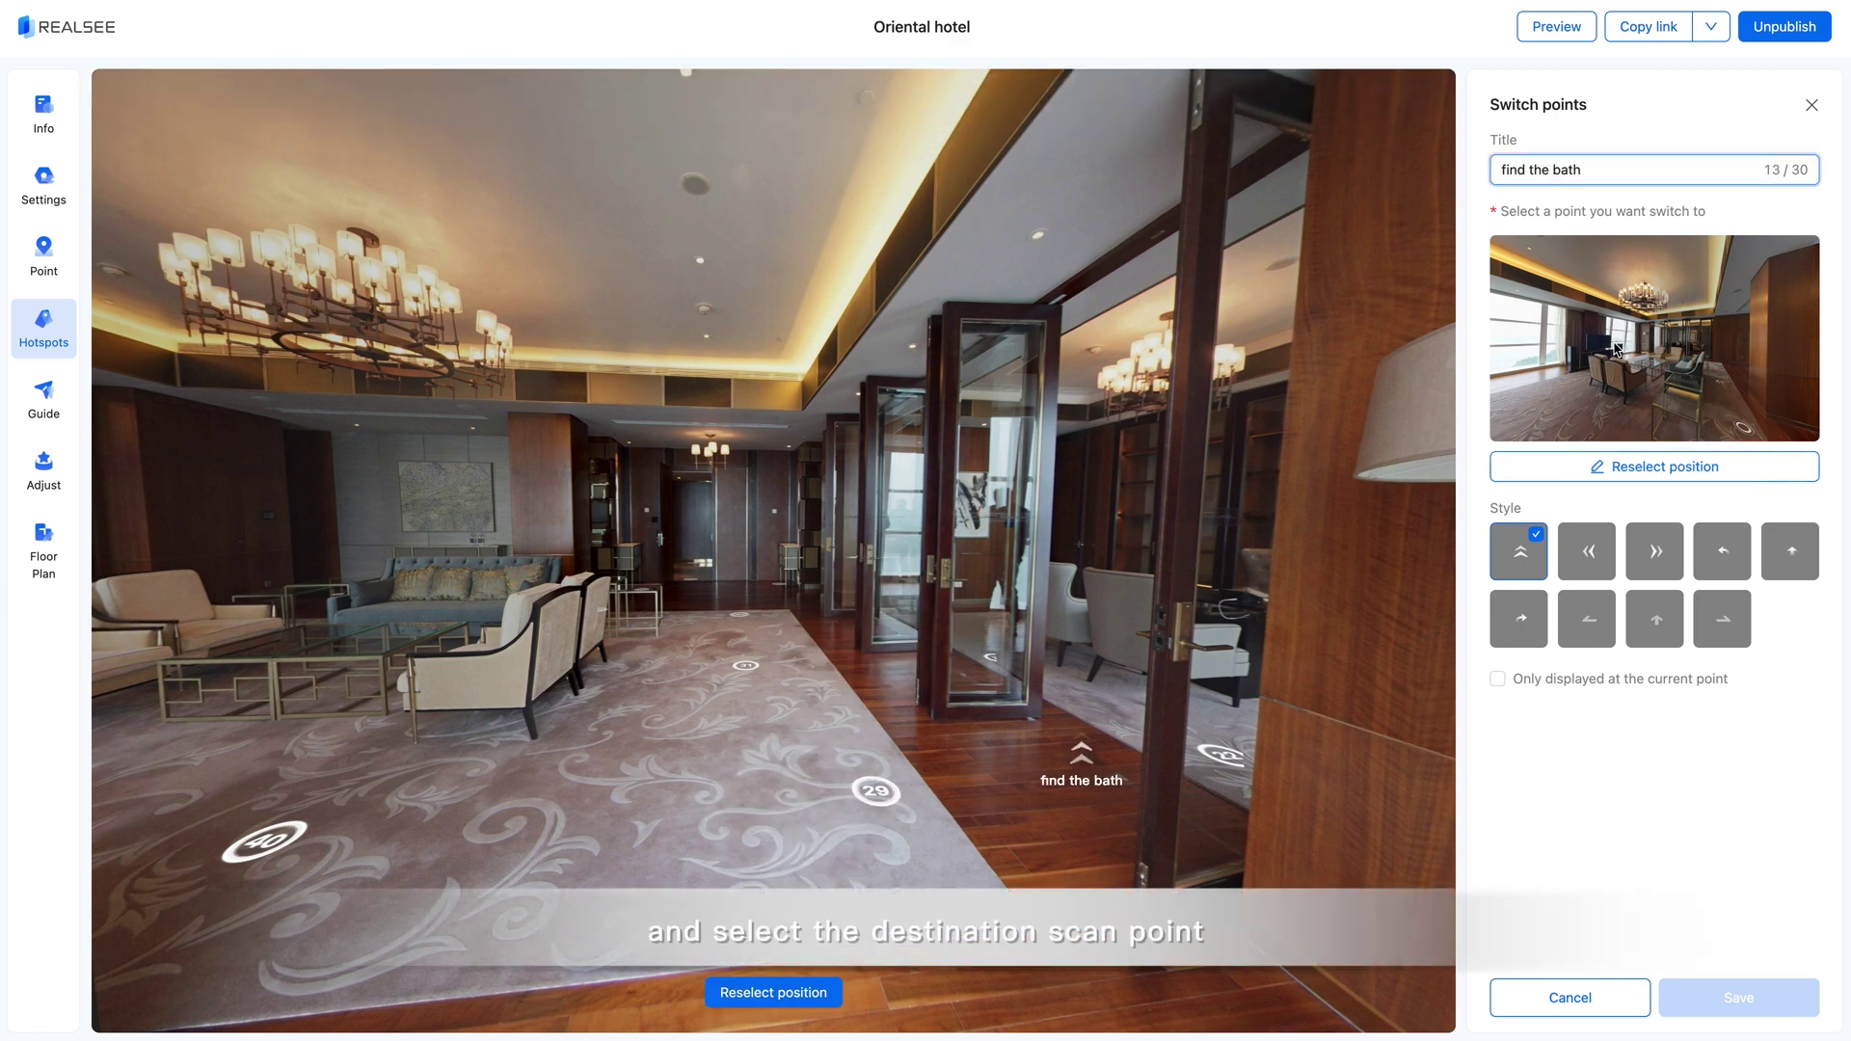
Set the "find the bath" label's destination to the bathroom view facing the bathtub and save the label
left_click(1670, 478)
left_click(797, 682)
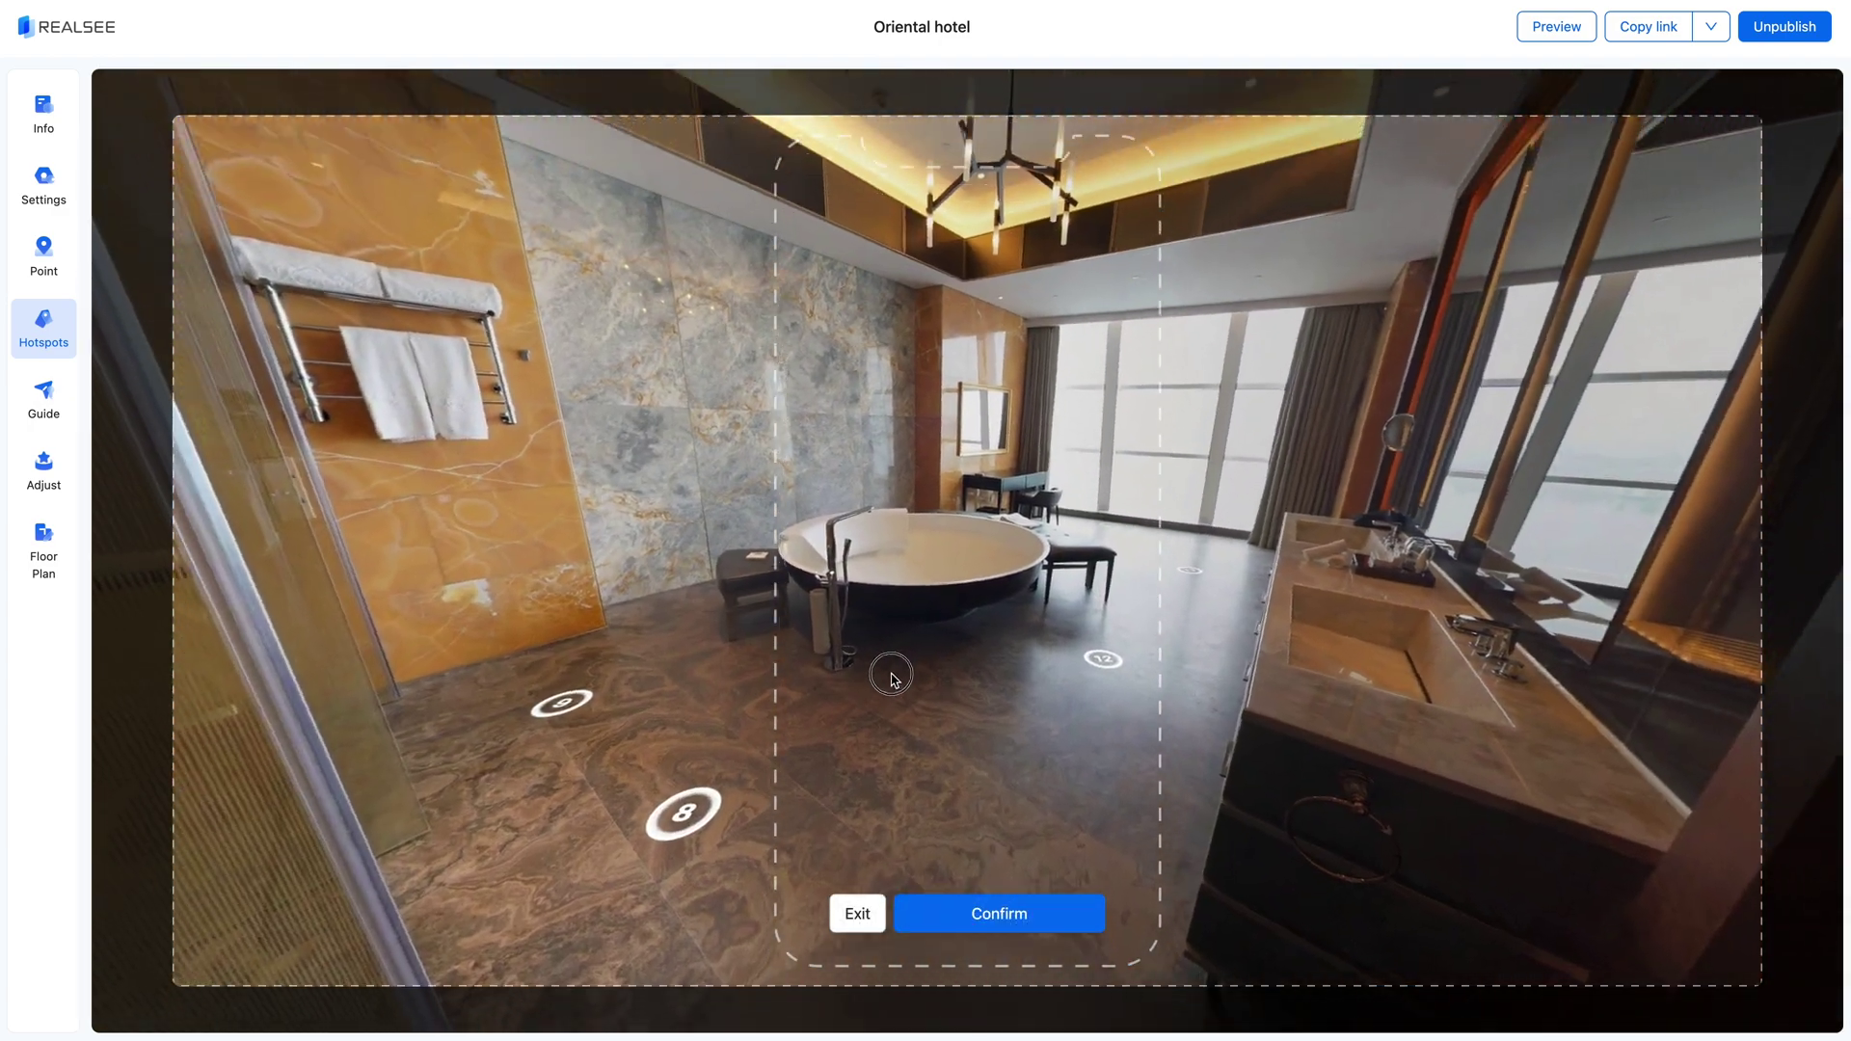
left_click(1053, 918)
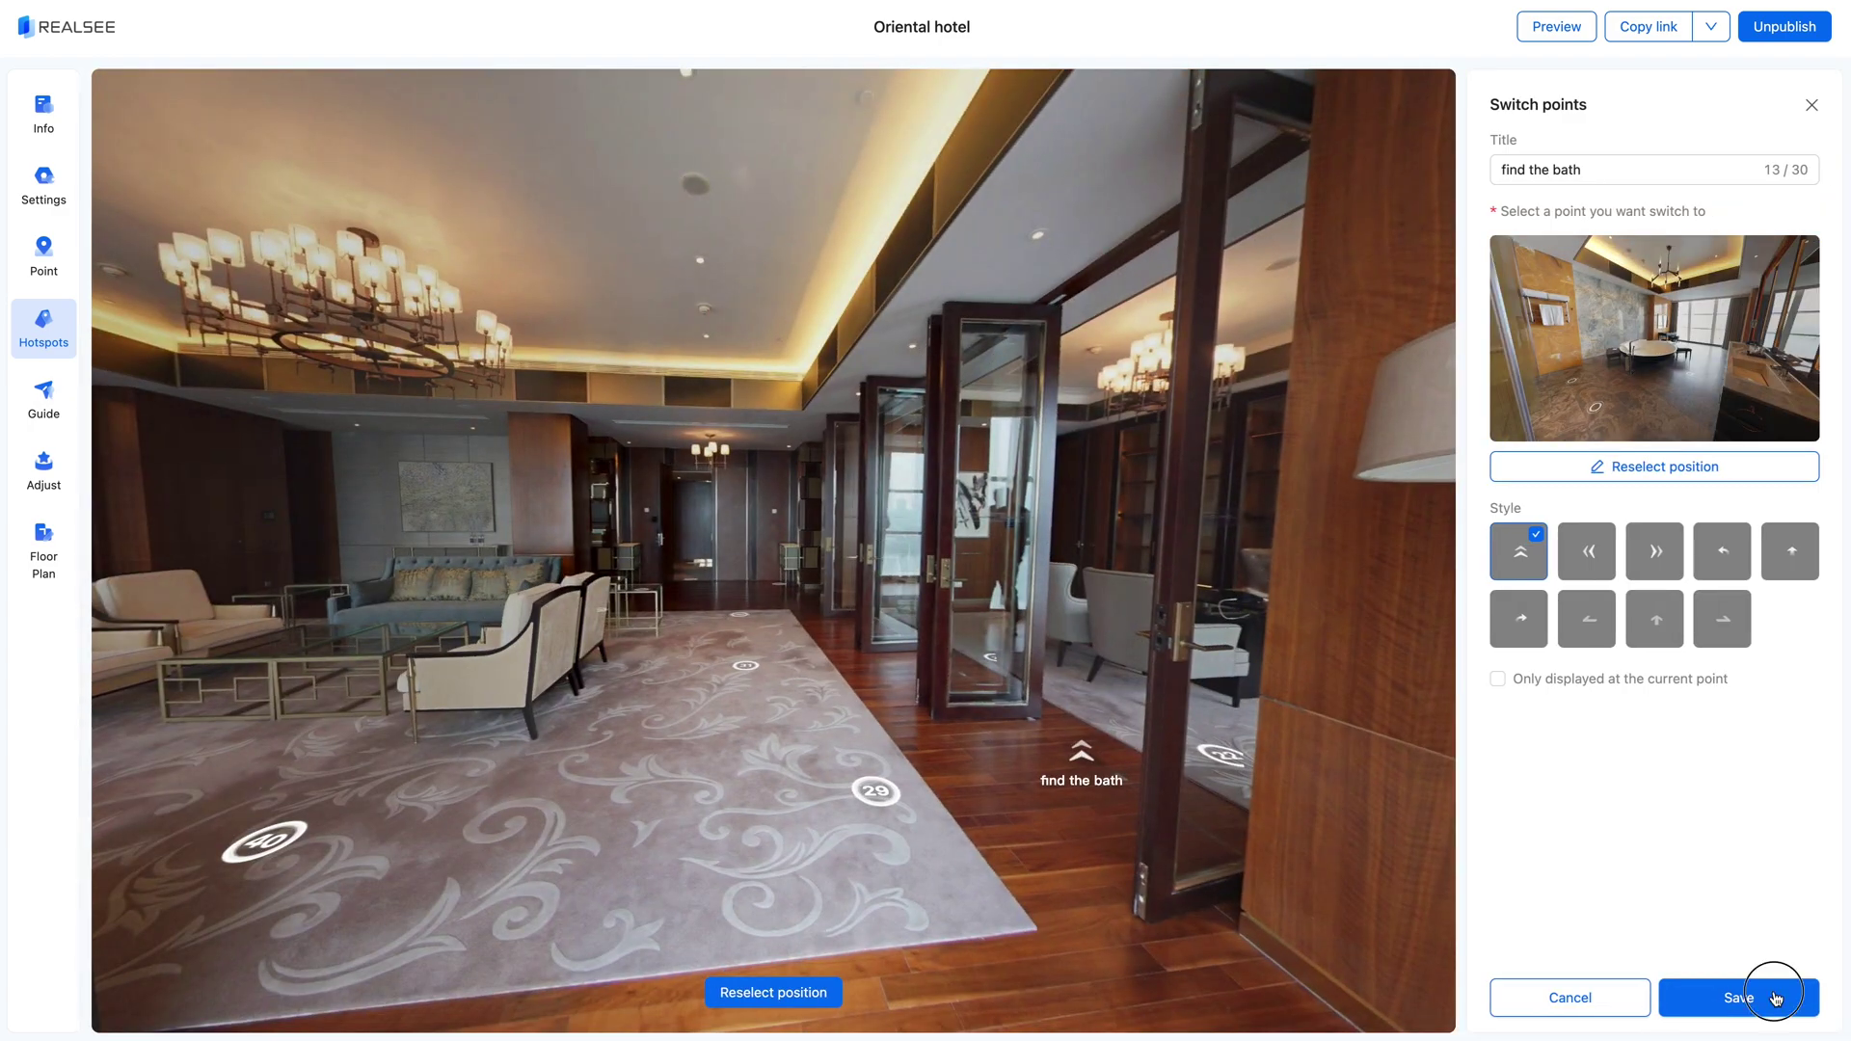
left_click(1764, 997)
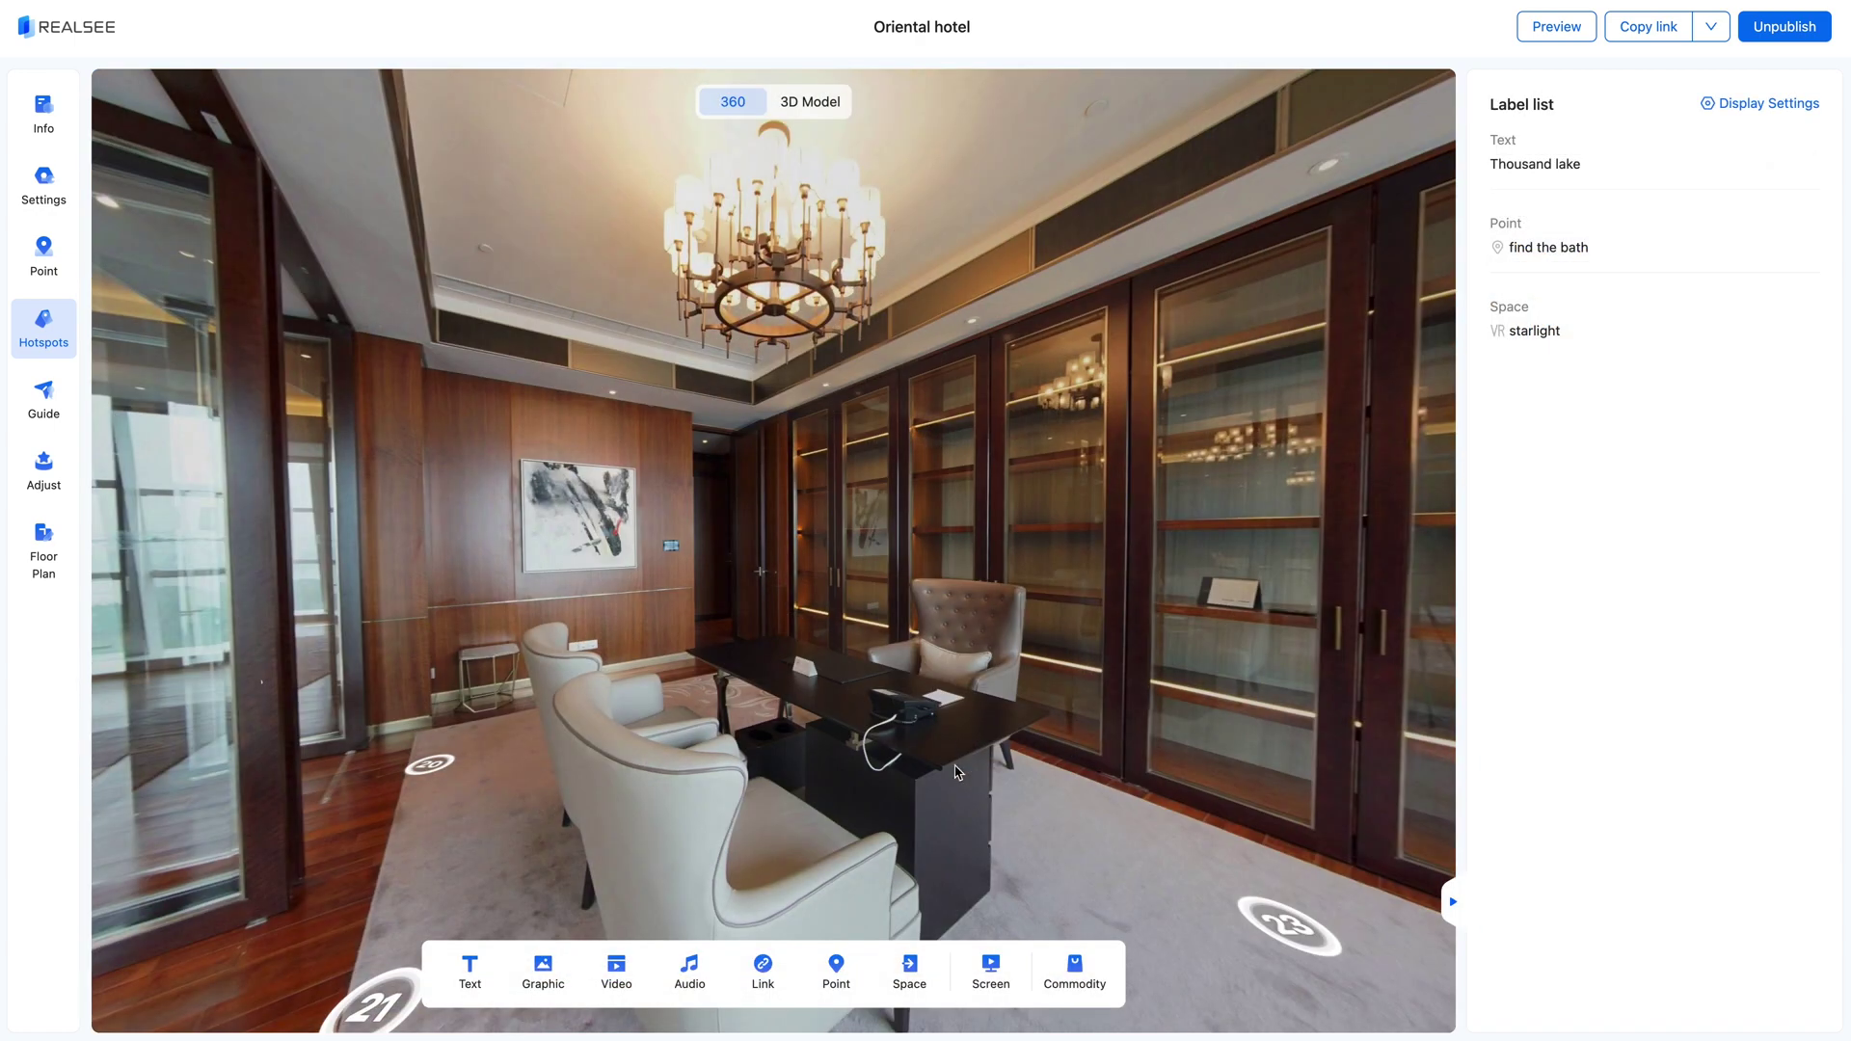
Add a Space label on the office desk titled "see more types of meeting room", linked to the Apartment project, and save it
left_click(909, 972)
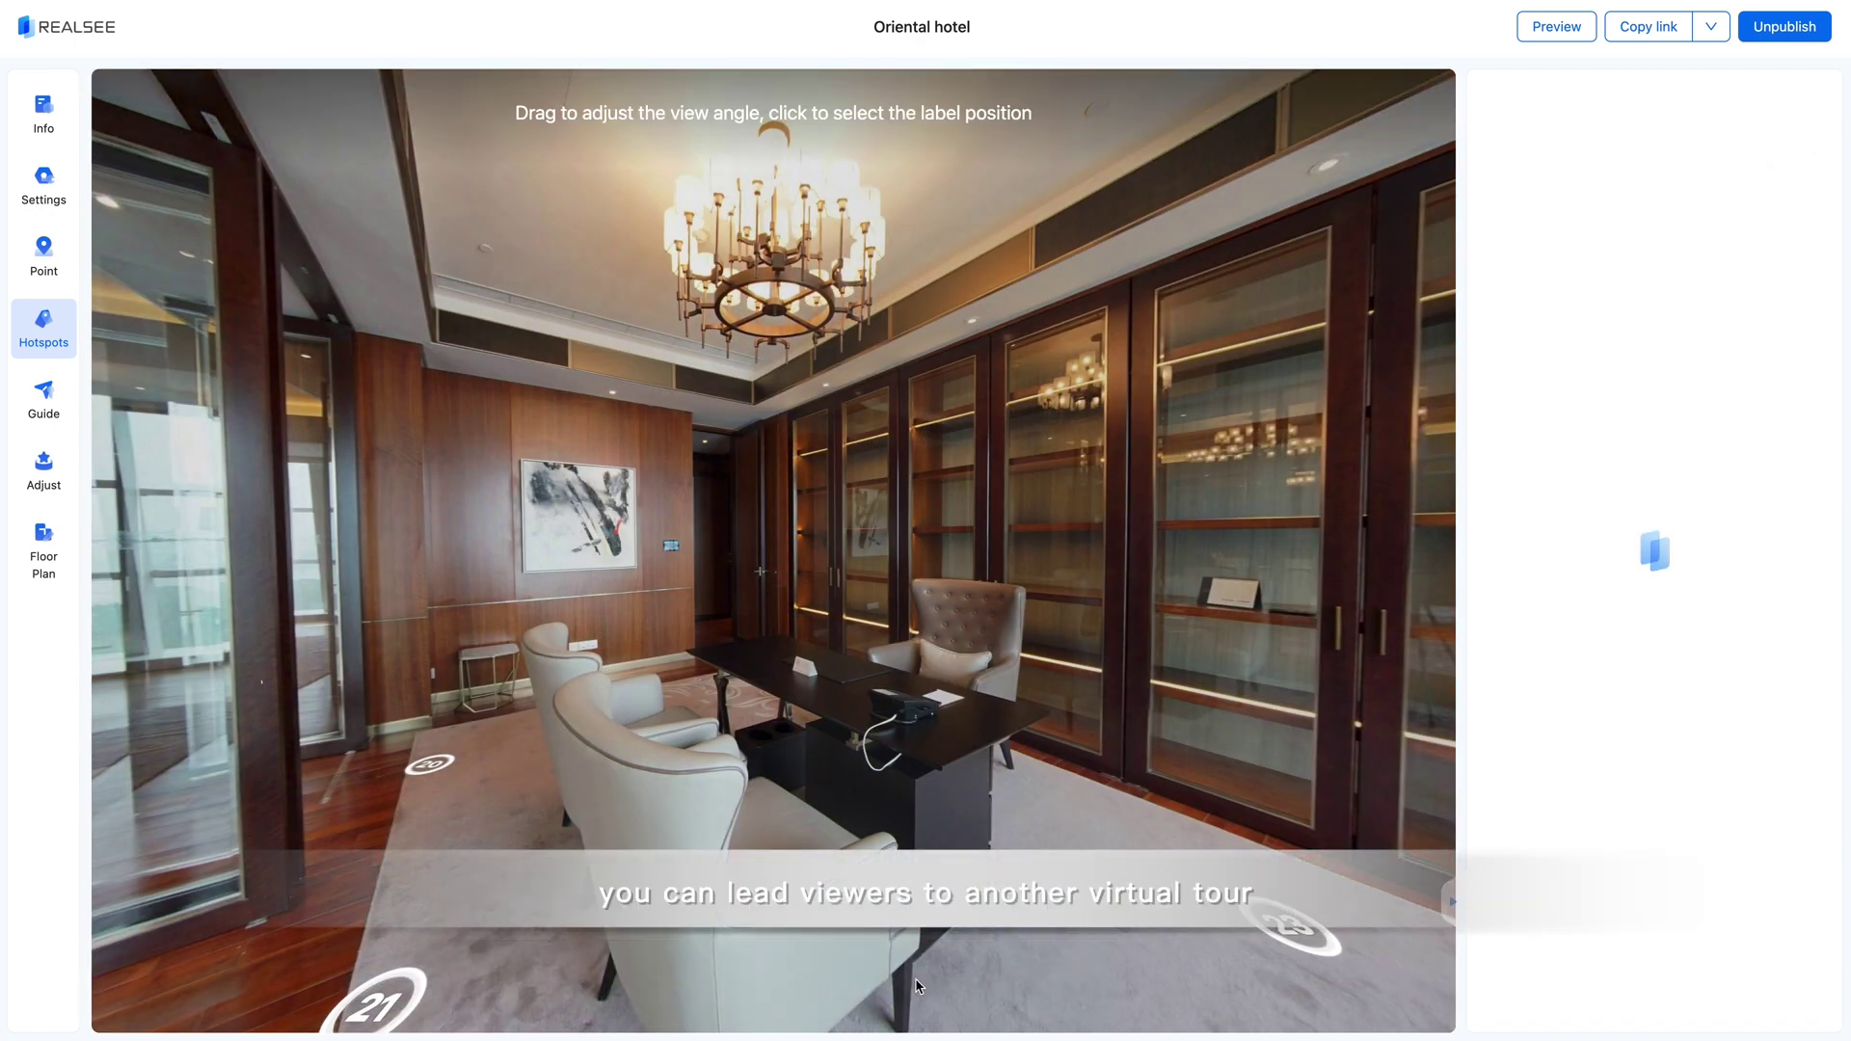
left_click(844, 707)
left_click(1618, 171)
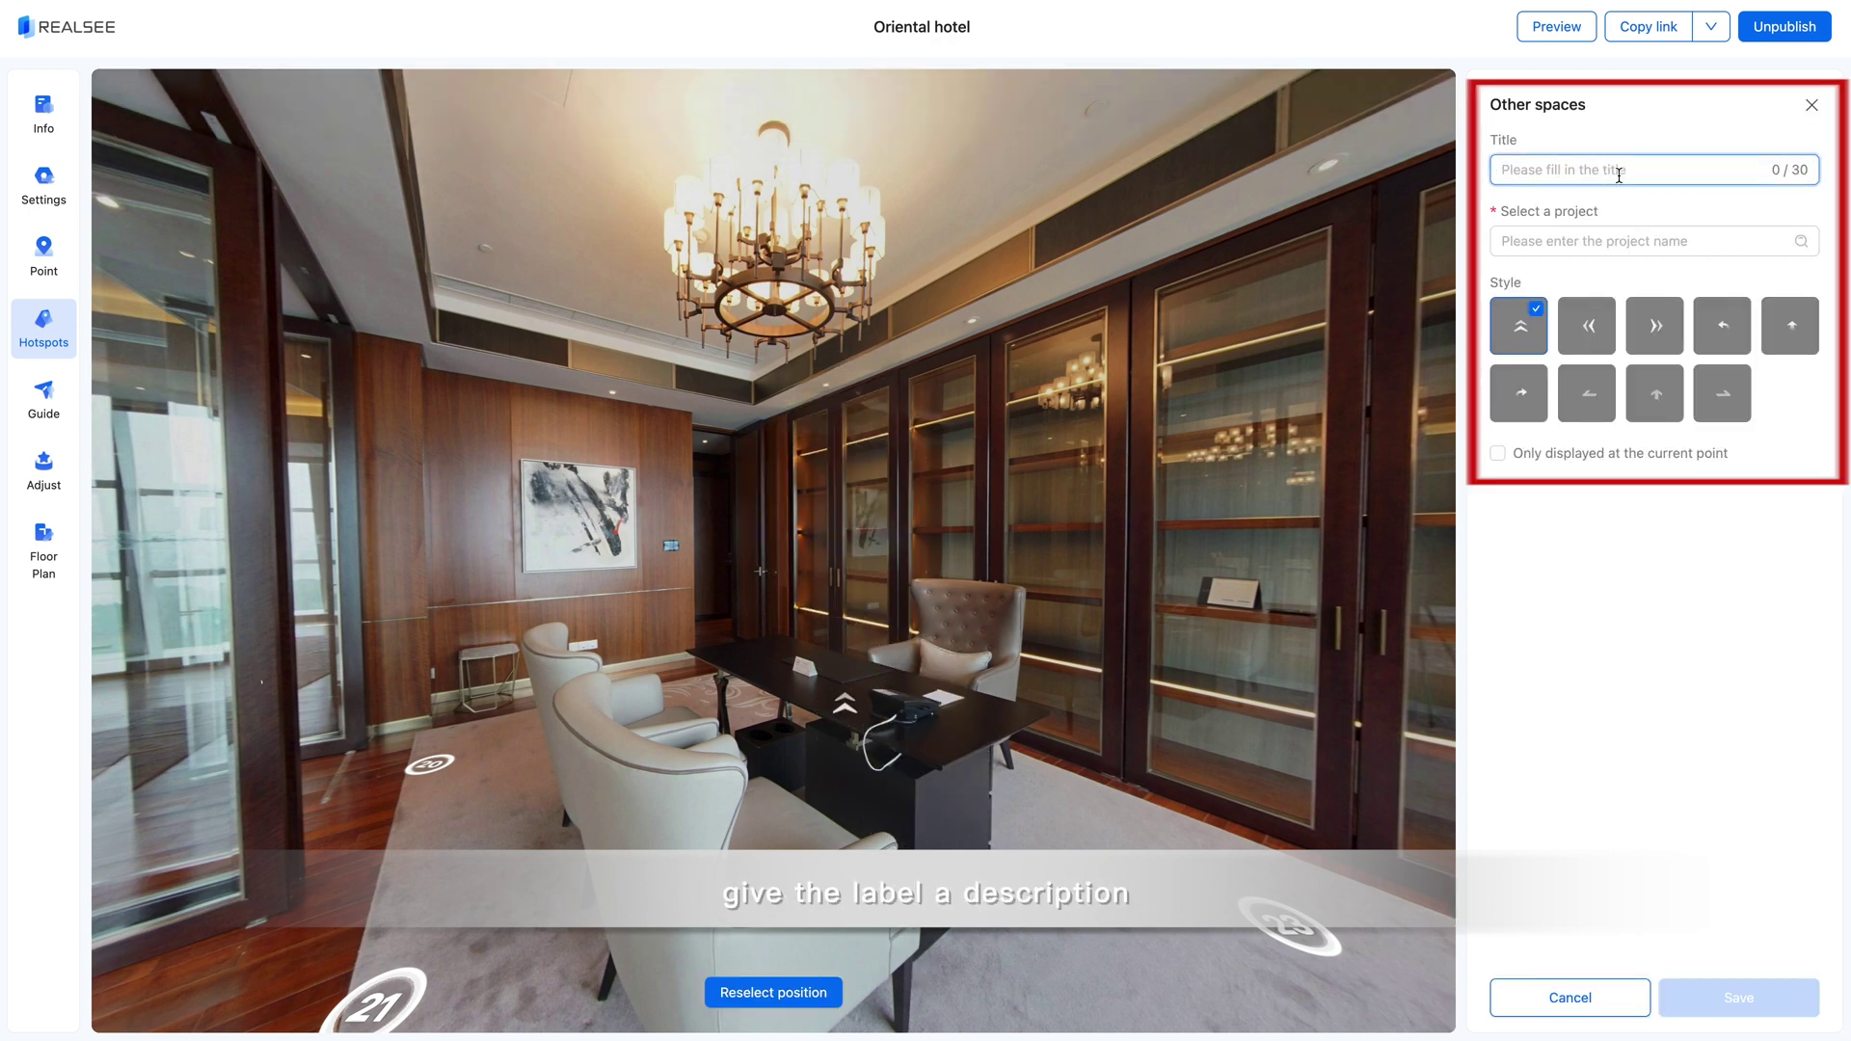
type("see more types of meeting room")
left_click(1639, 241)
type("Apartment")
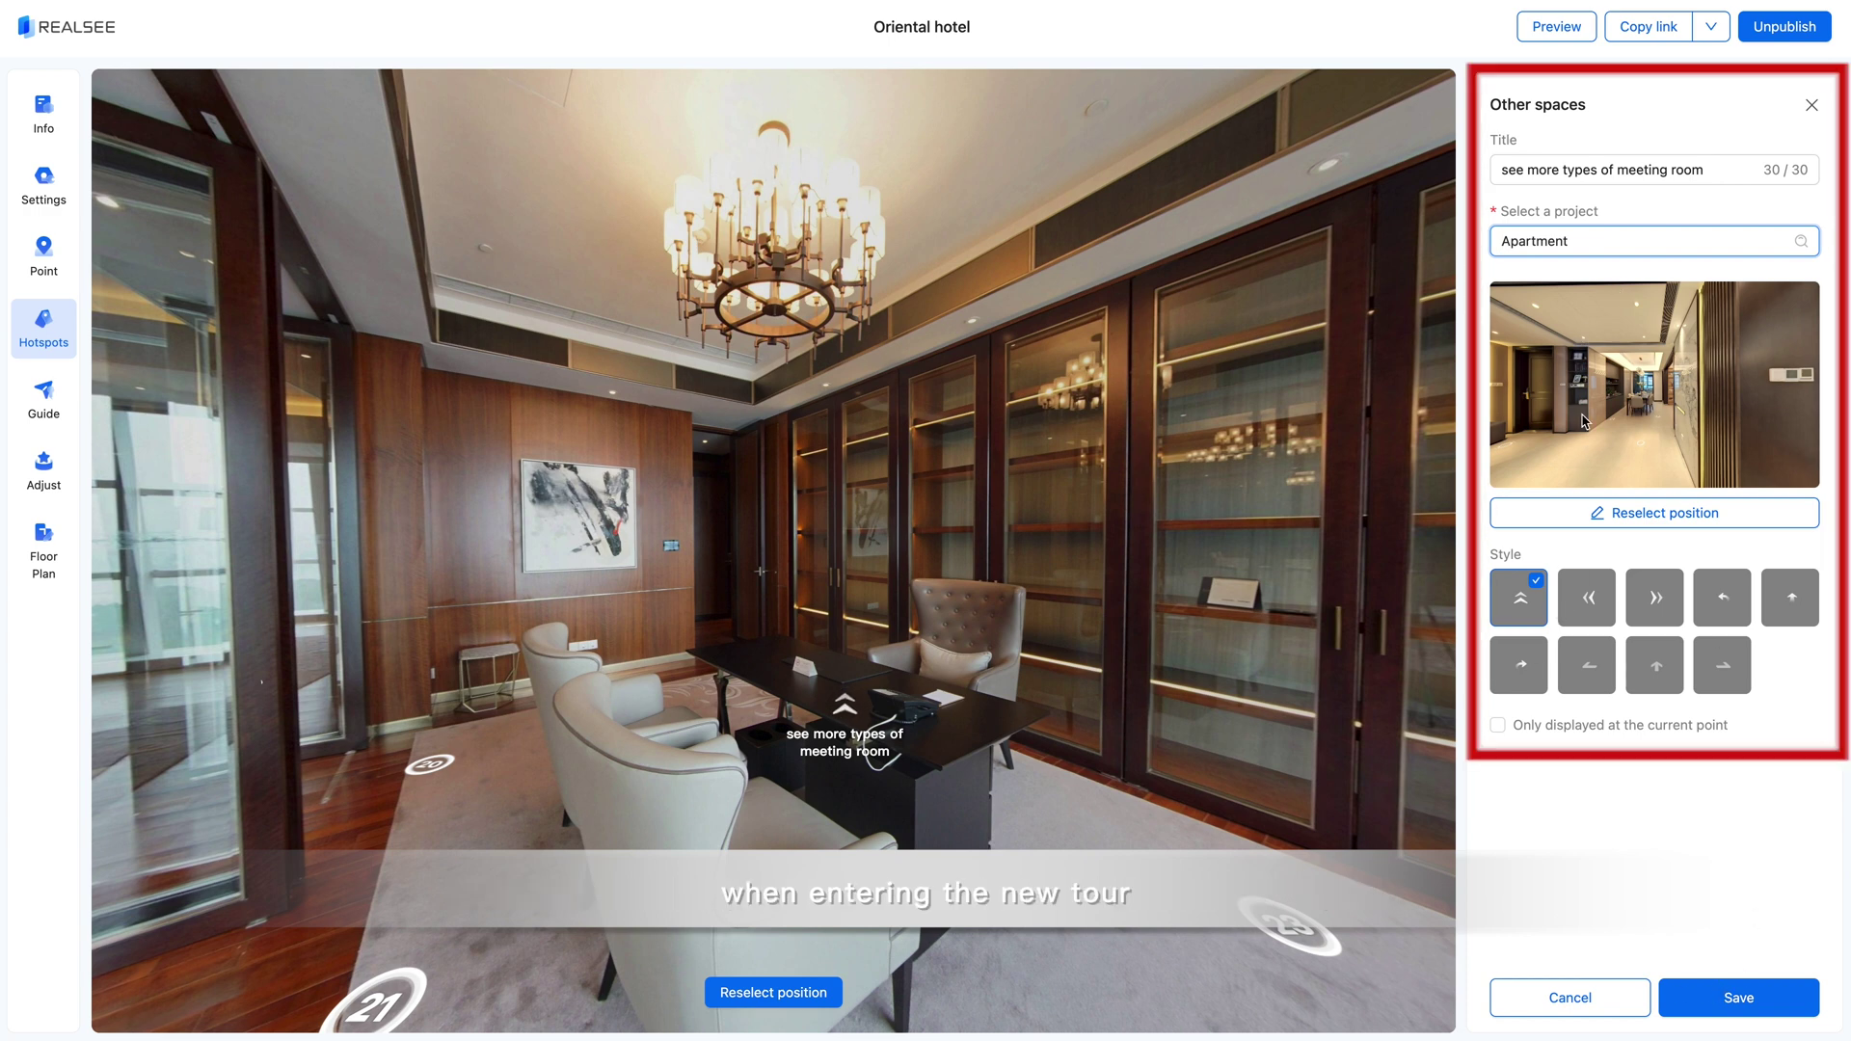
left_click(1795, 1007)
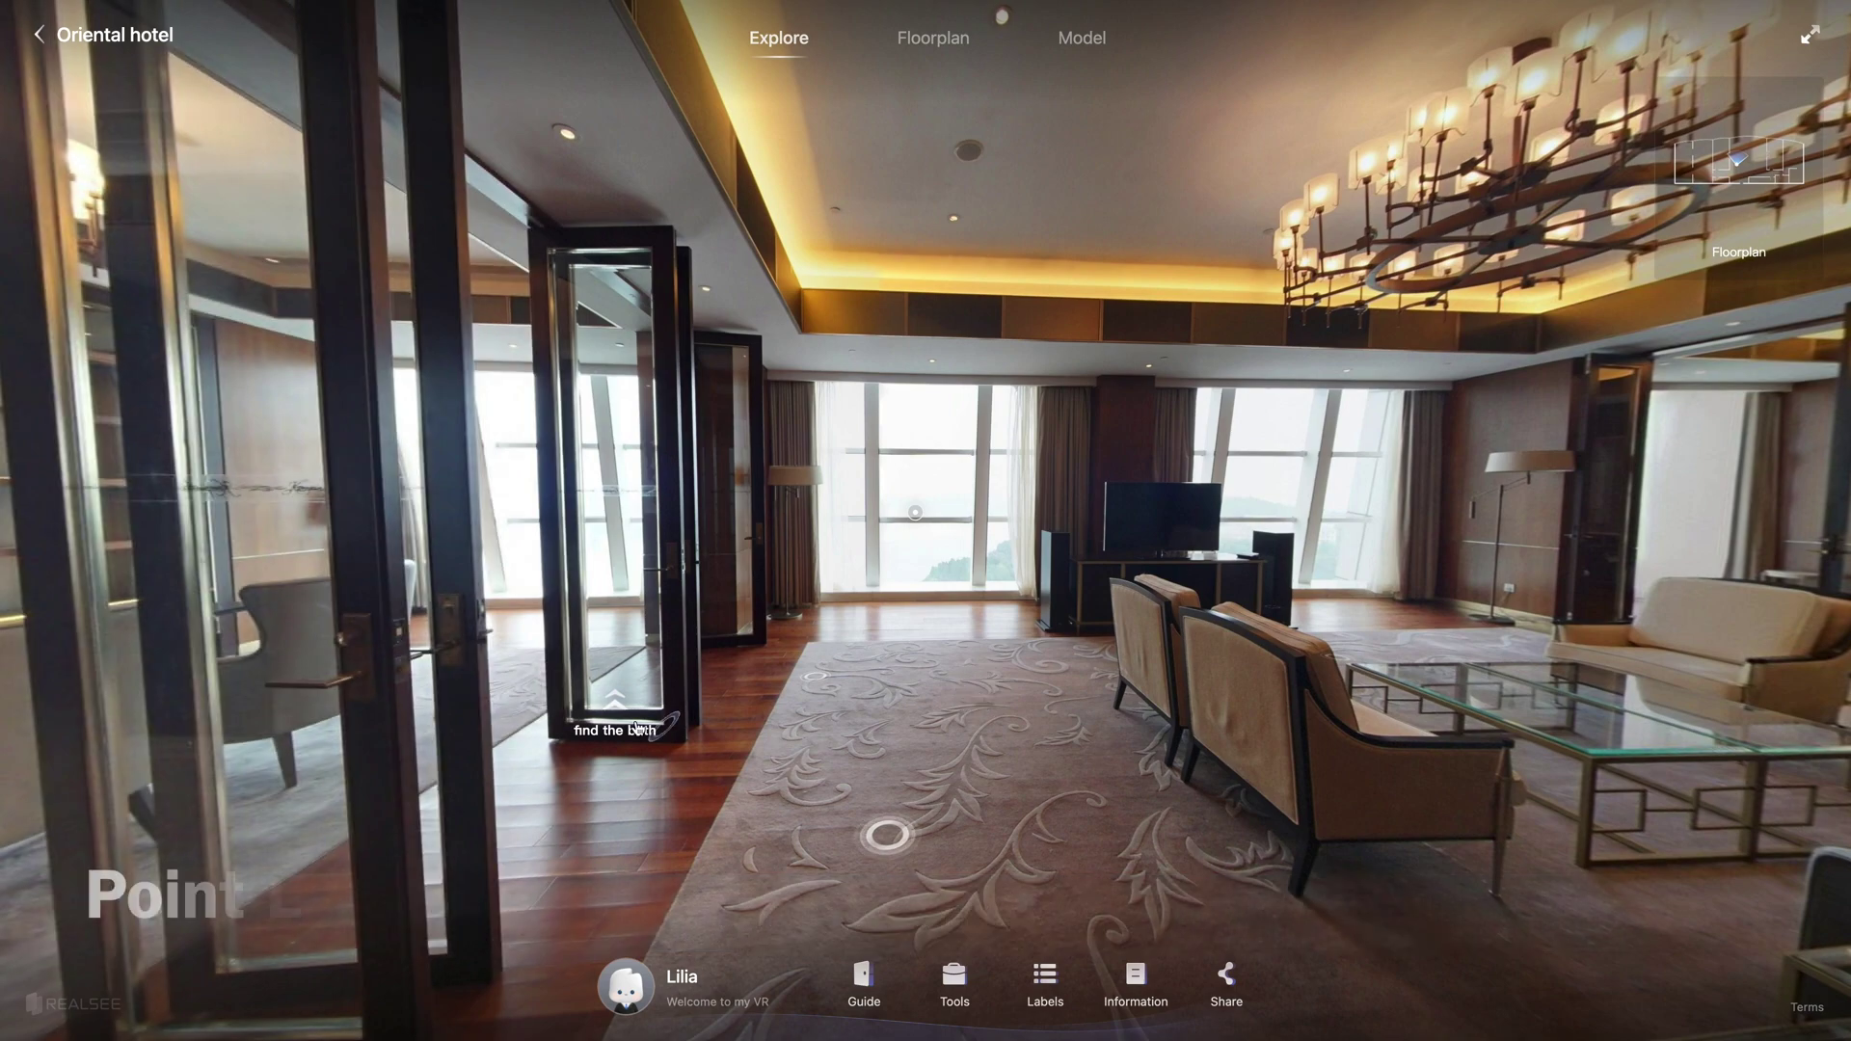
Test the "find the bath" and "see more types of meeting room" labels in the Oriental hotel tour
left_click(667, 742)
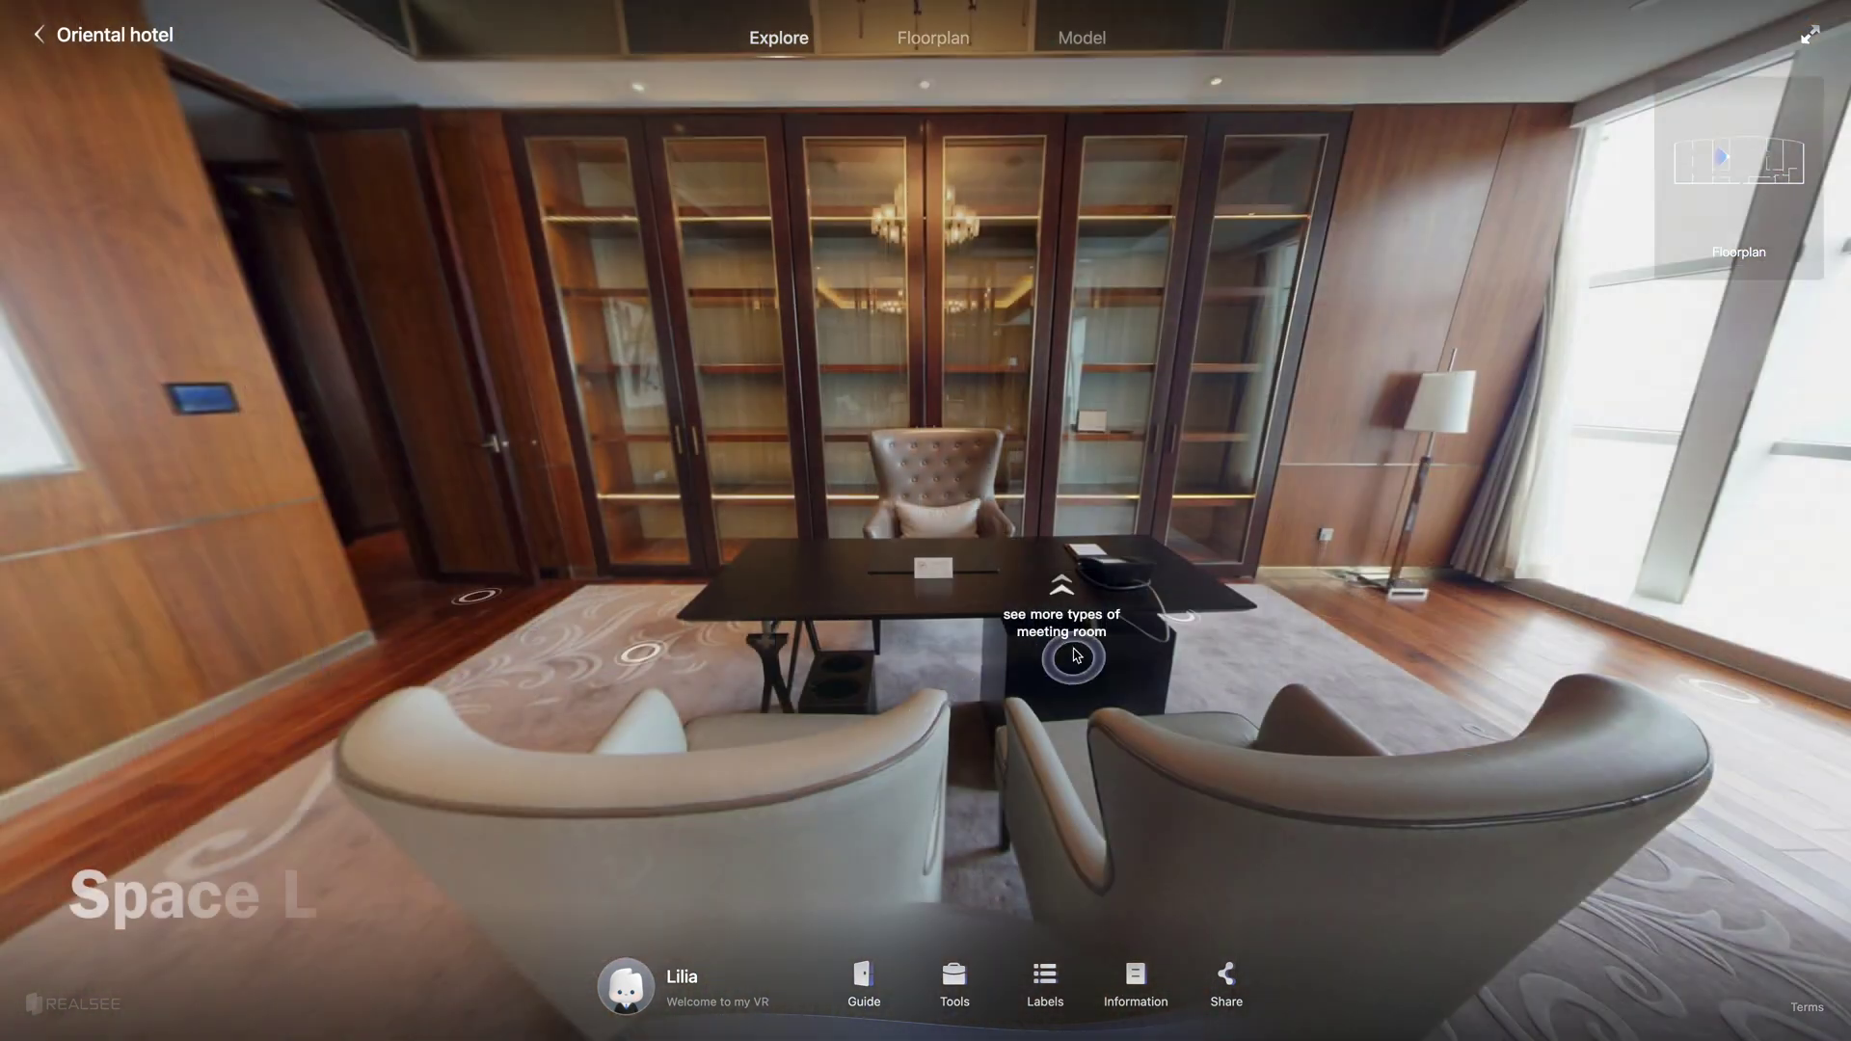
left_click(1064, 585)
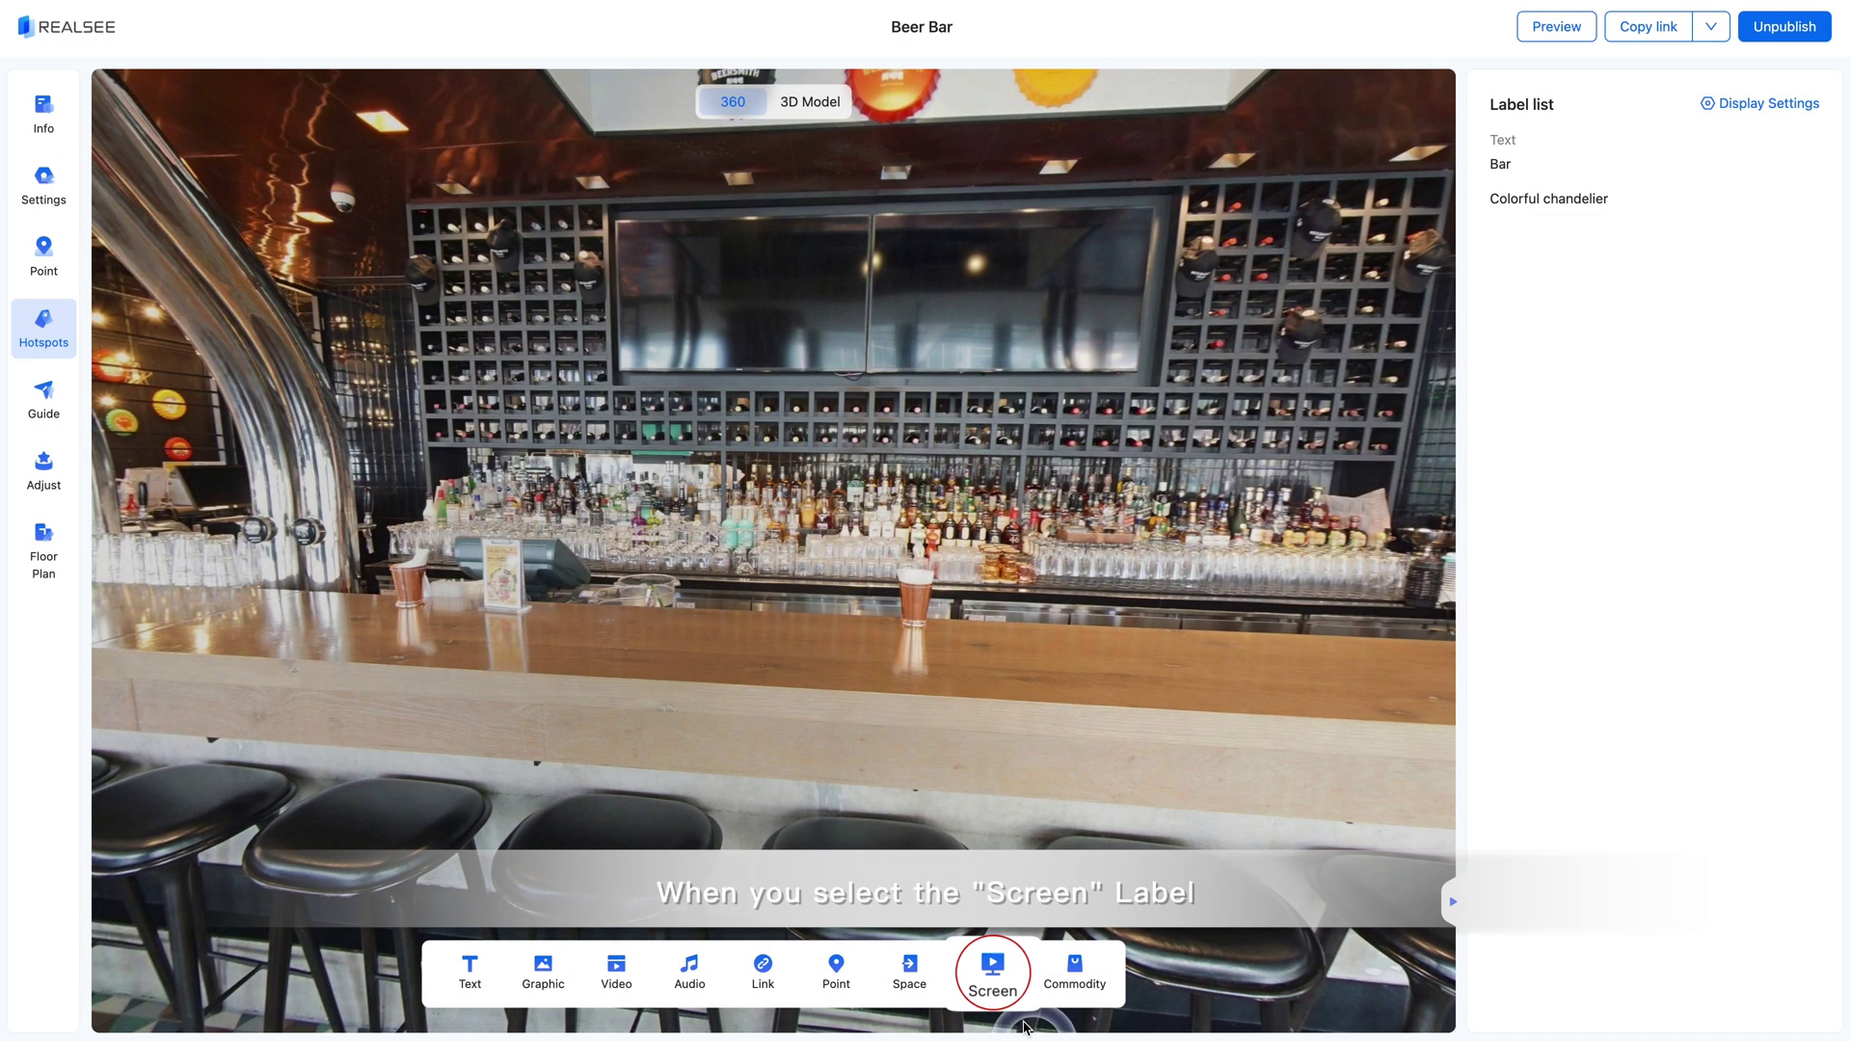
Place a Screen label on the TV above the Beer Bar counter and adjust its corners to the TV's edges
left_click(991, 974)
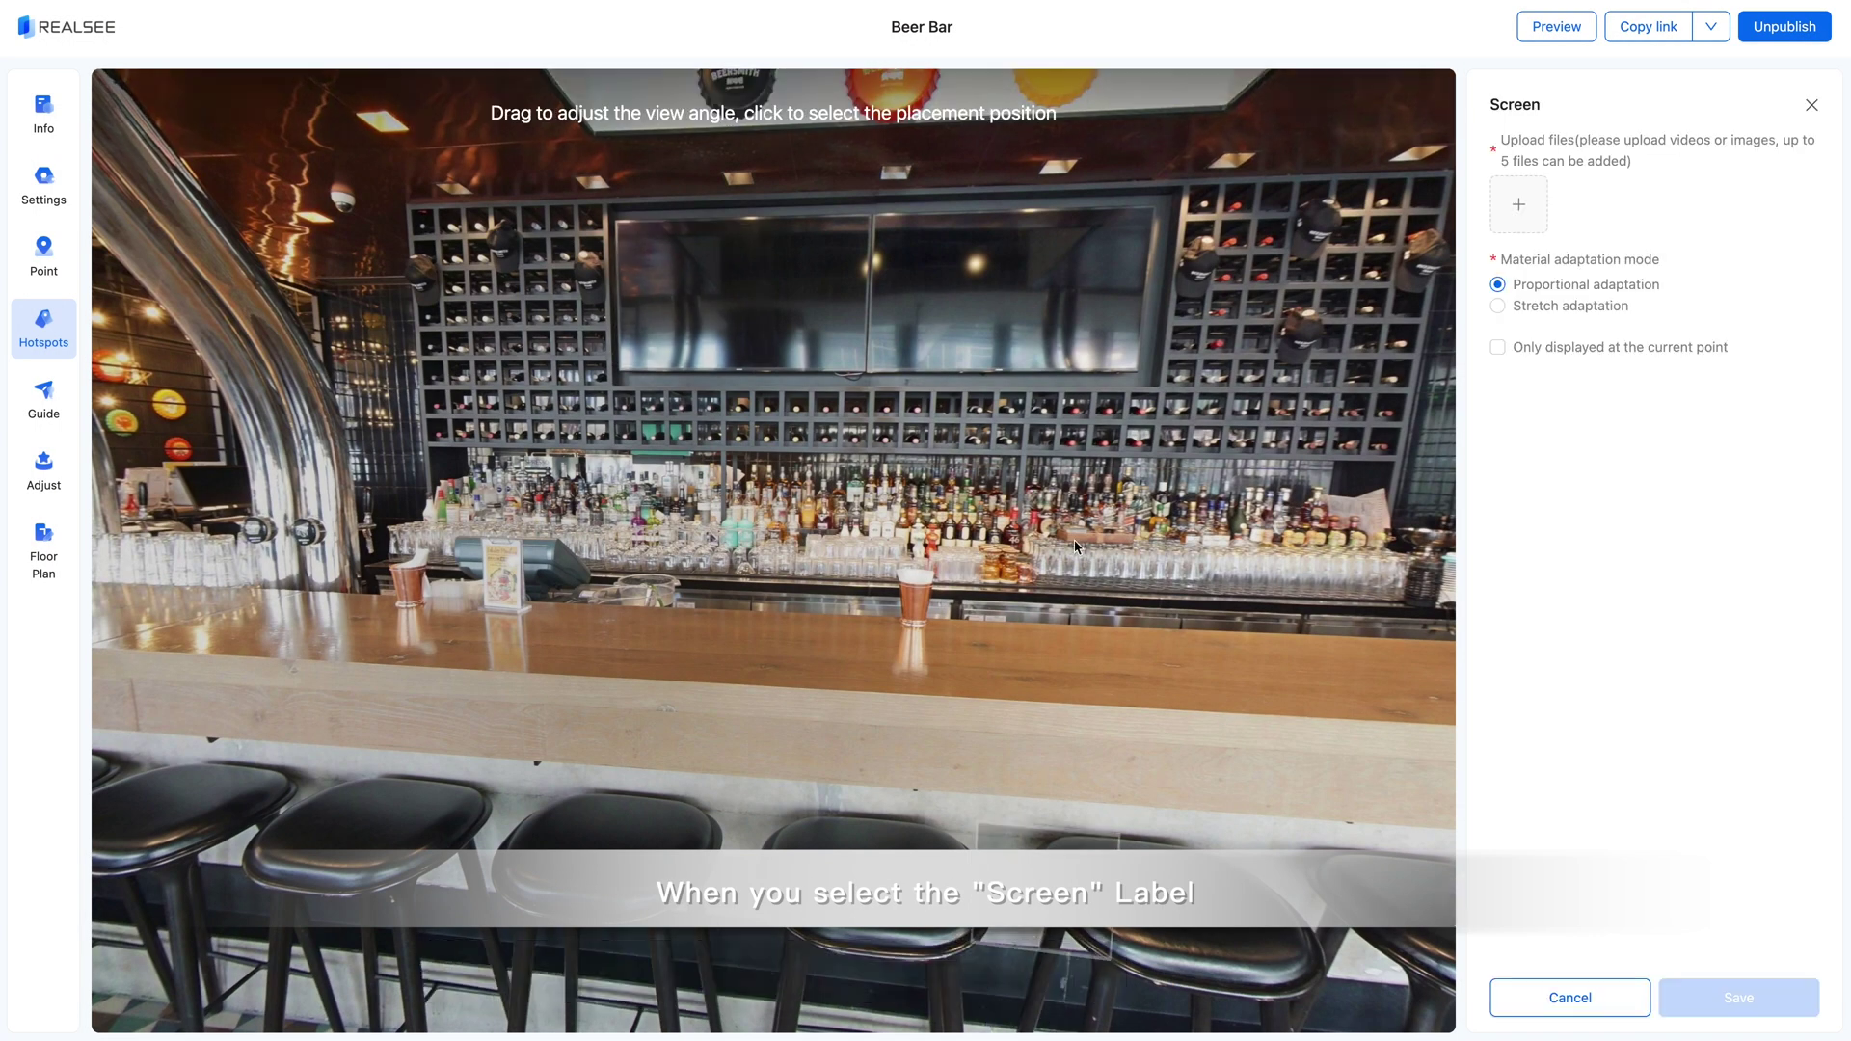
left_click(928, 312)
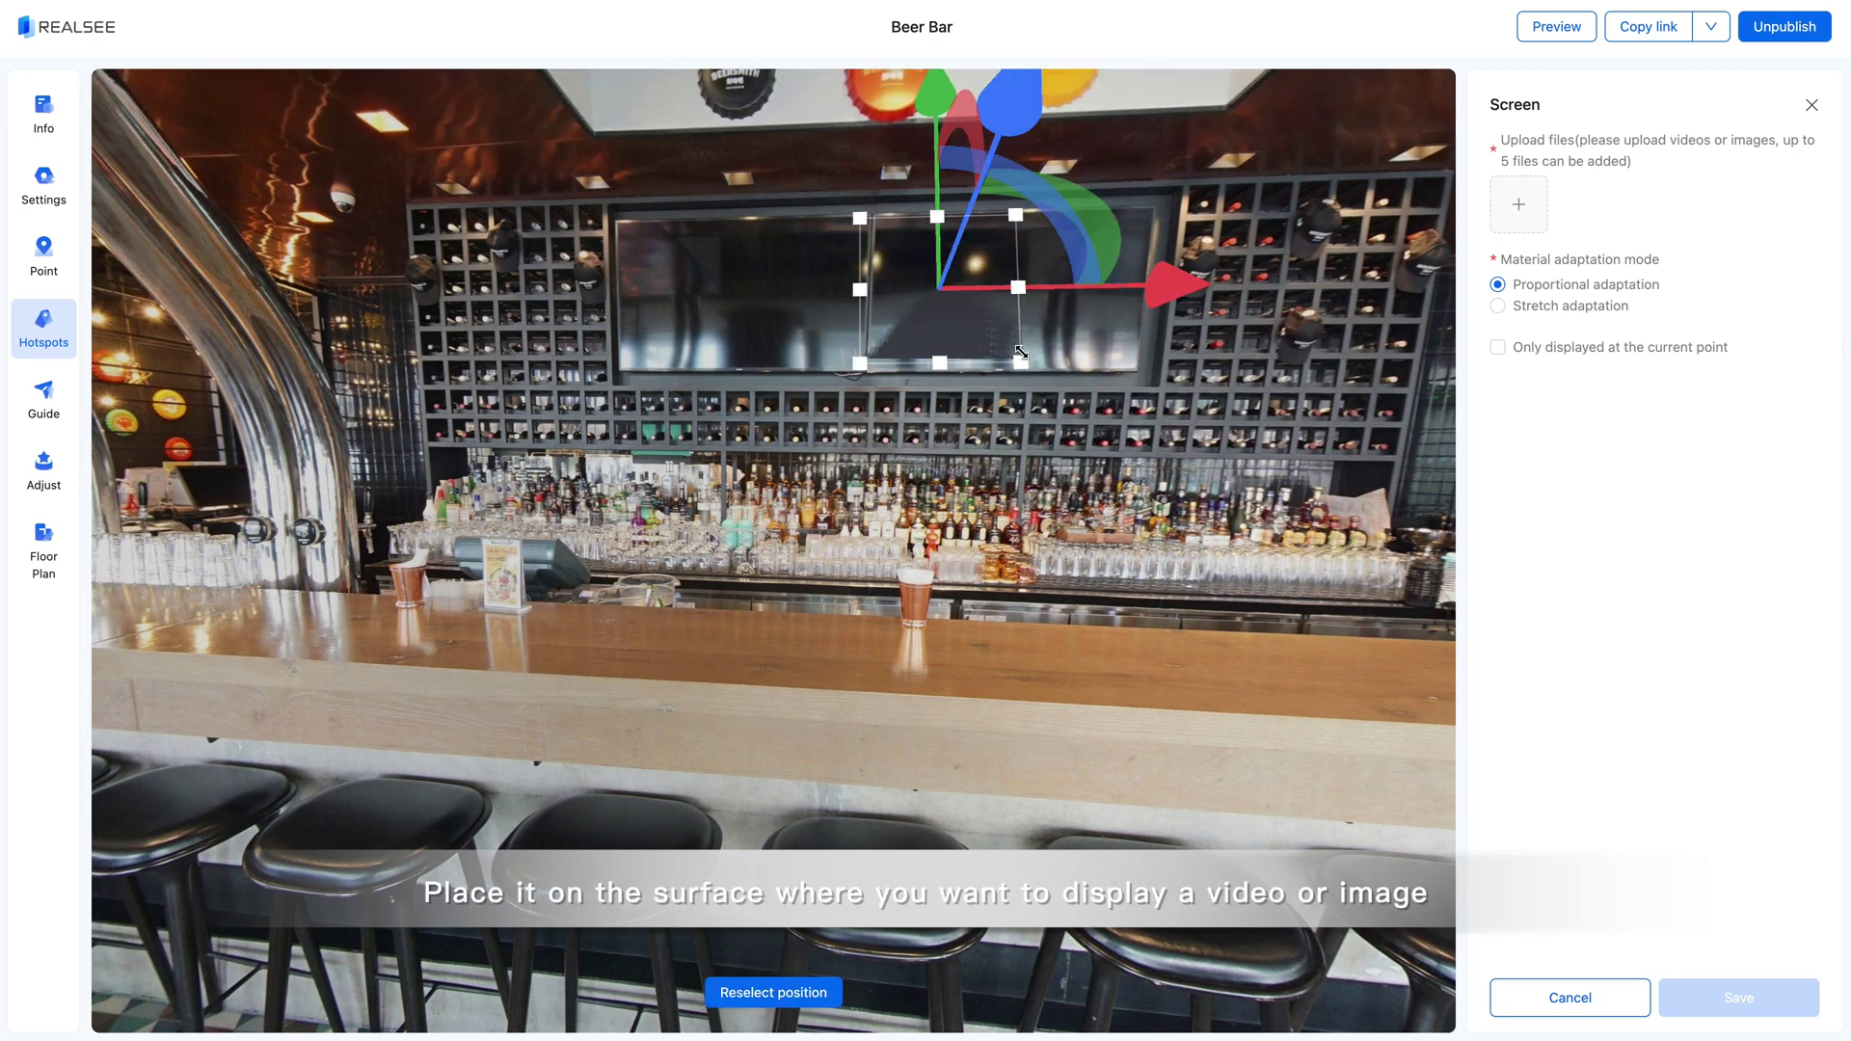
left_click_drag(1021, 362, 1148, 367)
left_click_drag(1146, 223, 1167, 221)
left_click_drag(861, 221, 1191, 147)
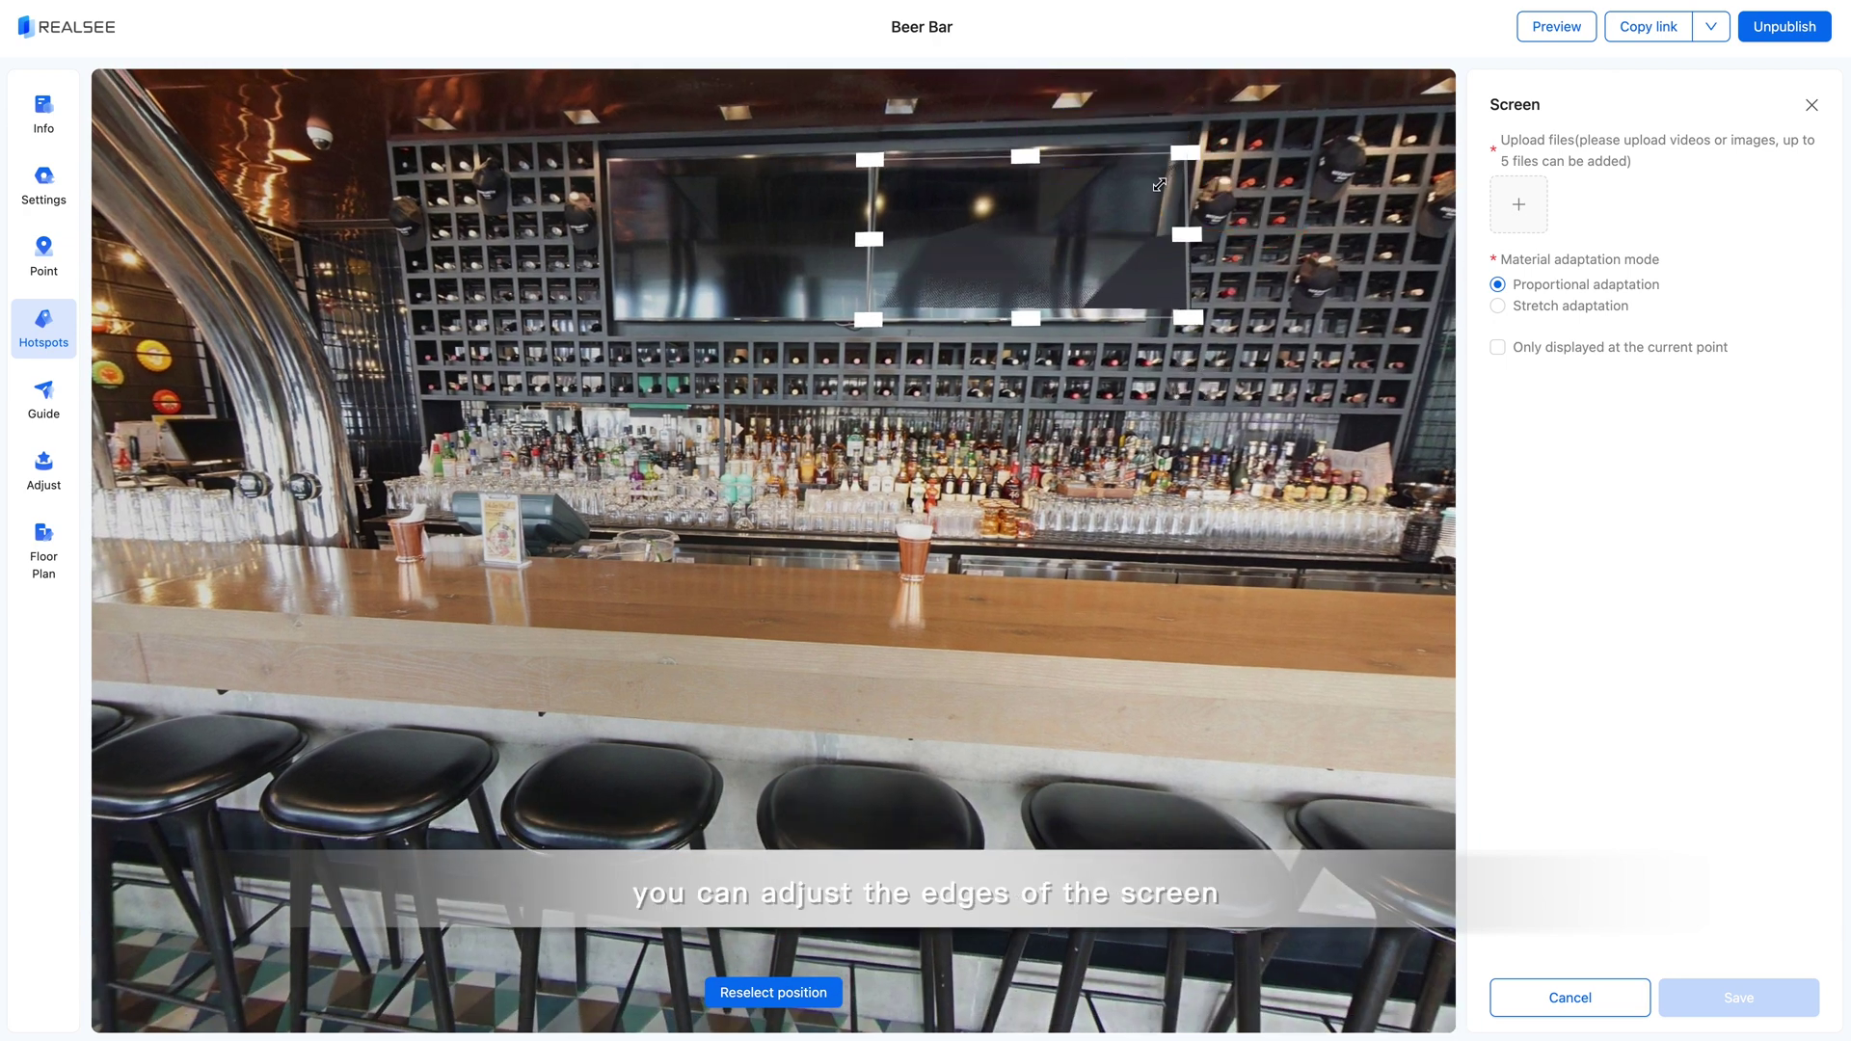
left_click_drag(1135, 528, 946, 756)
left_click_drag(946, 590, 1287, 397)
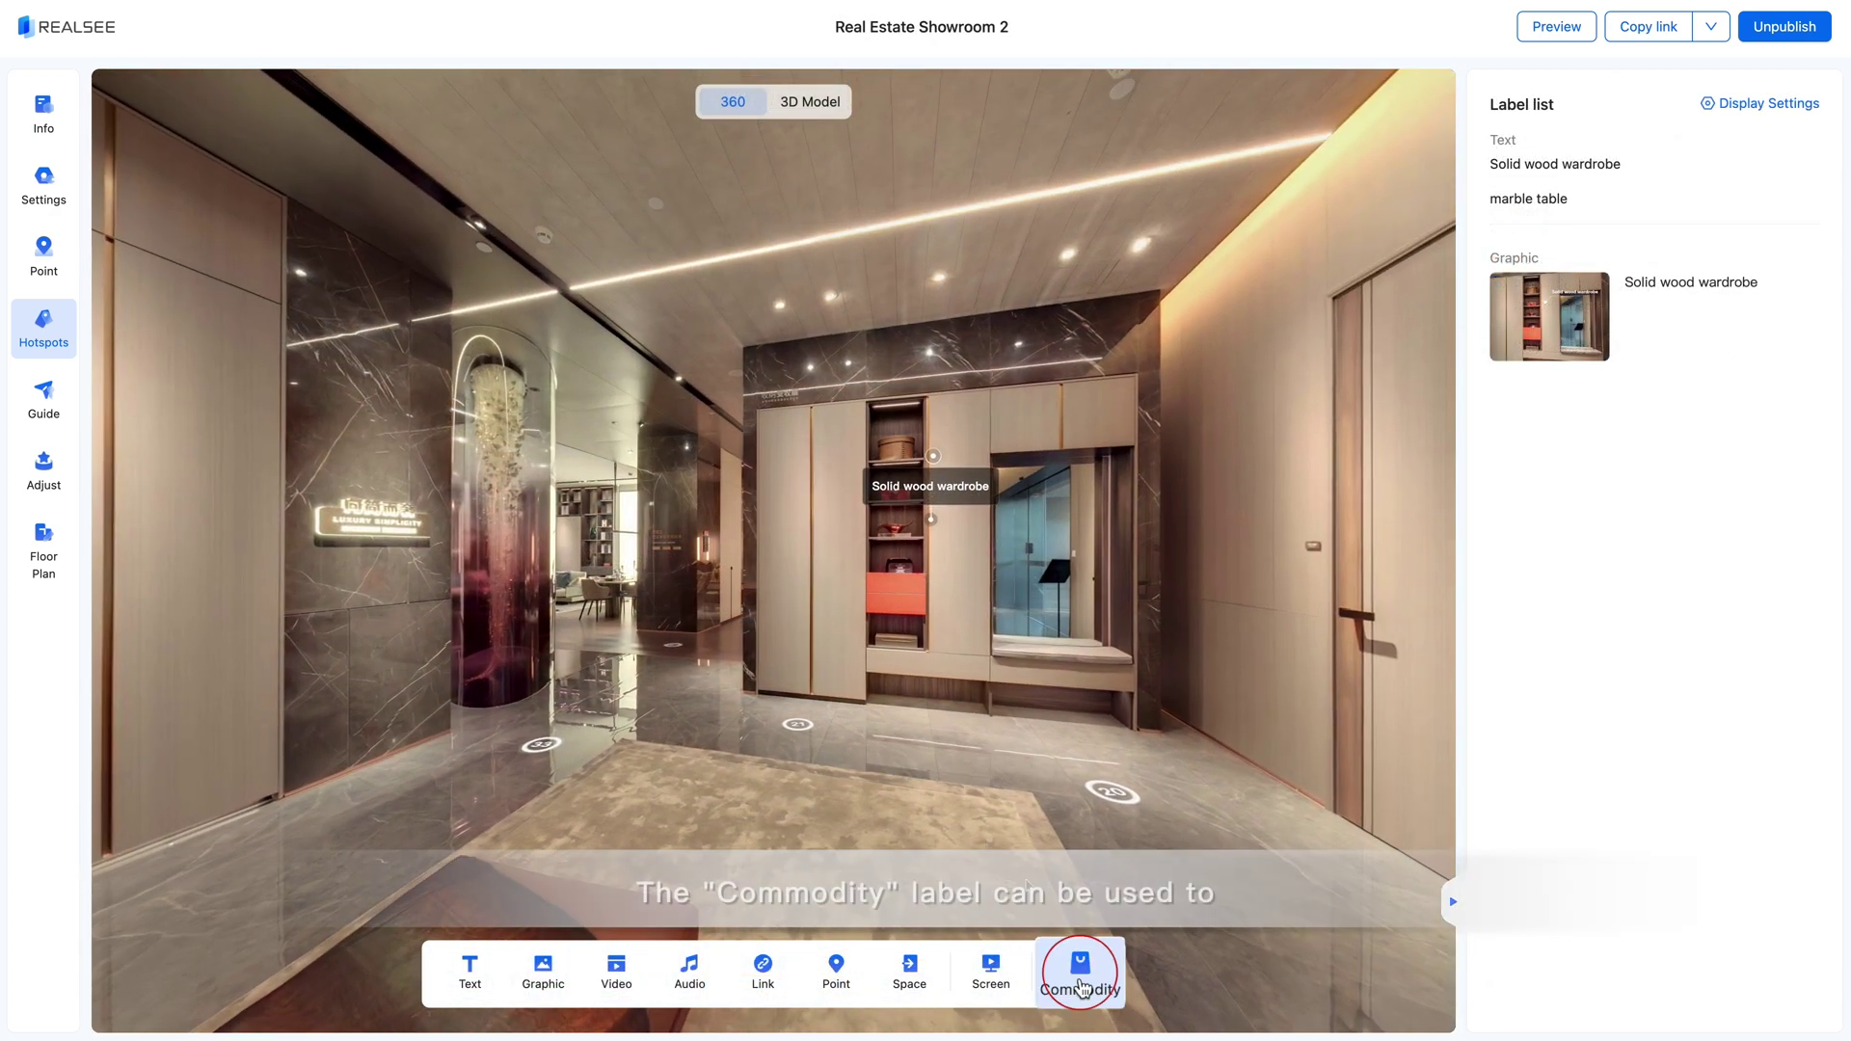
Place a Commodity label on the wardrobe titled "Custom closet" with tags "big sale" and "eco-", highlight "10 colors", brand Sofia, price 1999 $, and a basket icon style
left_click(1085, 981)
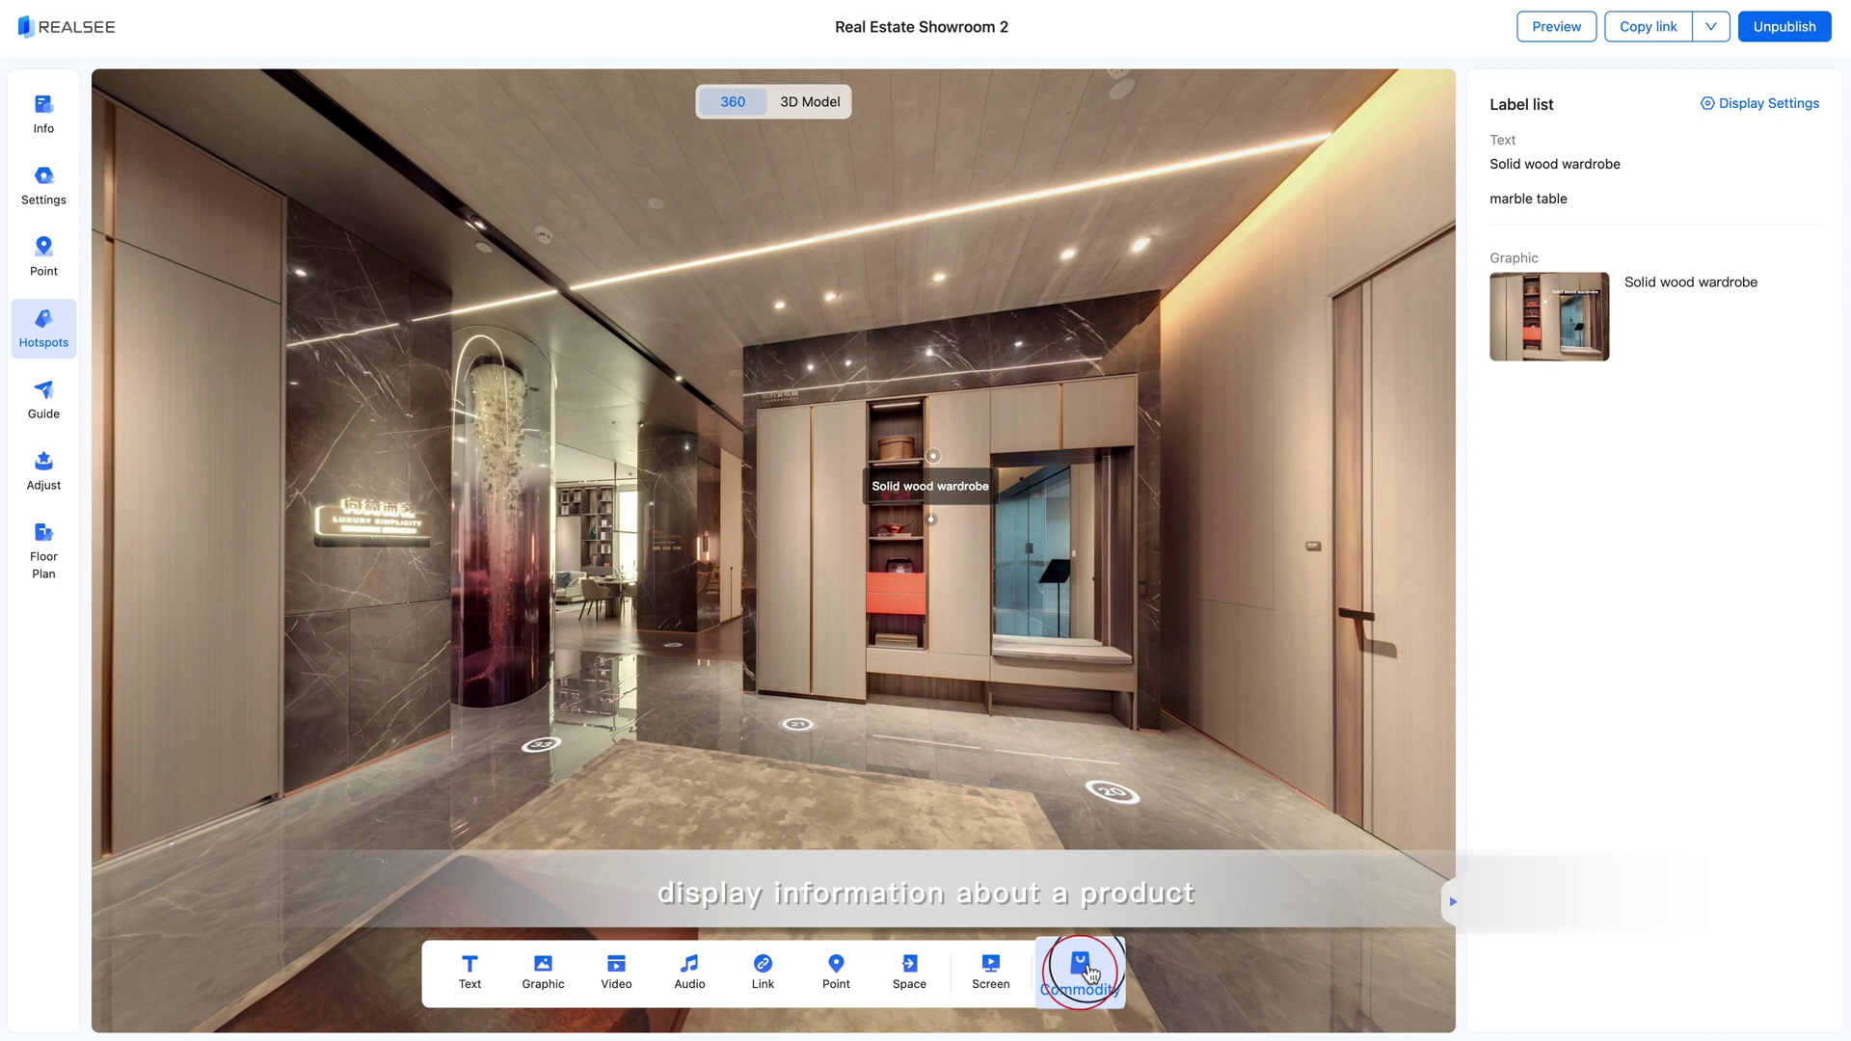
left_click(1086, 973)
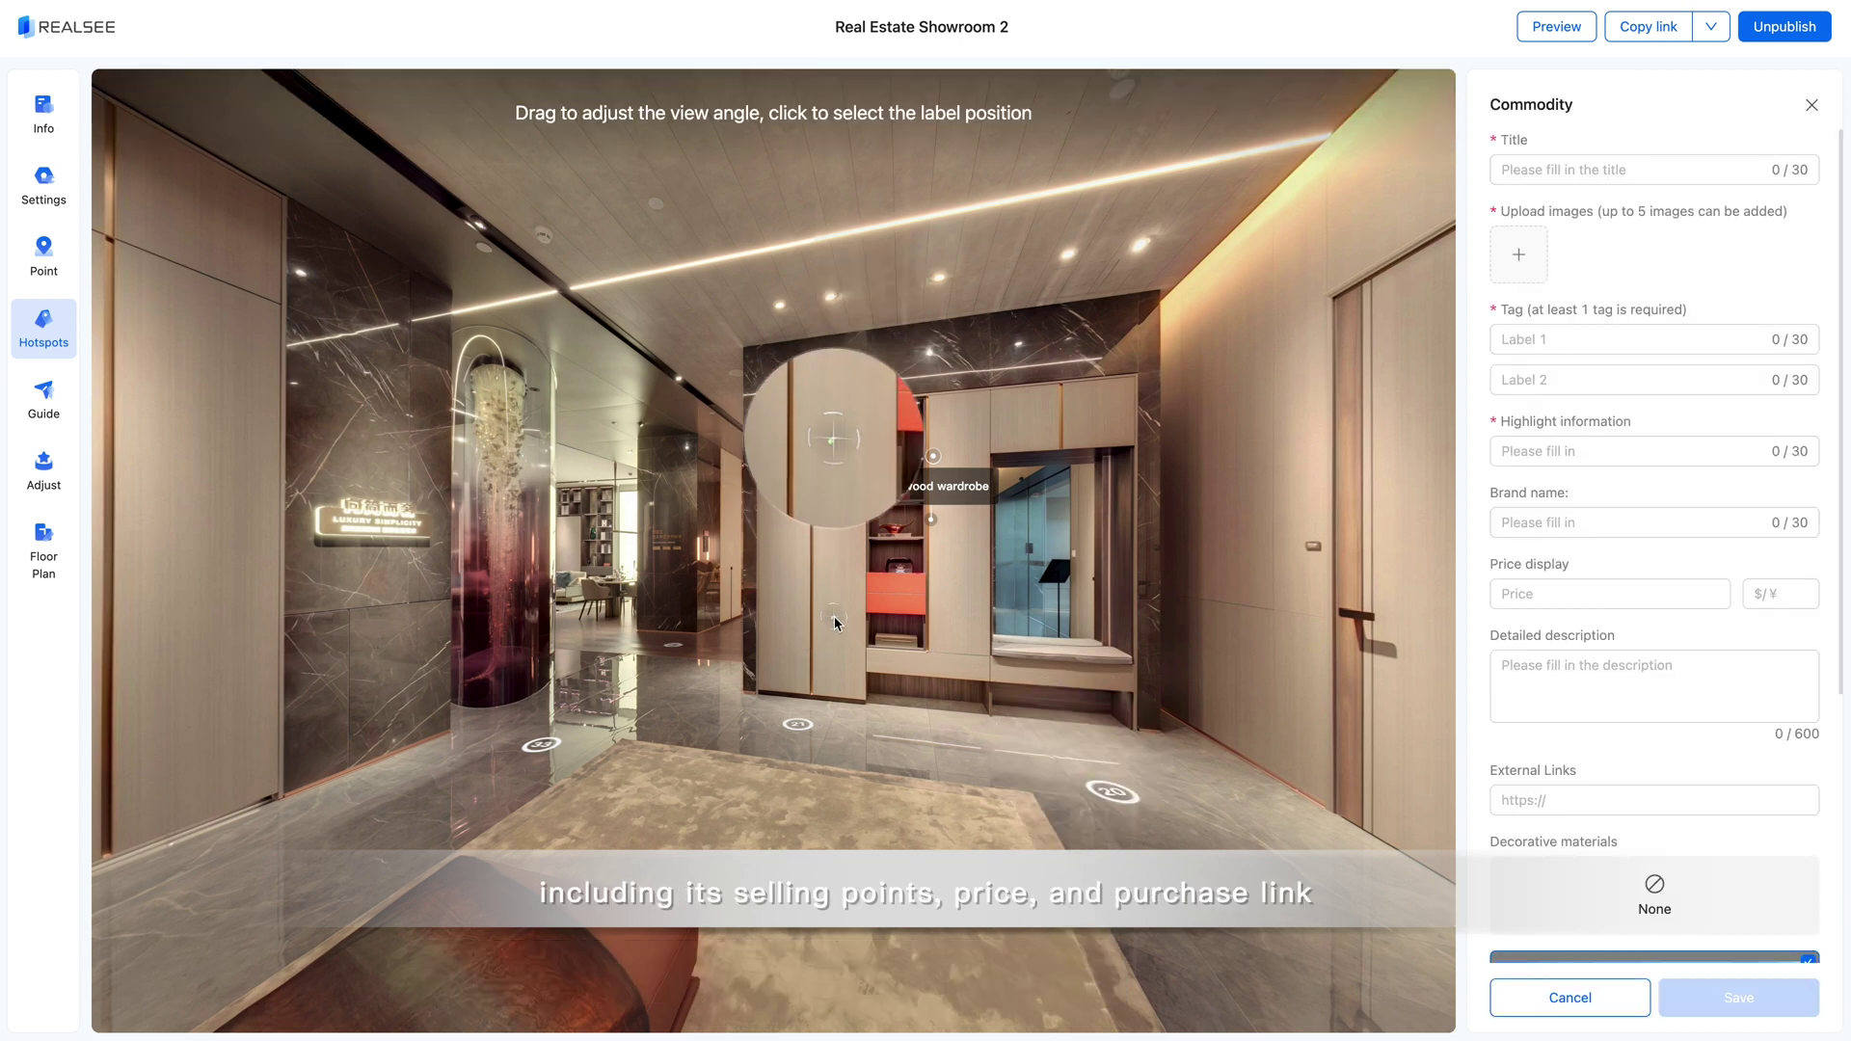
left_click(821, 472)
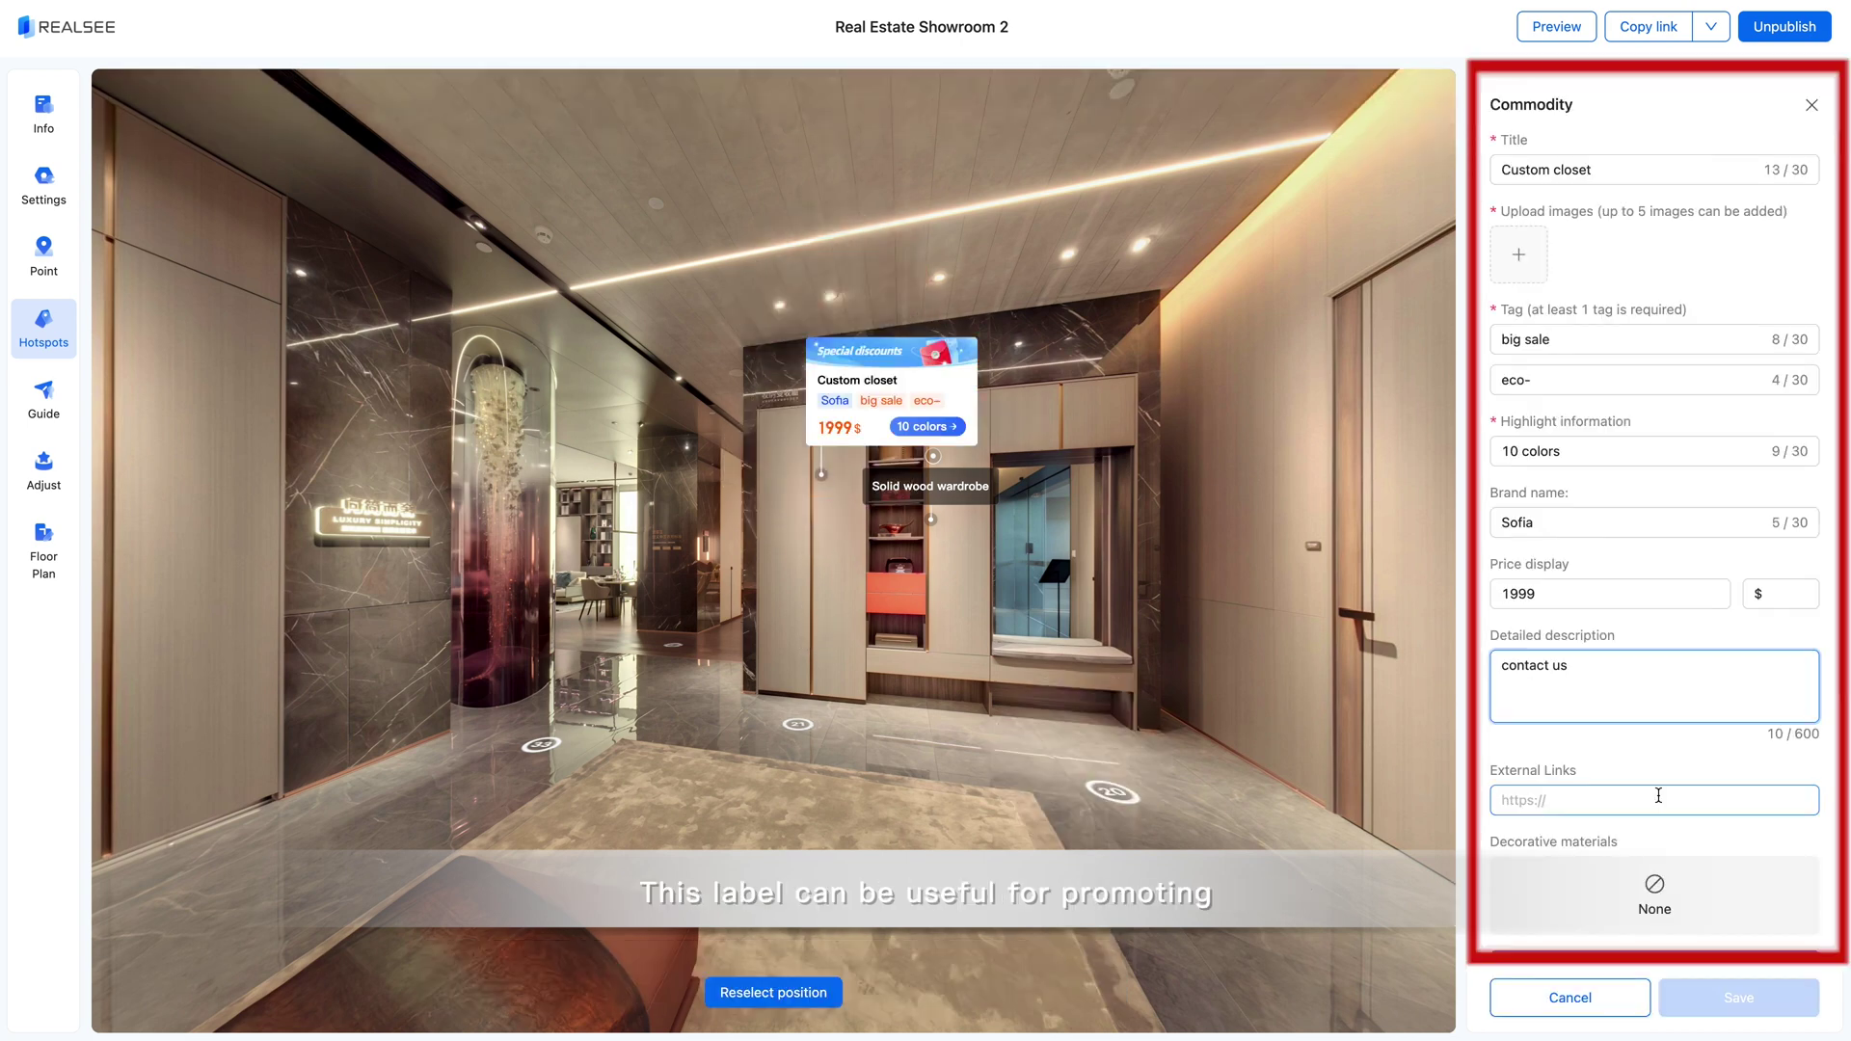
scroll(1658, 796, "down", 5)
left_click(1648, 786)
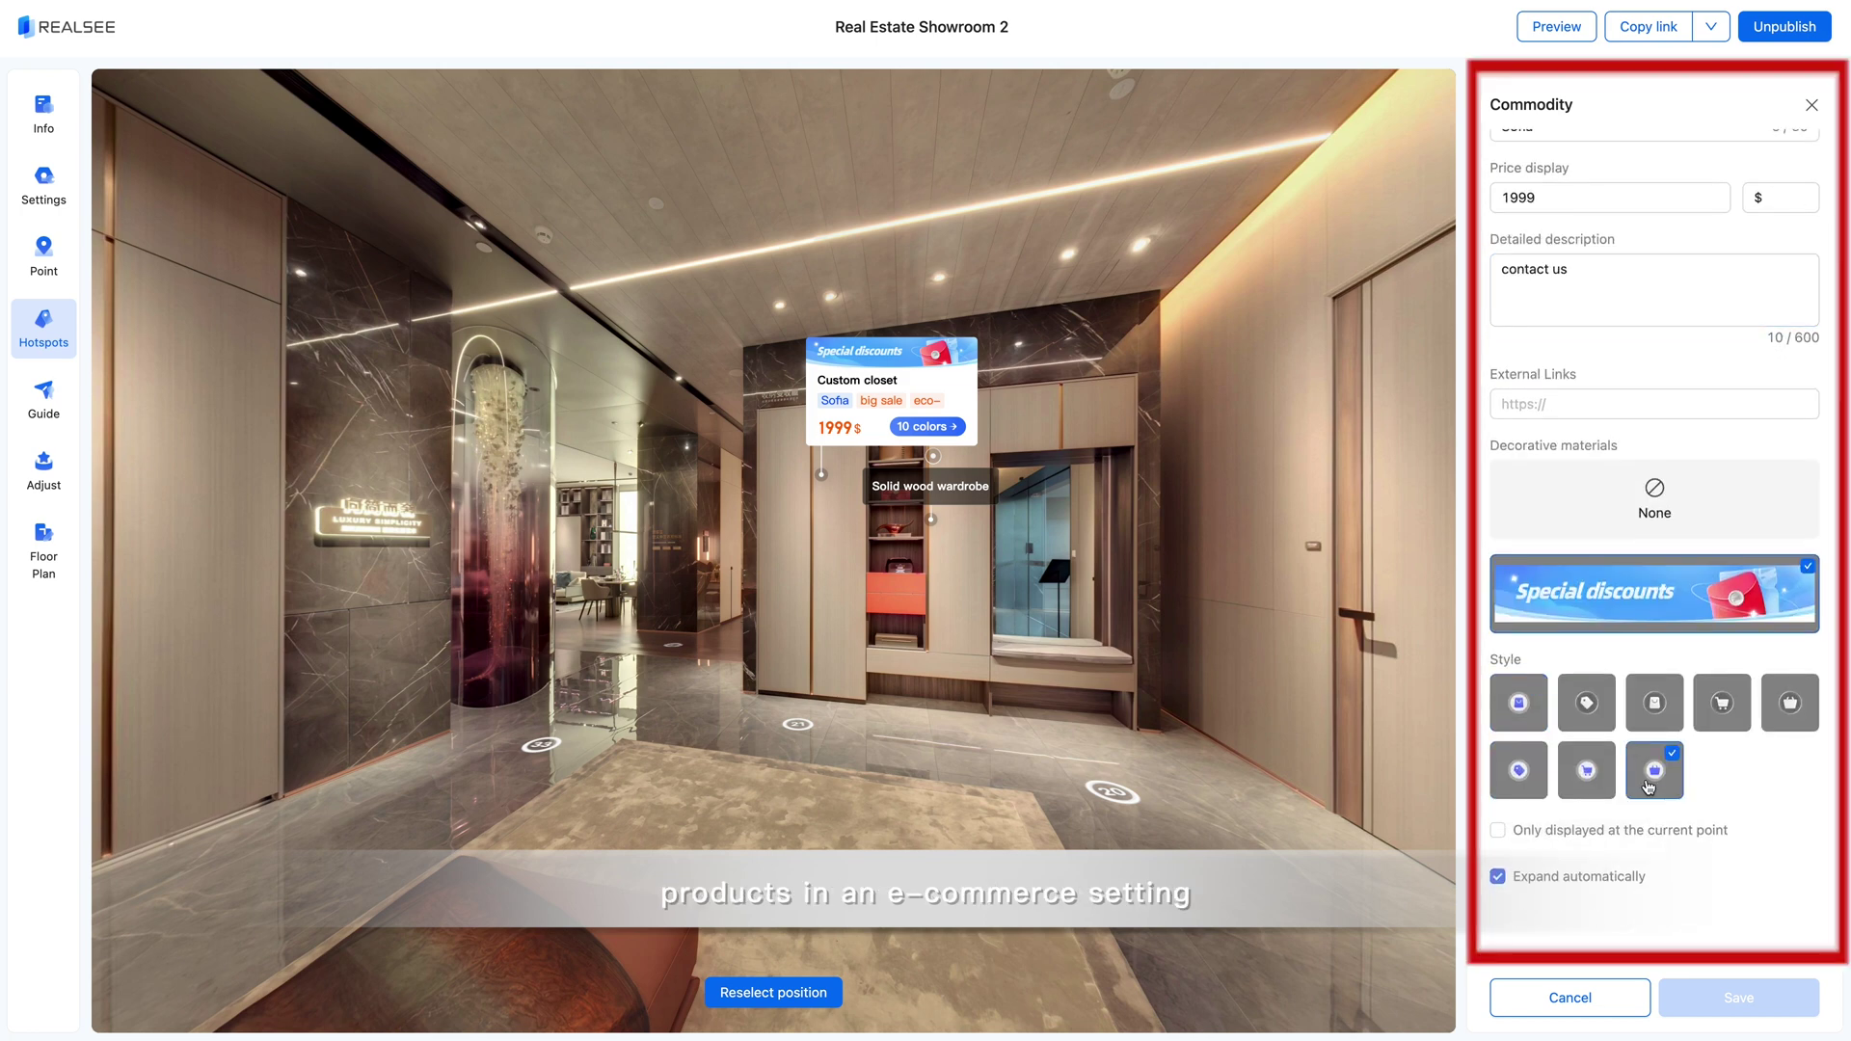
left_click(1569, 409)
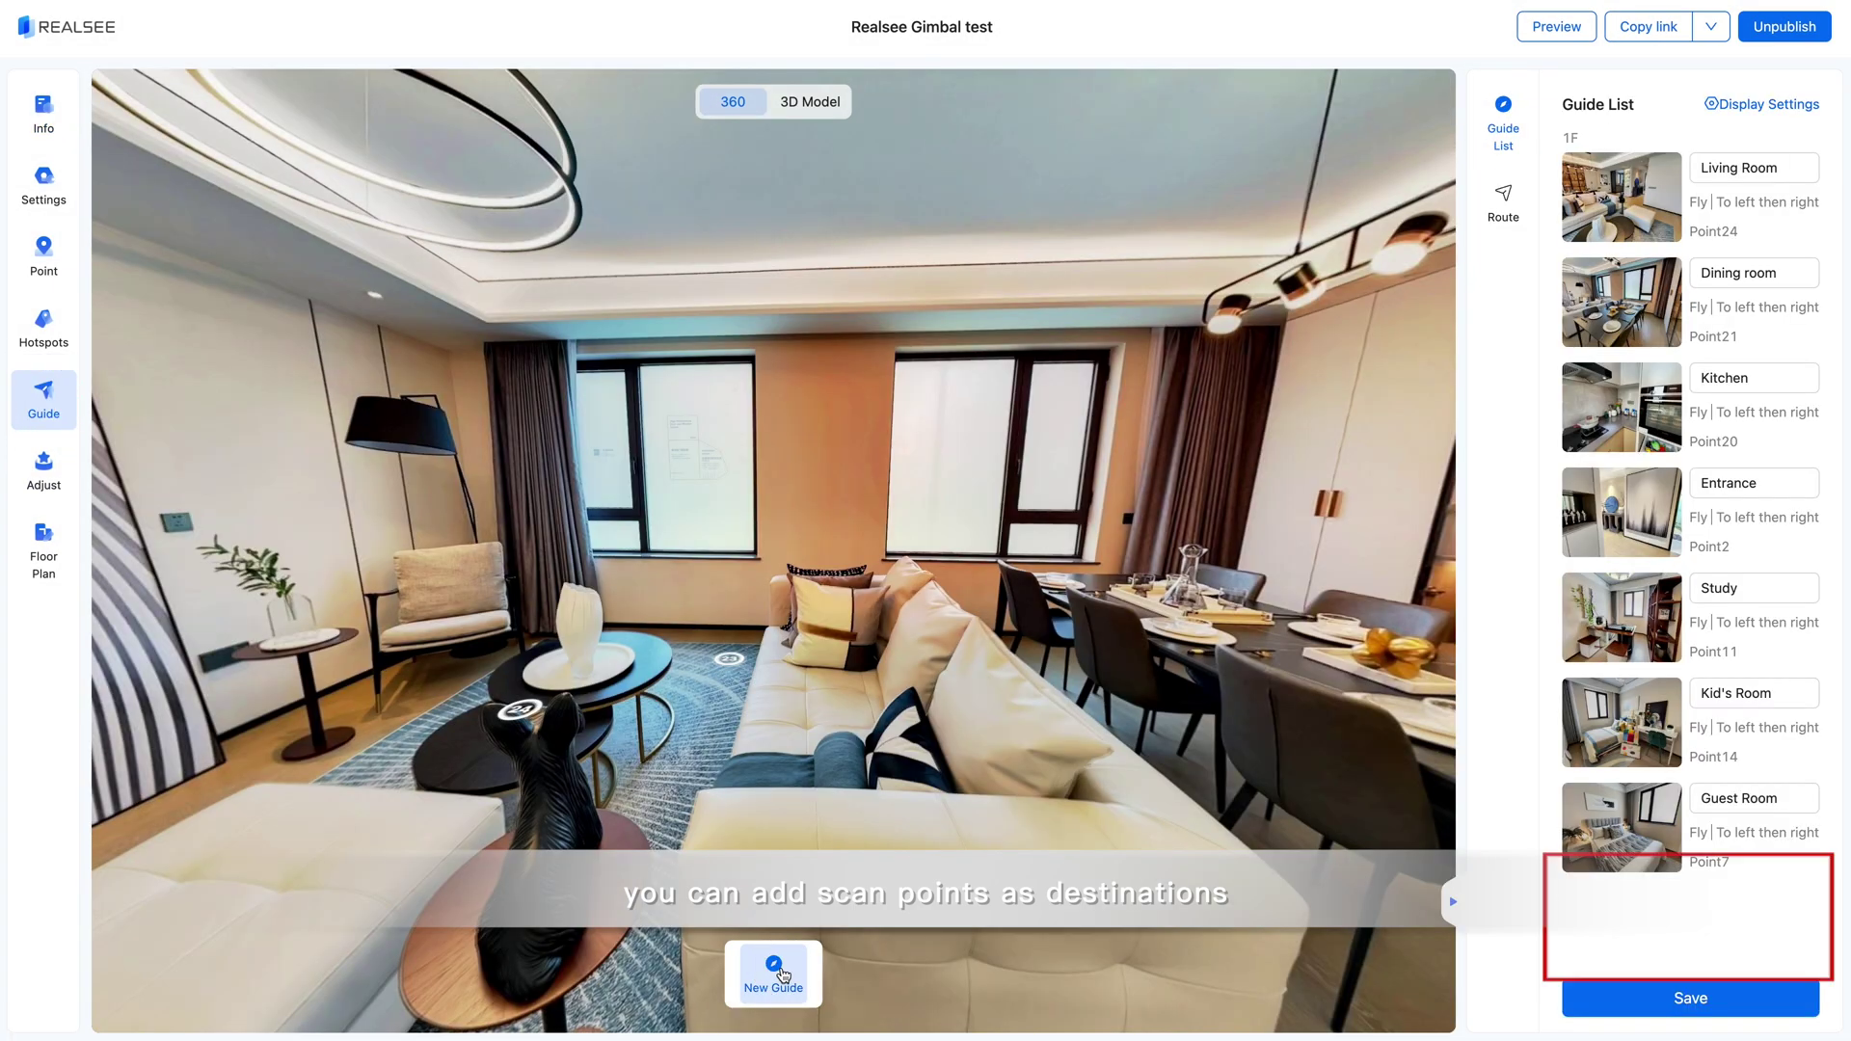
Add a new guide destination at the current living room view in Realsee Gimbal test and name it "Sofa area"
left_click(773, 969)
type("S")
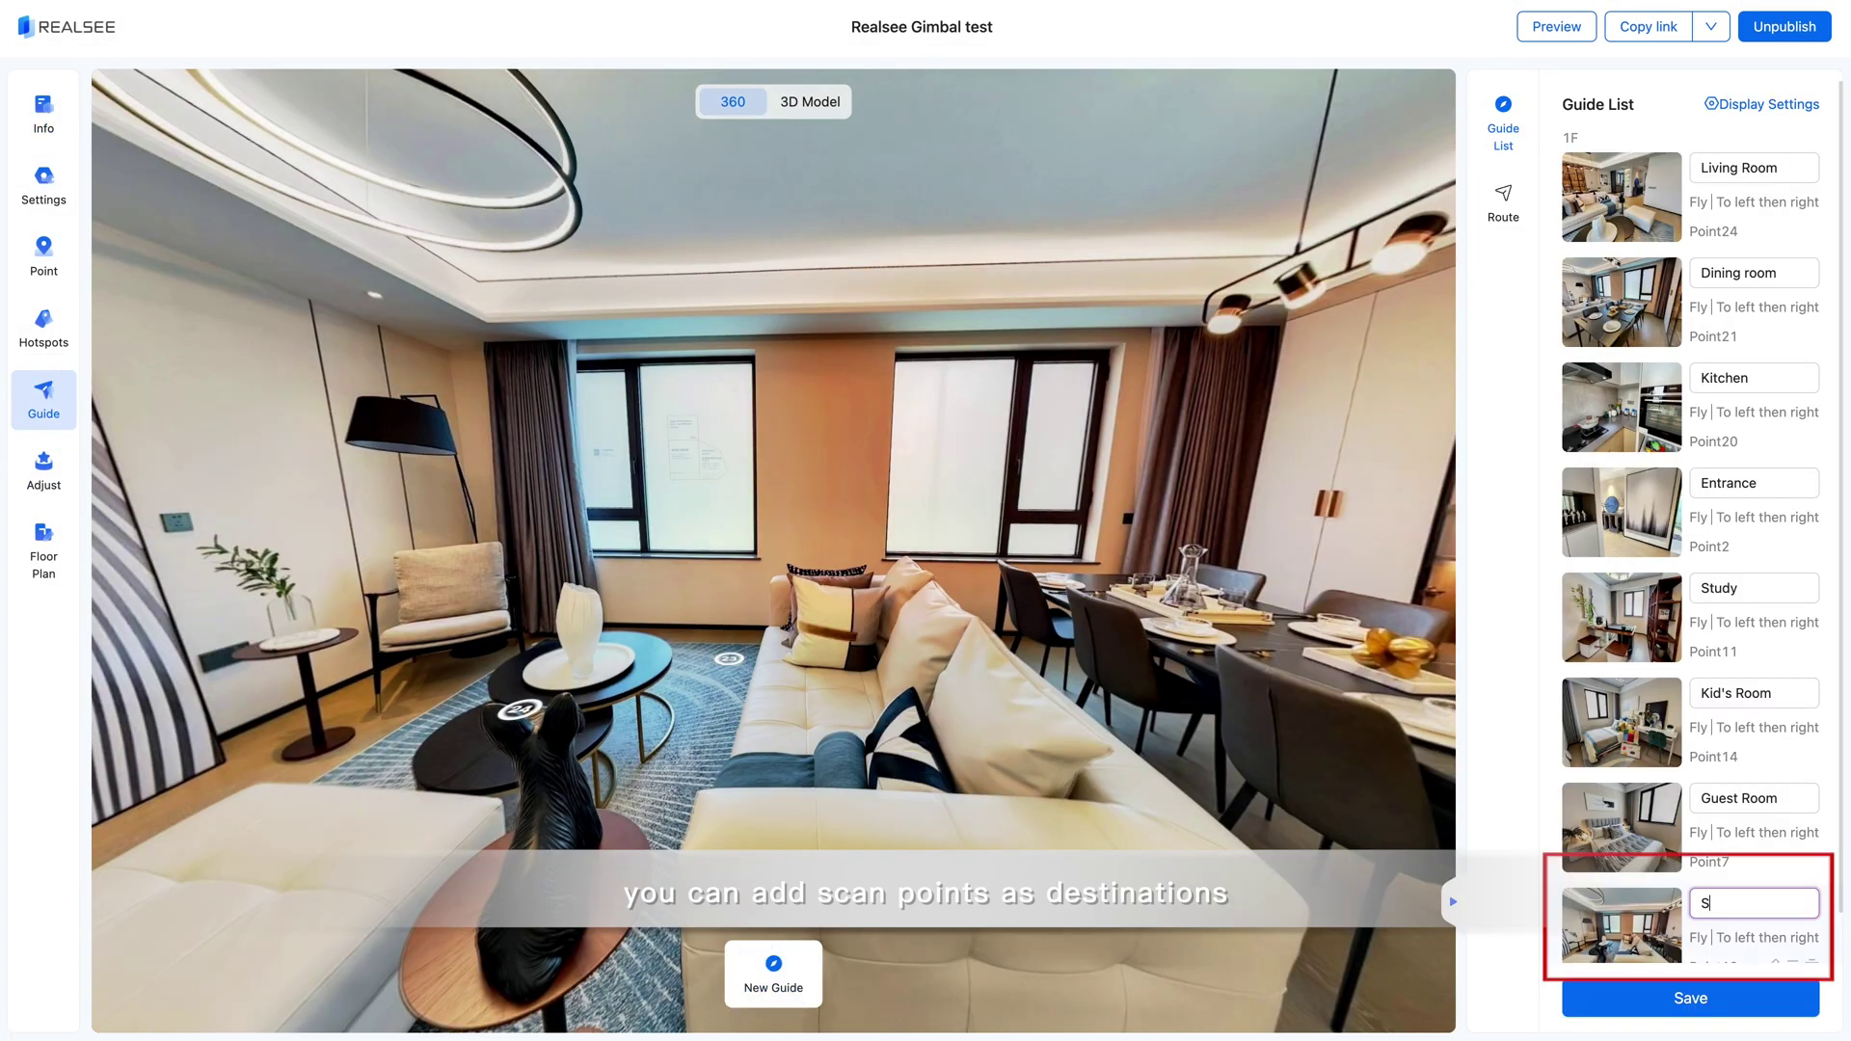
type("ofa area")
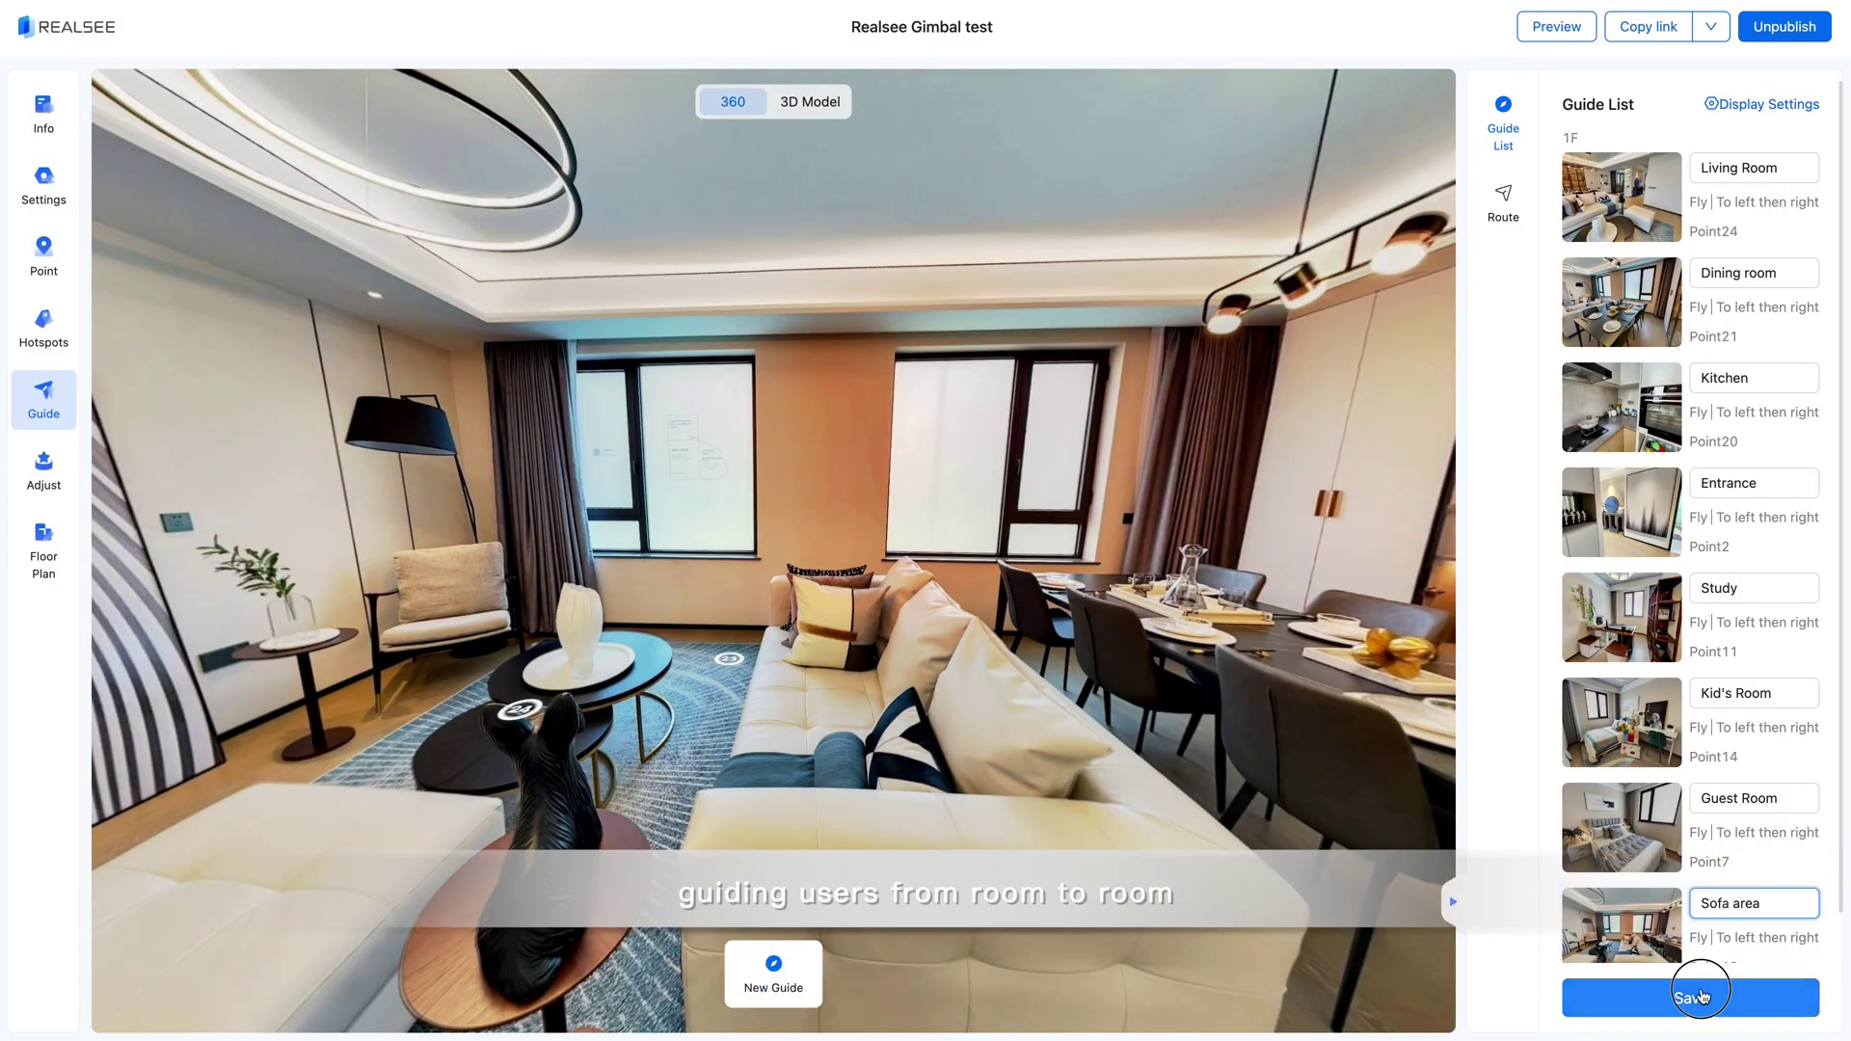
Set the Sofa area guide's switching mode to Fade and its rotate mode to To right, and save the guide list
scroll(1778, 911, "down", 1)
left_click(1776, 909)
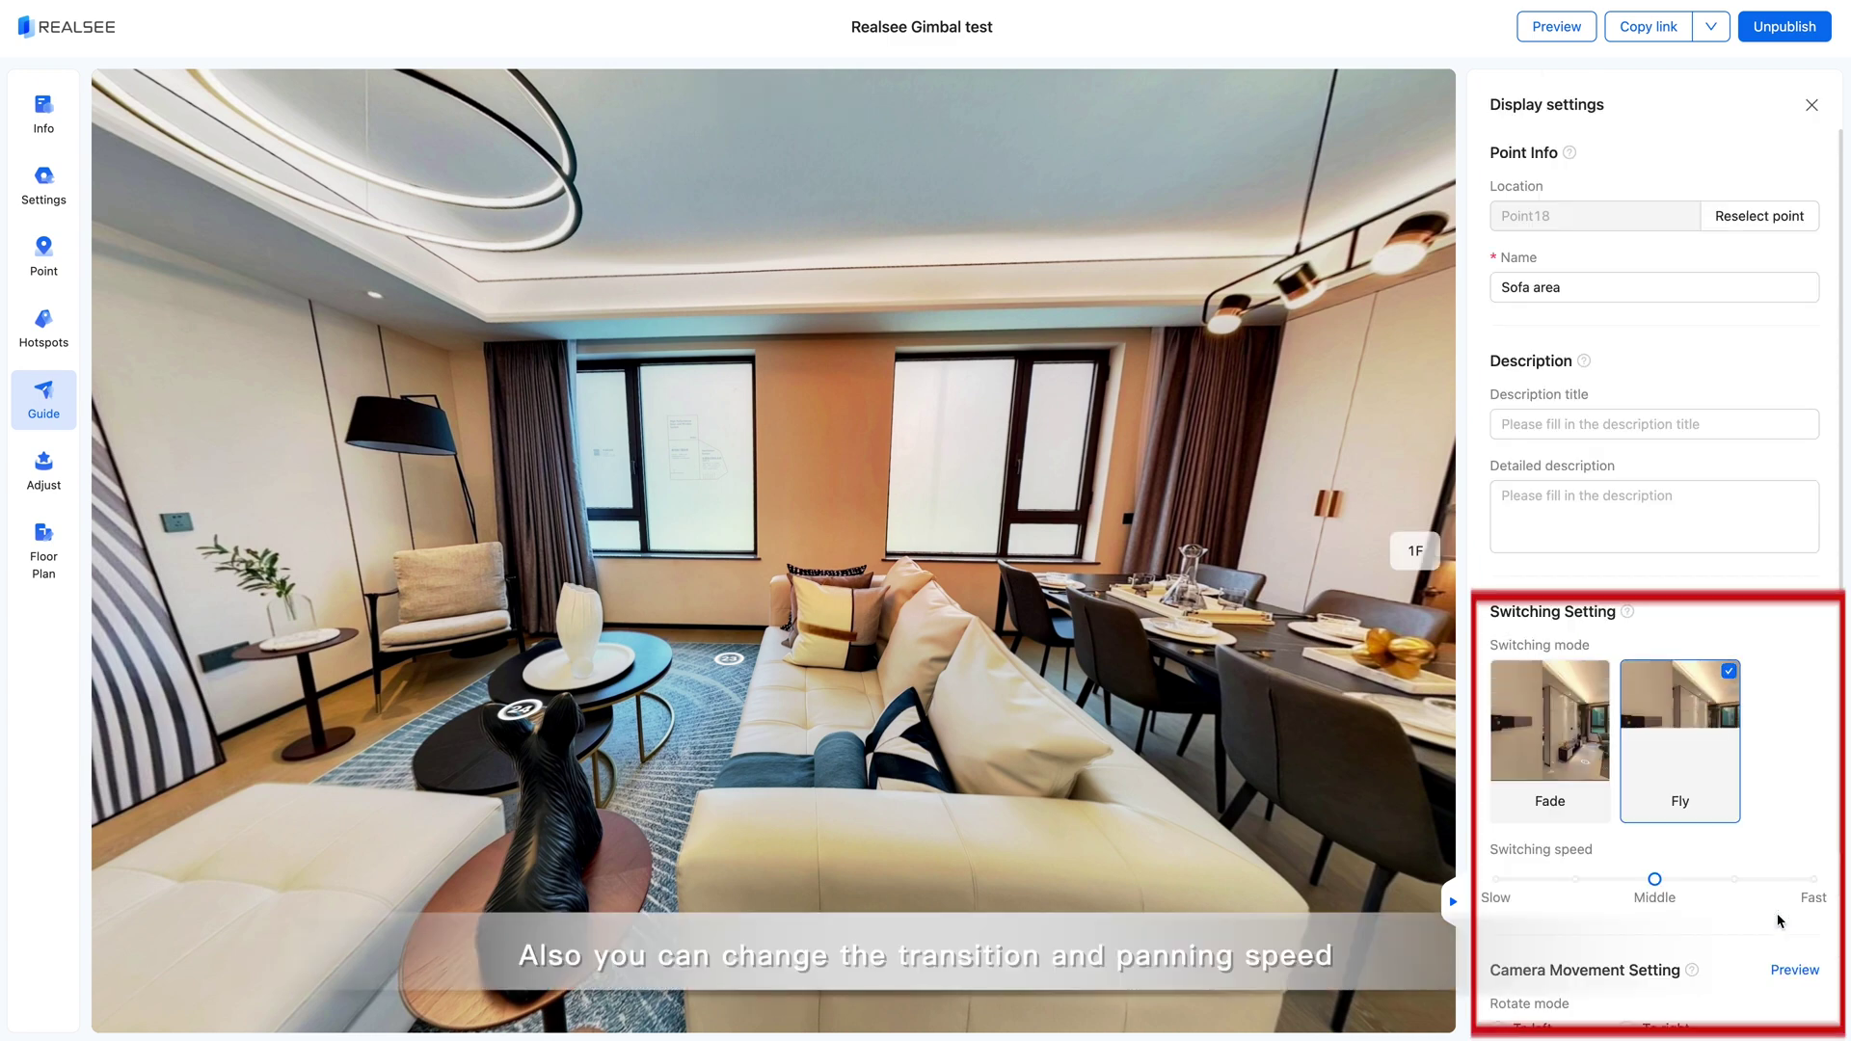
left_click(1583, 728)
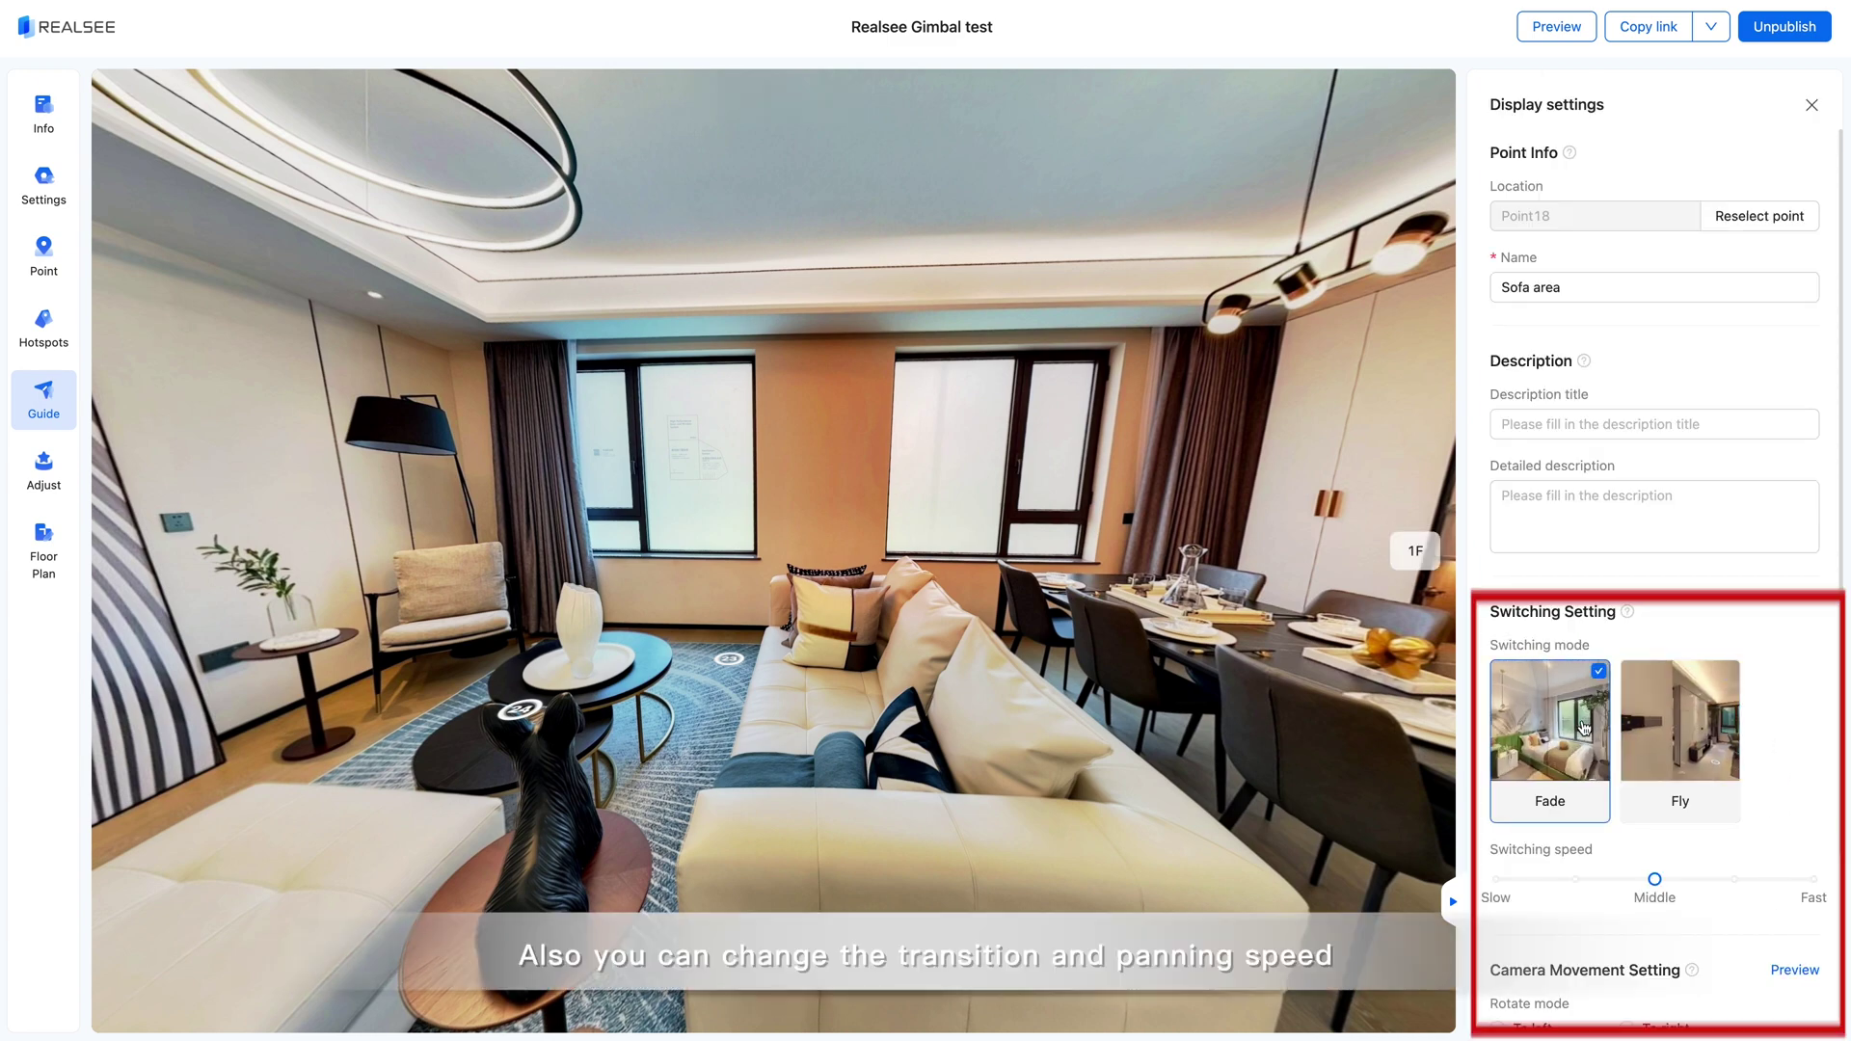
scroll(1683, 964, "down", 3)
left_click(1648, 812)
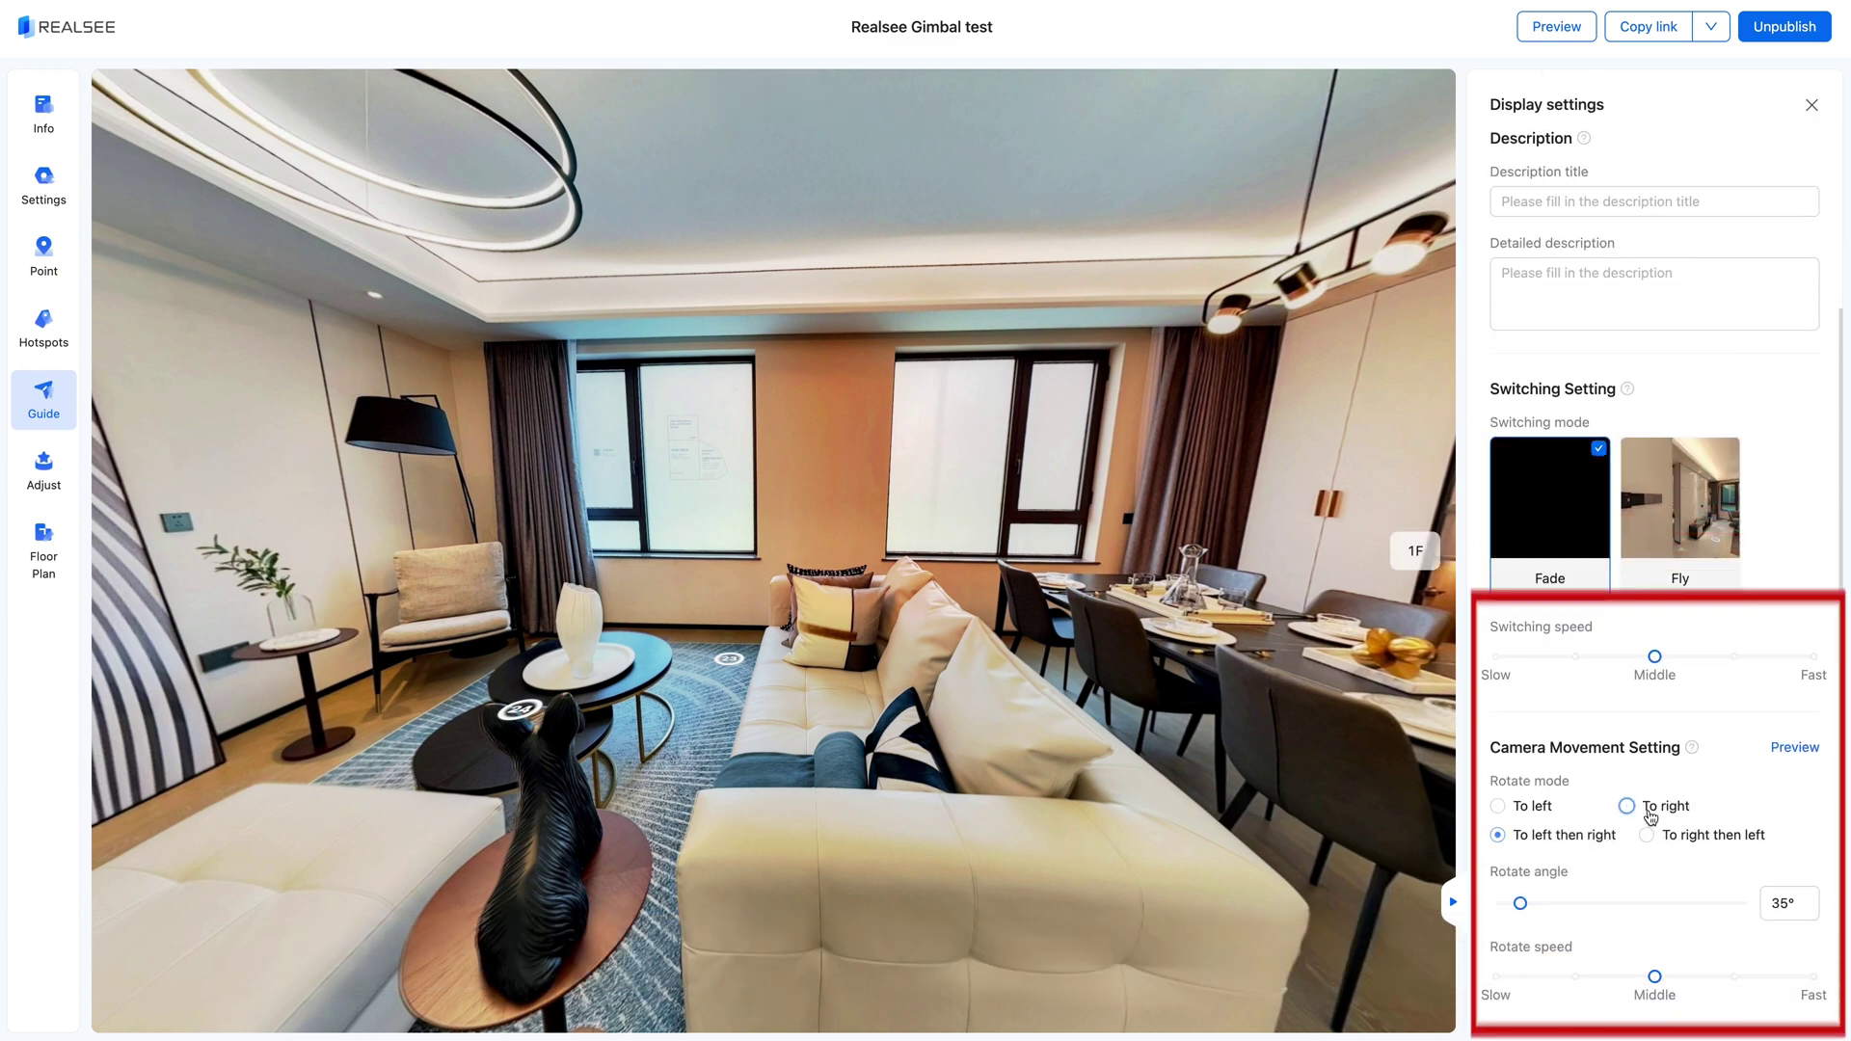
left_click(1809, 106)
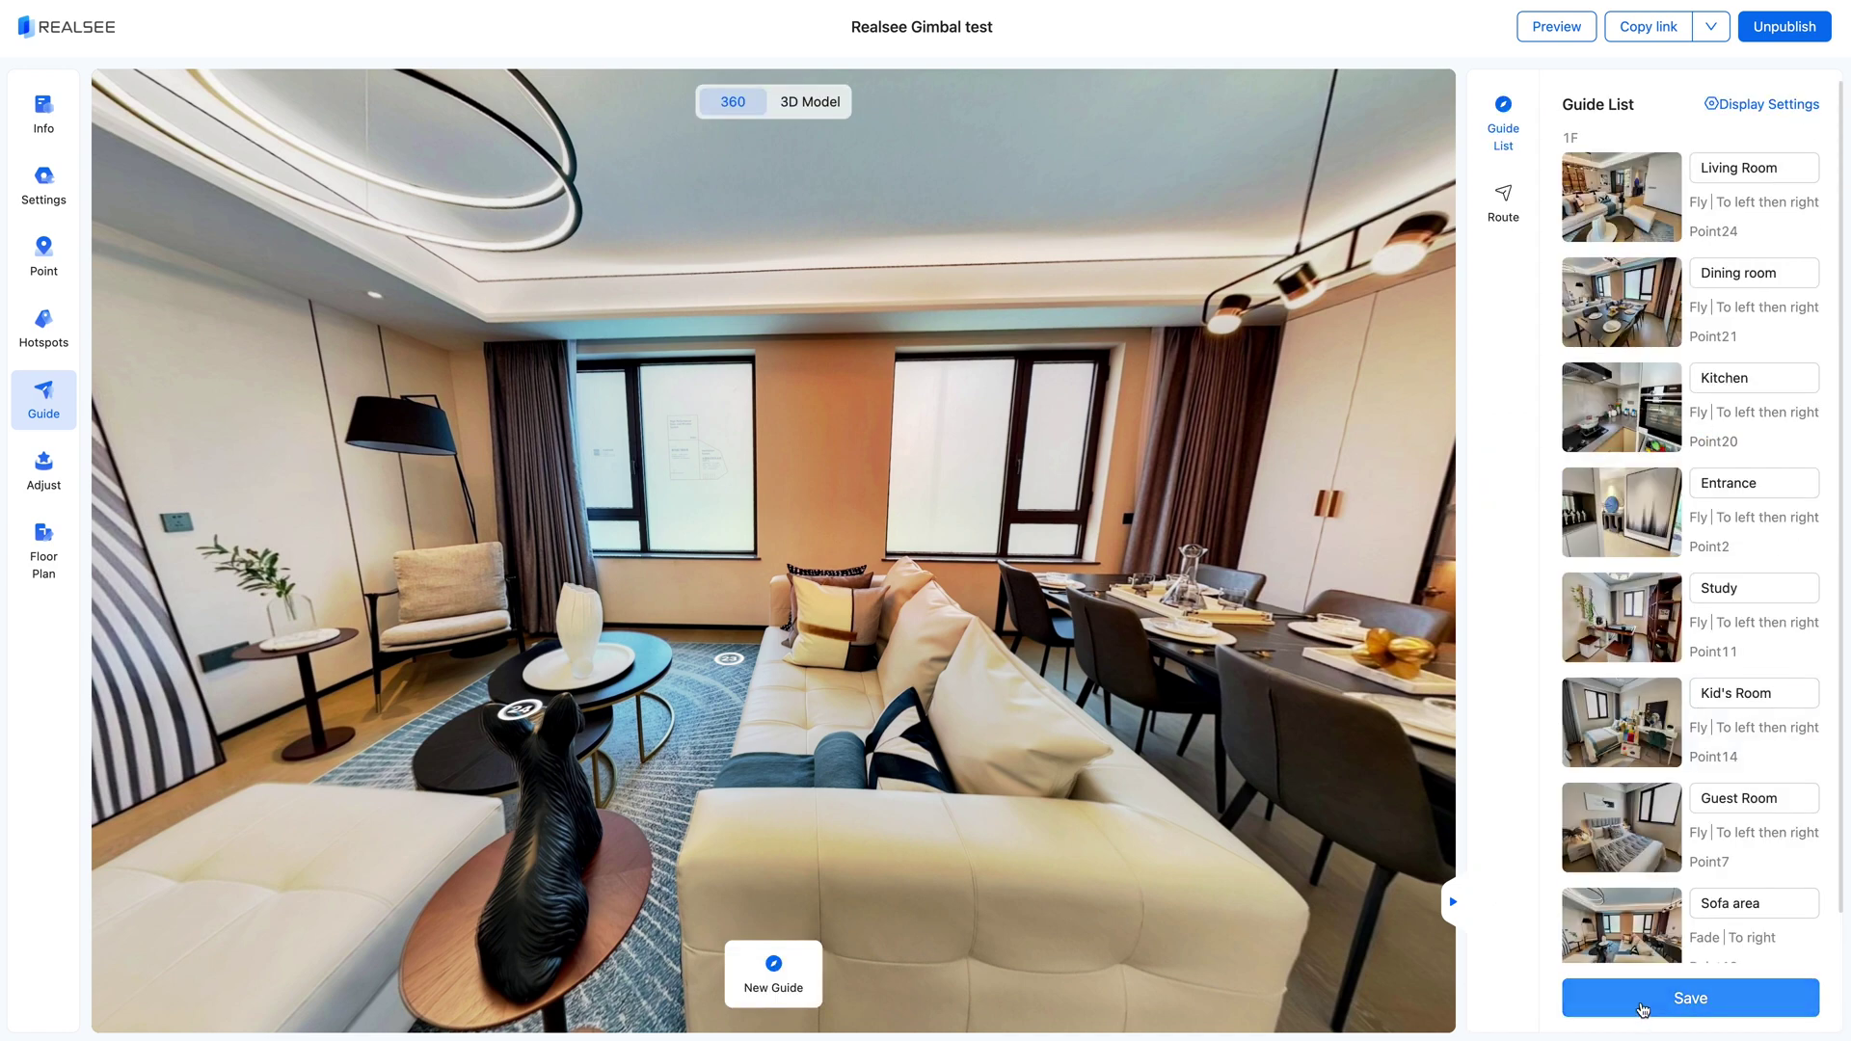
left_click(1690, 998)
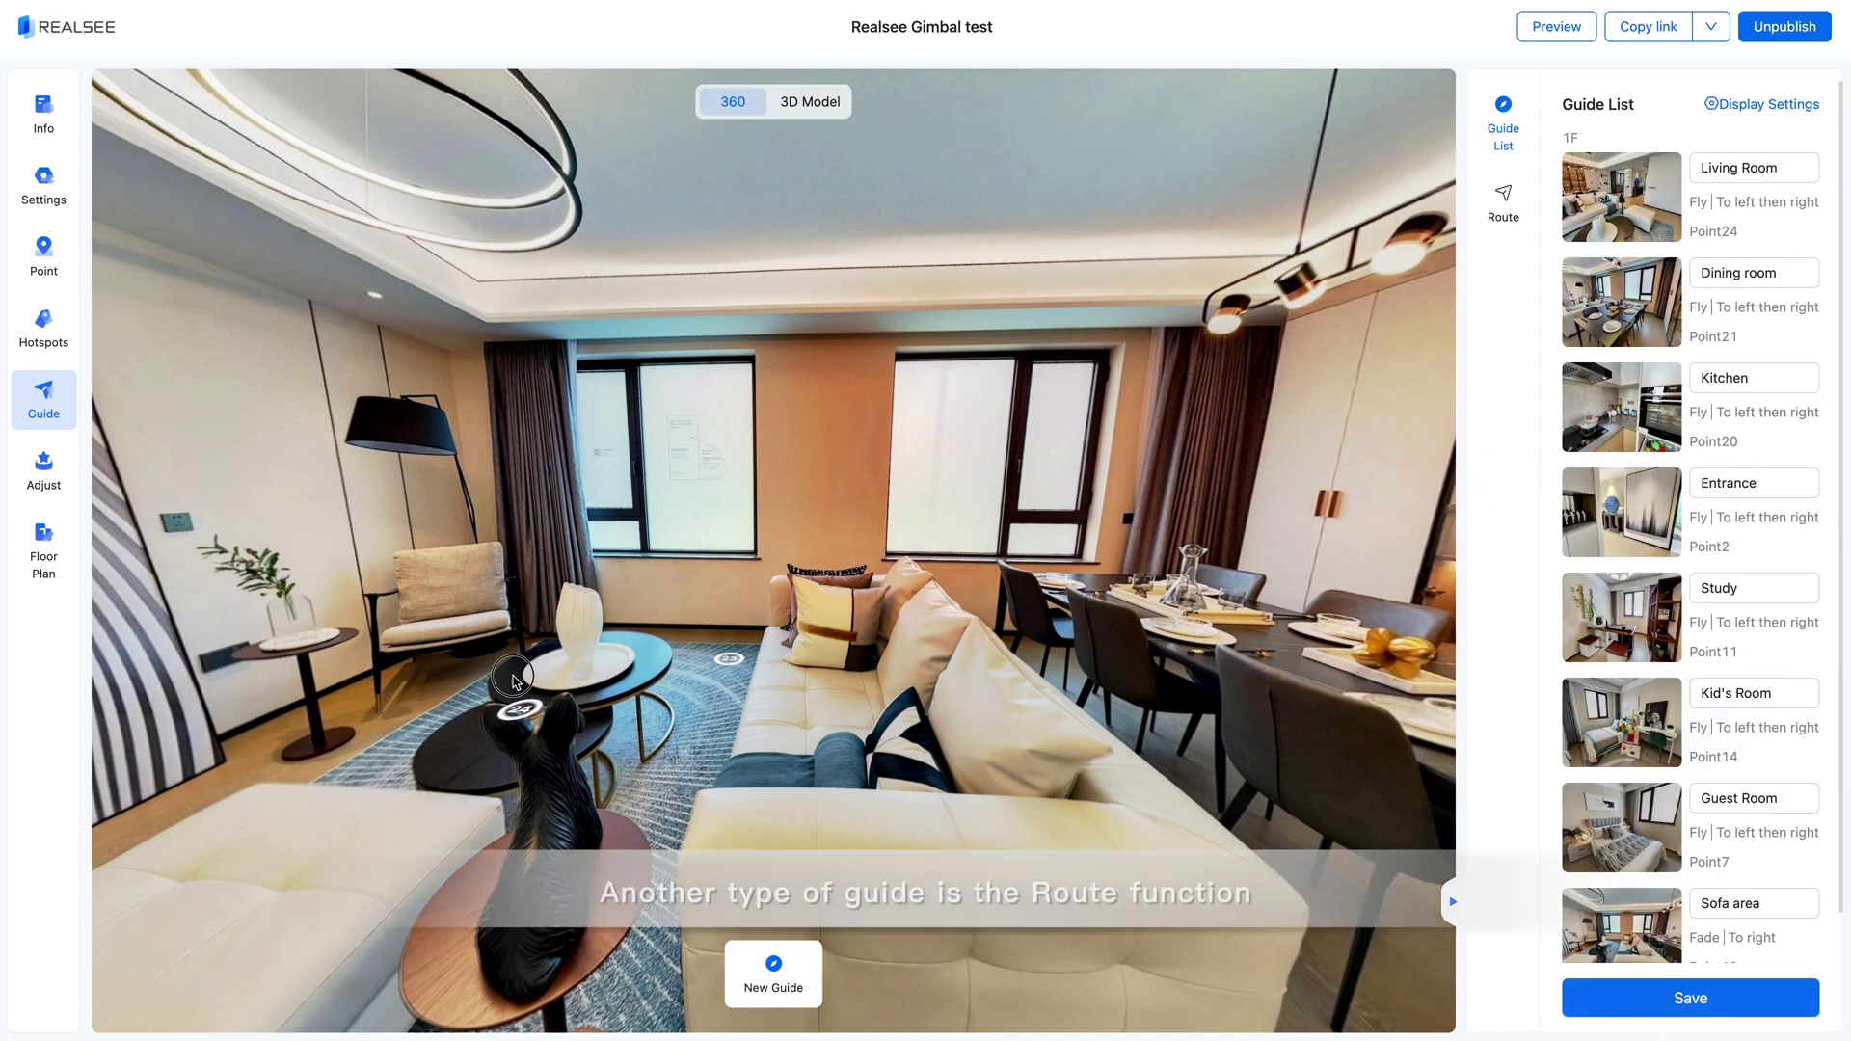
Create a new route starting beside the dining table and add Point22, Point21, Point17, Point1 and Point2 up to the entrance door
left_click(1507, 214)
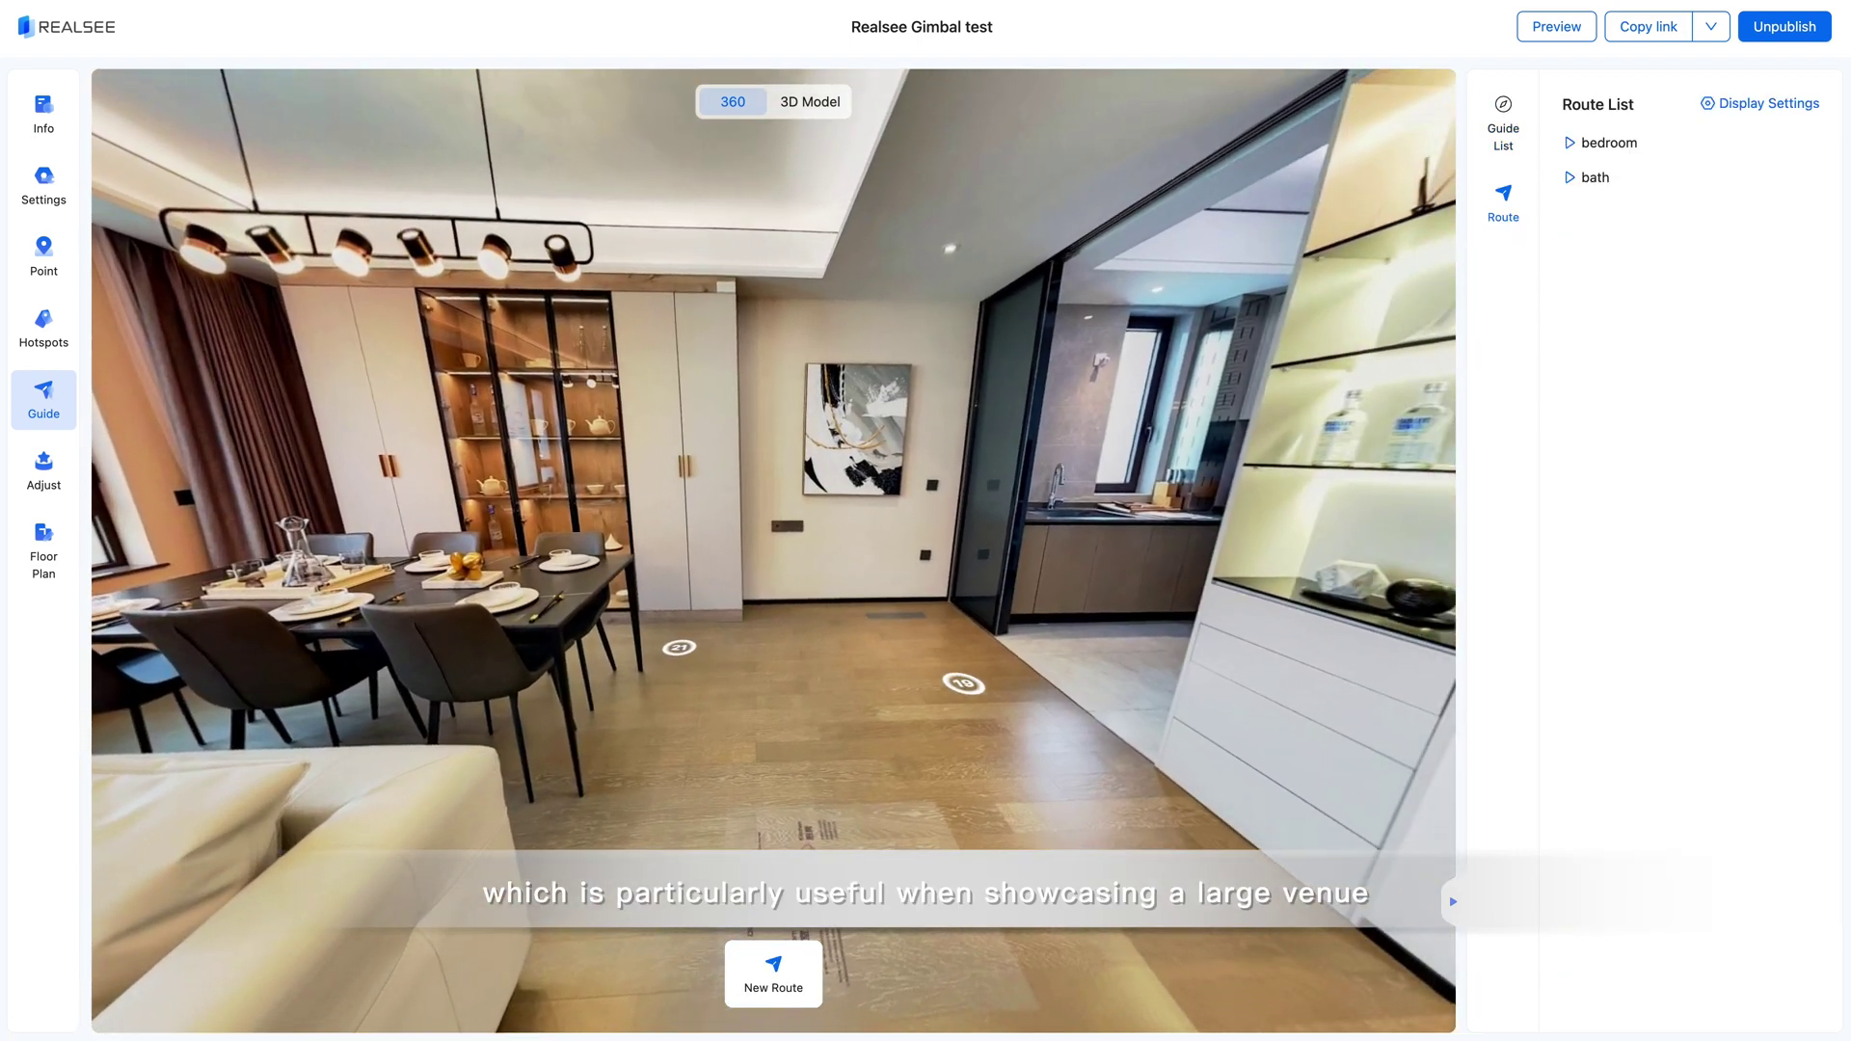
left_click(950, 831)
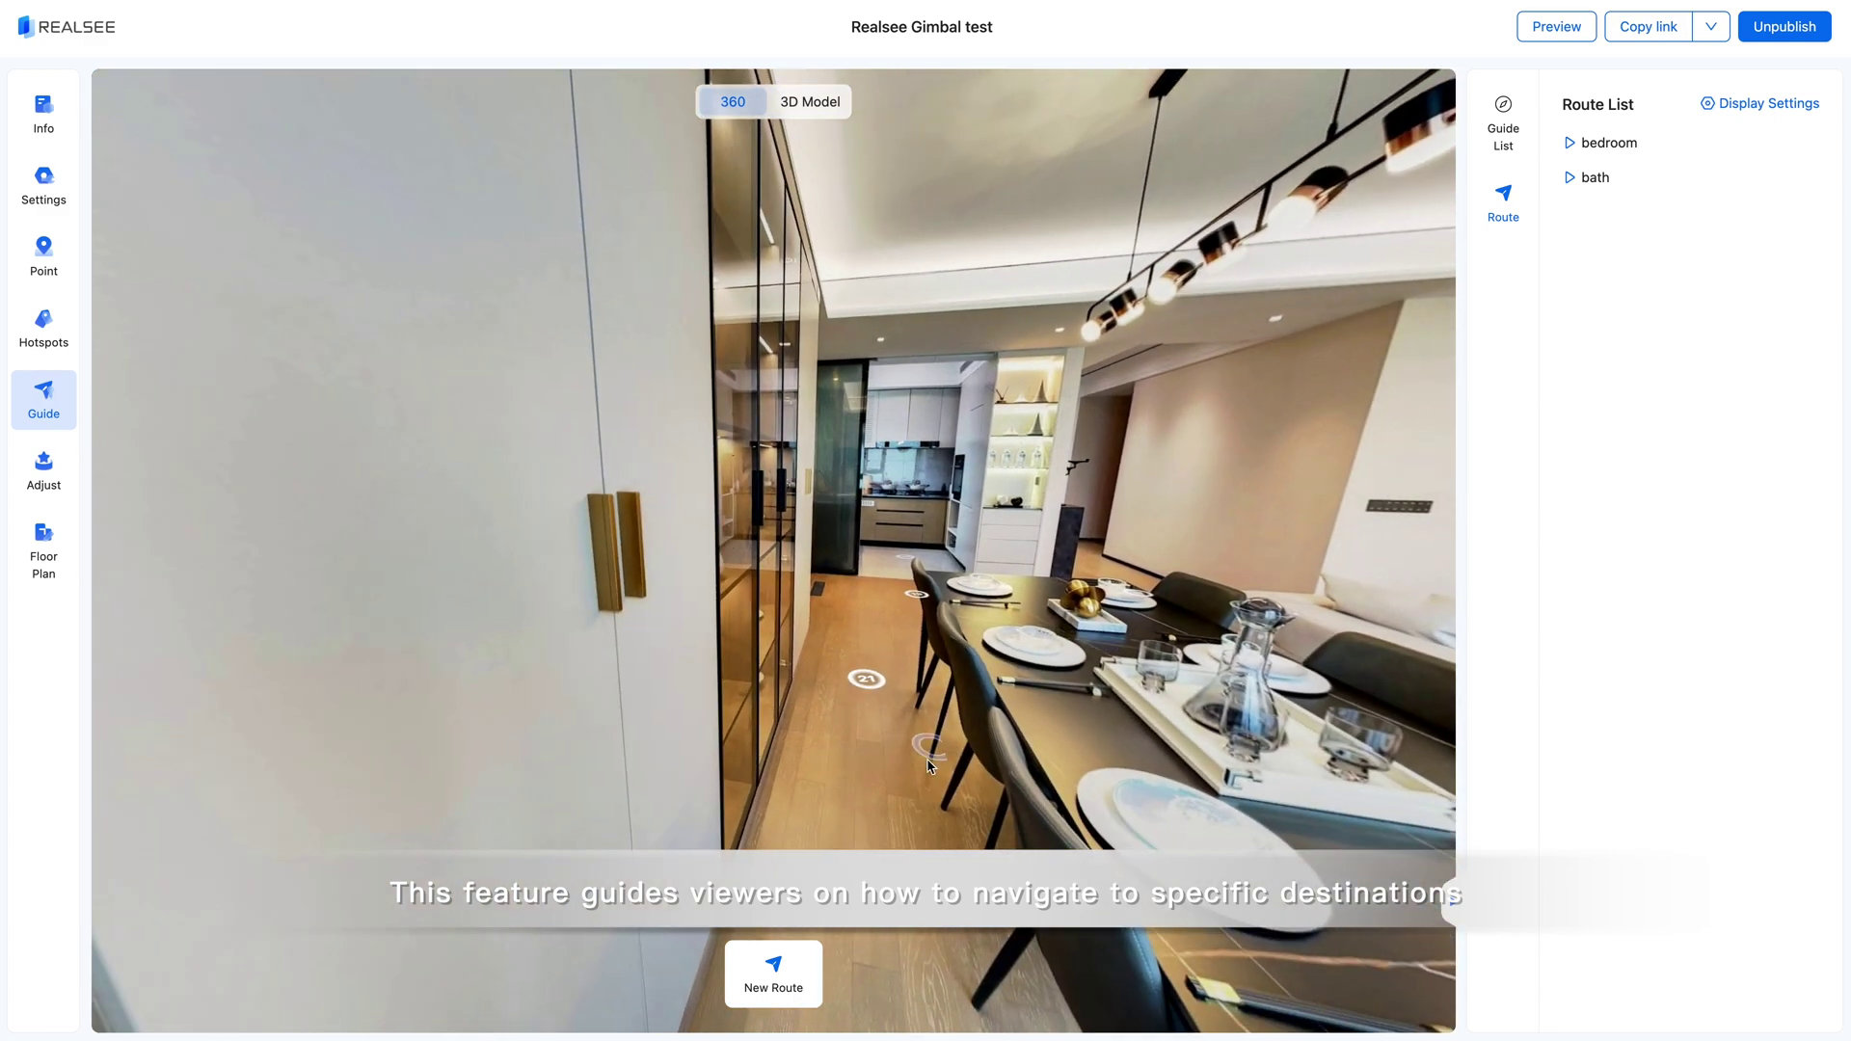
left_click(762, 989)
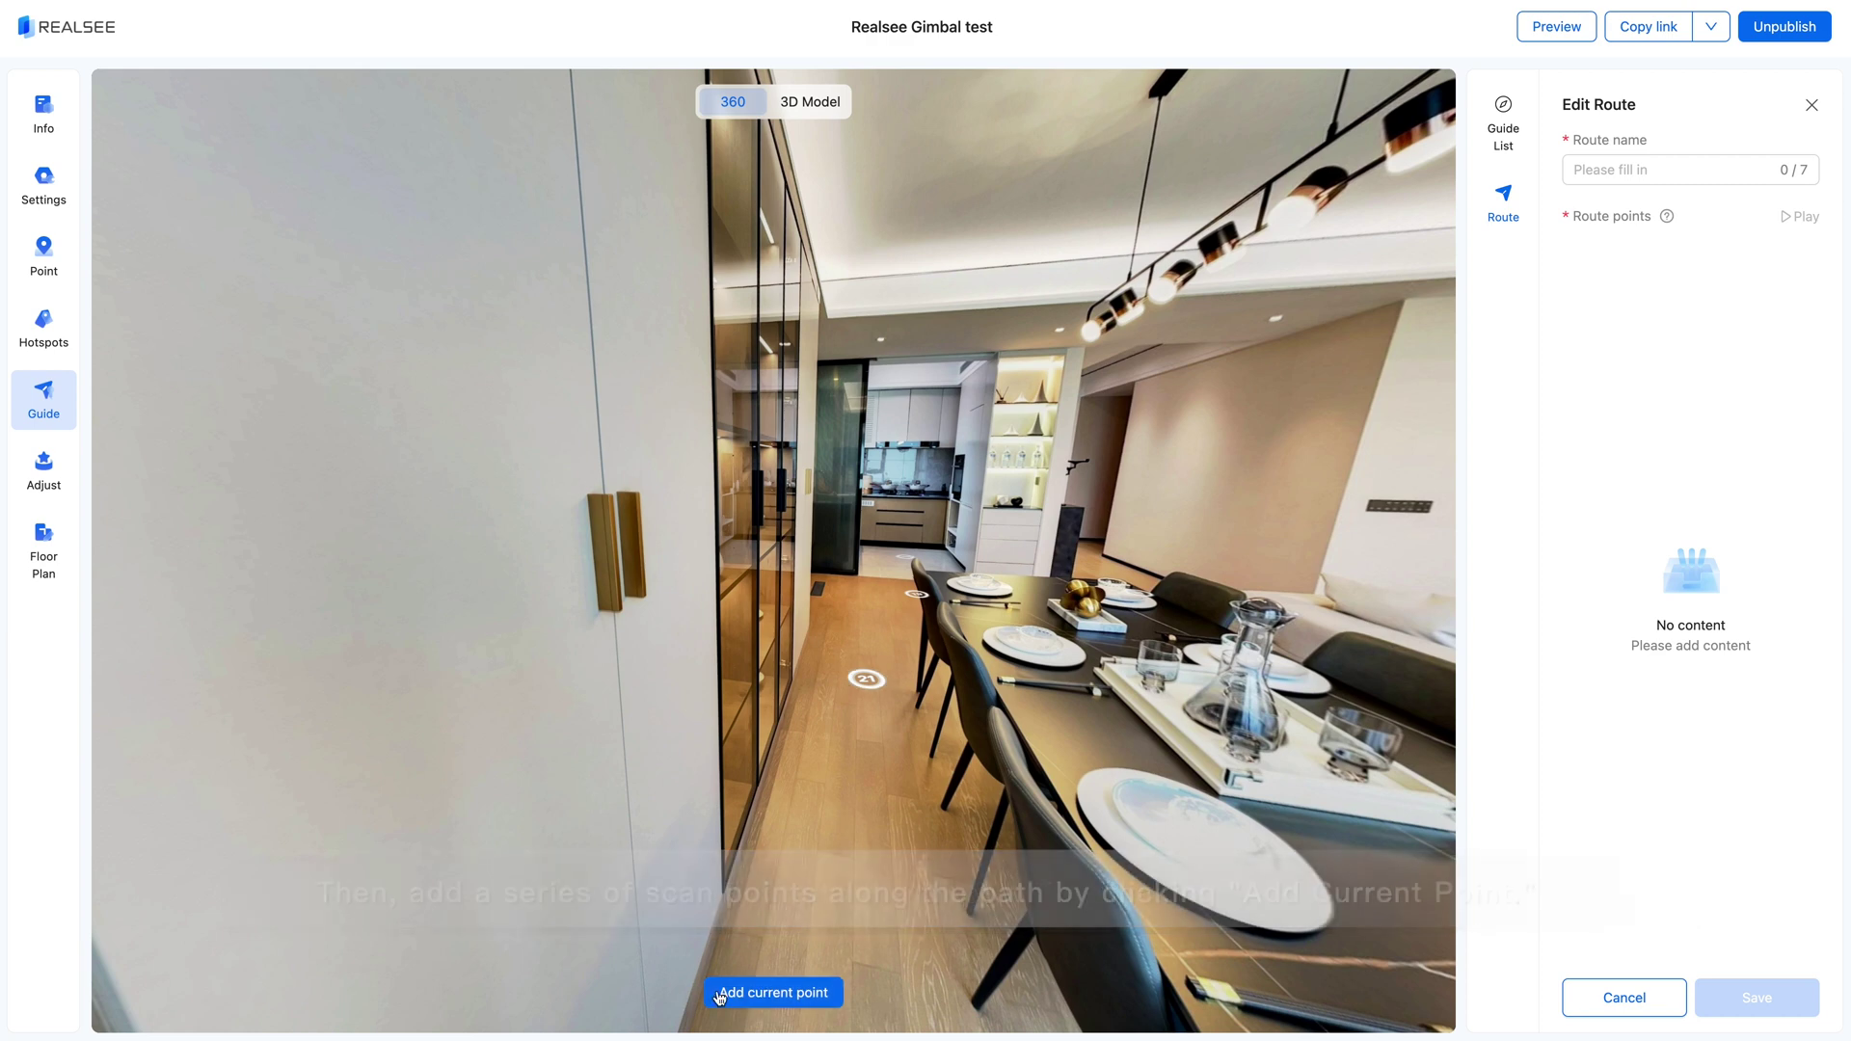
left_click(736, 995)
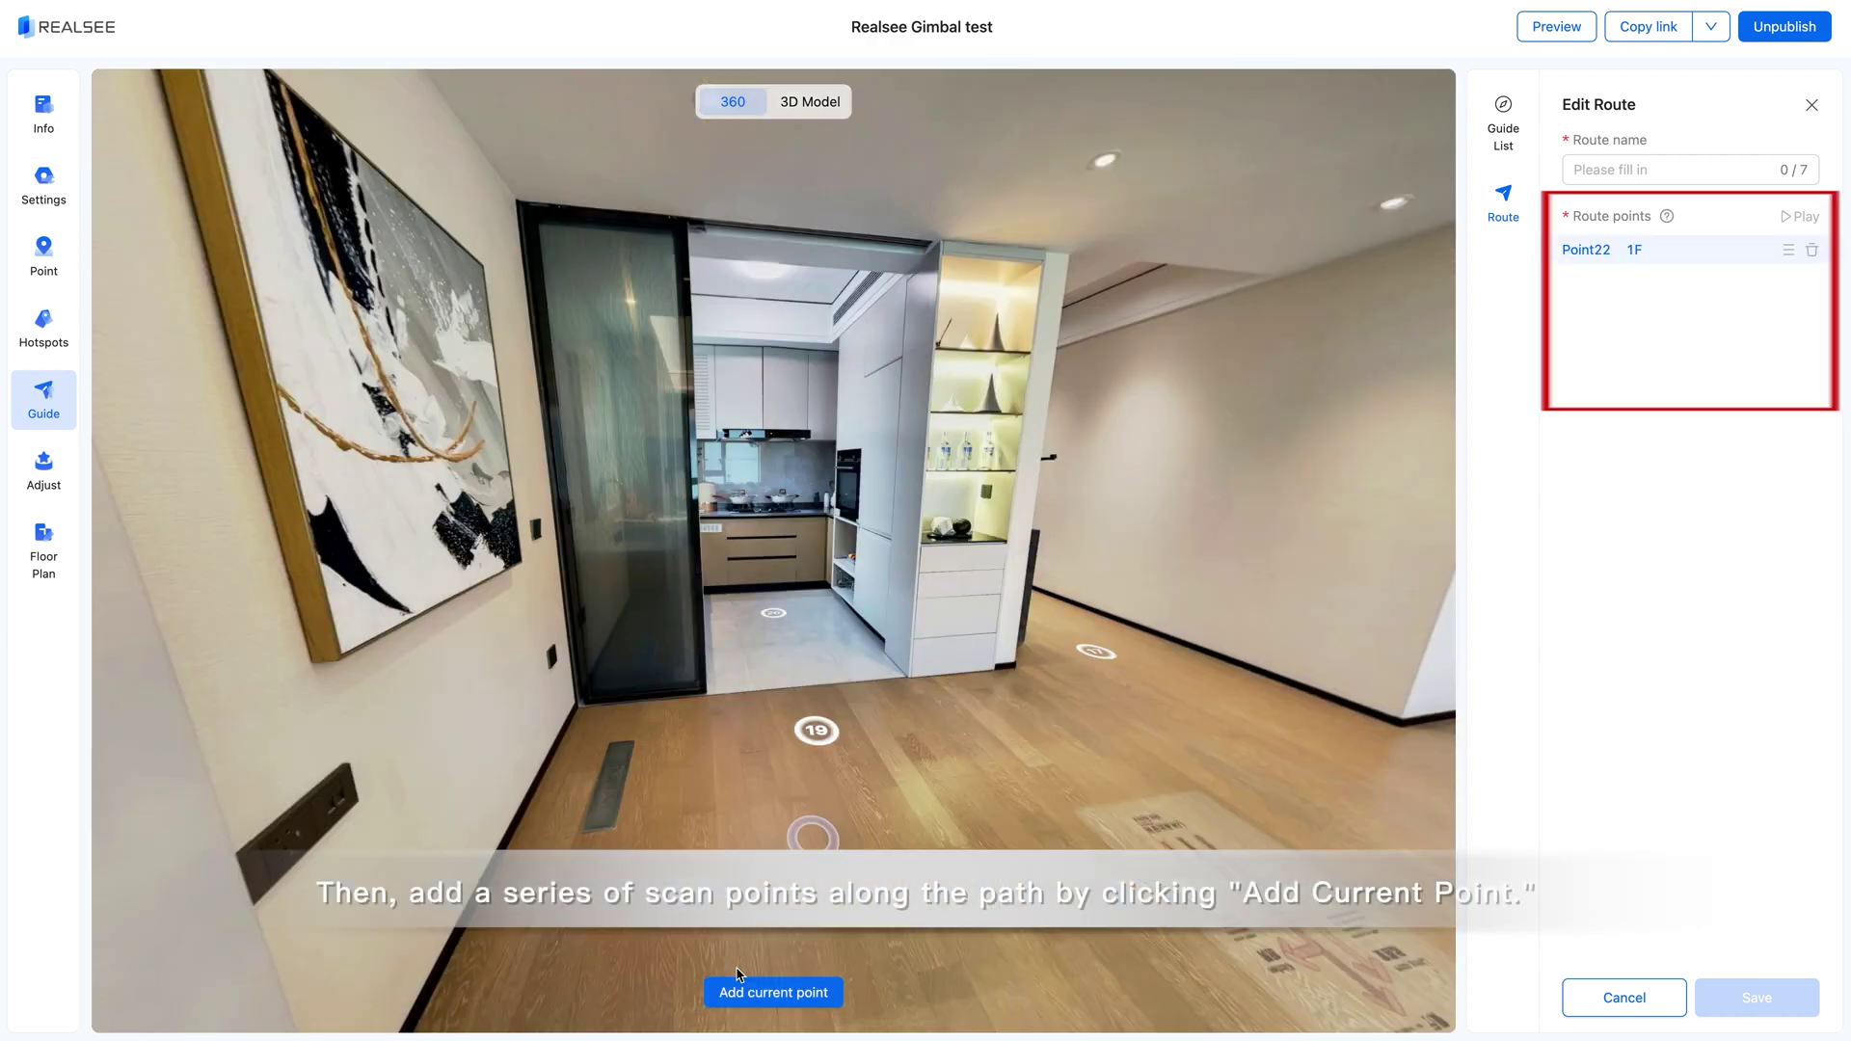
left_click(729, 991)
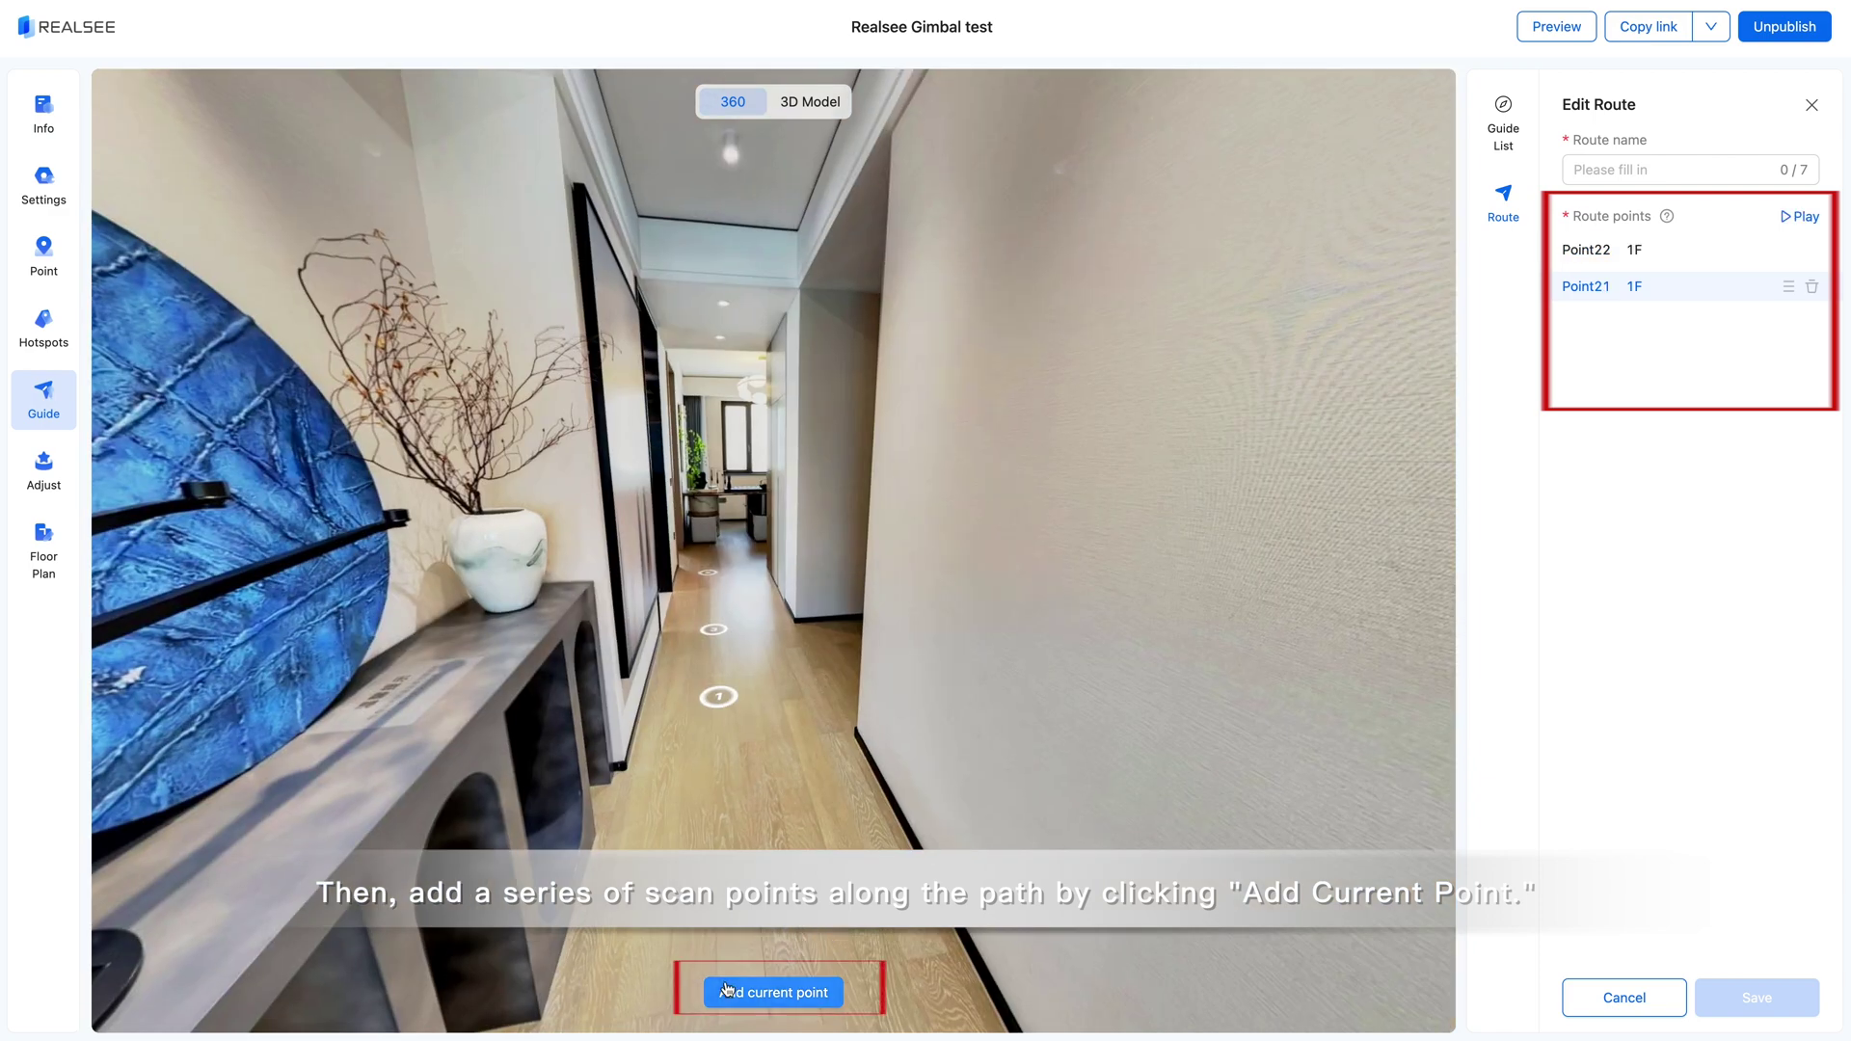
left_click(732, 991)
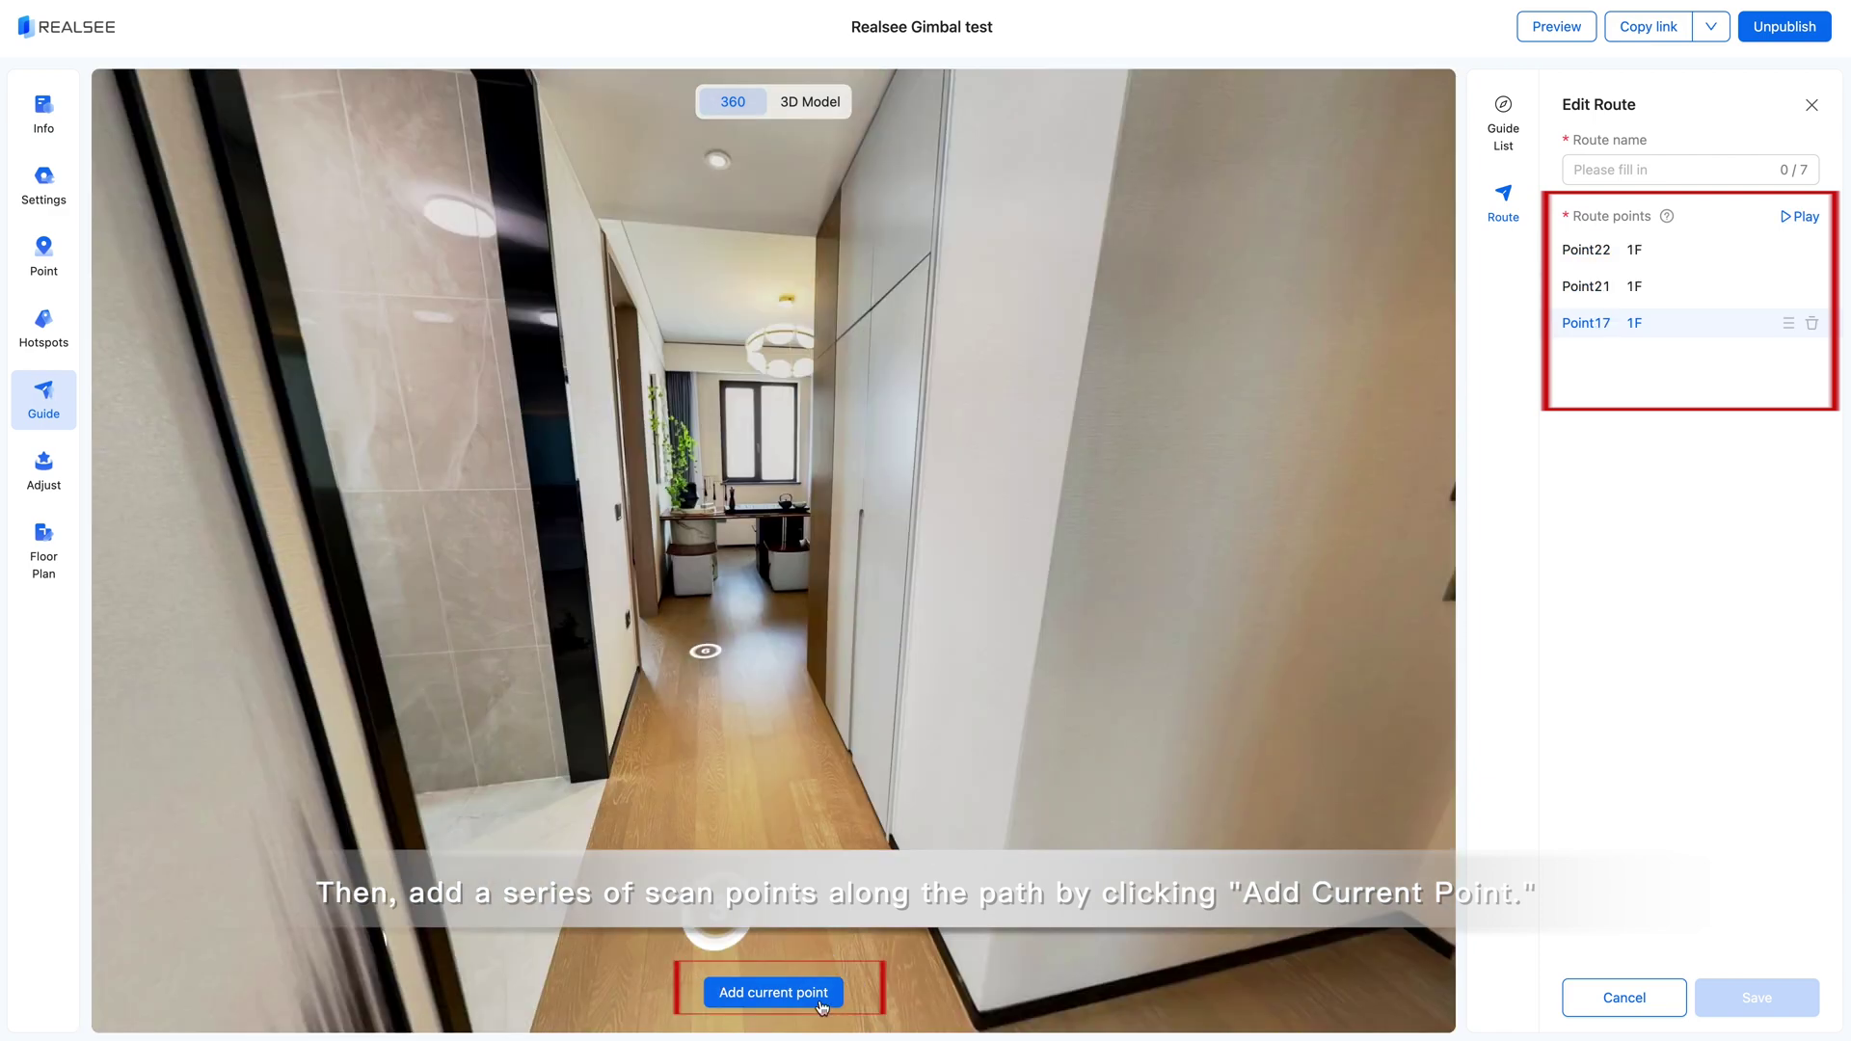
left_click(752, 994)
left_click(771, 997)
Name the new route "door" and save it
left_click(1638, 169)
type("door")
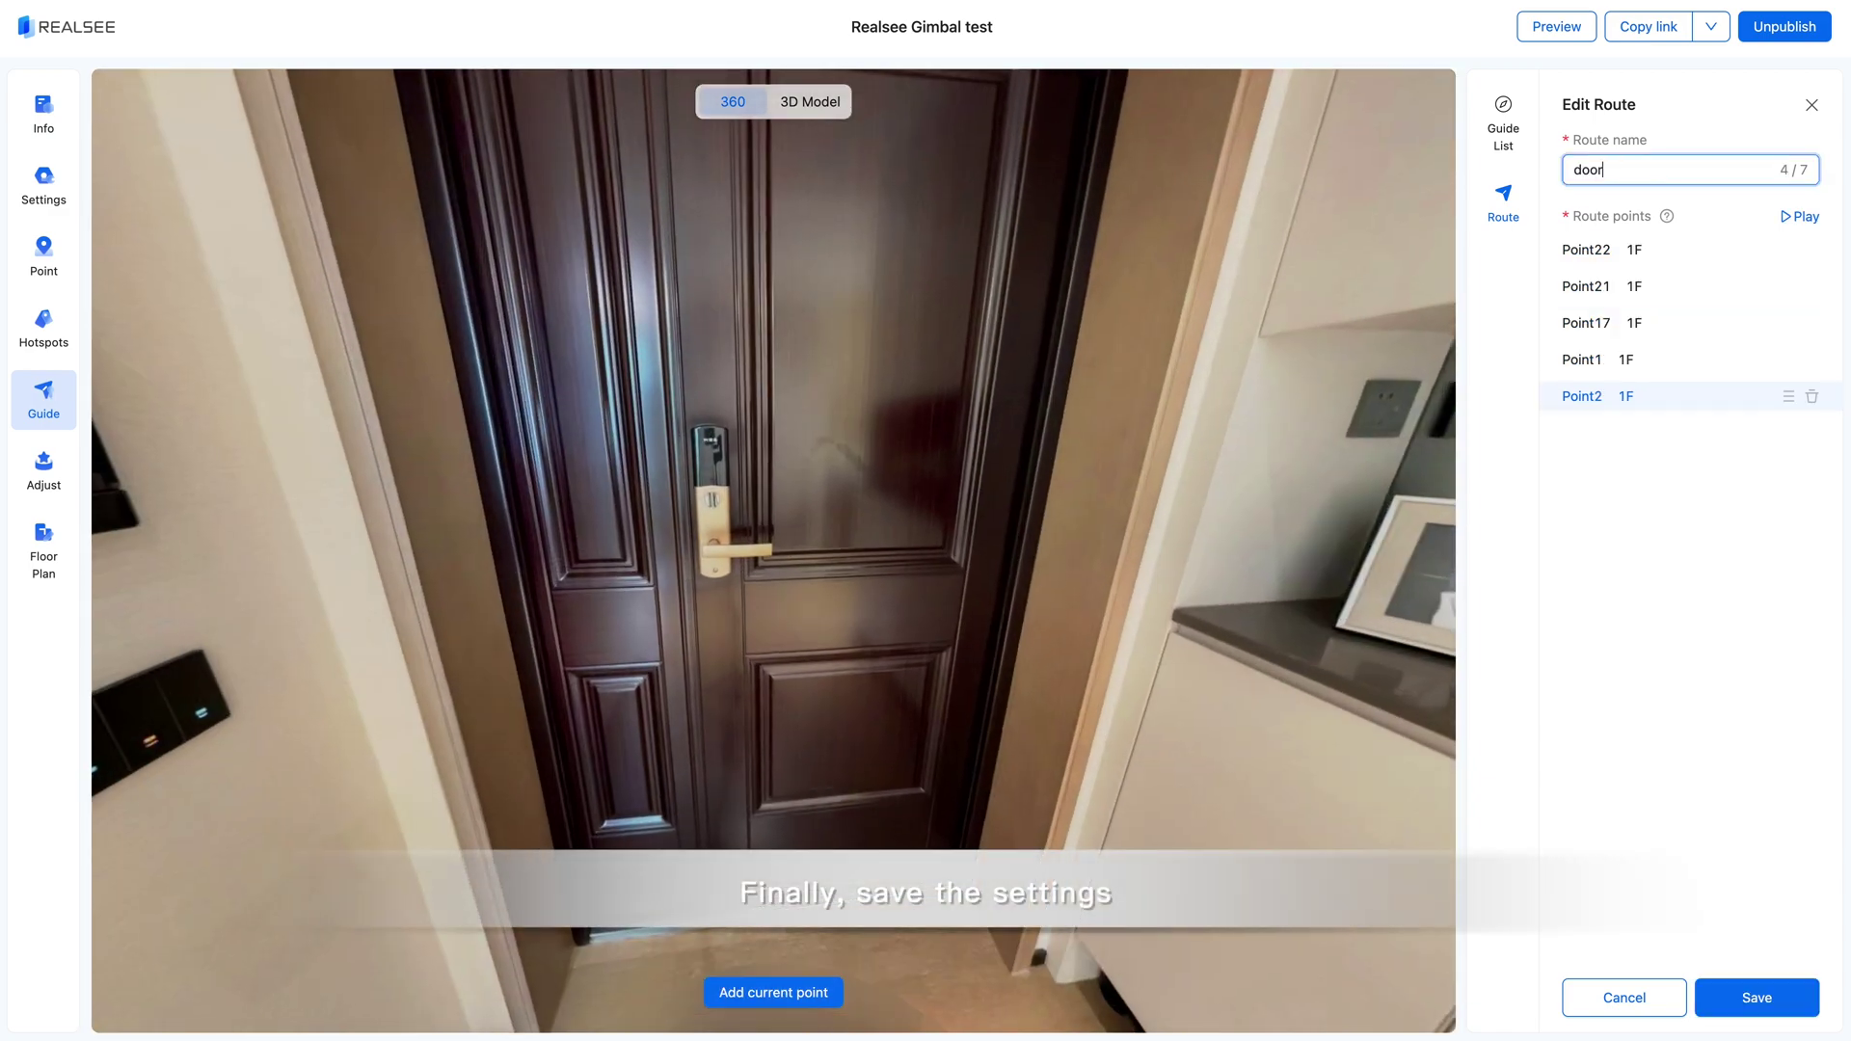
left_click(1821, 887)
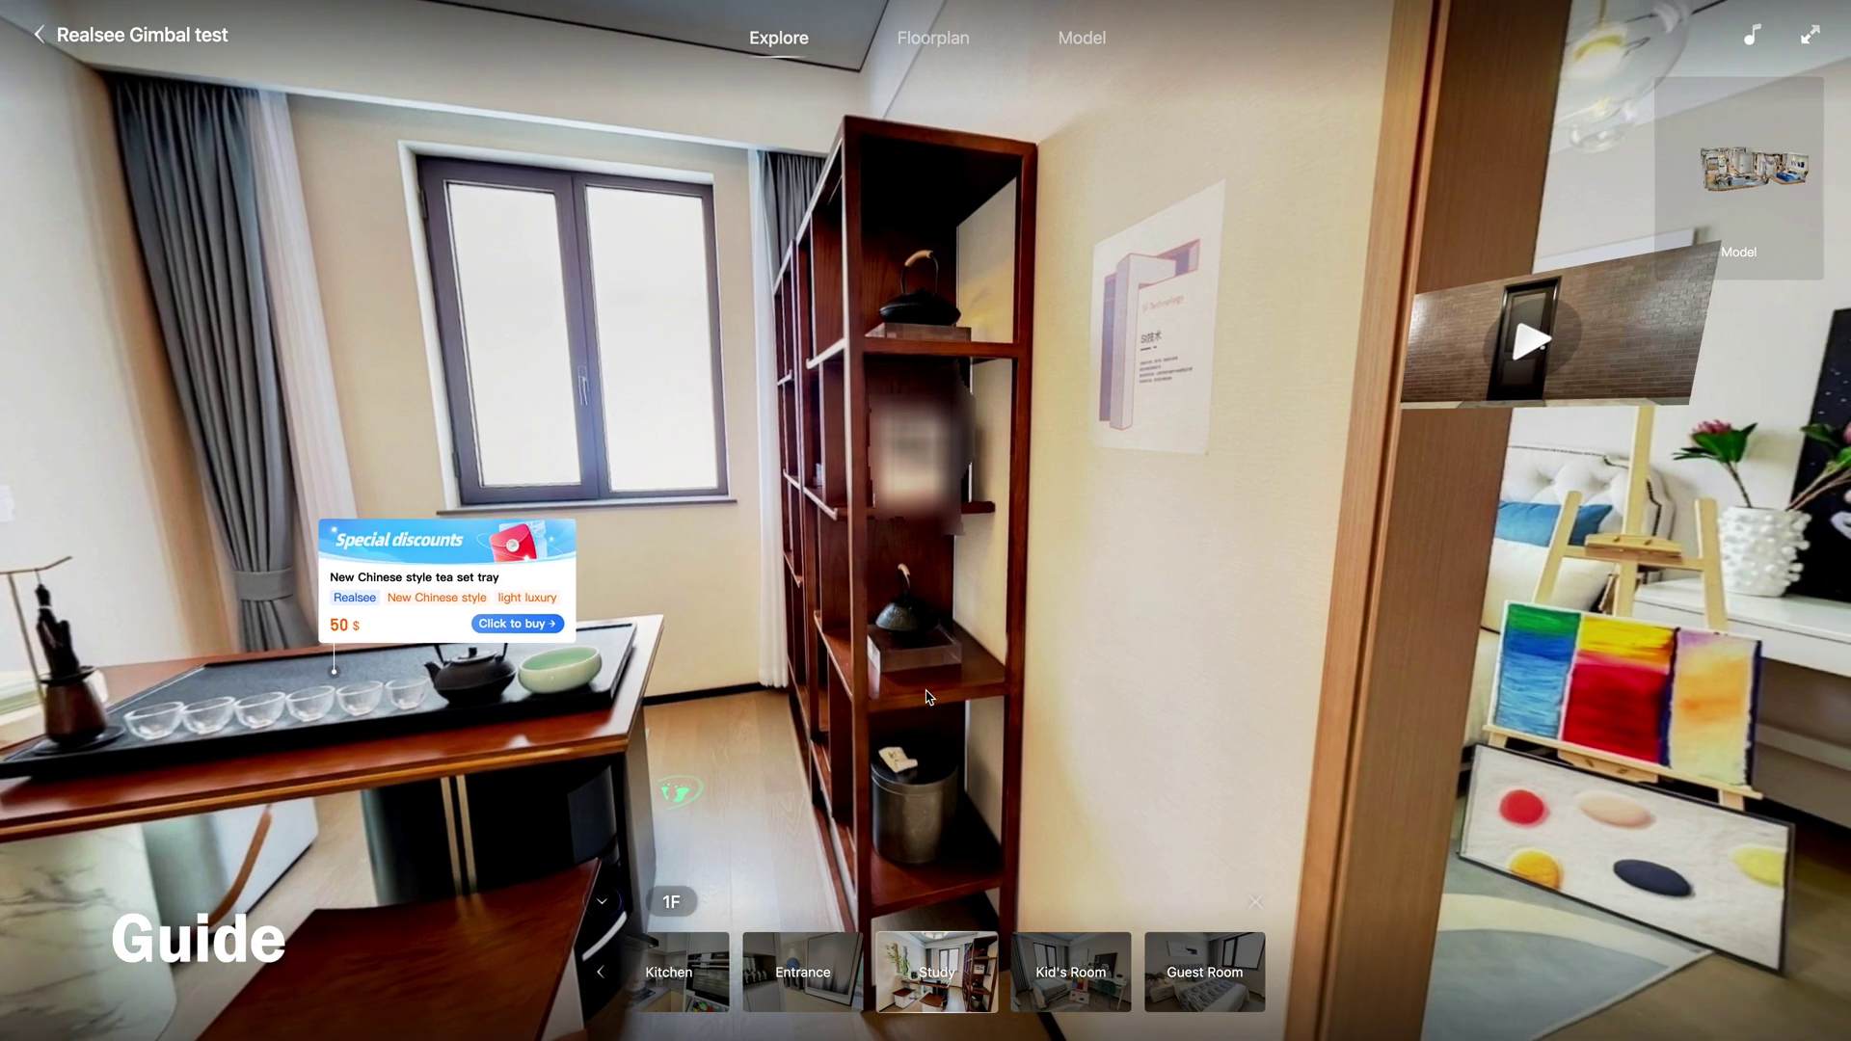
left_click(611, 909)
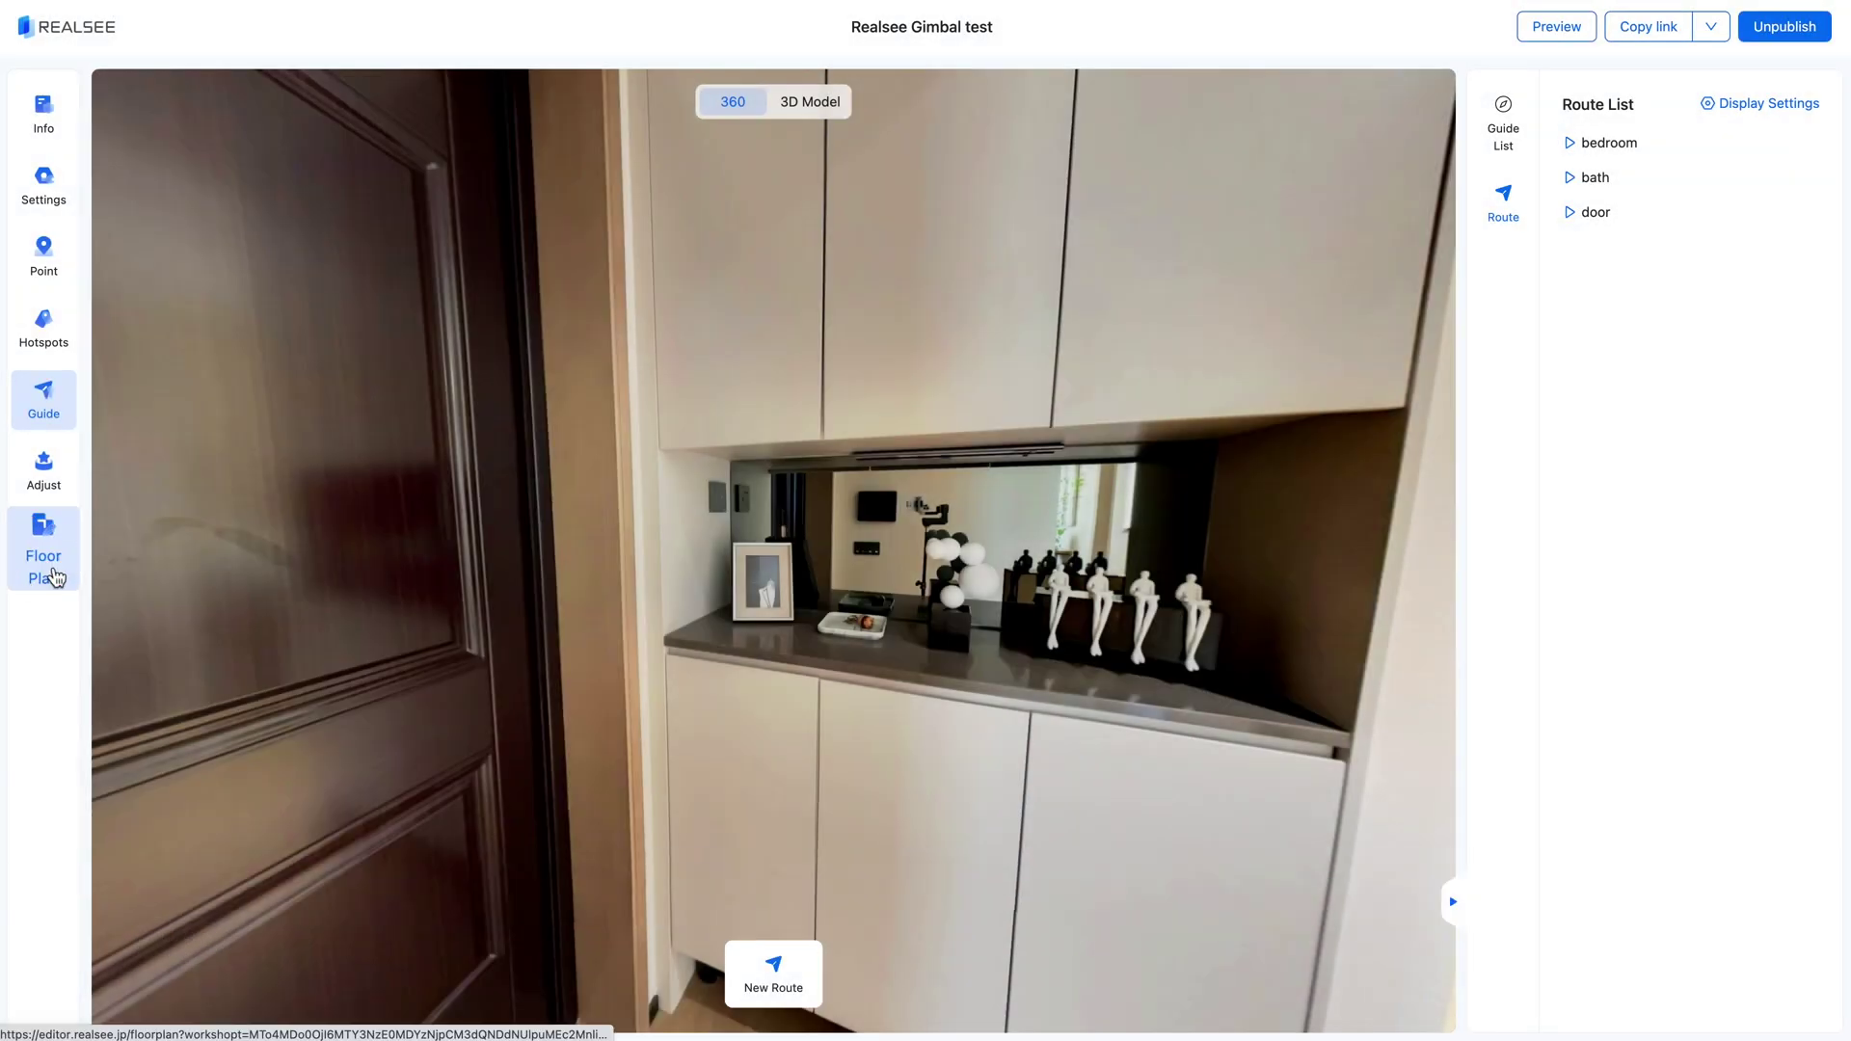
Open the floor plan editor and draw exterior walls around the living and dining area, from its upper-left corner clockwise to the hallway at Point17
left_click(55, 577)
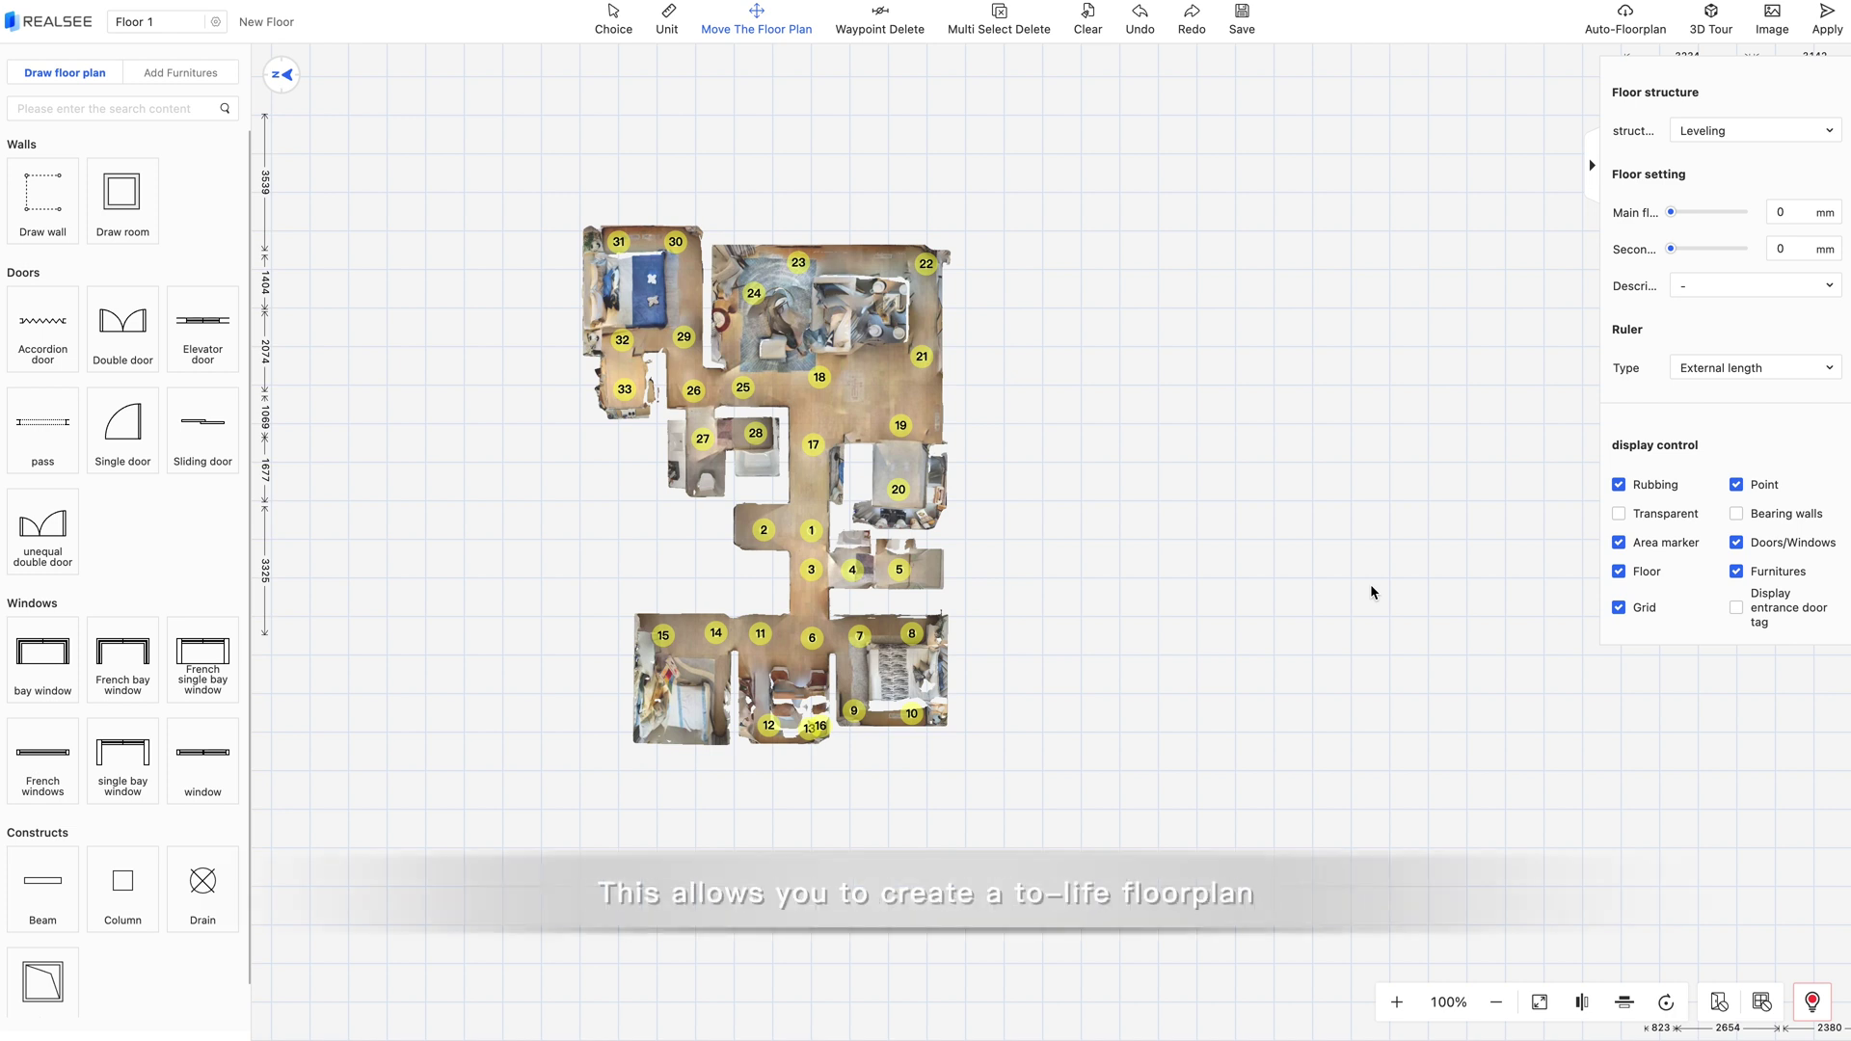
left_click(47, 200)
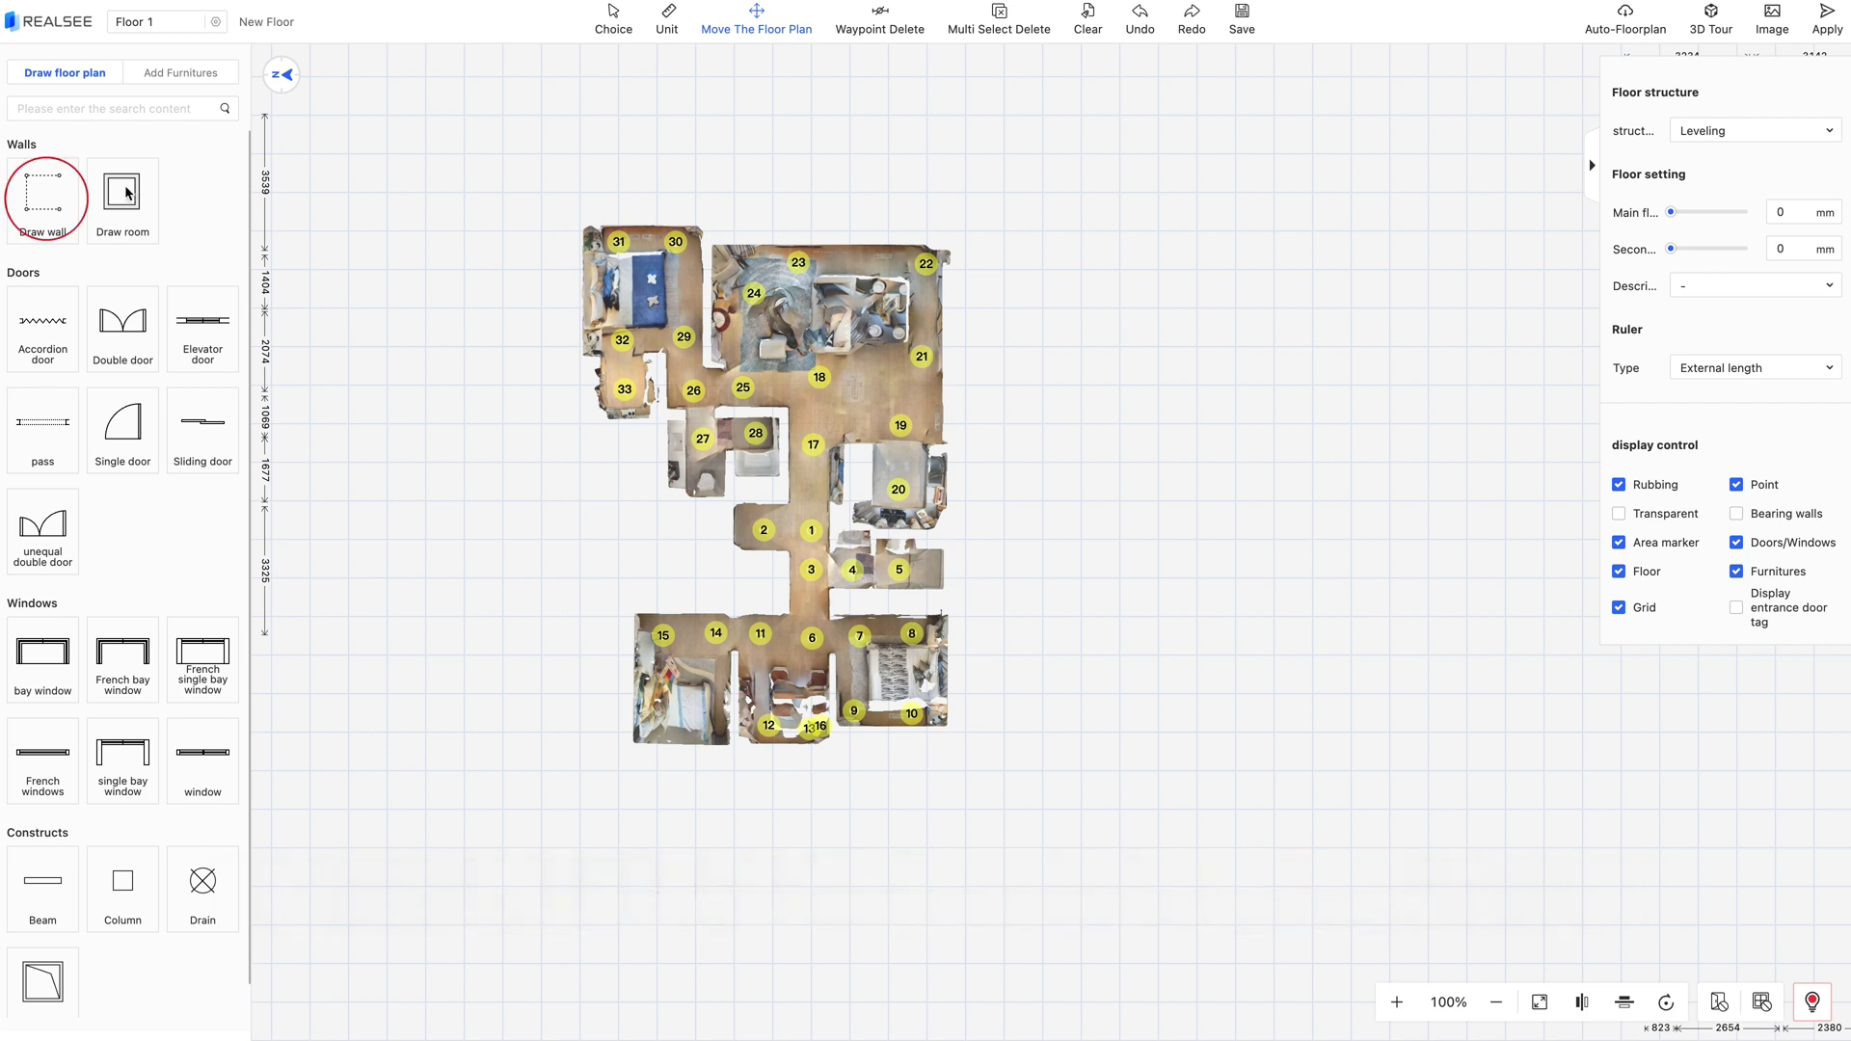
left_click(712, 238)
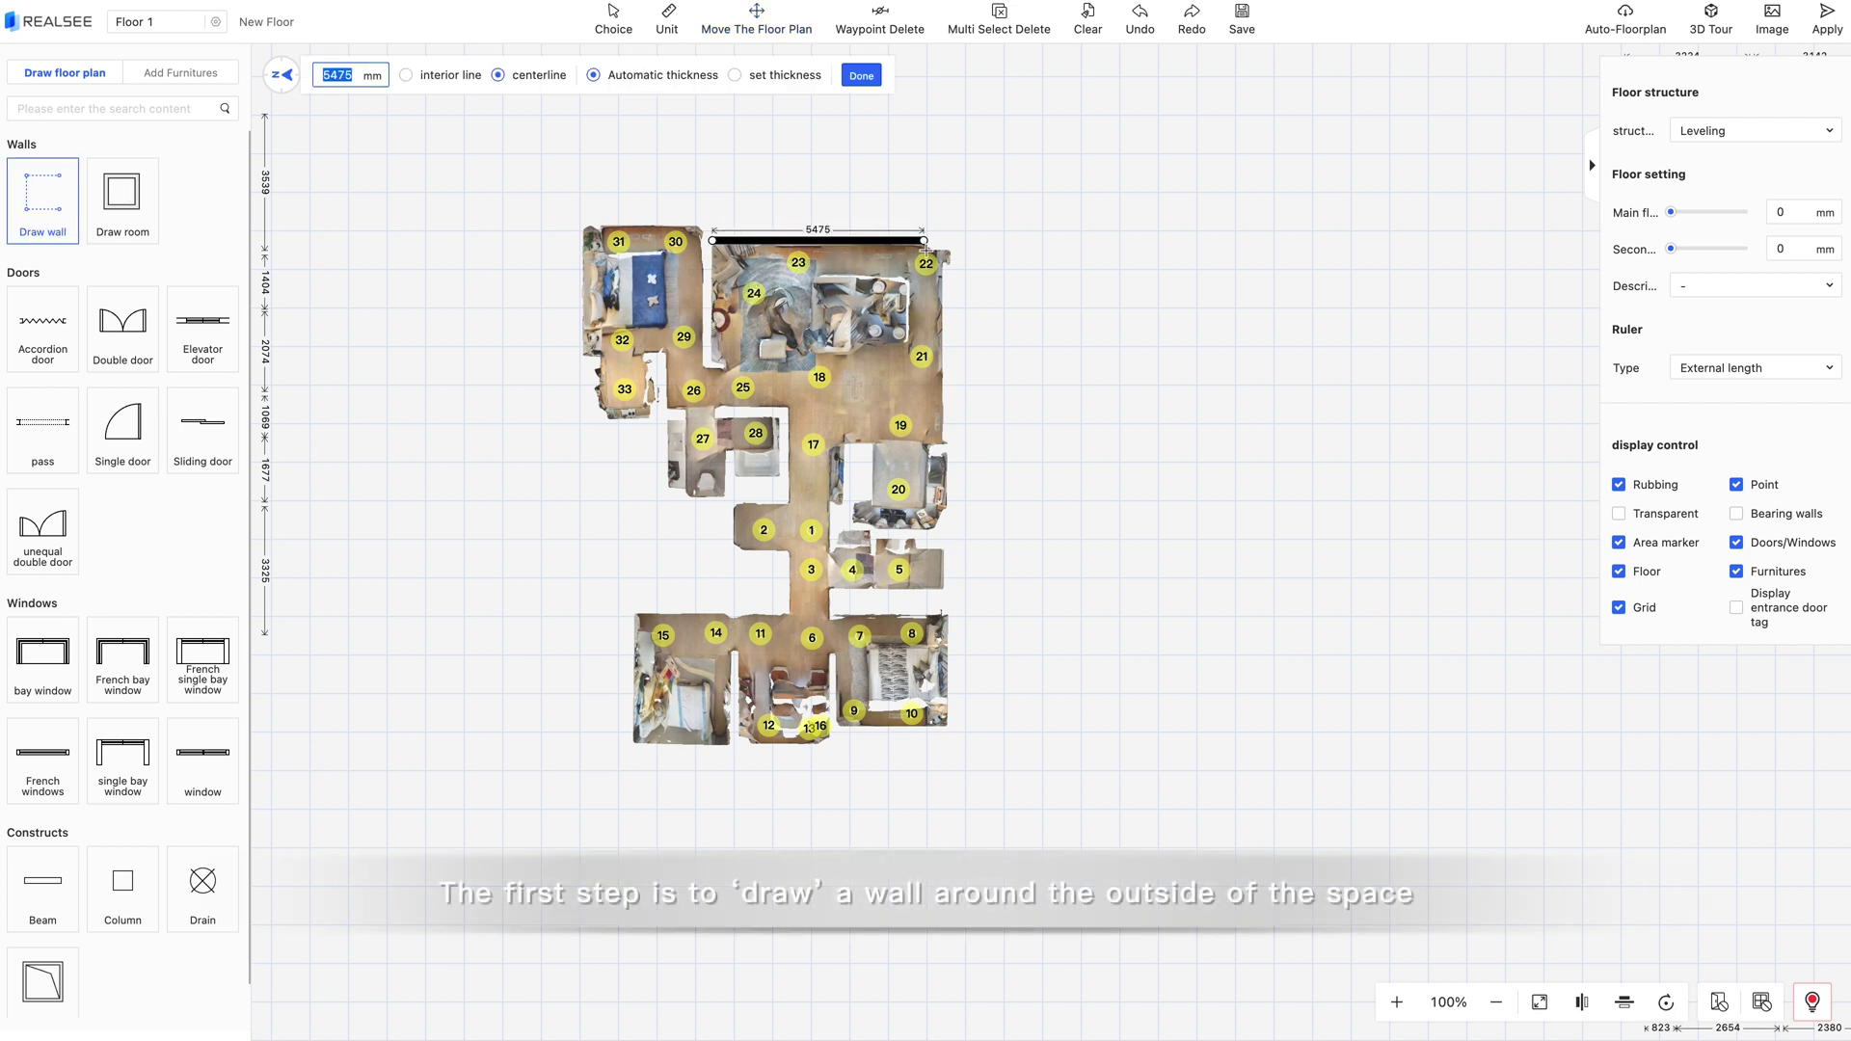
left_click(946, 240)
left_click(947, 439)
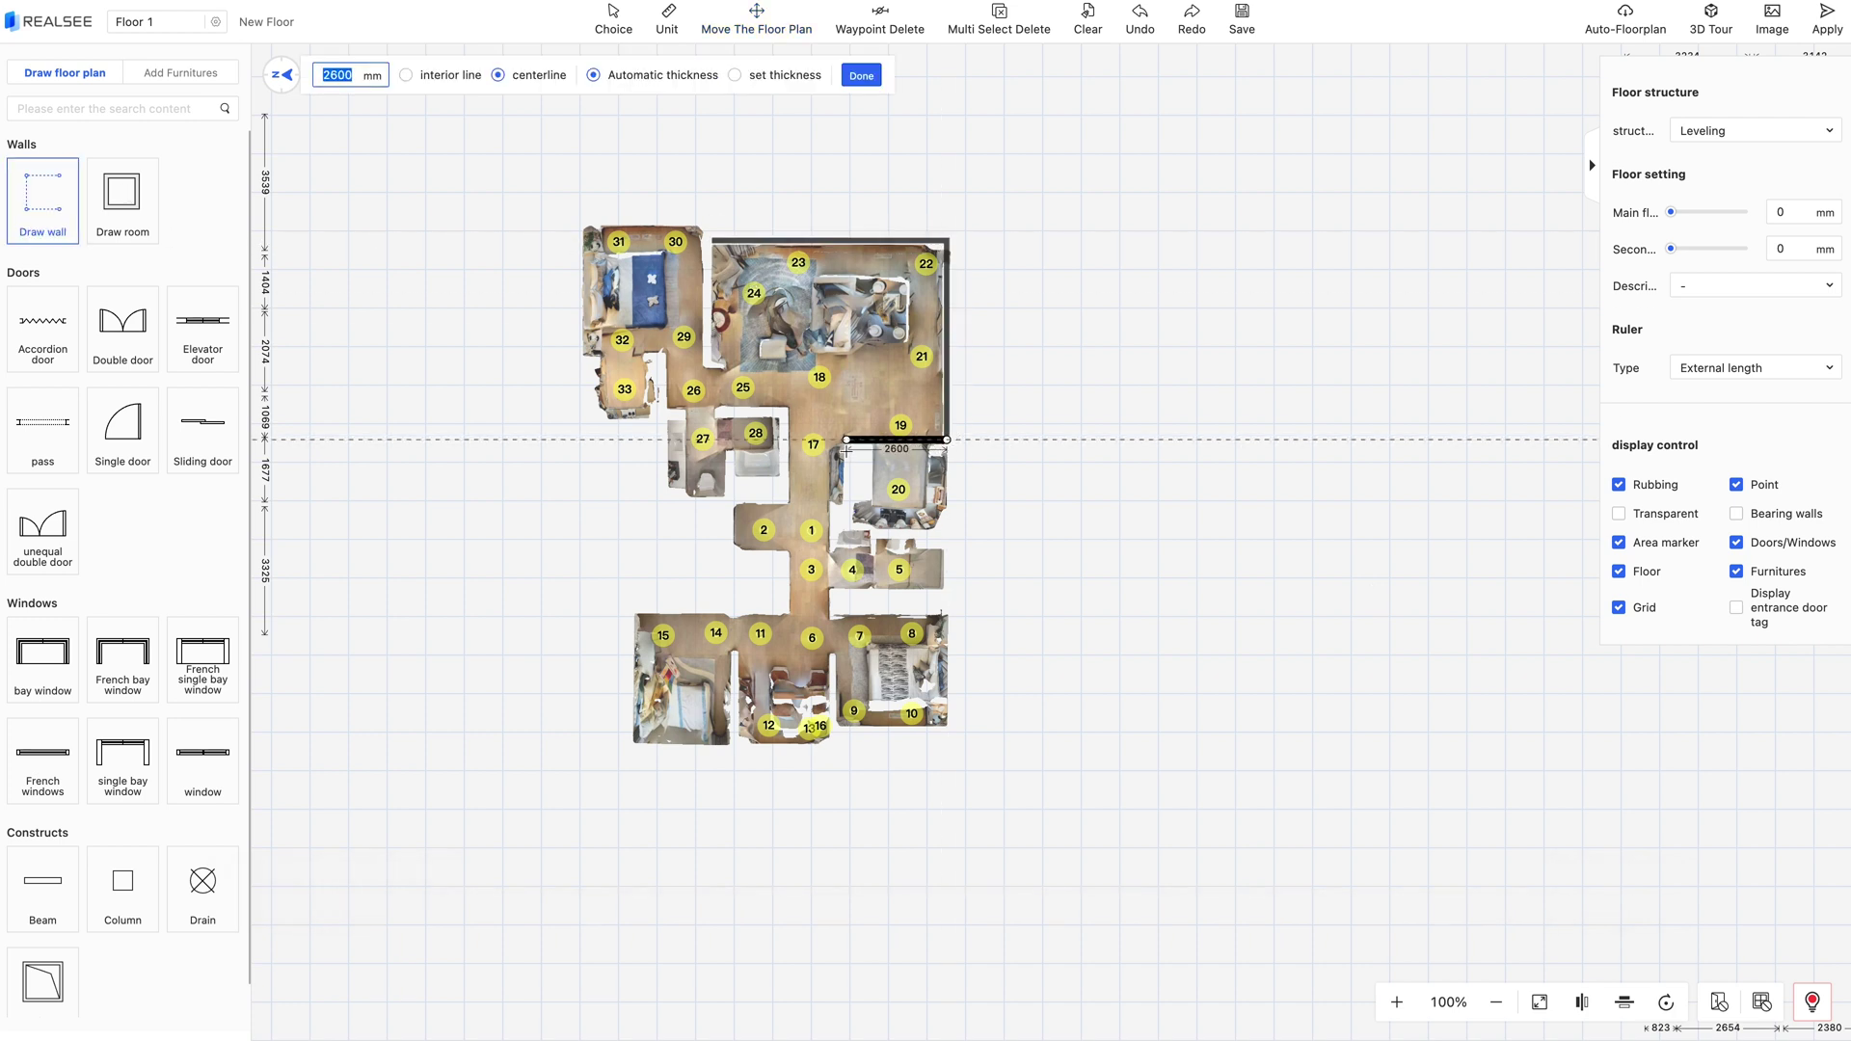
left_click(789, 440)
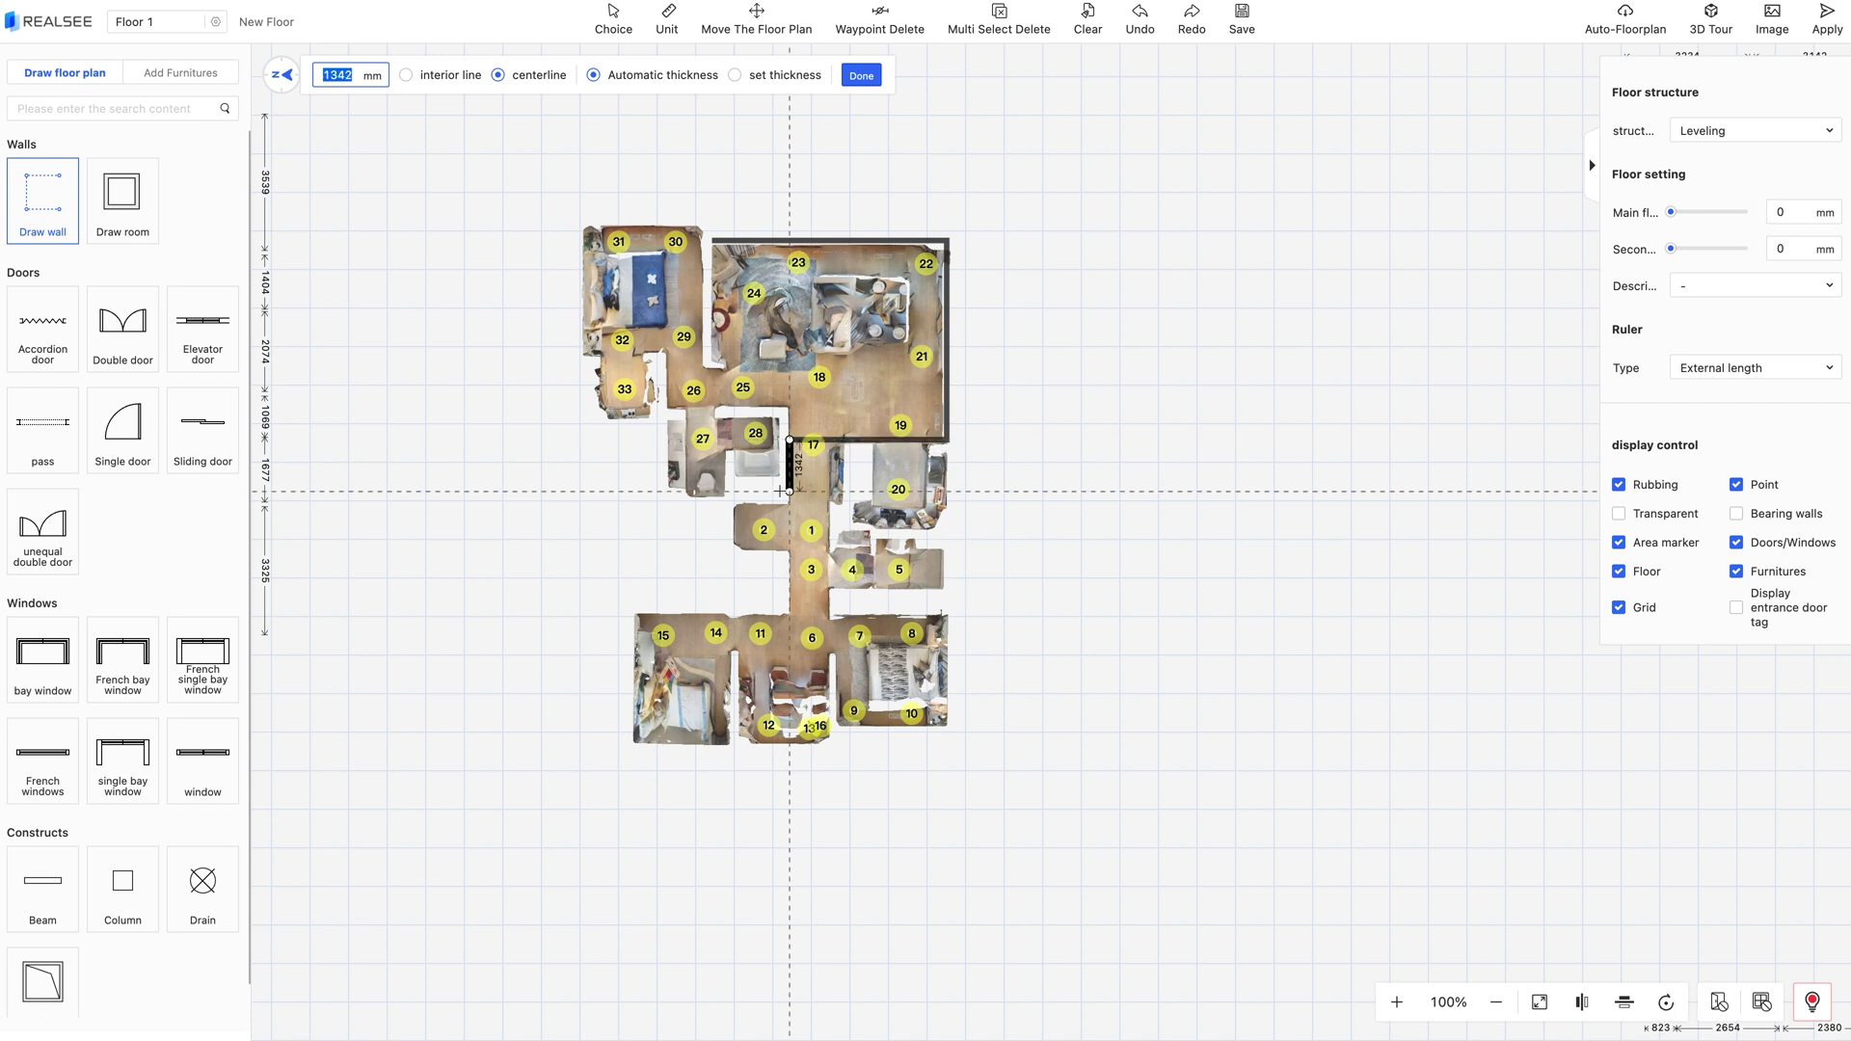
Continue the exterior walls around the bathroom at Points 27 and 28 and the bedroom at Points 29 to 33, closing the outline
left_click(789, 492)
left_click(663, 491)
left_click(663, 416)
left_click(580, 416)
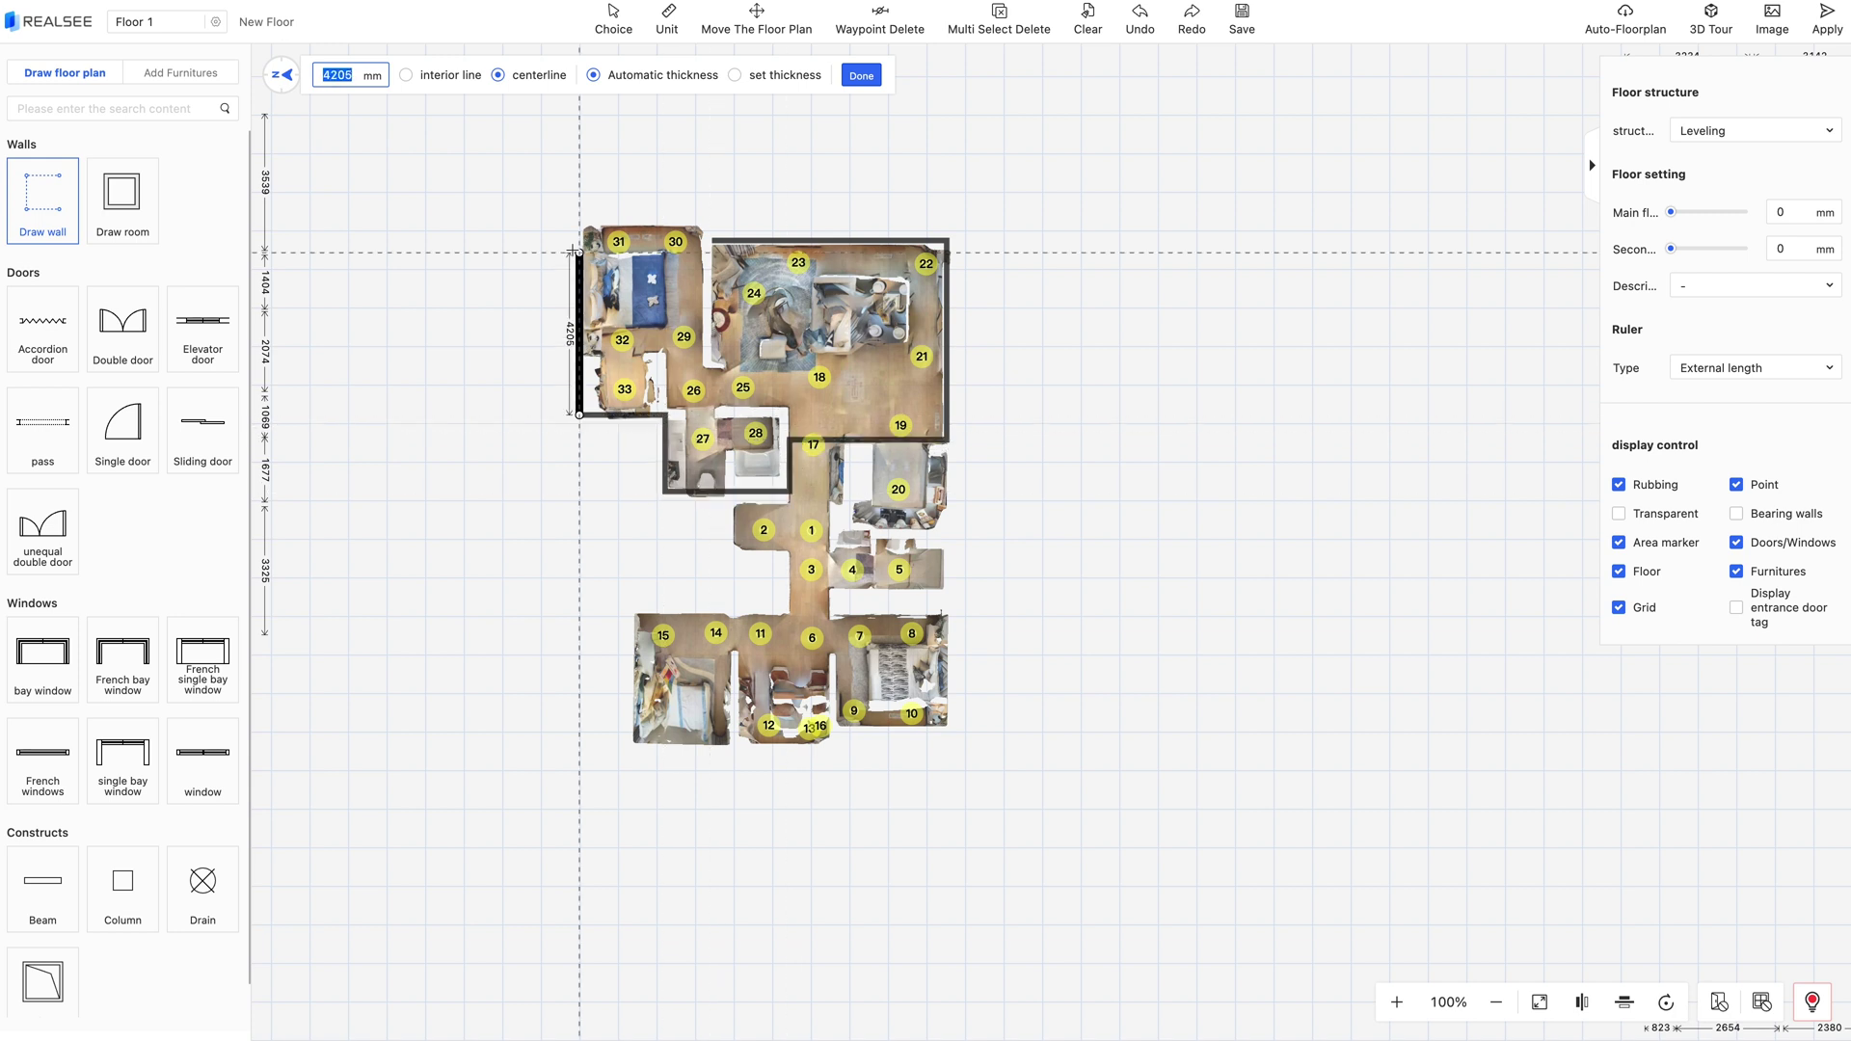
left_click(580, 222)
left_click(713, 221)
left_click(713, 238)
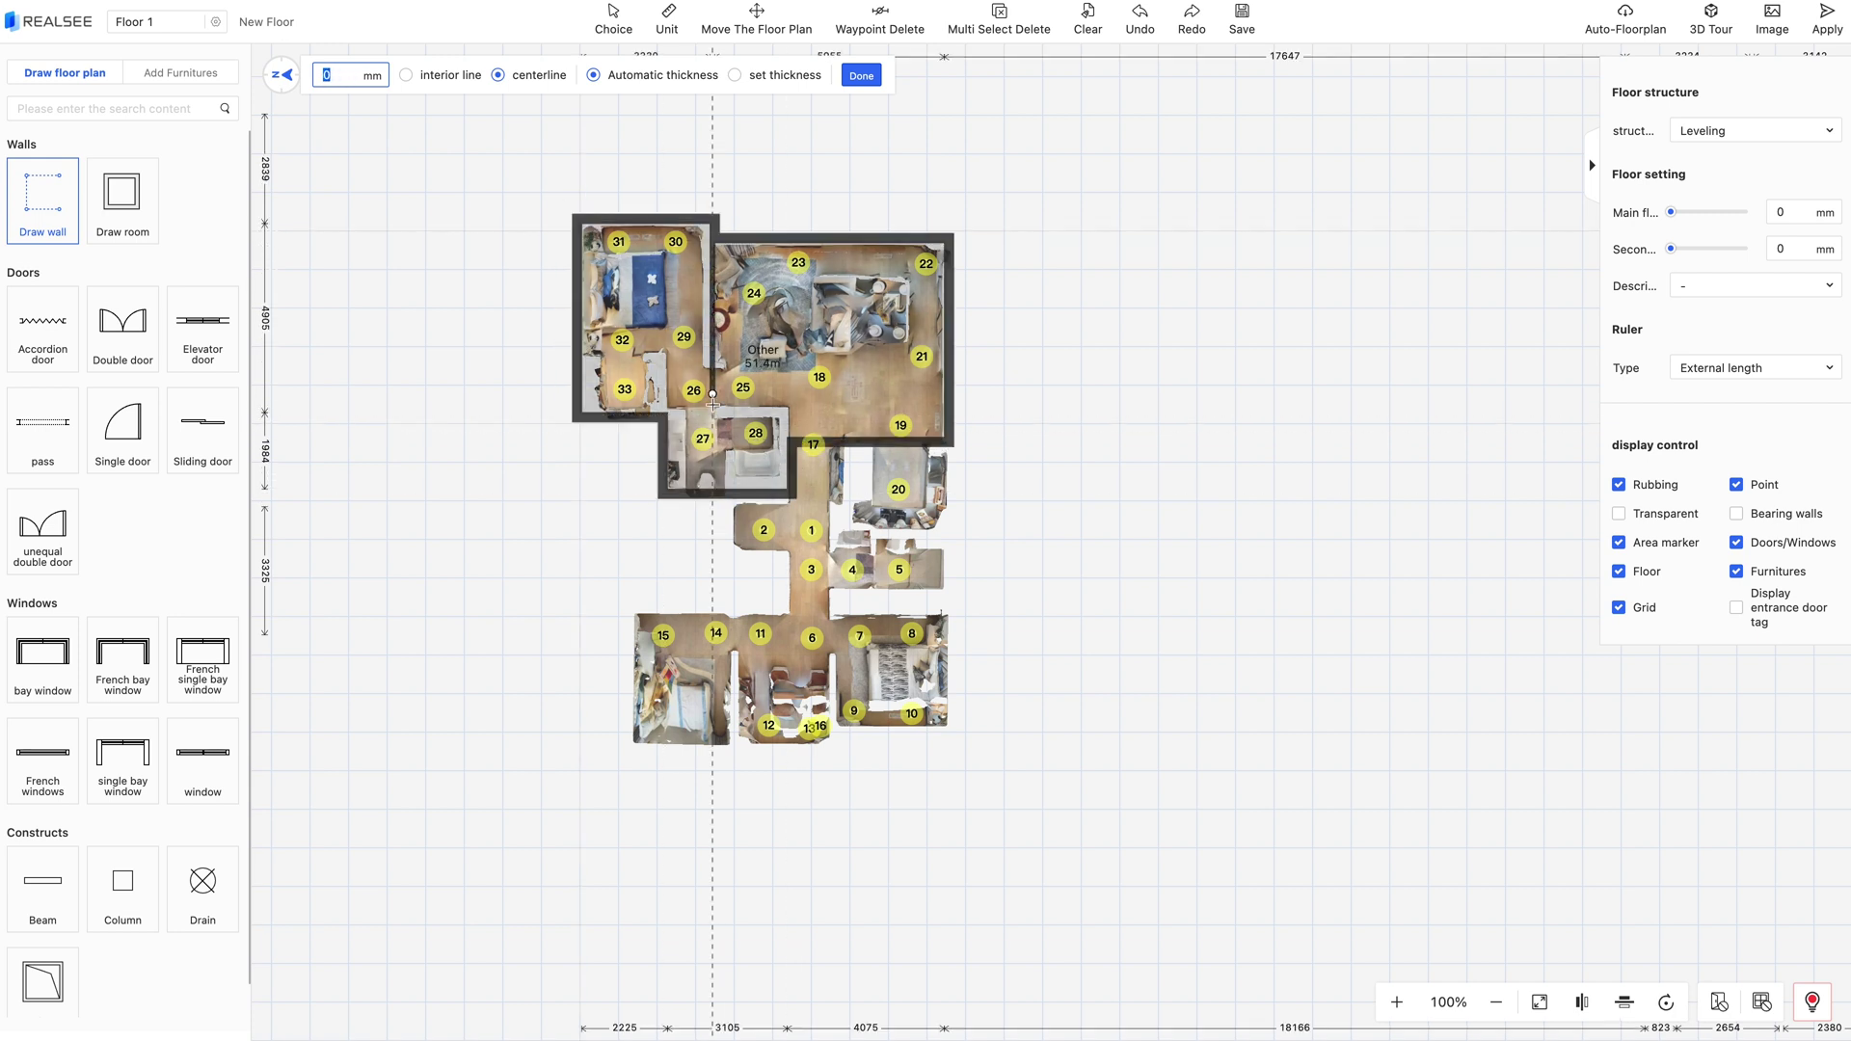
Draw interior walls separating the bedroom and the bathroom from the living area and from each other
double_click(790, 414)
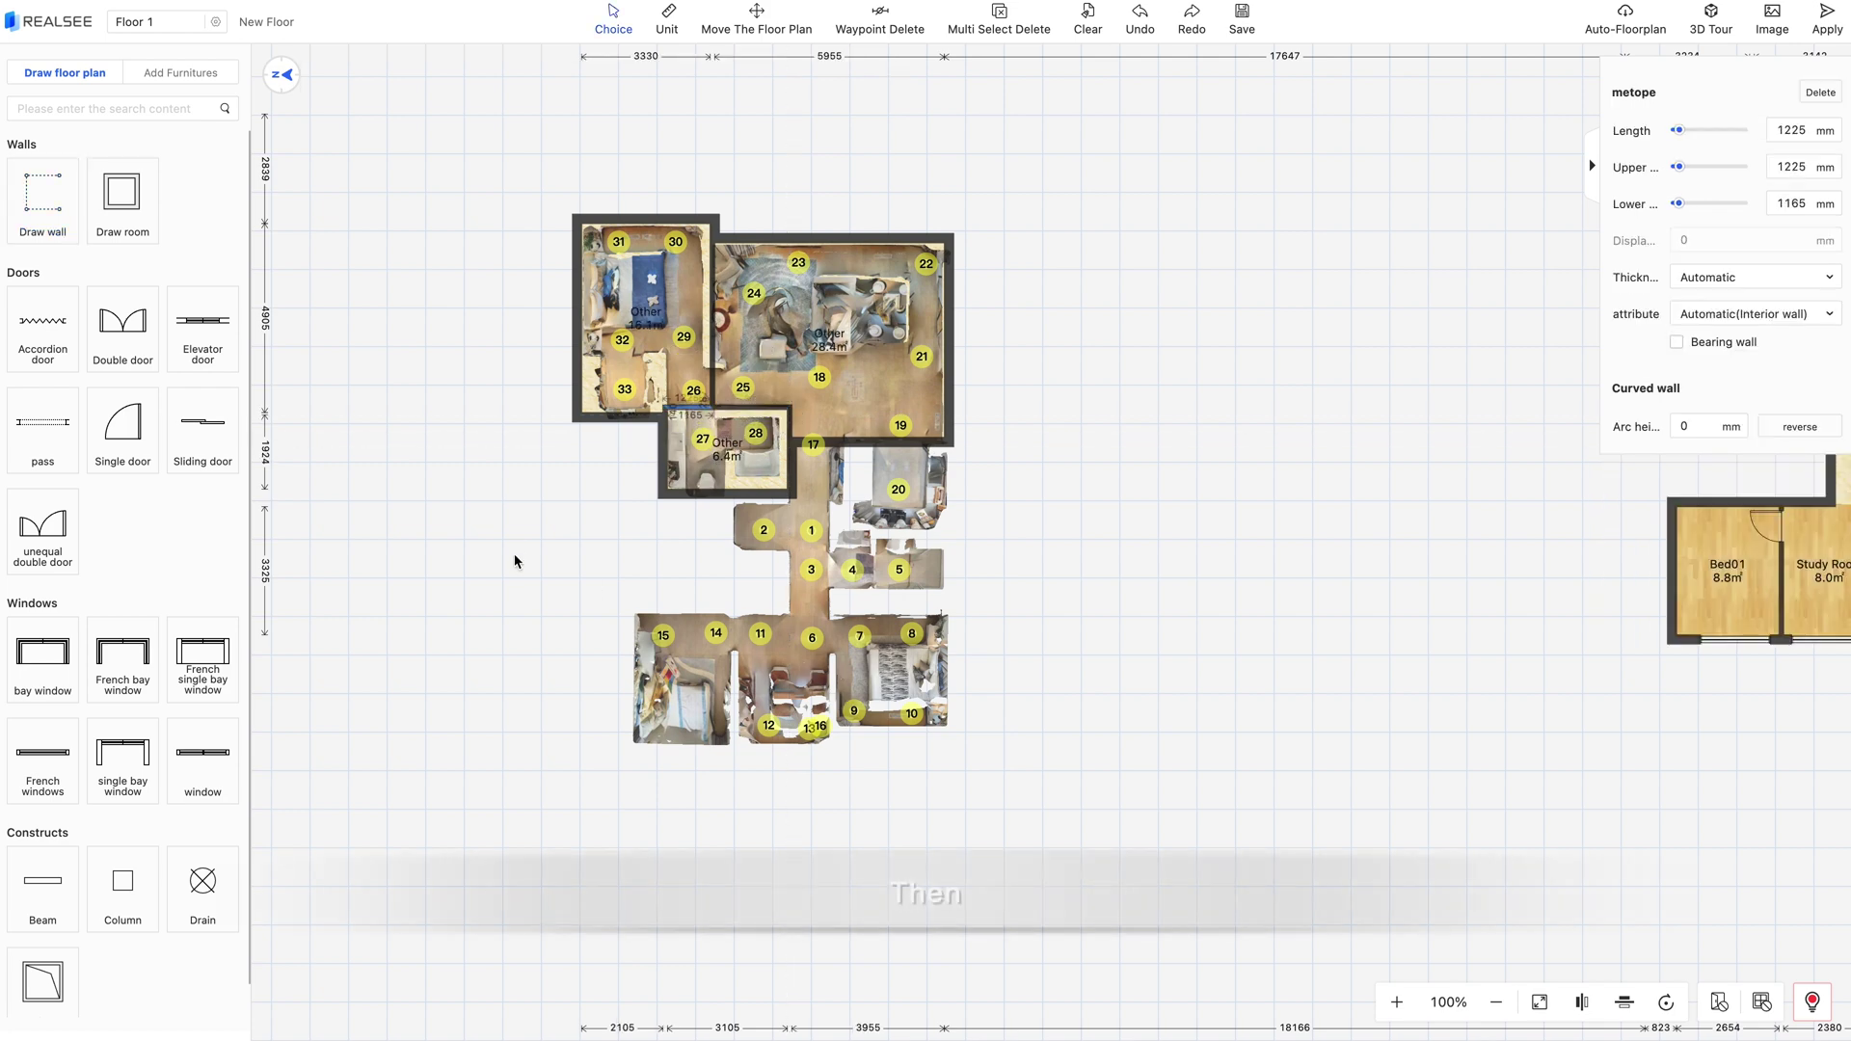
left_click(841, 470)
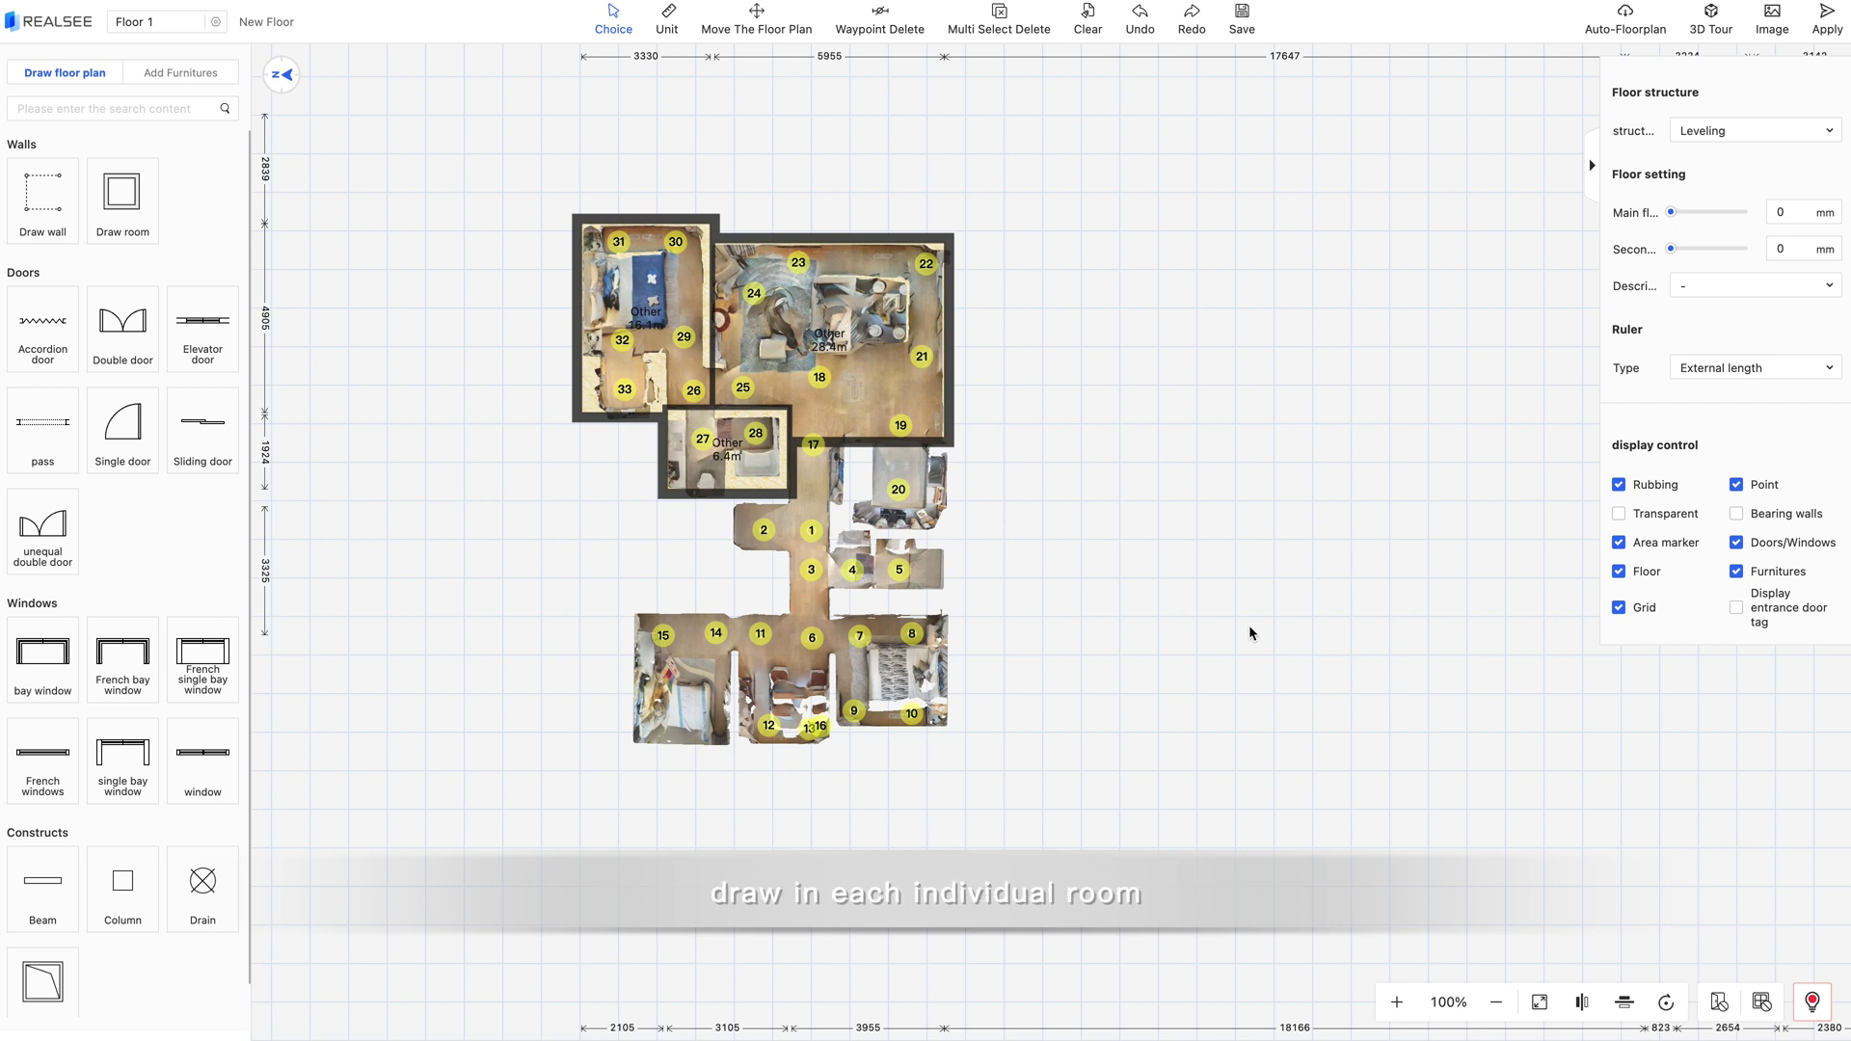
Draw two connected interior walls enclosing the dining area at Points 21 and 22, each about 3300 mm long
left_click(43, 197)
left_click(819, 241)
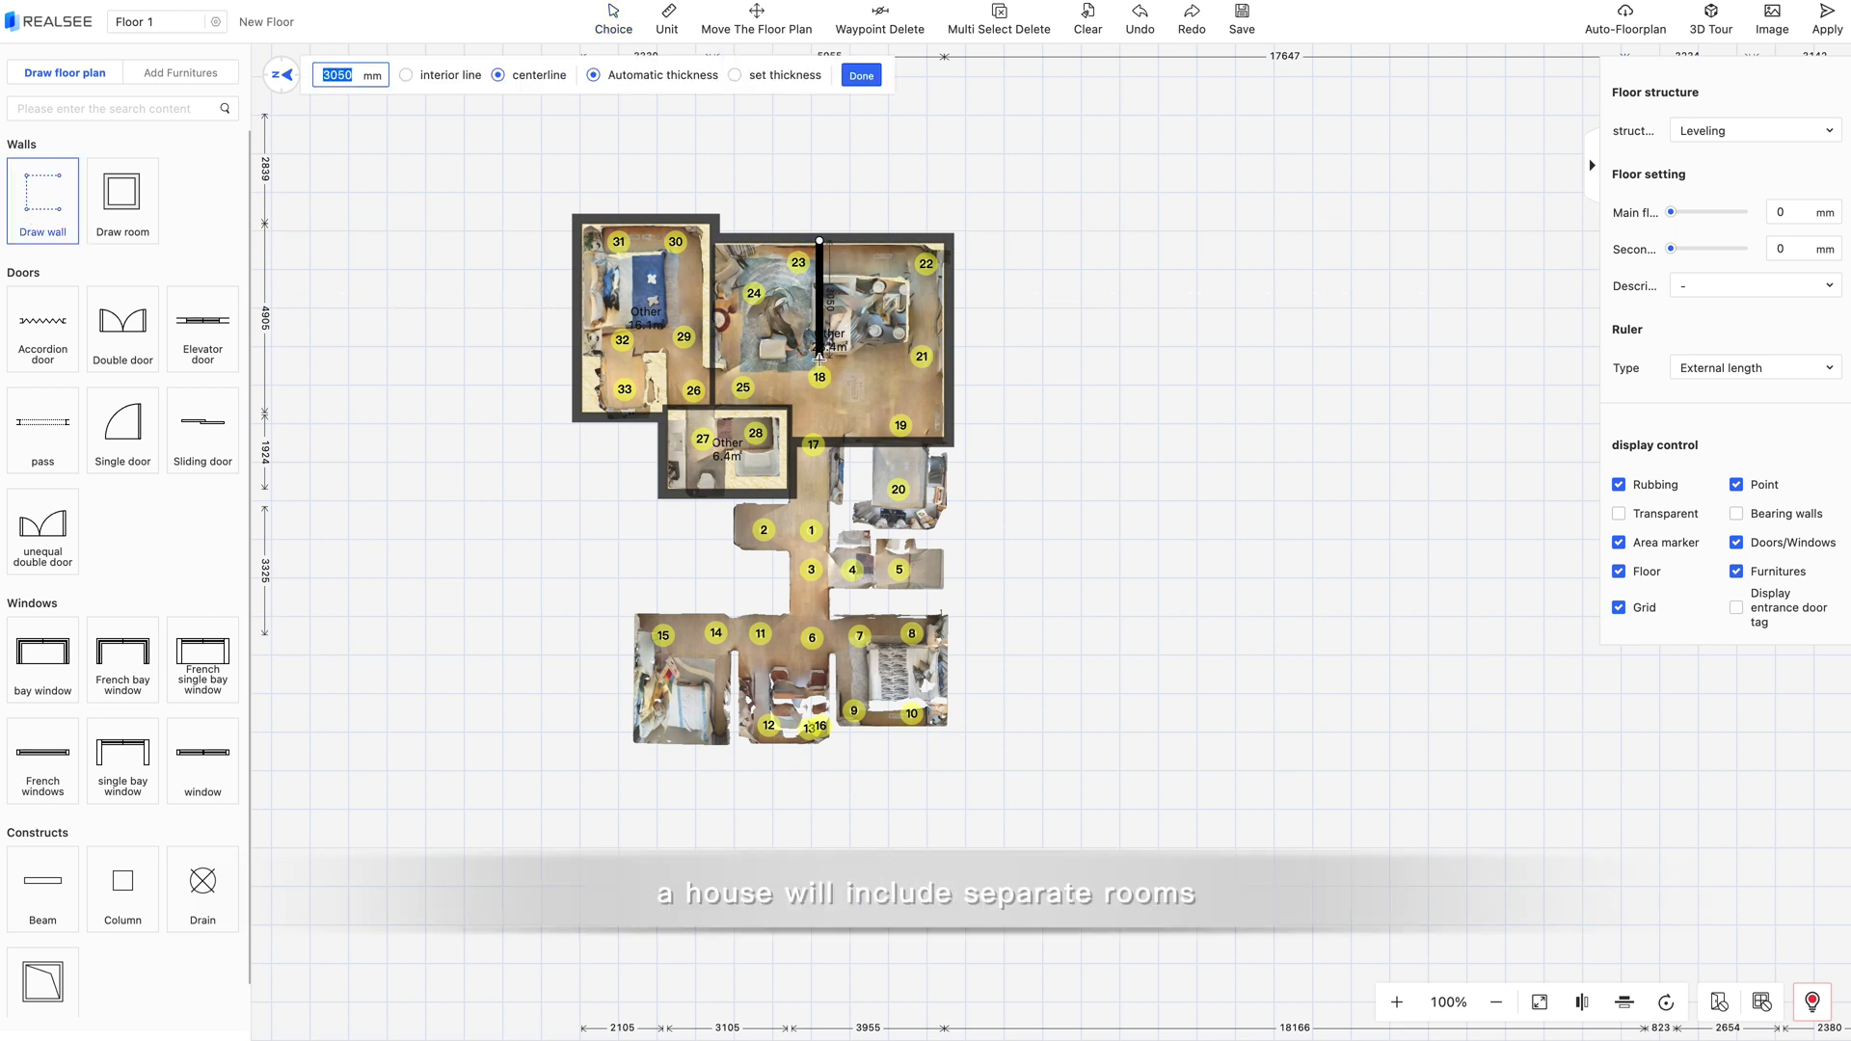
left_click(818, 367)
left_click(947, 367)
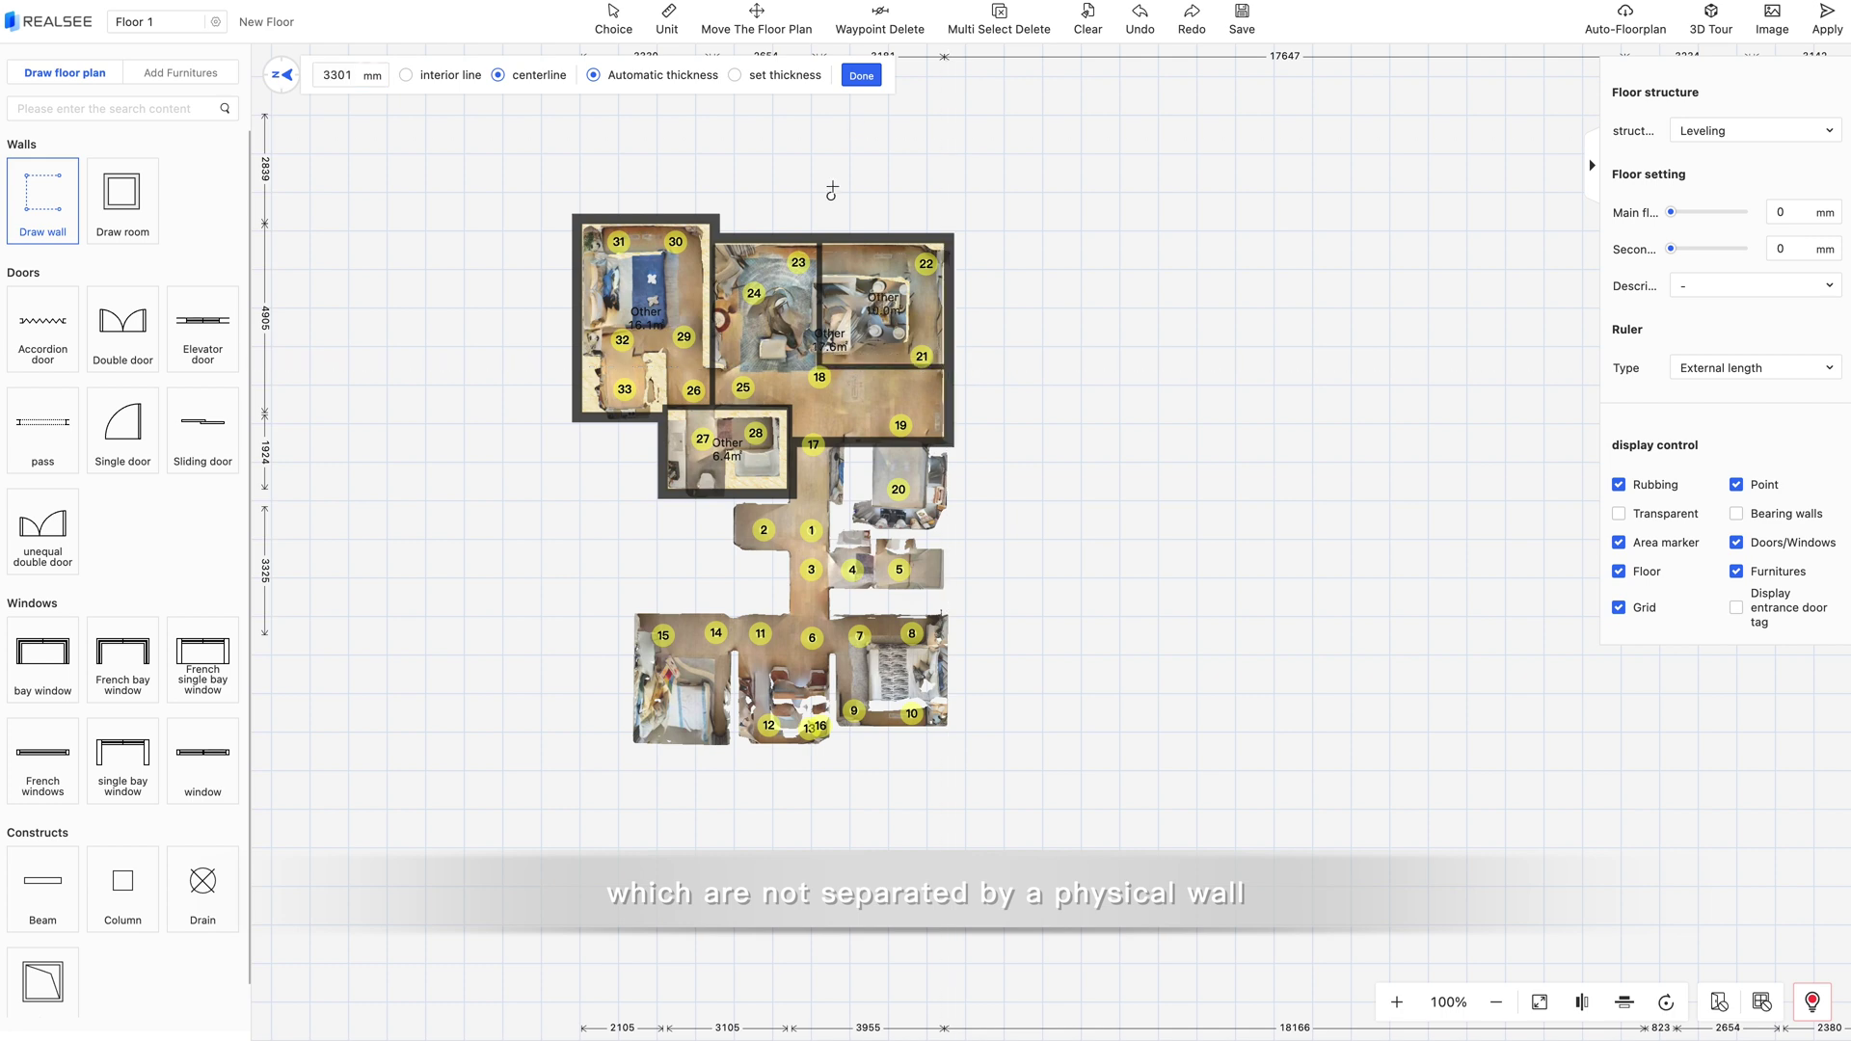
Change the attribute of the vertical wall between the living and dining areas to Virtual wall
left_click(617, 29)
left_click(820, 311)
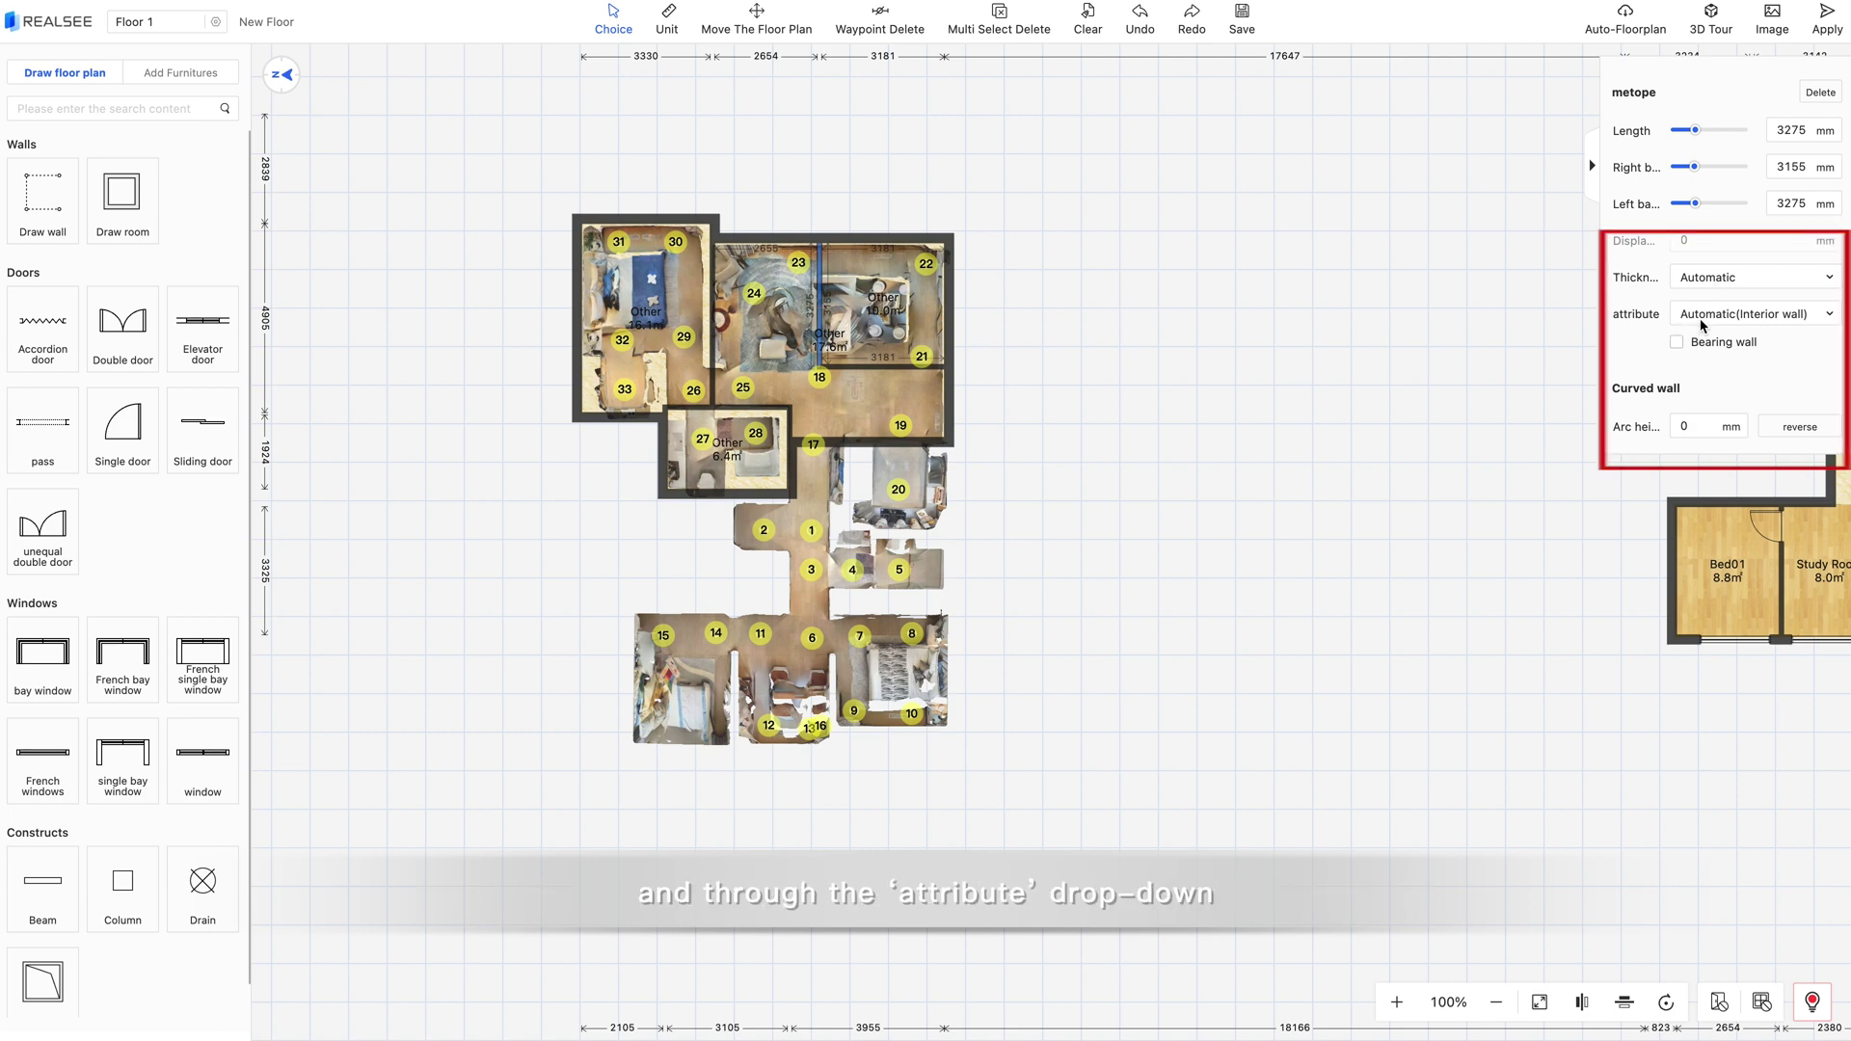
left_click(1682, 314)
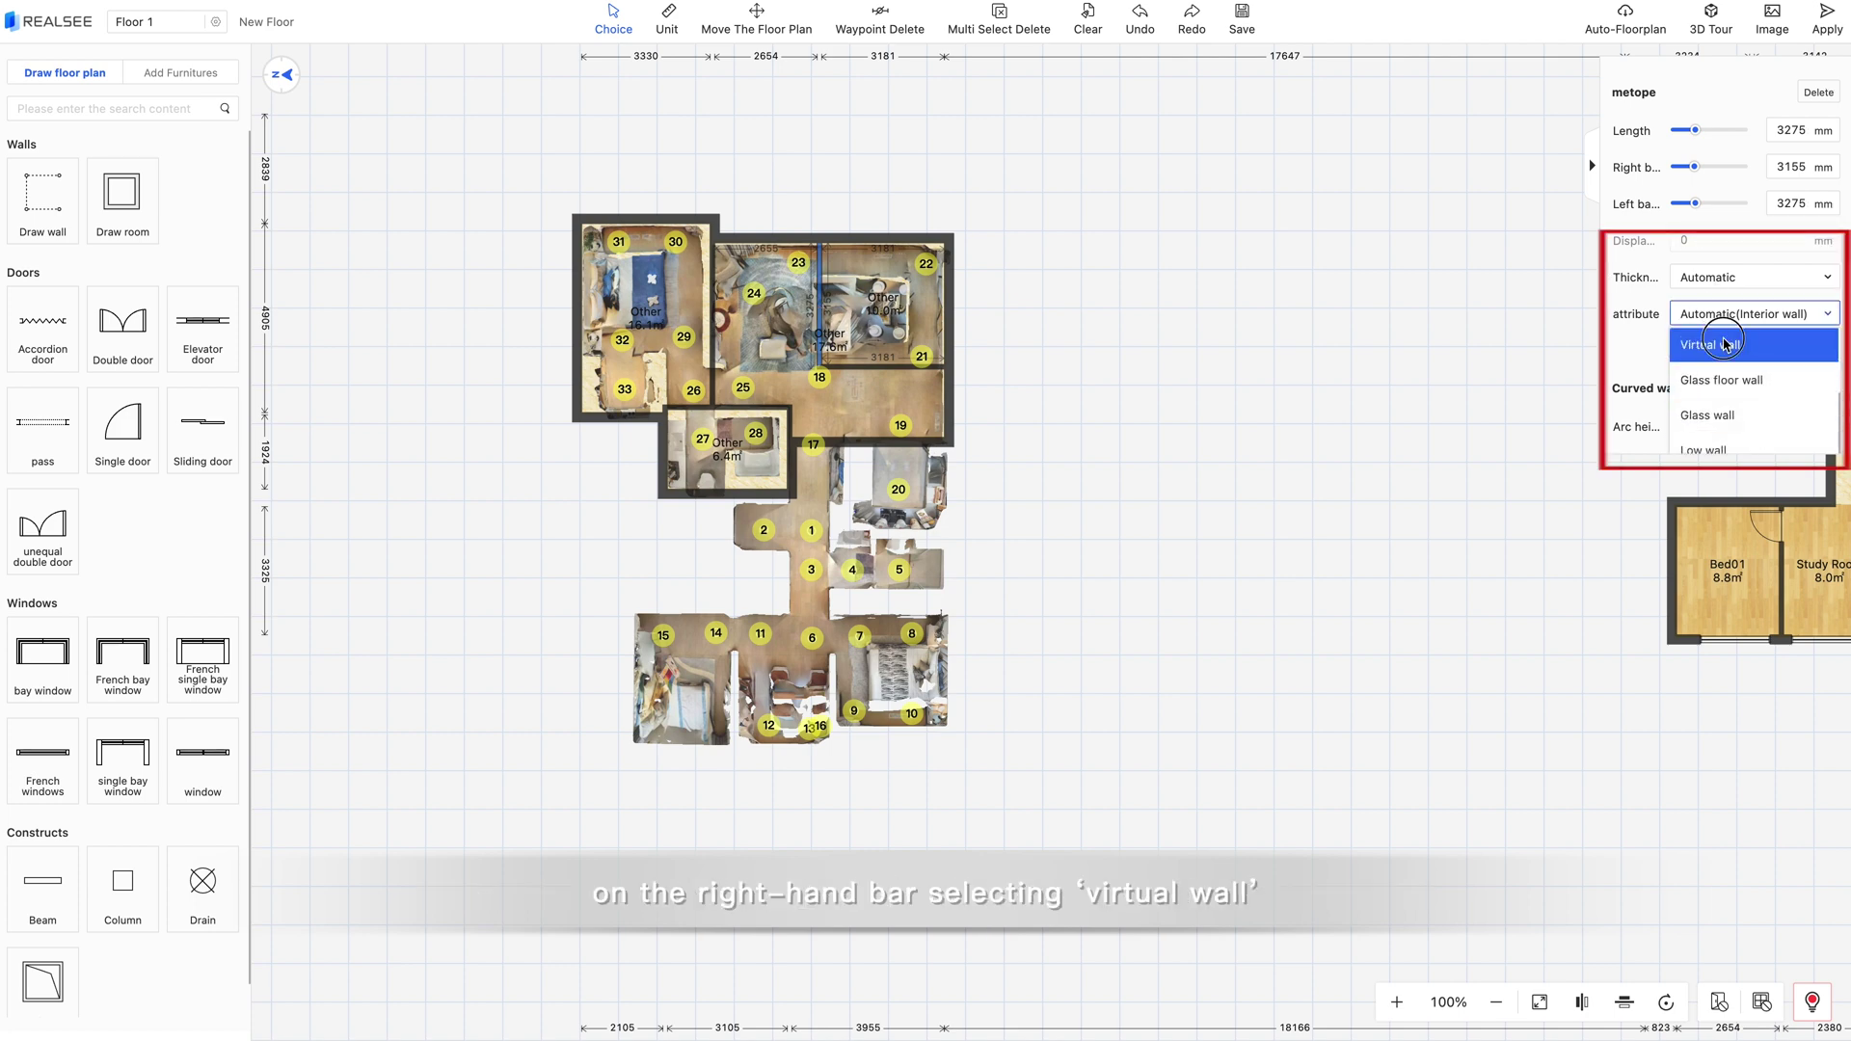
left_click(1698, 352)
Change the attribute of the horizontal wall below the dining area, at Points 18 and 21, to Virtual wall
left_click(880, 376)
left_click(880, 367)
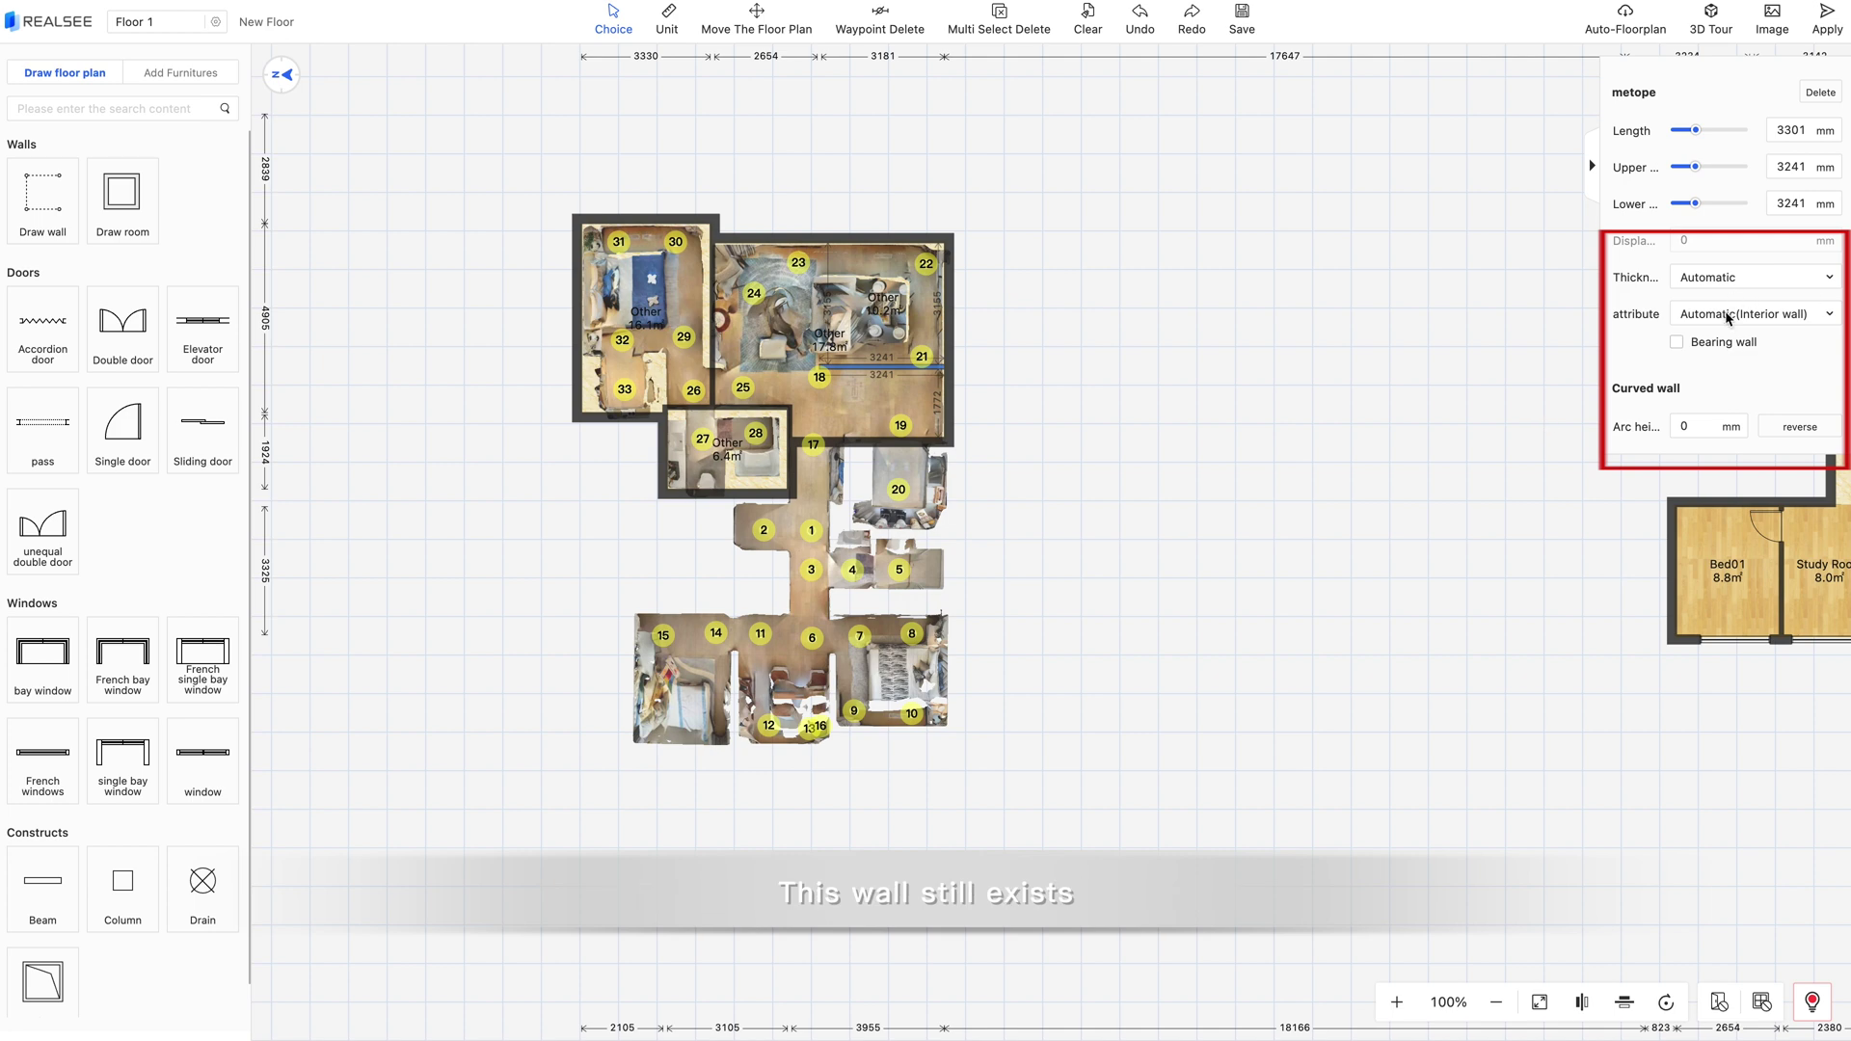
left_click(1750, 313)
scroll(1725, 415, "up", 2)
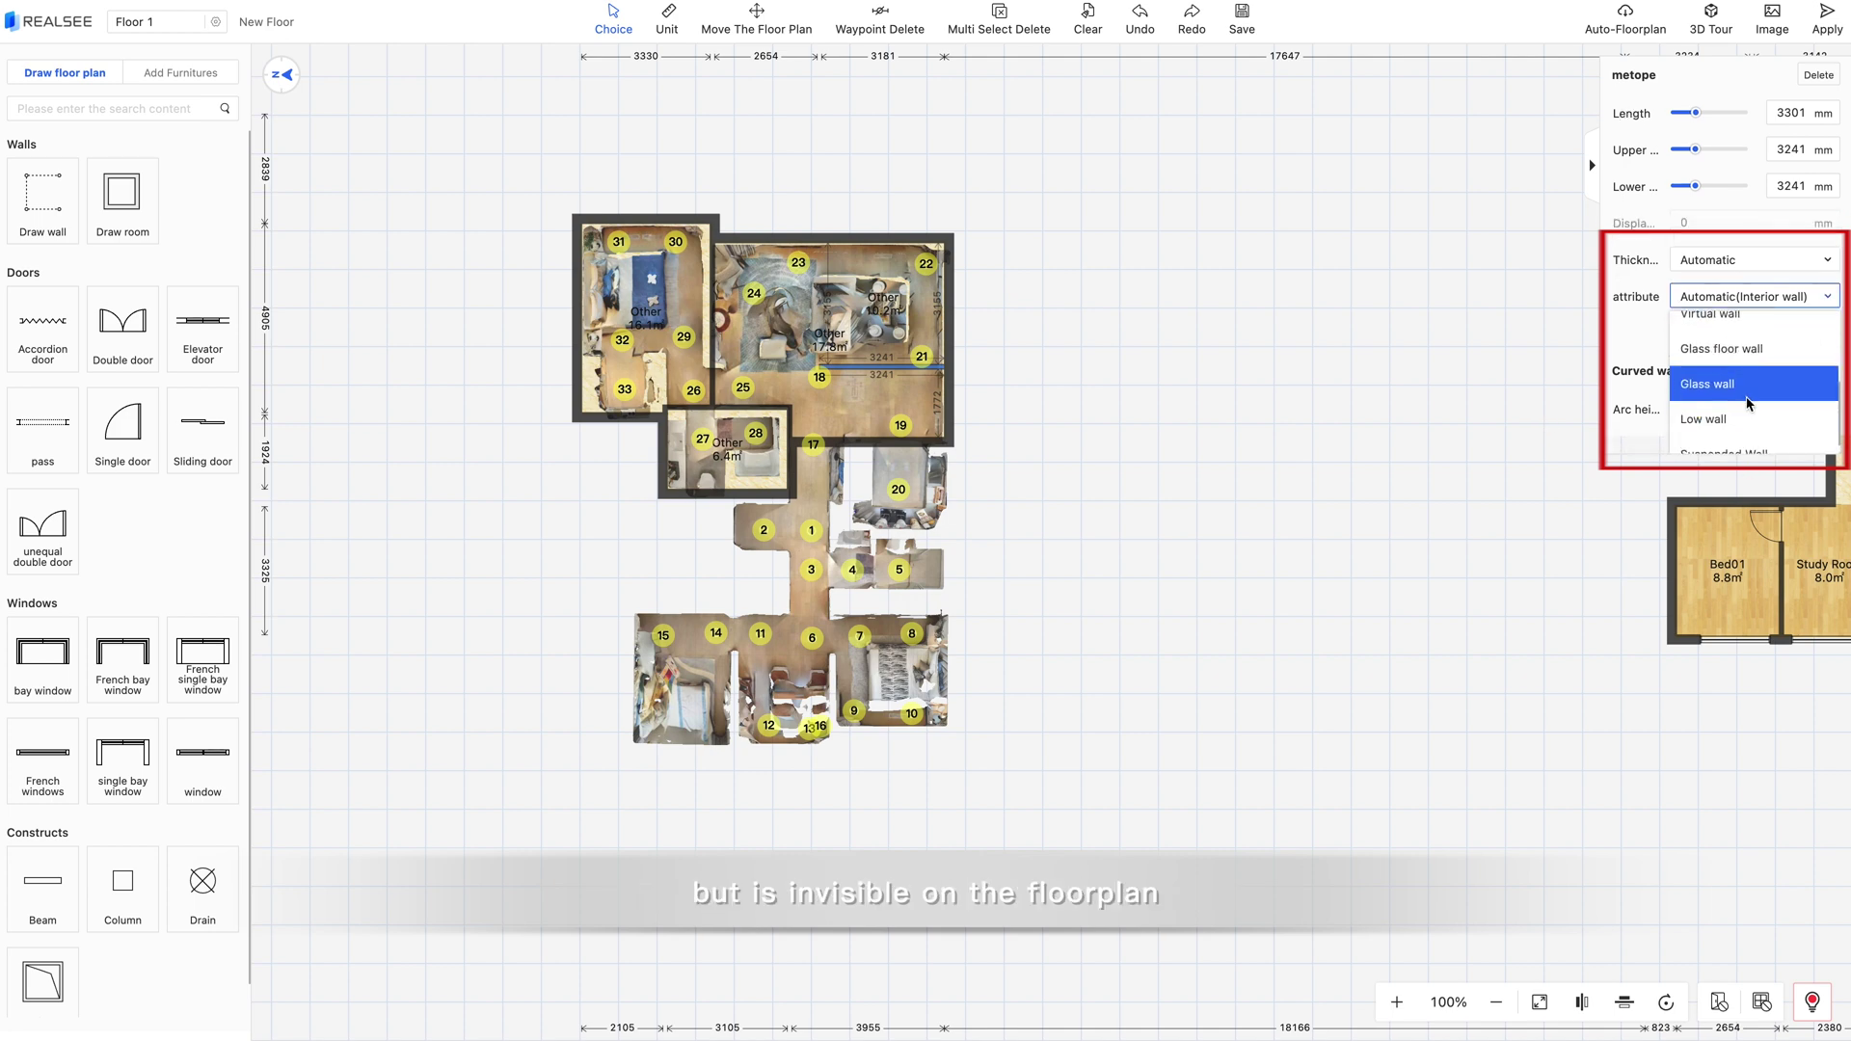
left_click(1711, 349)
left_click(1282, 392)
Curve the exterior wall above Points 30 and 31 in the bedroom by setting its arc height to 5000 mm
left_click(646, 221)
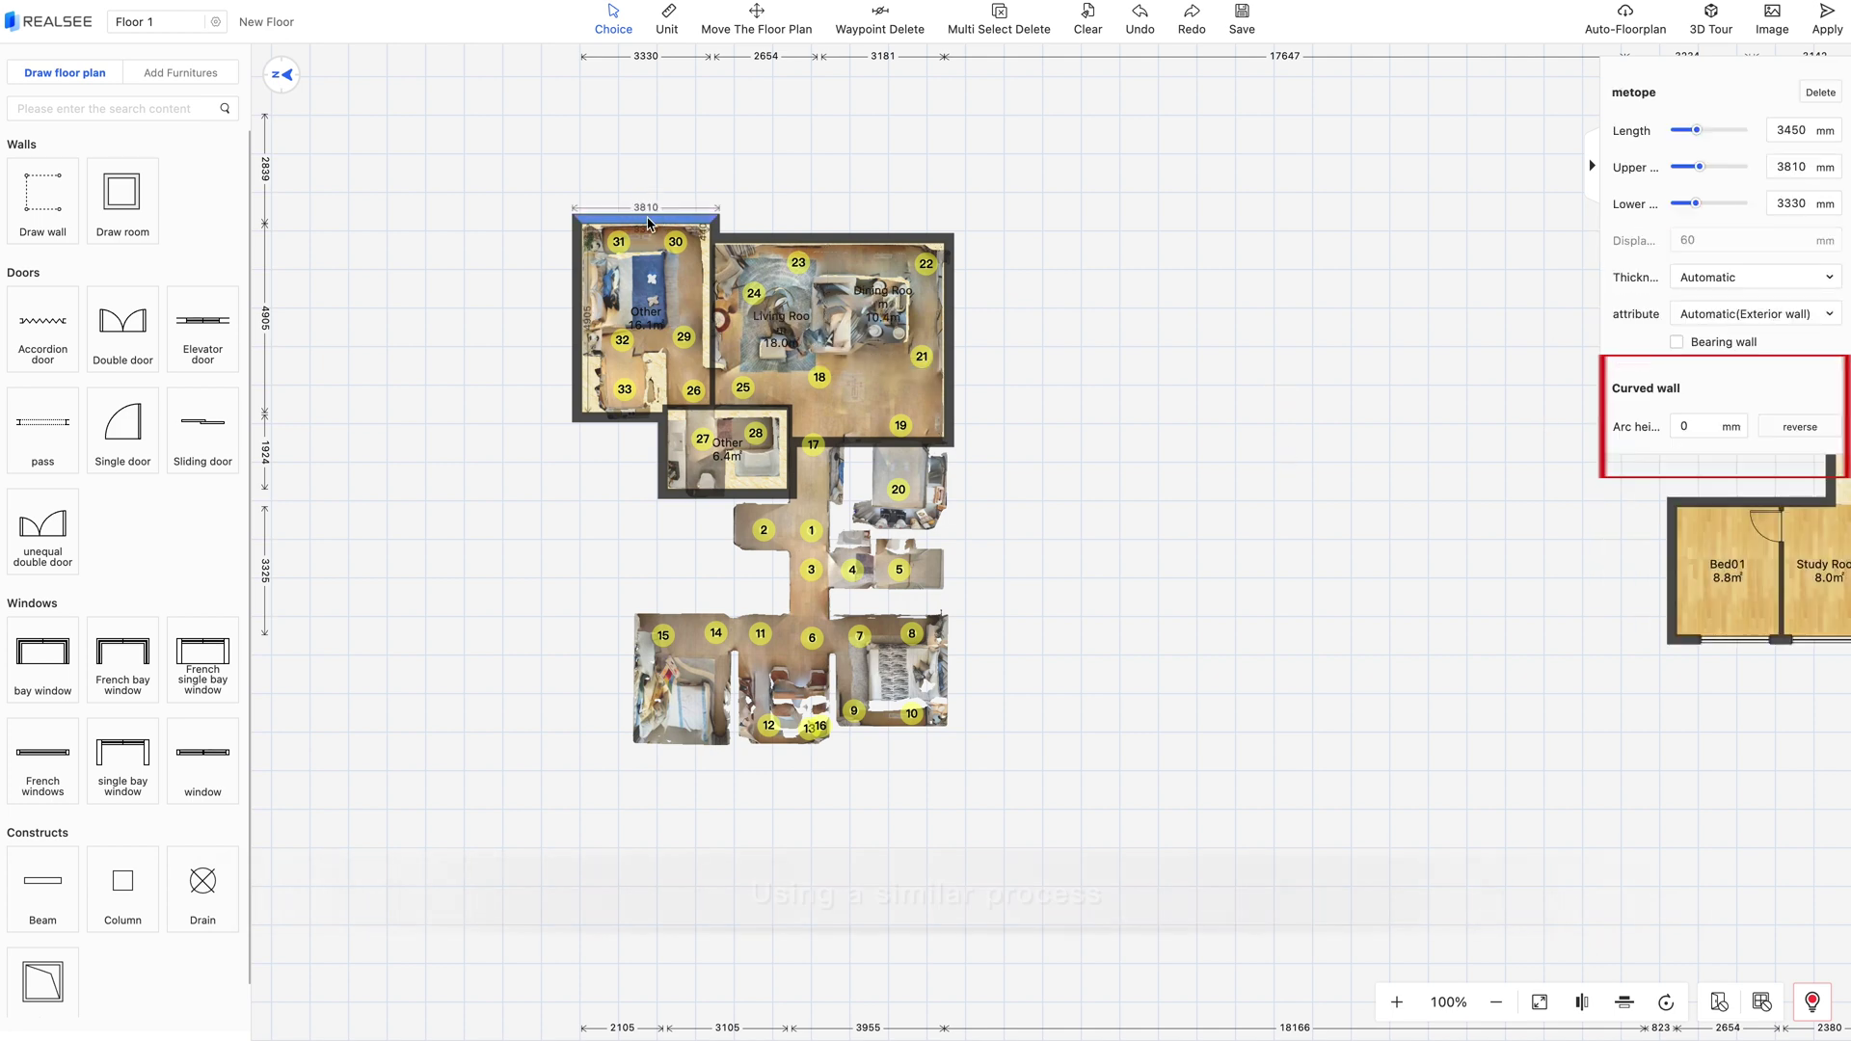
left_click(1704, 427)
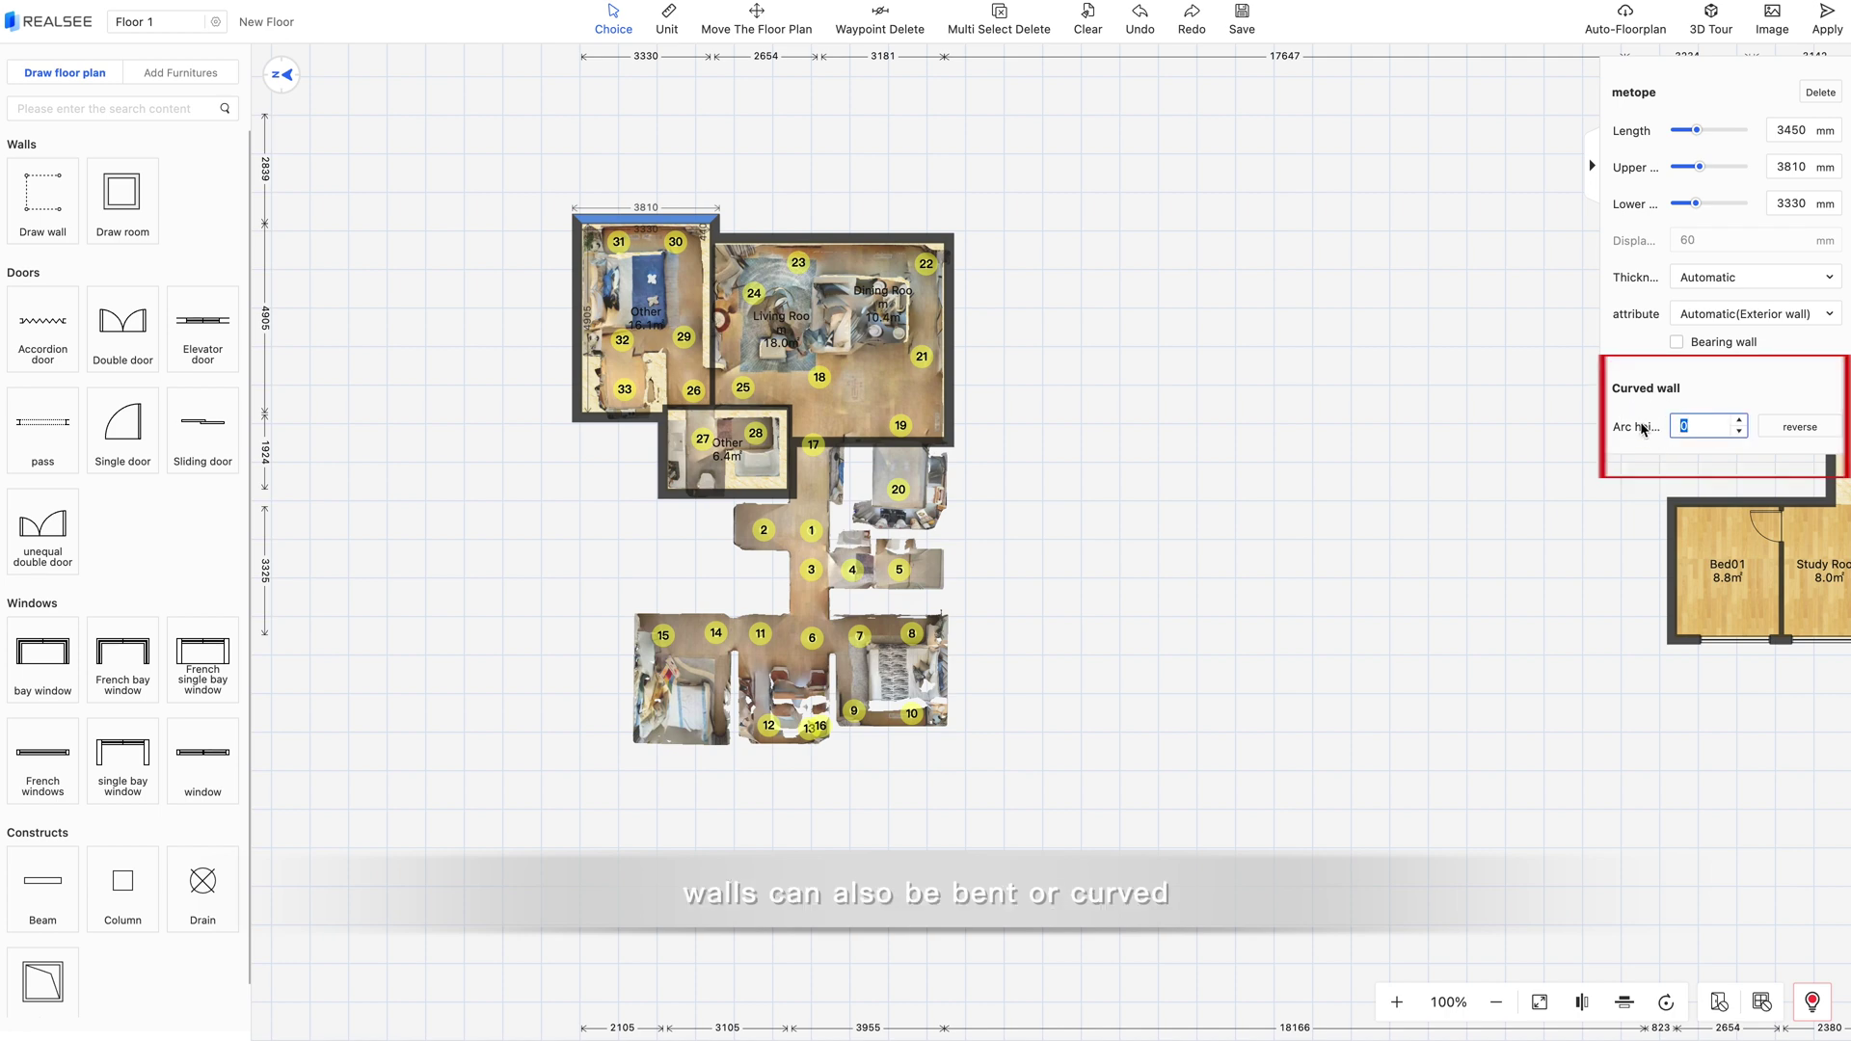
type("5000")
key("Return")
left_click(165, 501)
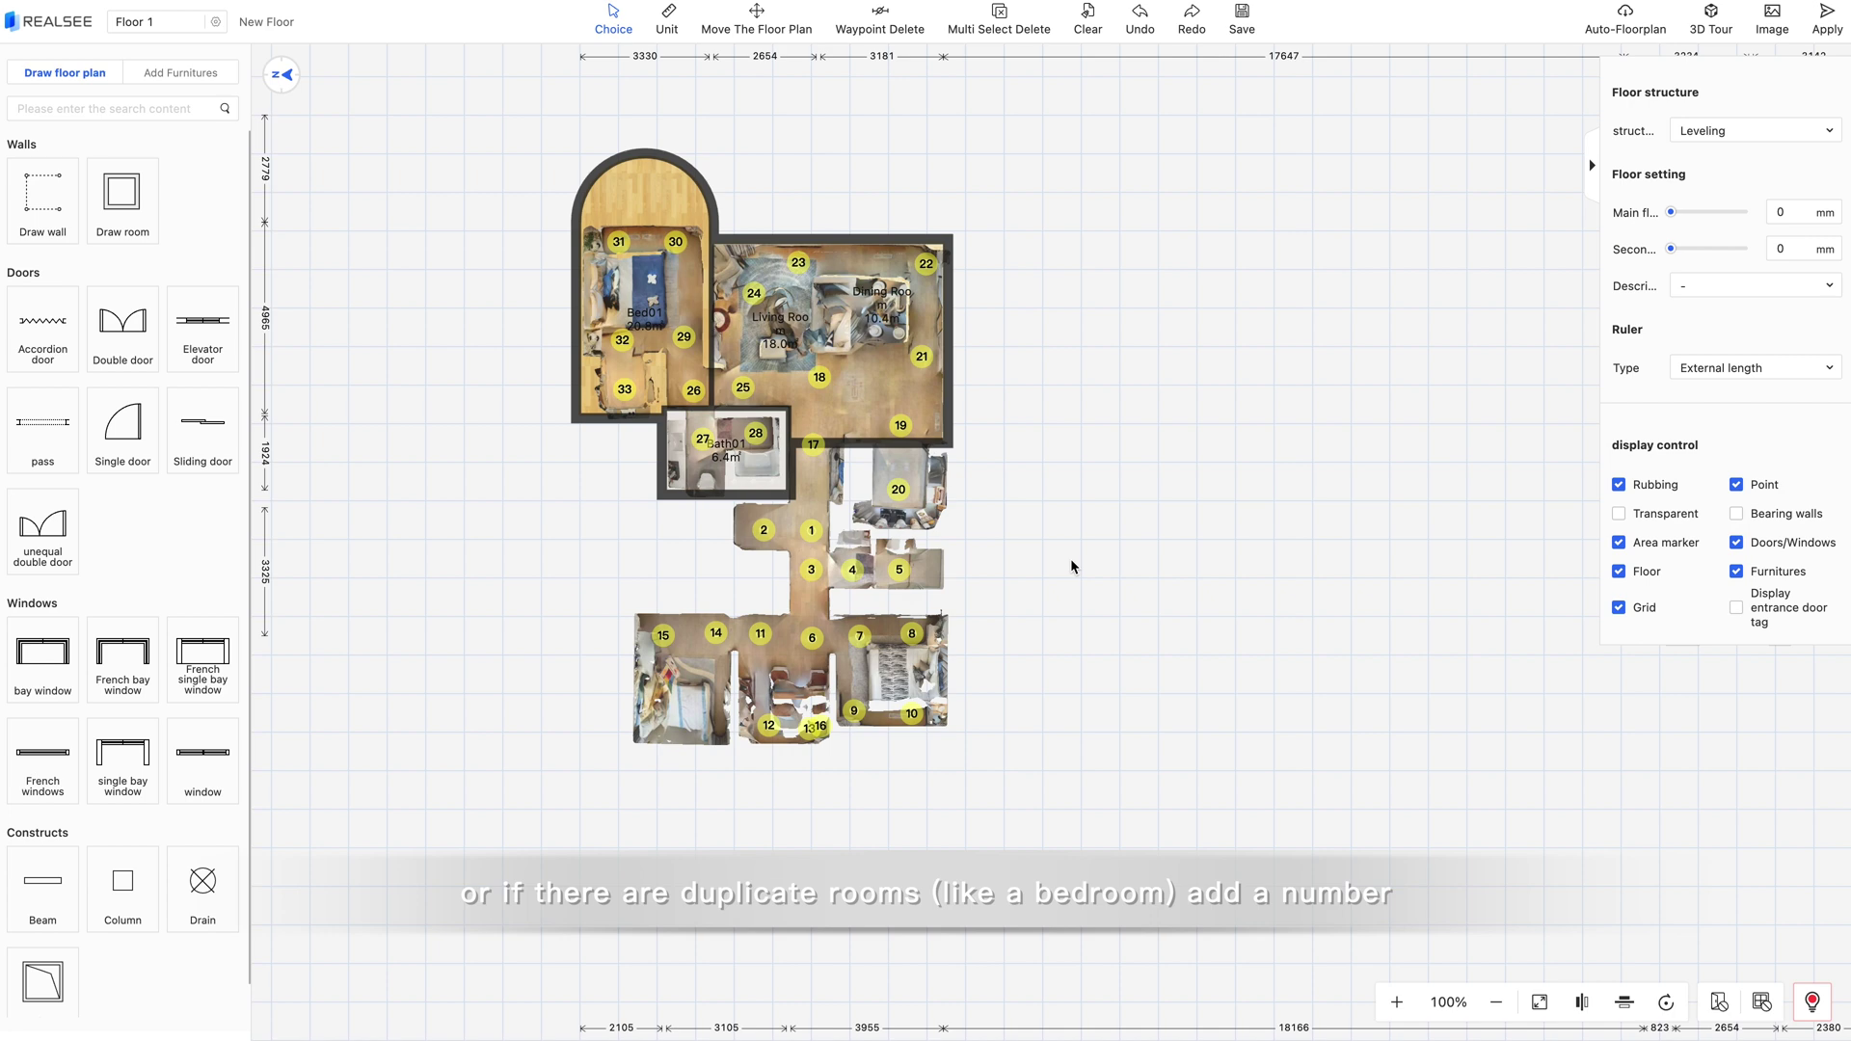
Give the bathroom at Points 27 and 28 a custom alias starting with "Custom"
left_click(725, 449)
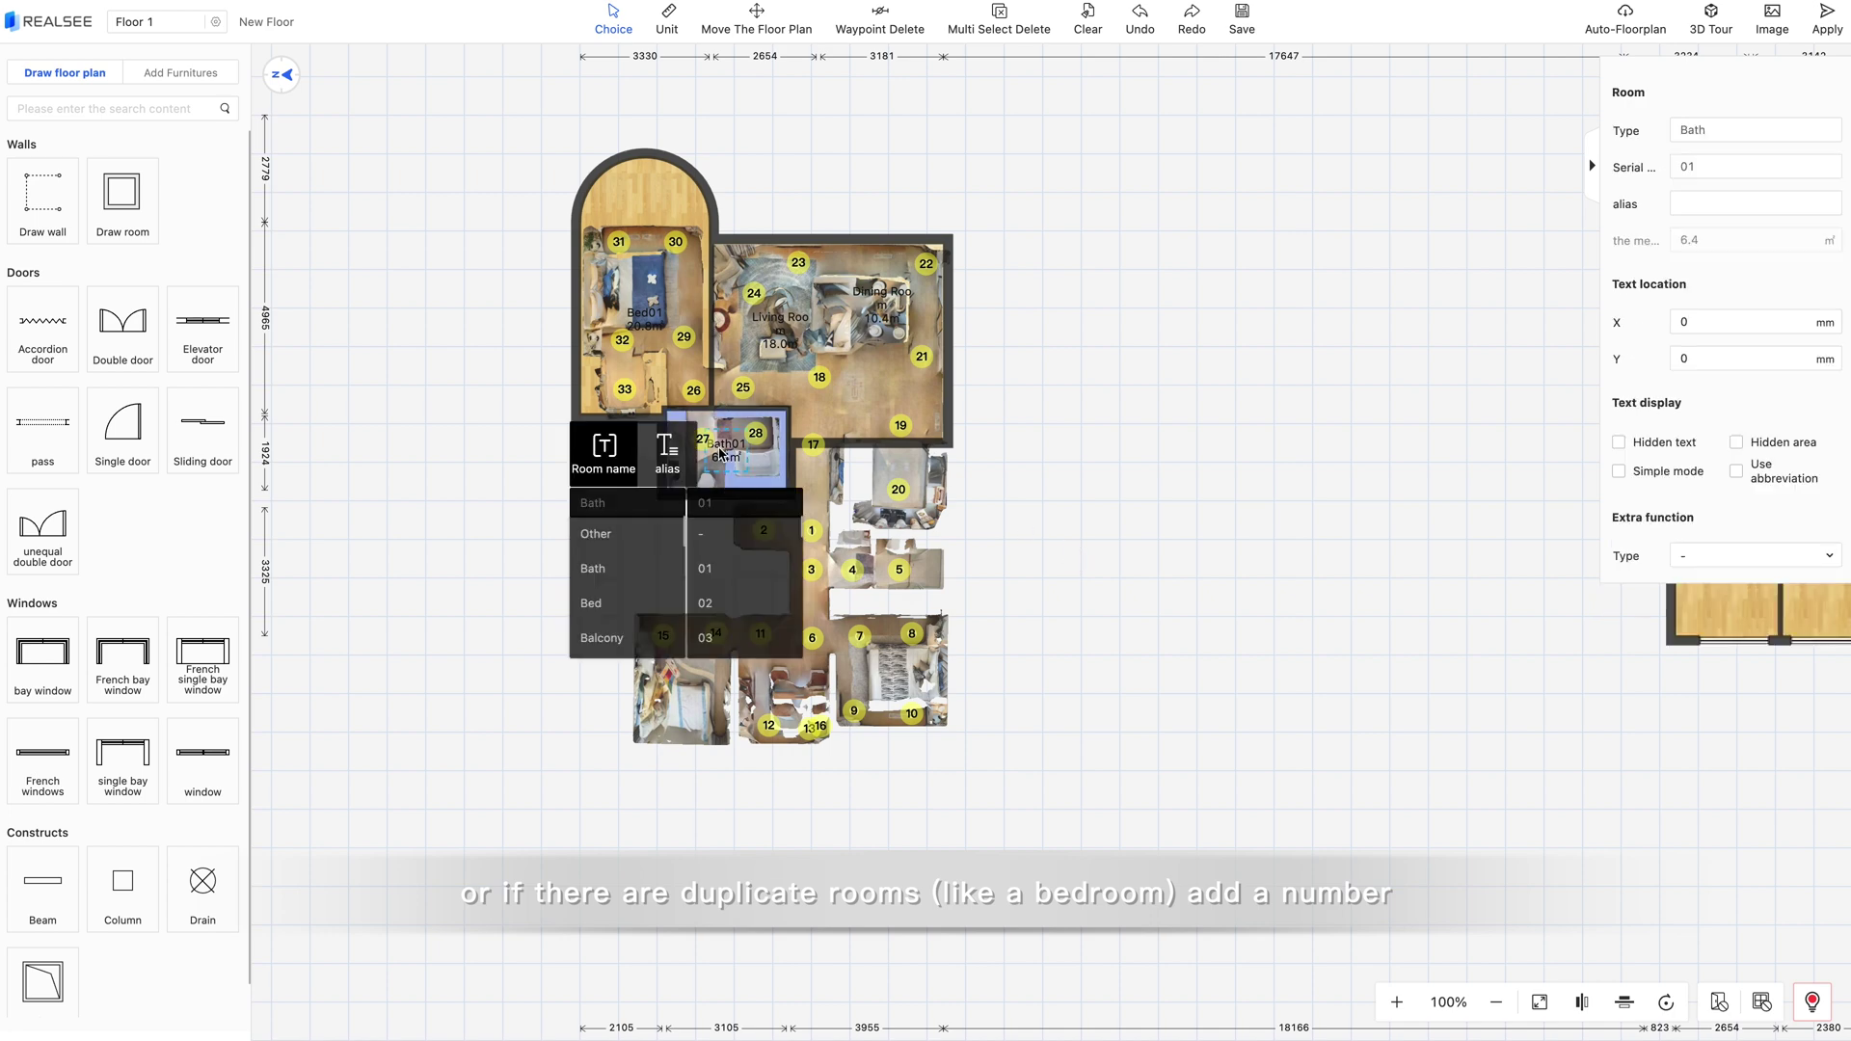
left_click(675, 477)
type("Custom")
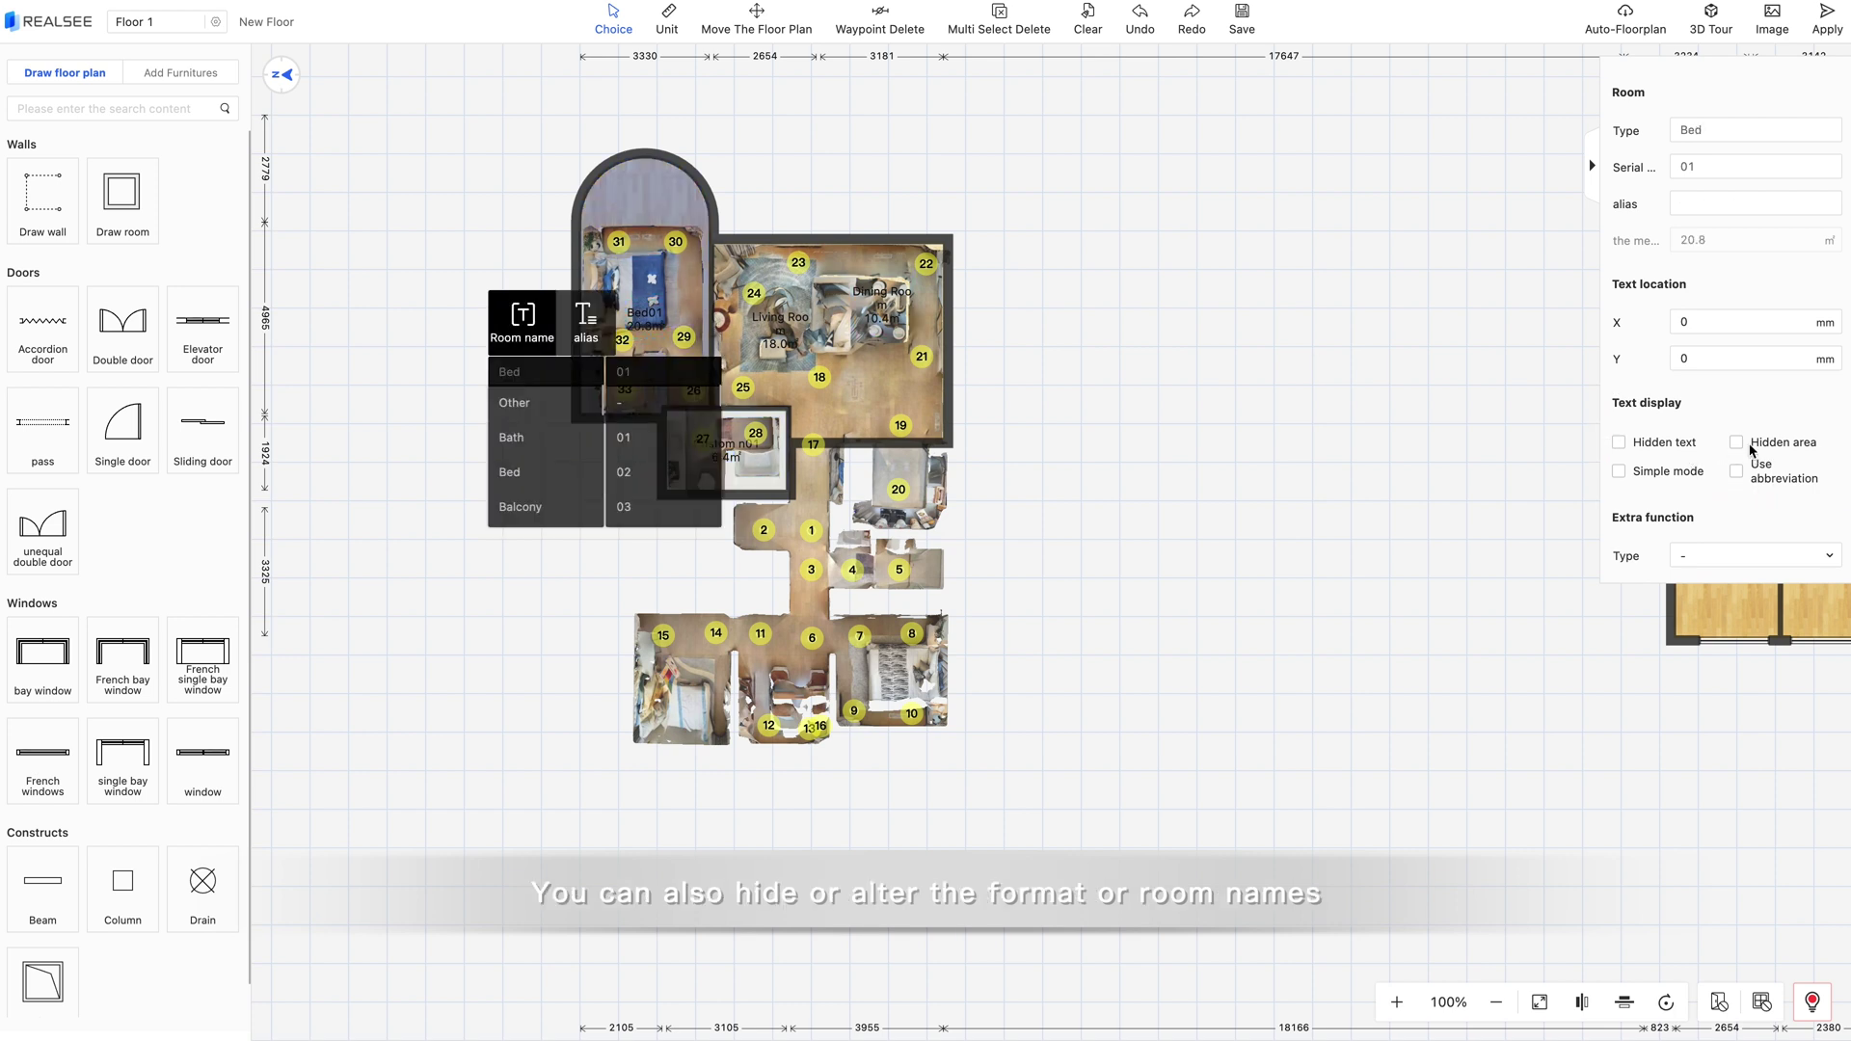
Hide both the area and the name text of the room Bed01
left_click(1749, 444)
left_click(1622, 445)
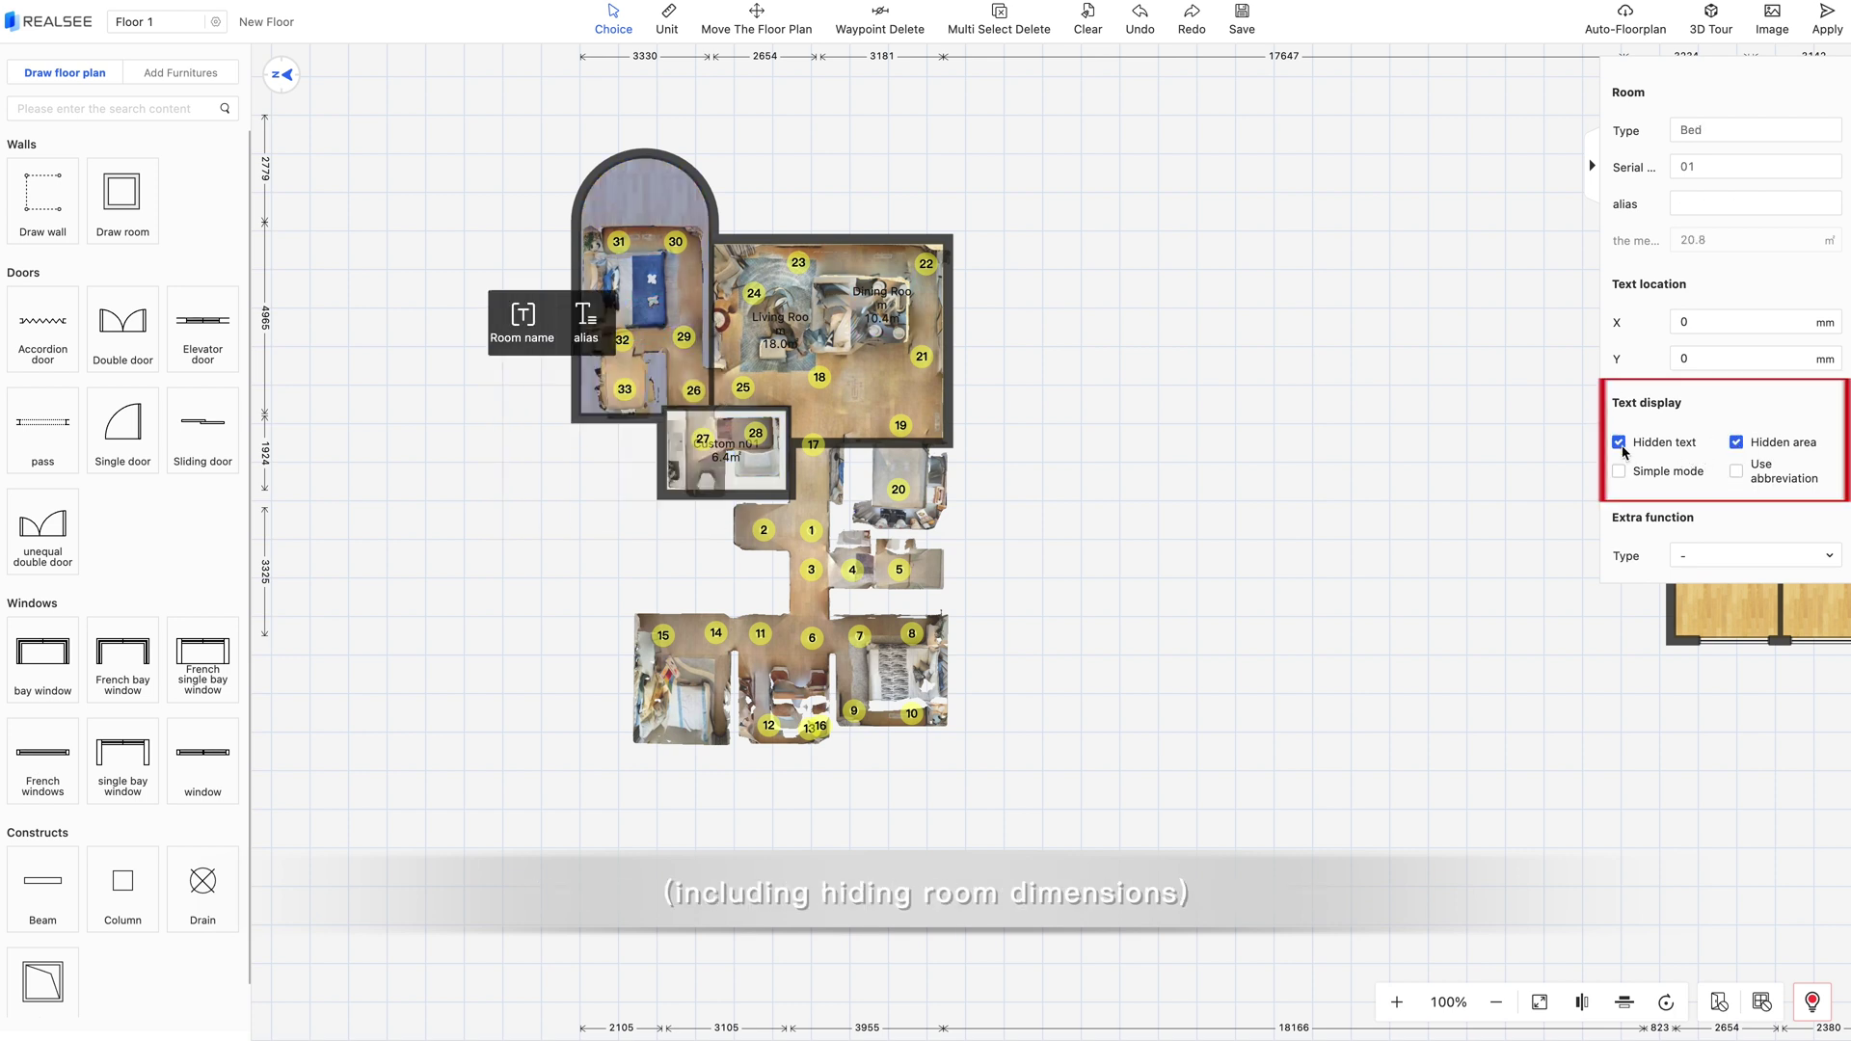
left_click(1330, 742)
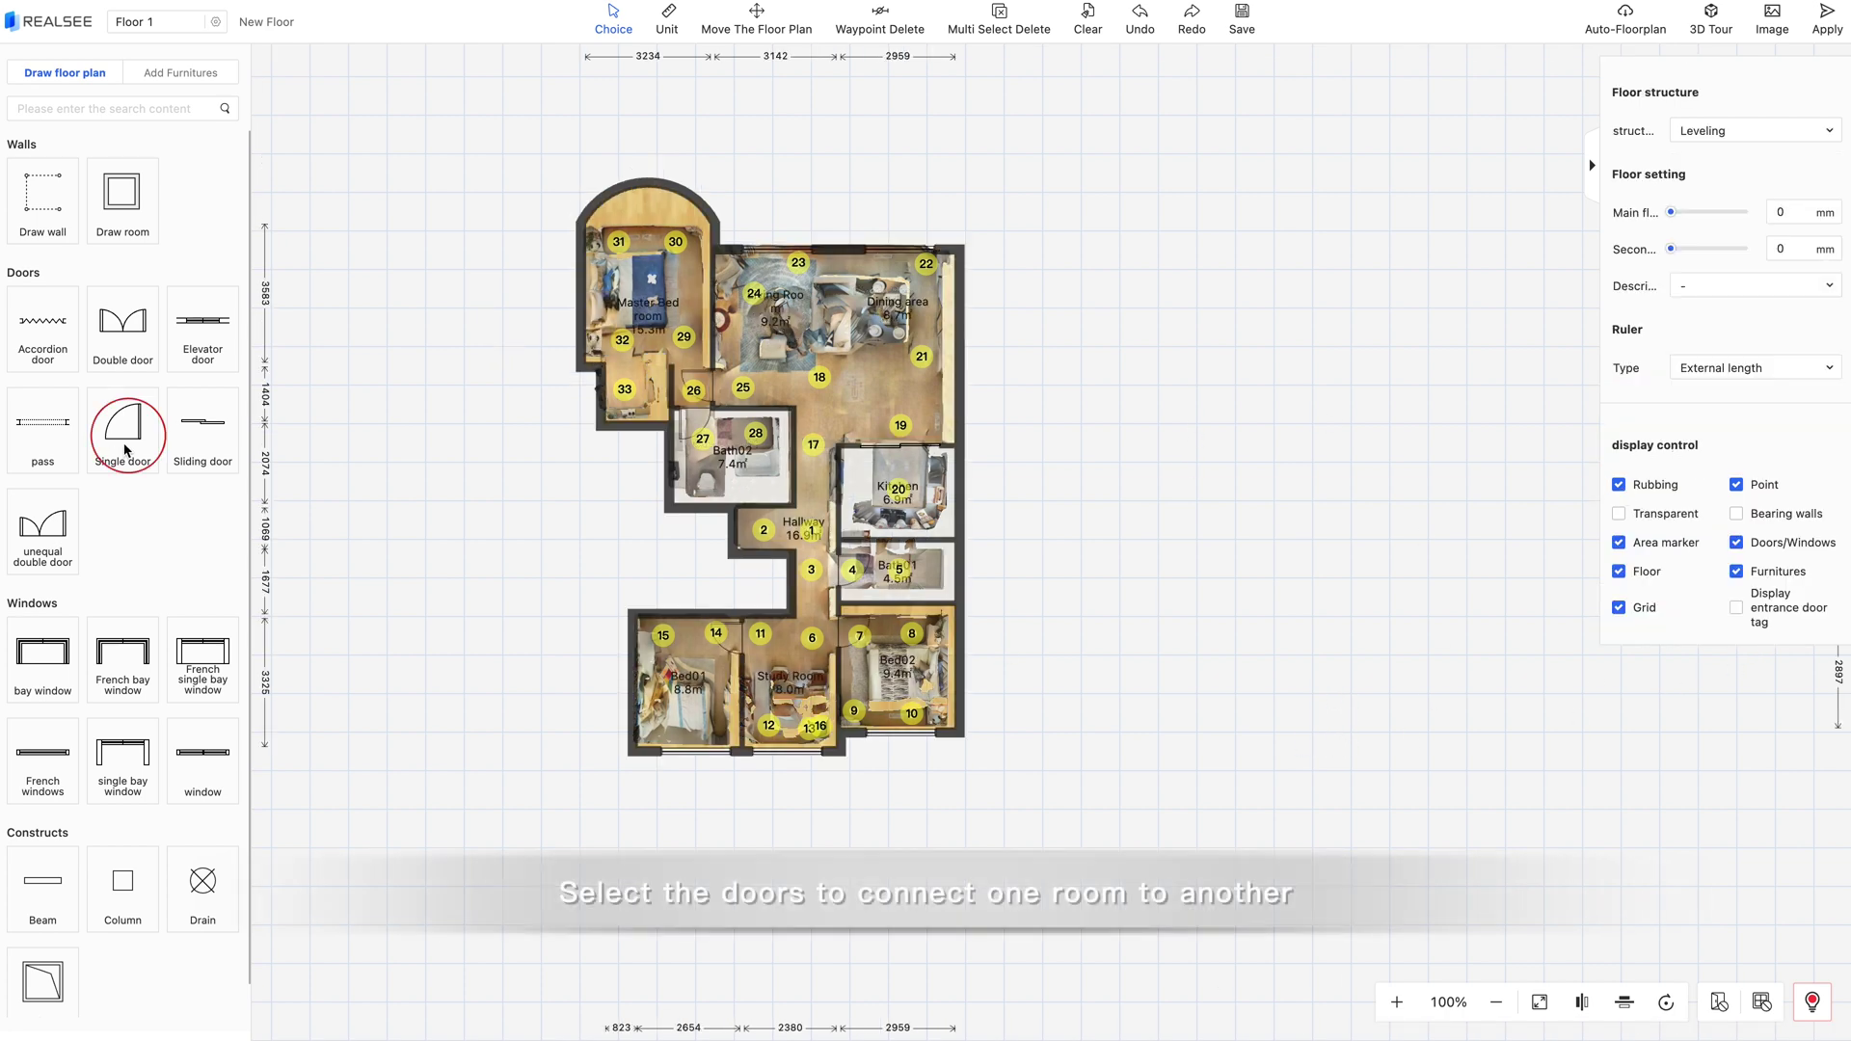
Place a single door in the hallway's exterior wall beside Point 2 and flip its swing direction
left_click(126, 457)
left_click(722, 525)
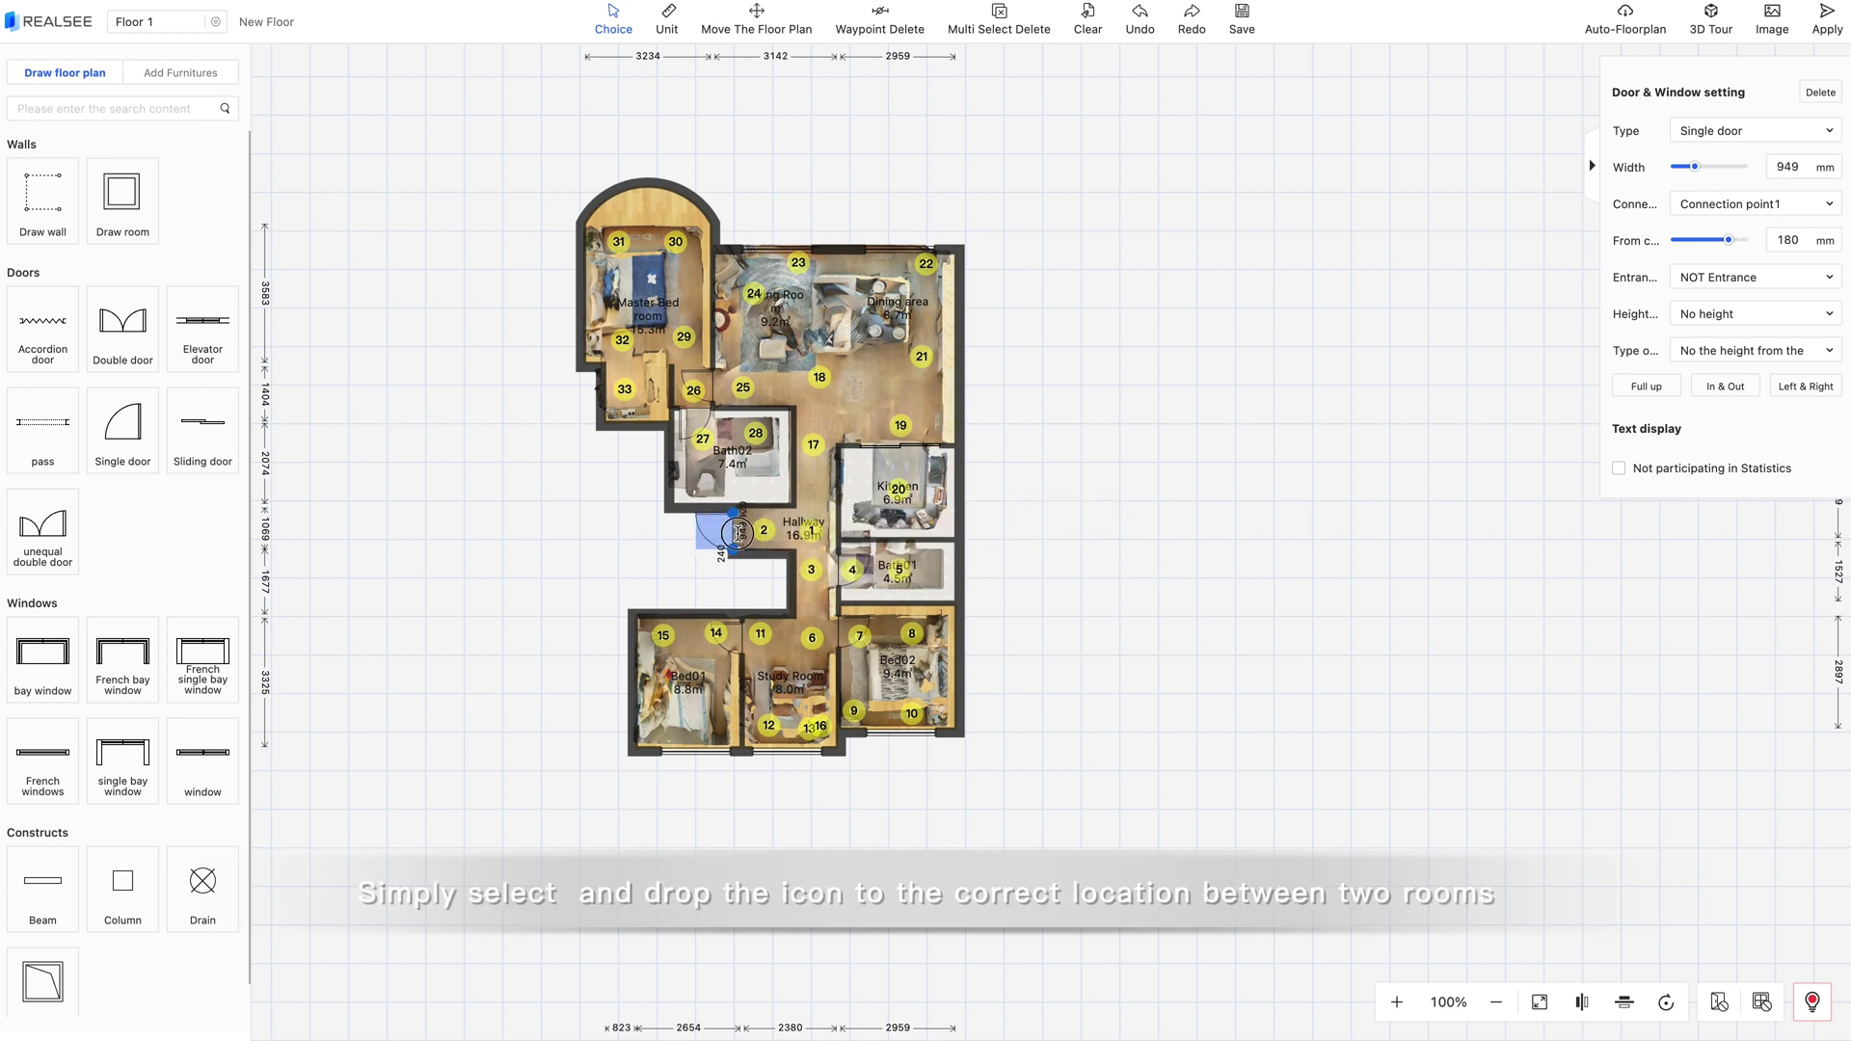
left_click(730, 536)
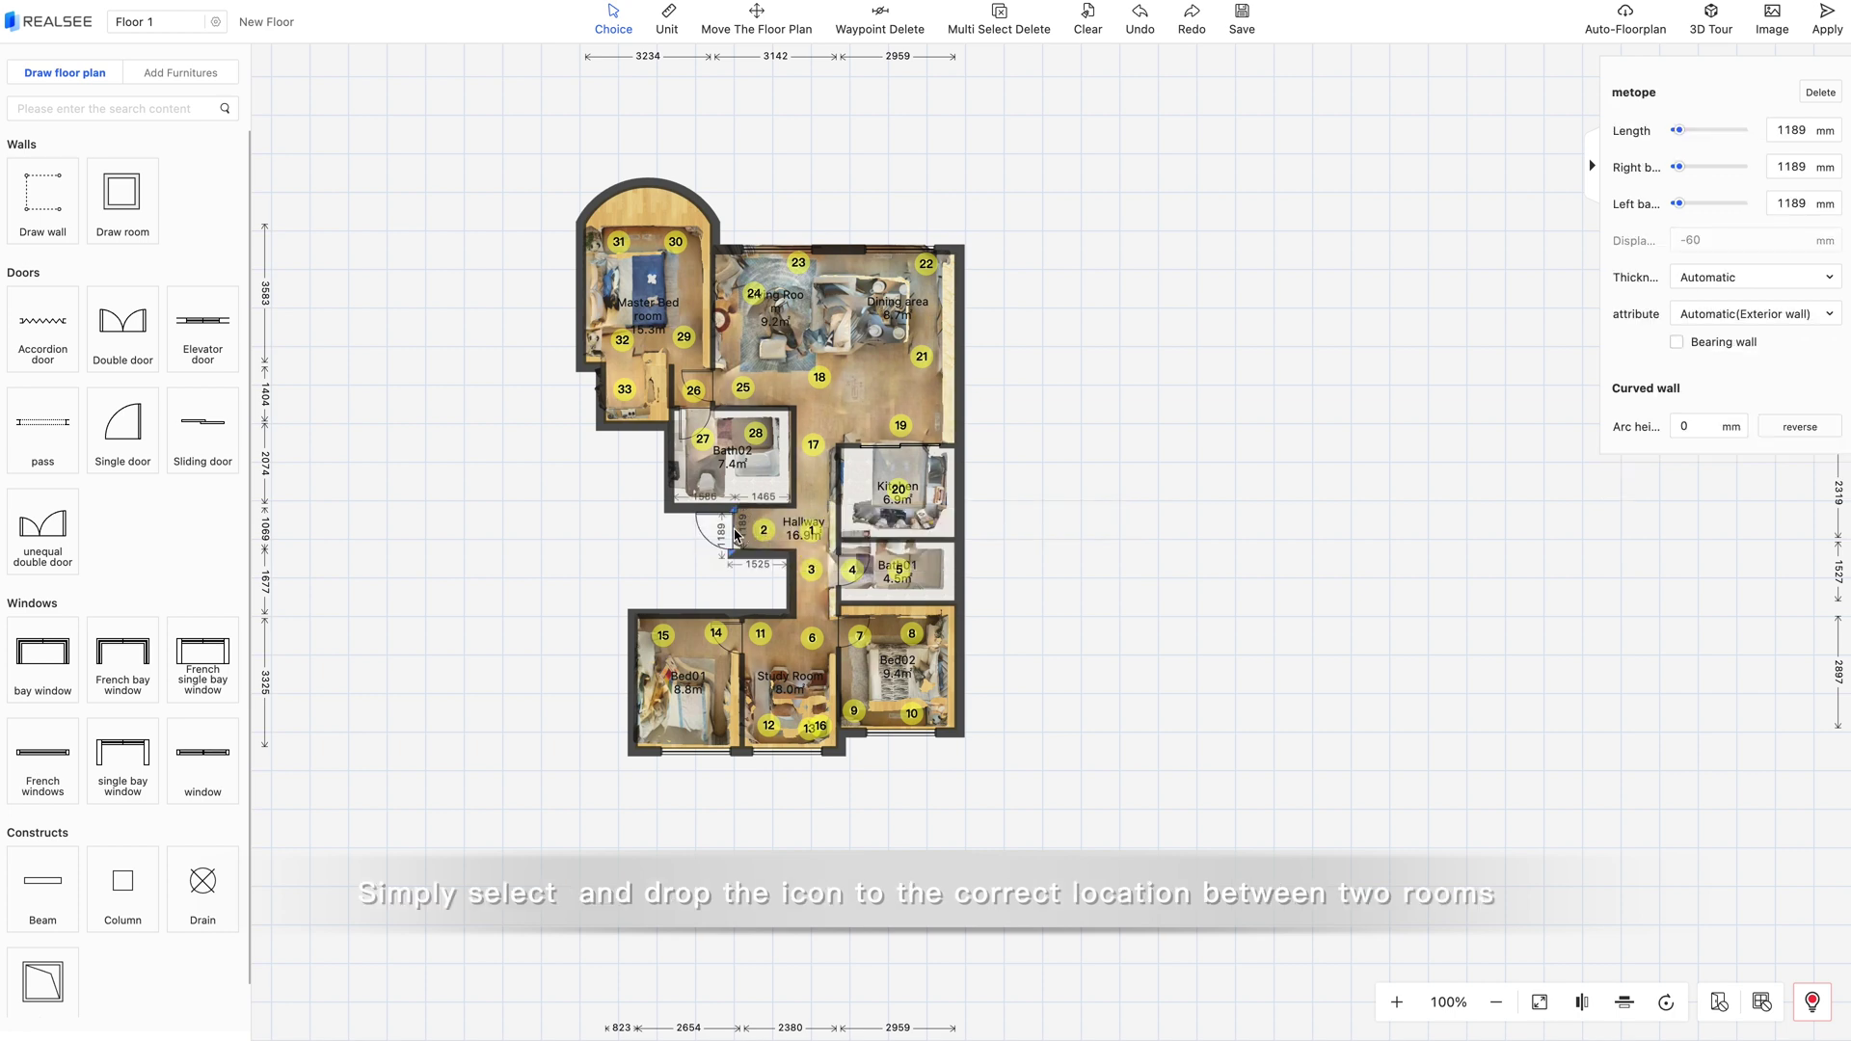
left_click(733, 543)
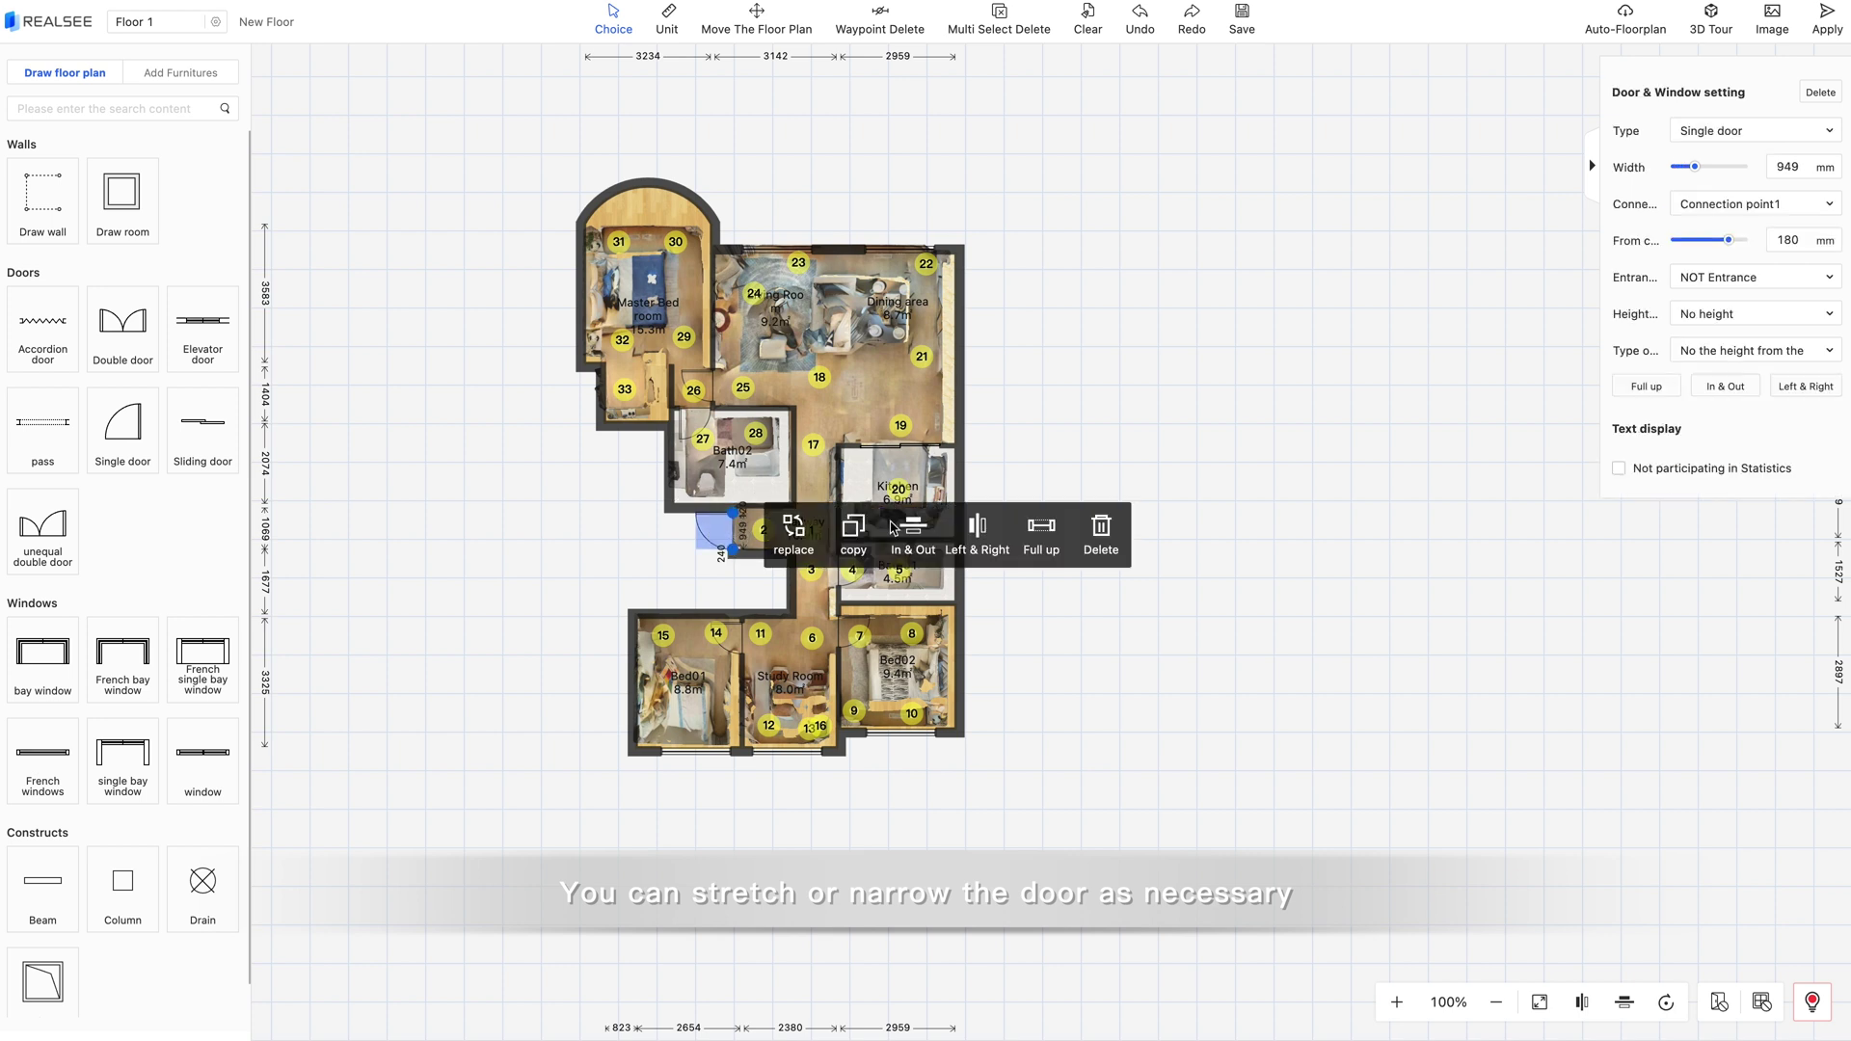
left_click(894, 536)
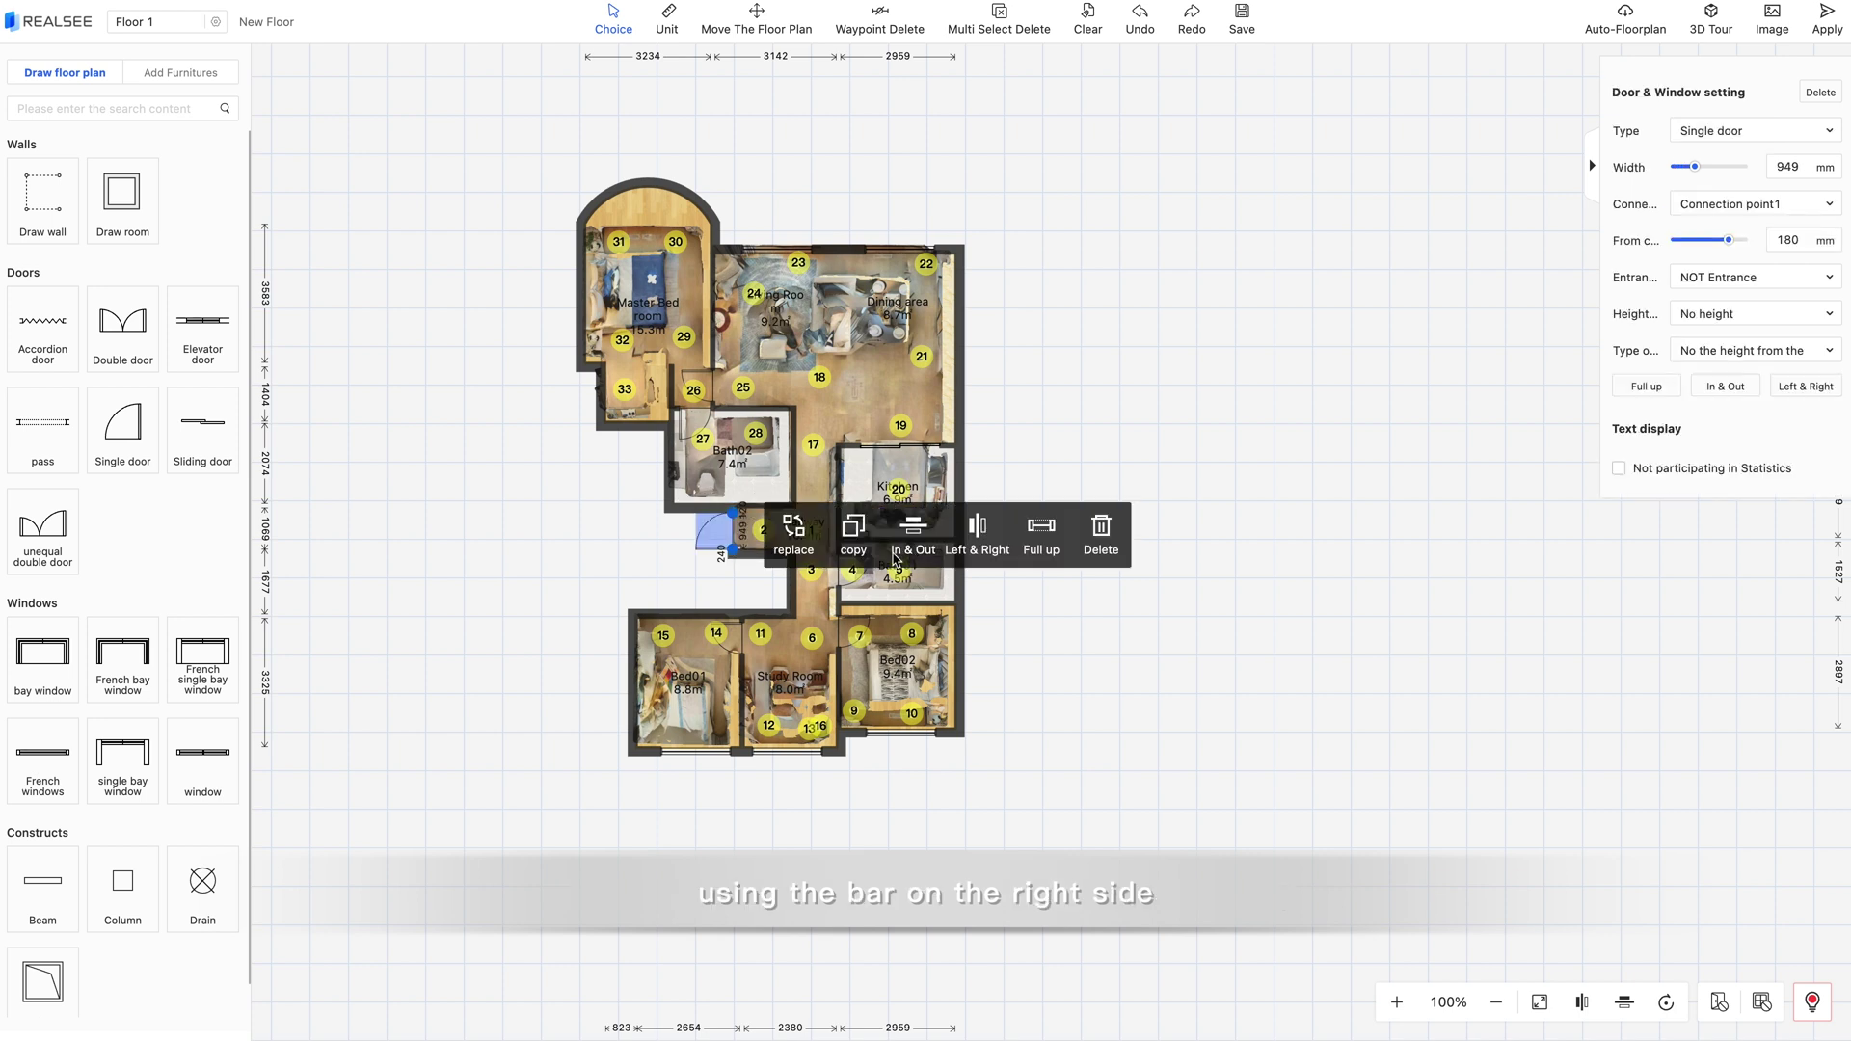
Set the hallway's single door as the Entrance of the house
left_click(1731, 279)
left_click(1708, 313)
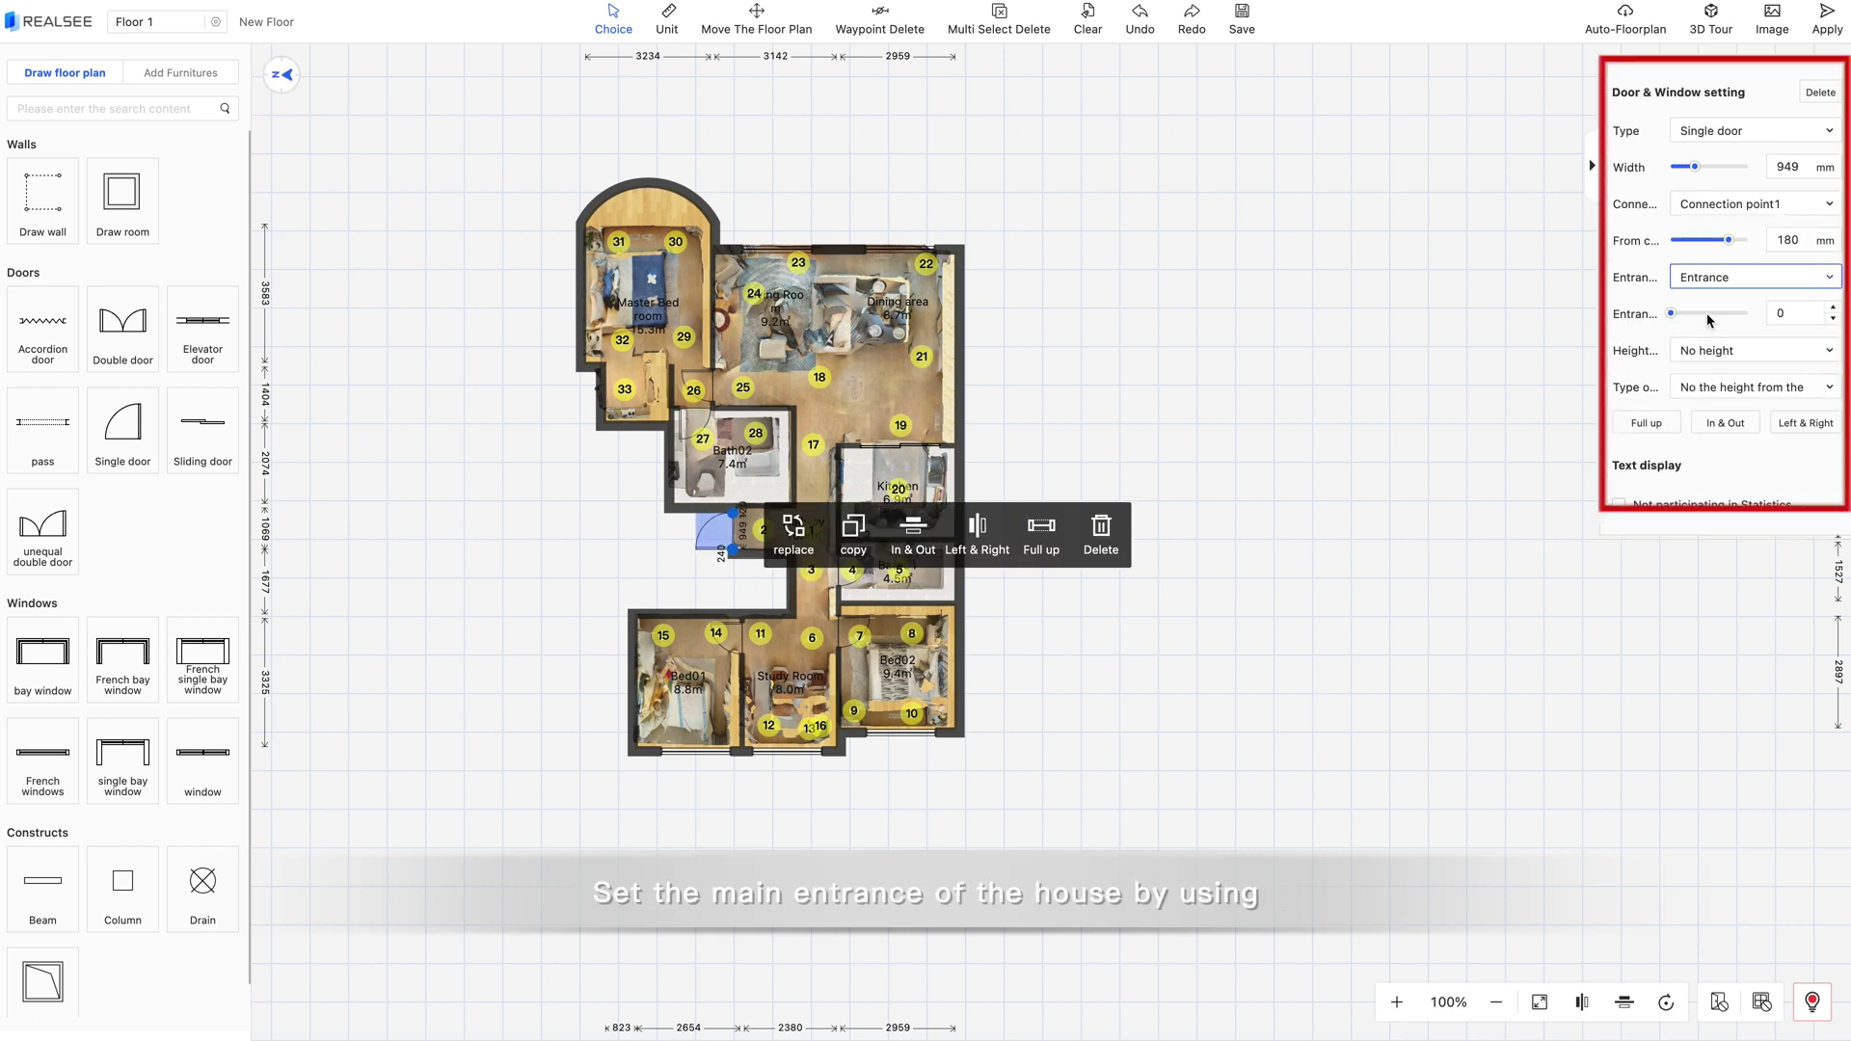
left_click(1238, 441)
Place French windows about 1675 mm wide in the living room's exterior wall above Point 23
left_click(43, 761)
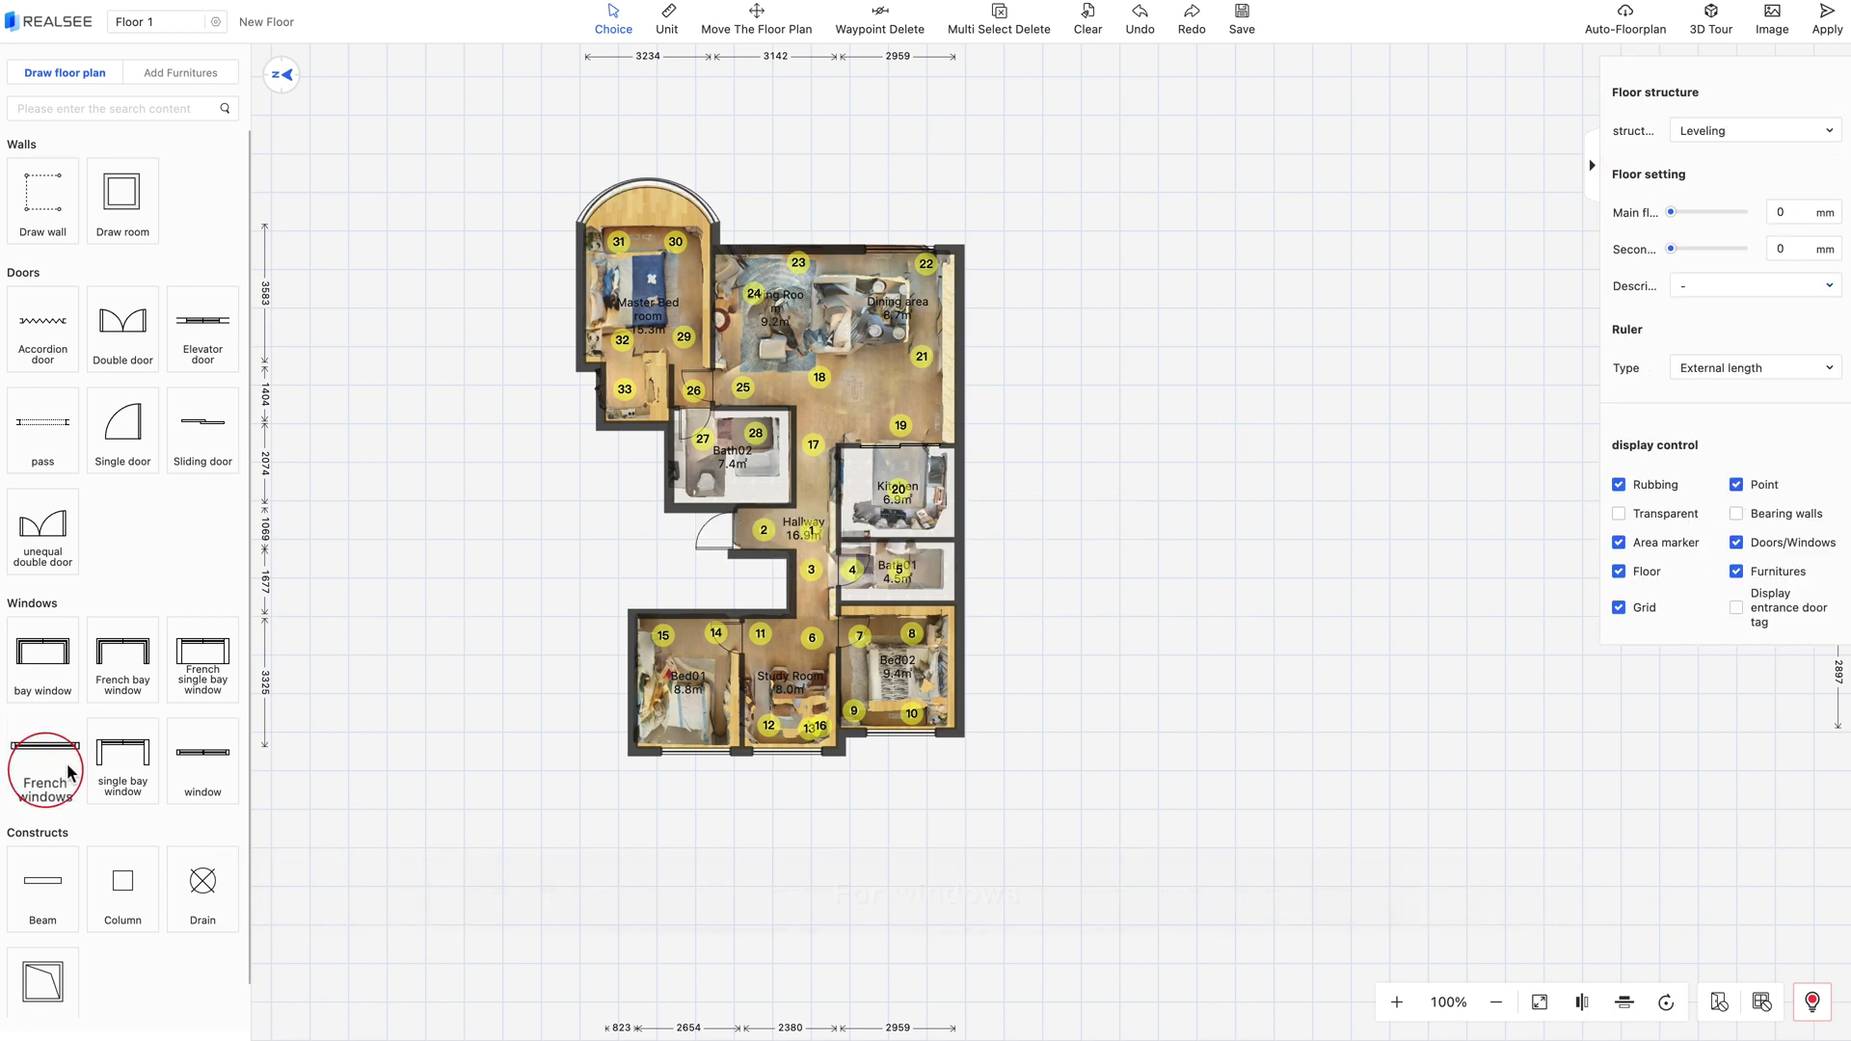
left_click(752, 259)
left_click_drag(751, 256, 785, 253)
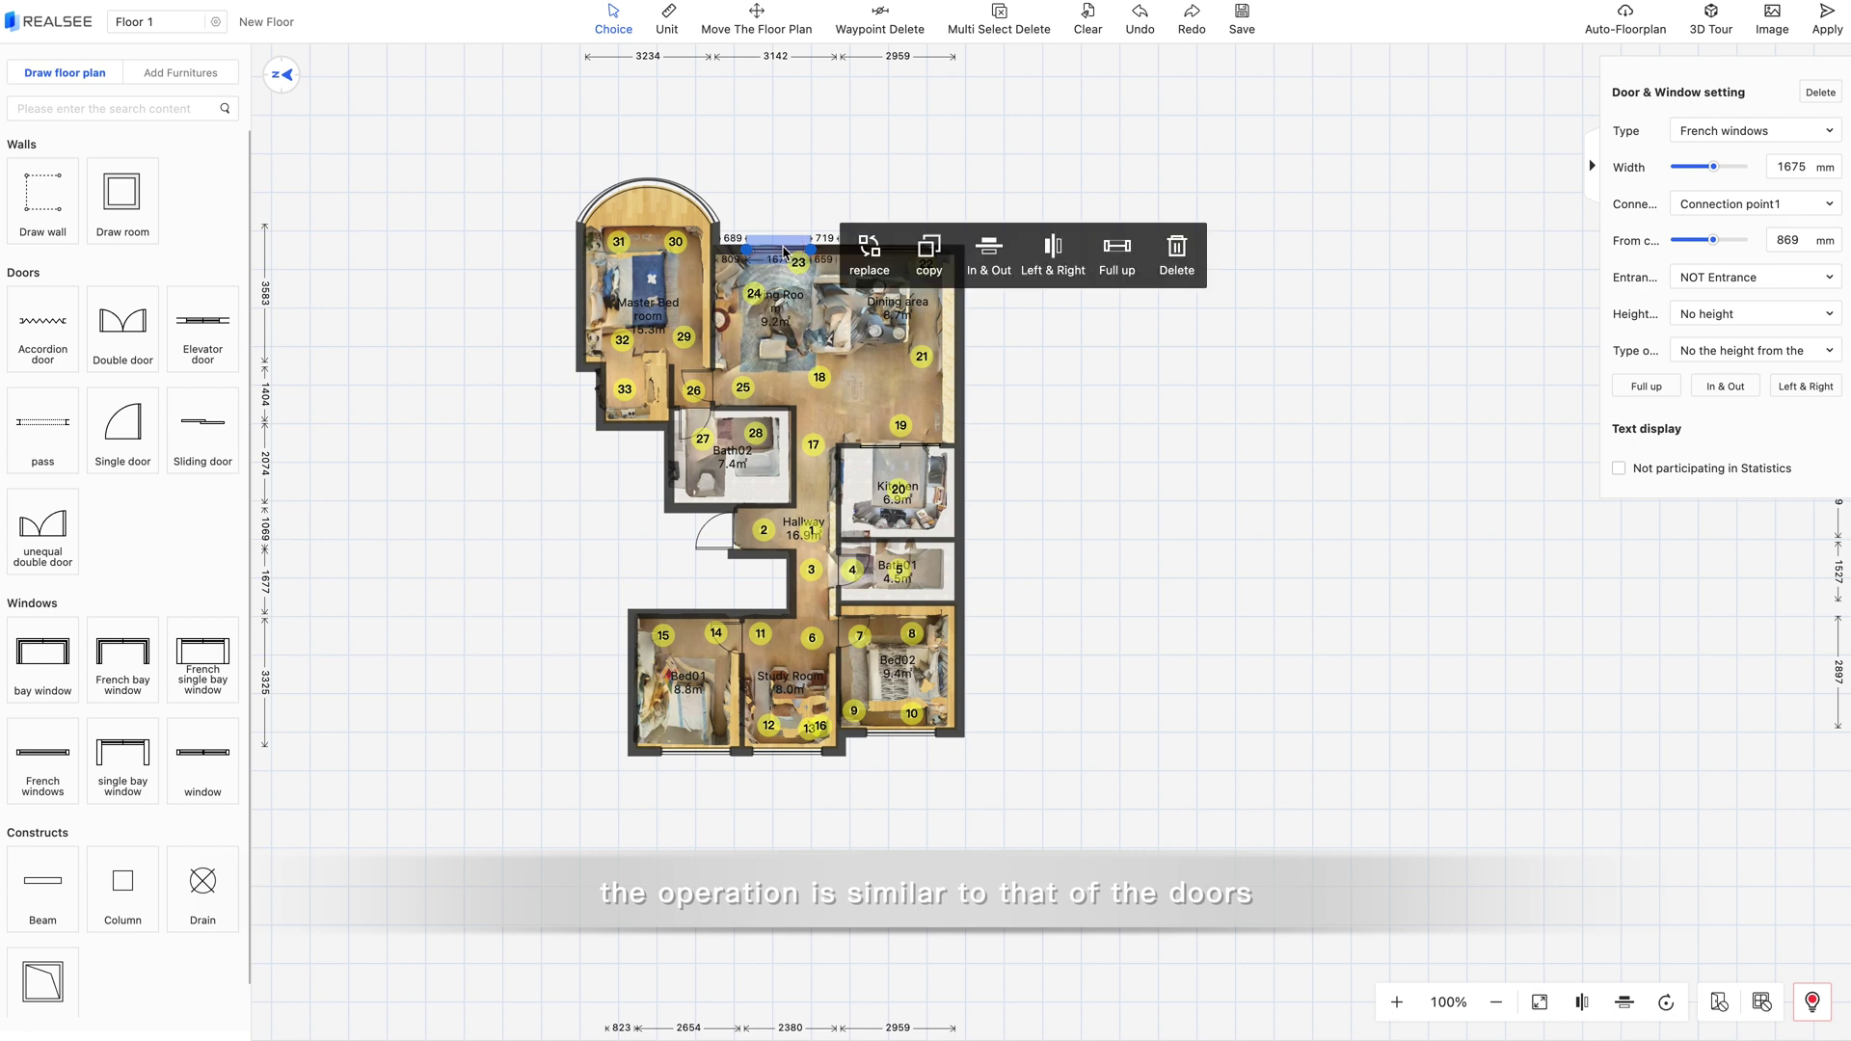
left_click(1097, 373)
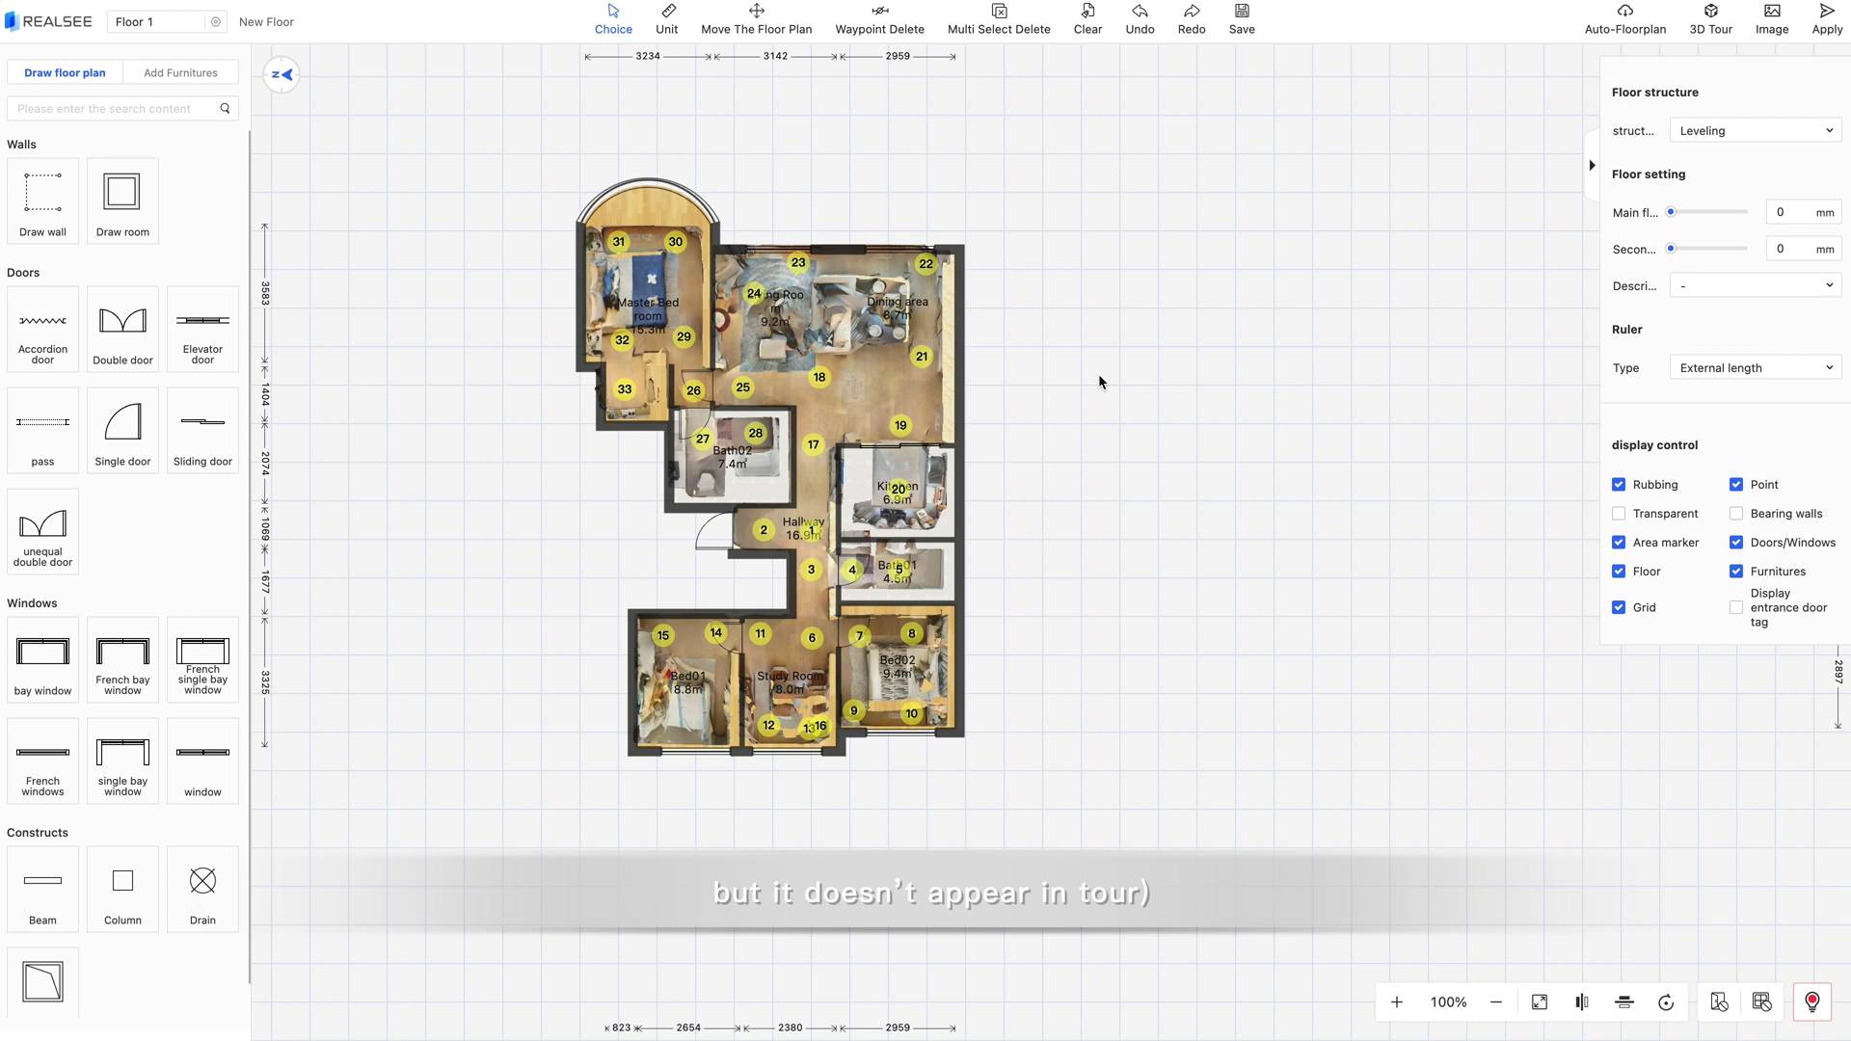
Move the drawn floor plan off the scanned image so that it stands beside it
left_click(757, 19)
left_click_drag(725, 553, 1119, 537)
Add an 8 person table from the Living Room furniture to the dining area and rotate it 90°
left_click(187, 75)
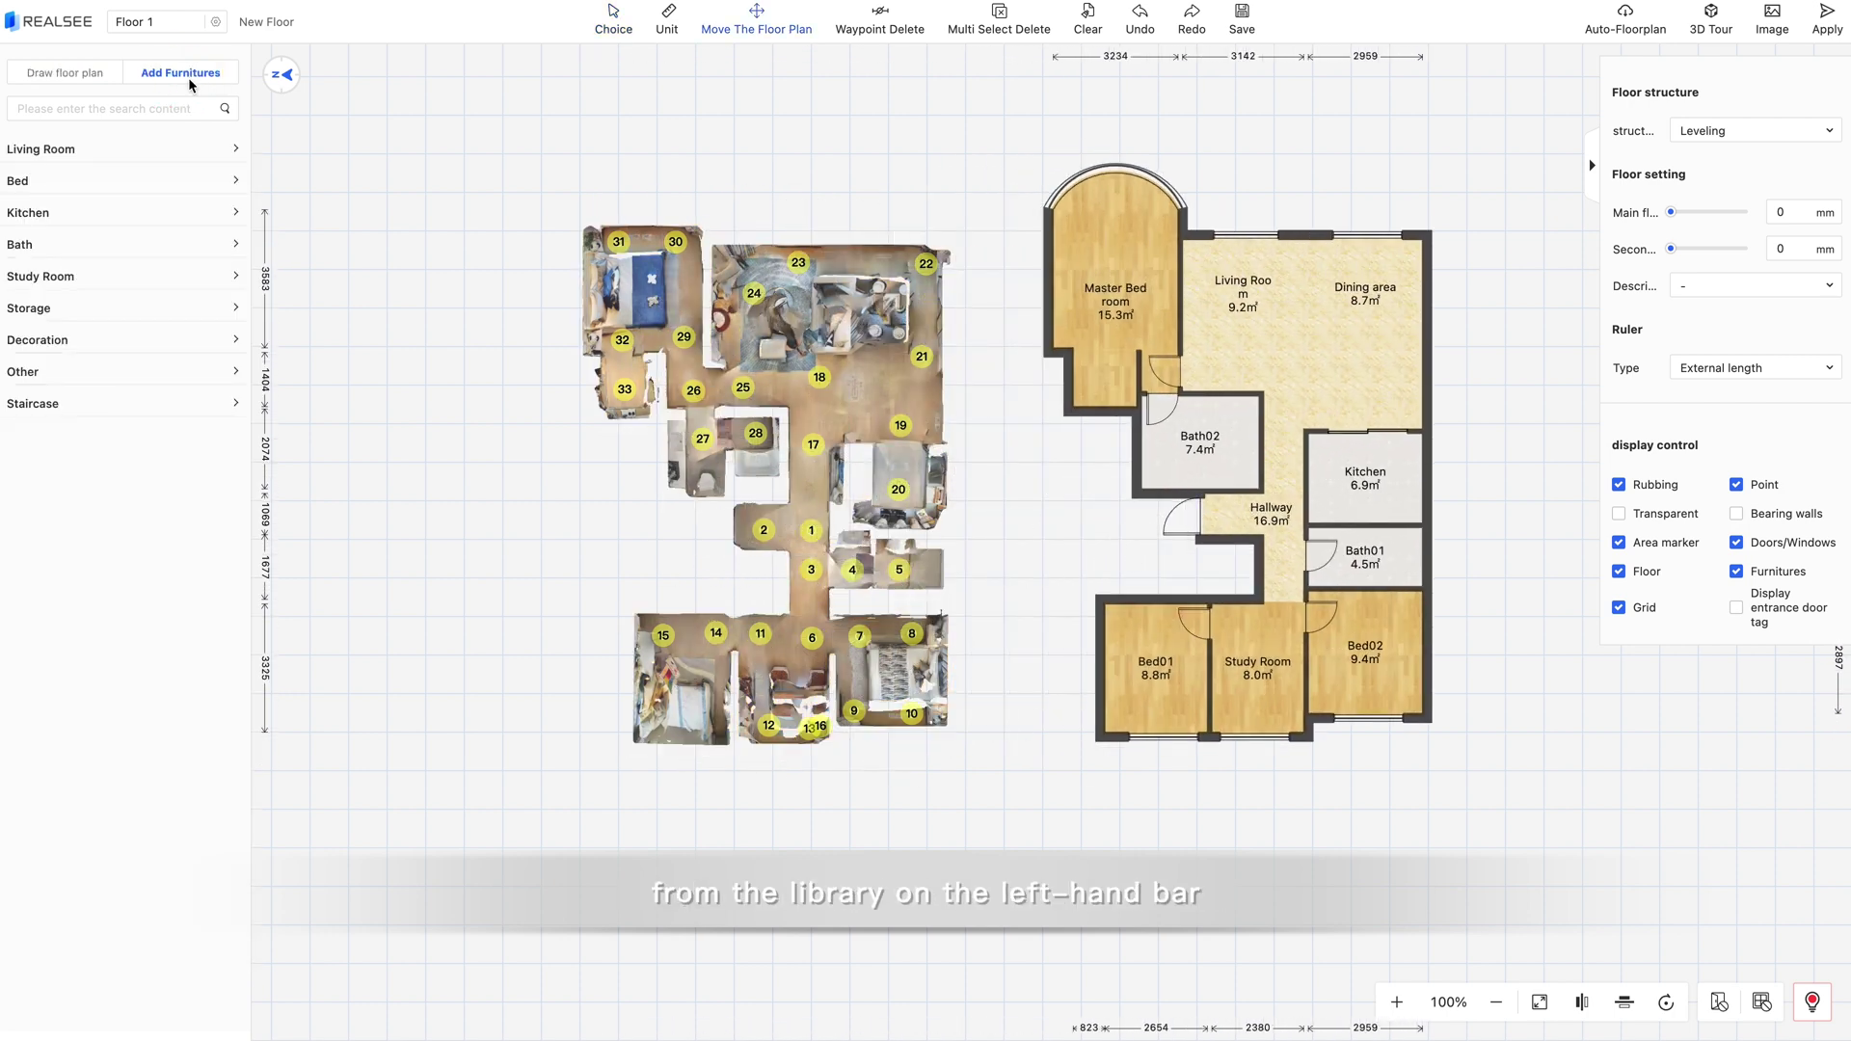
left_click(85, 151)
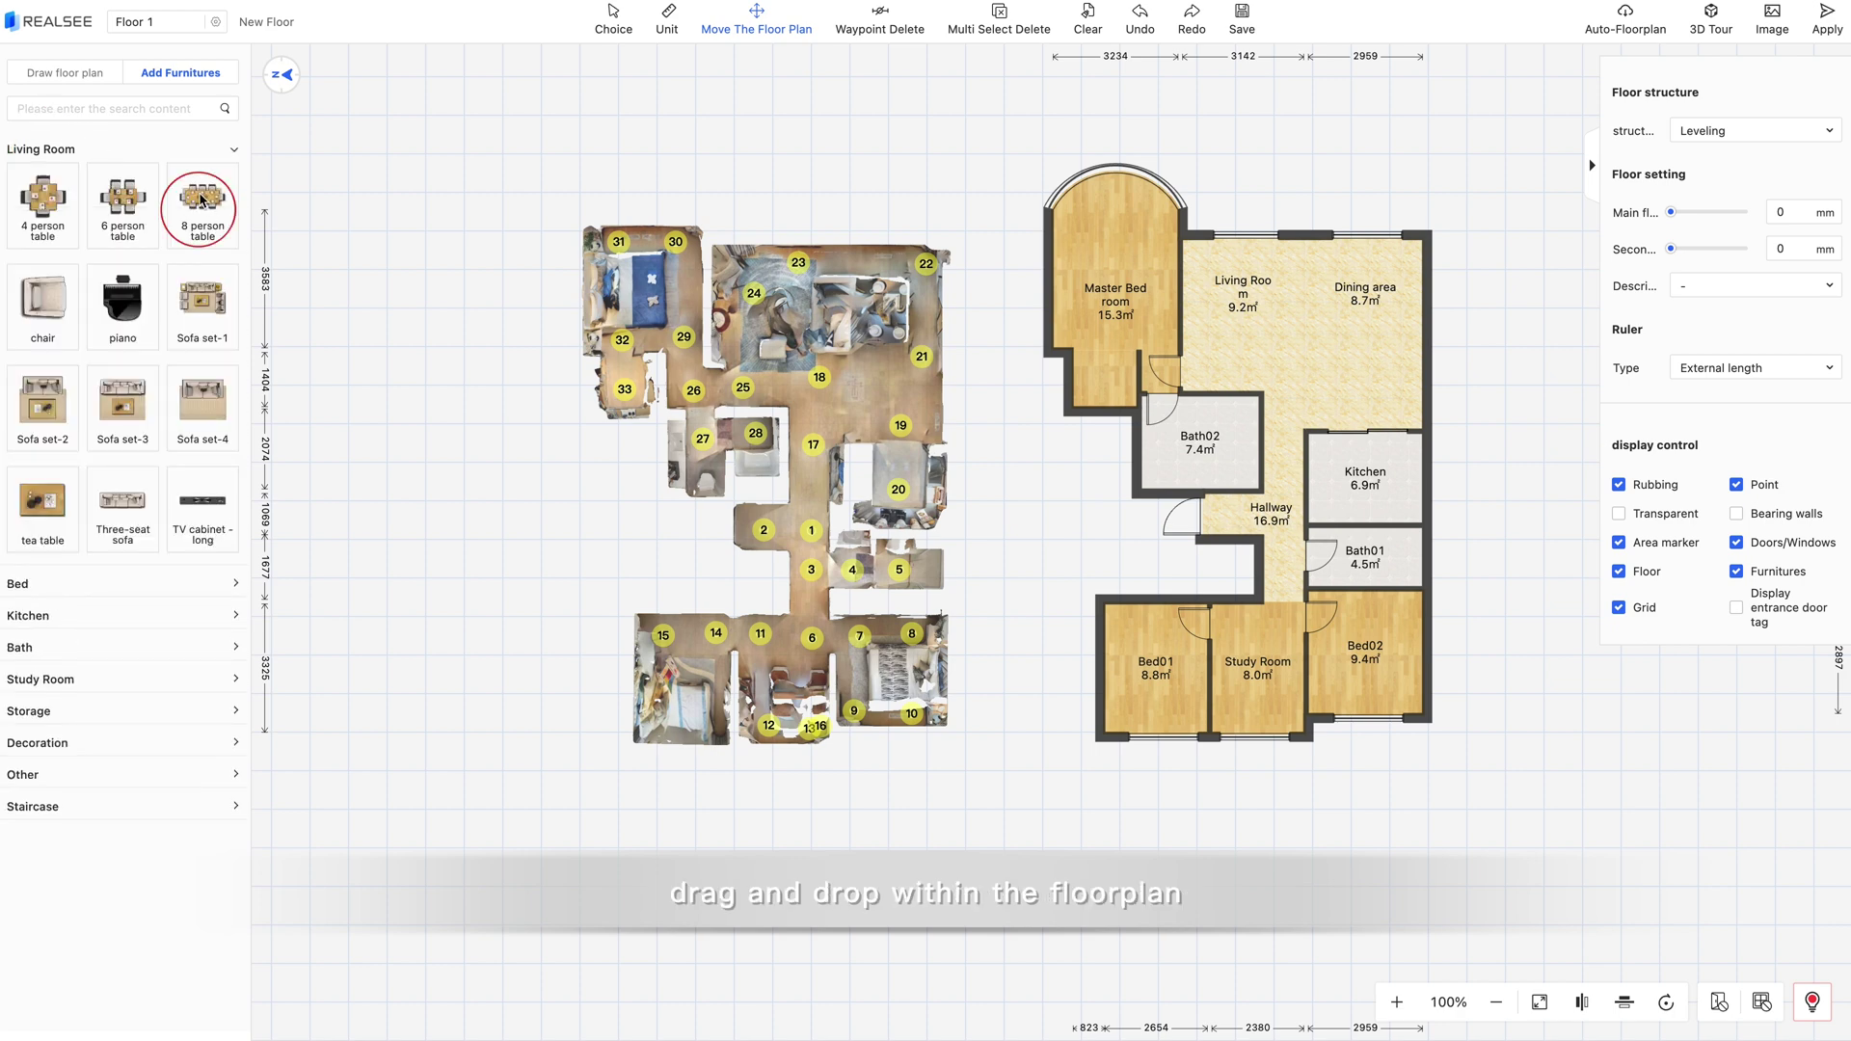
left_click_drag(202, 198, 1327, 333)
left_click(1326, 334)
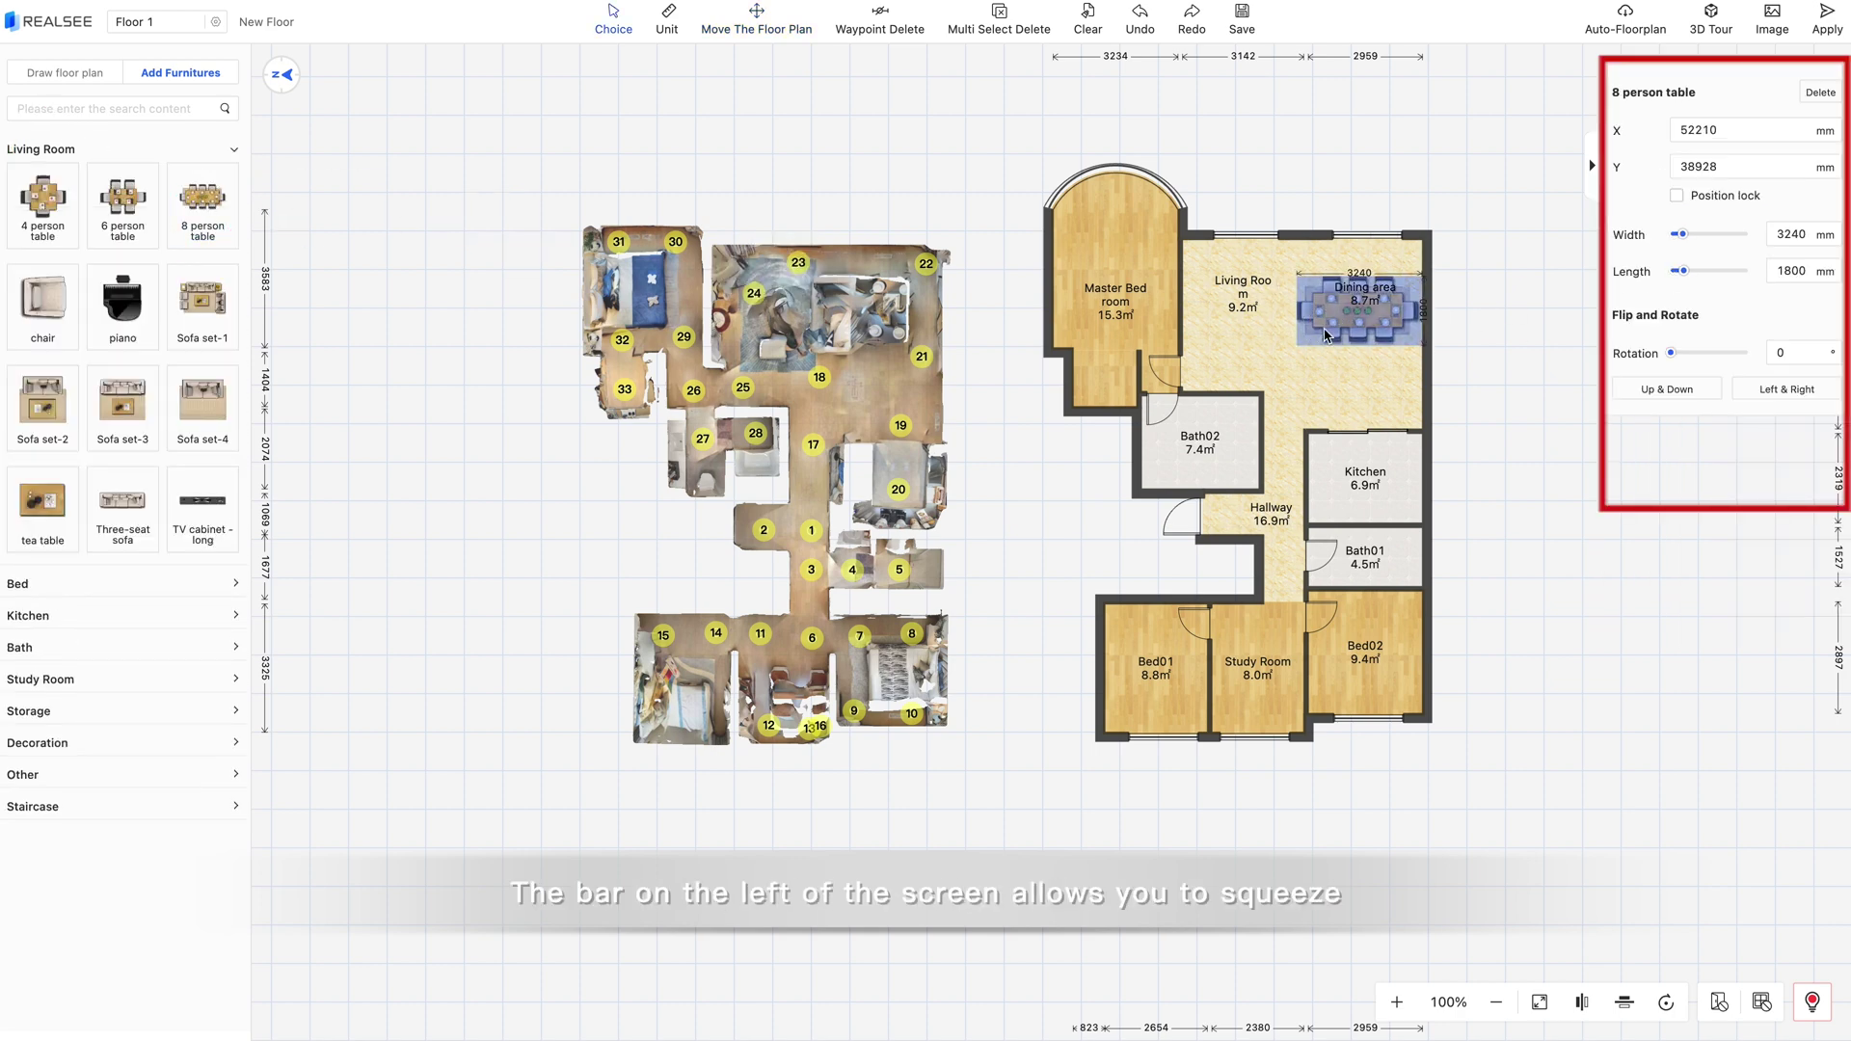
left_click_drag(1791, 351, 1755, 360)
type("90")
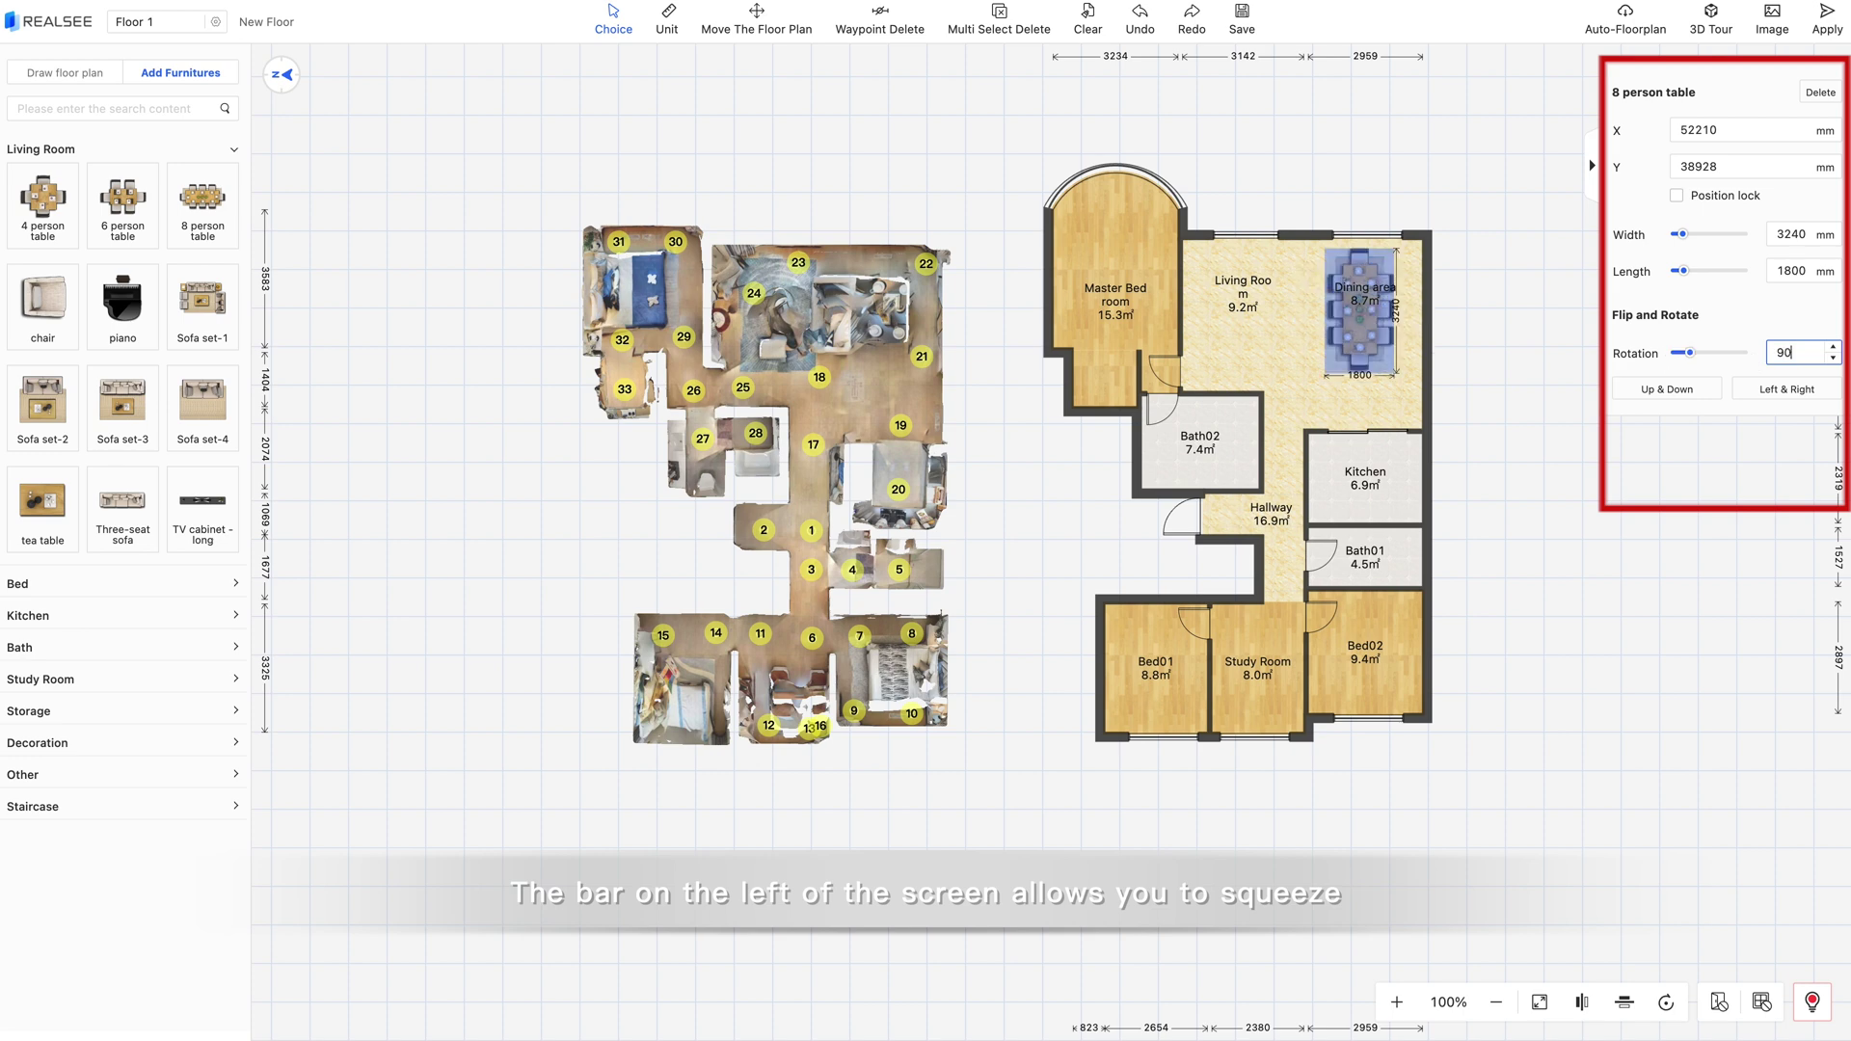
left_click(1643, 552)
Add Sofa set-4 to the living room, resize it to about 2906 by 2575 mm and rotate it 270°
left_click_drag(203, 400, 1217, 332)
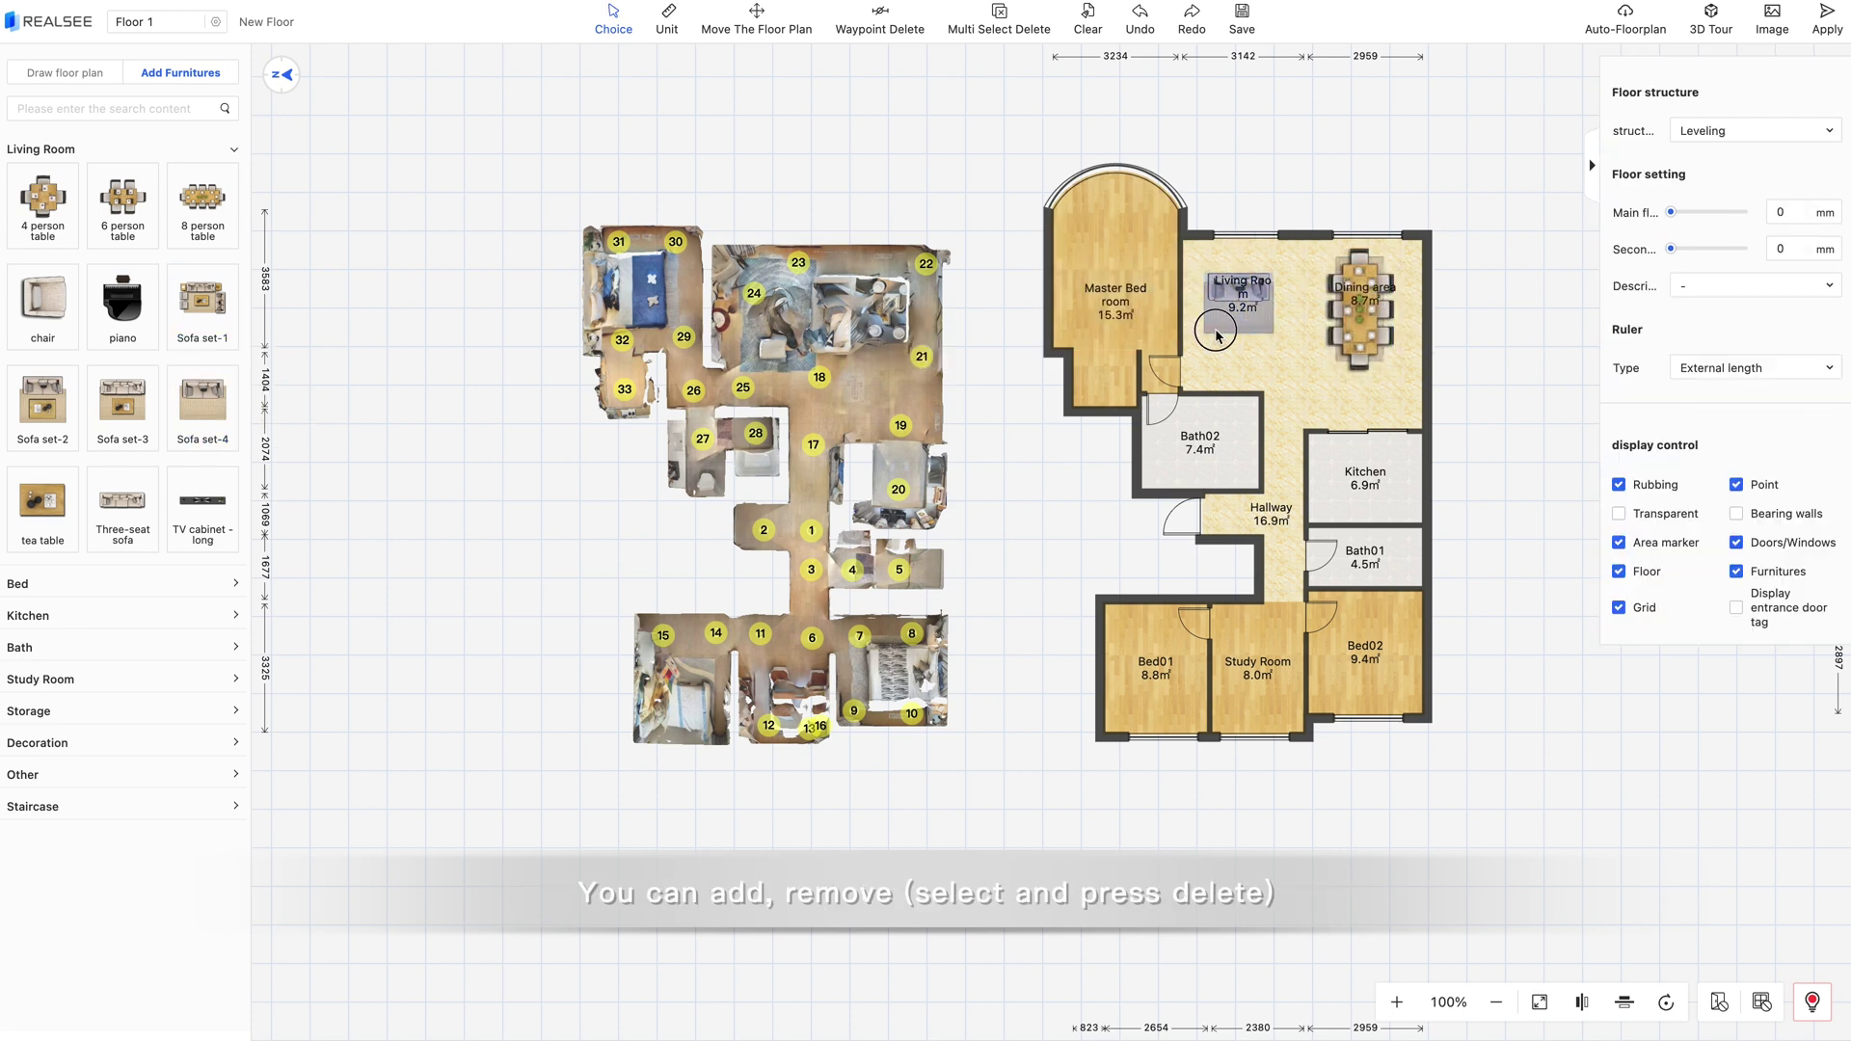
left_click_drag(1675, 234, 1689, 271)
type("270")
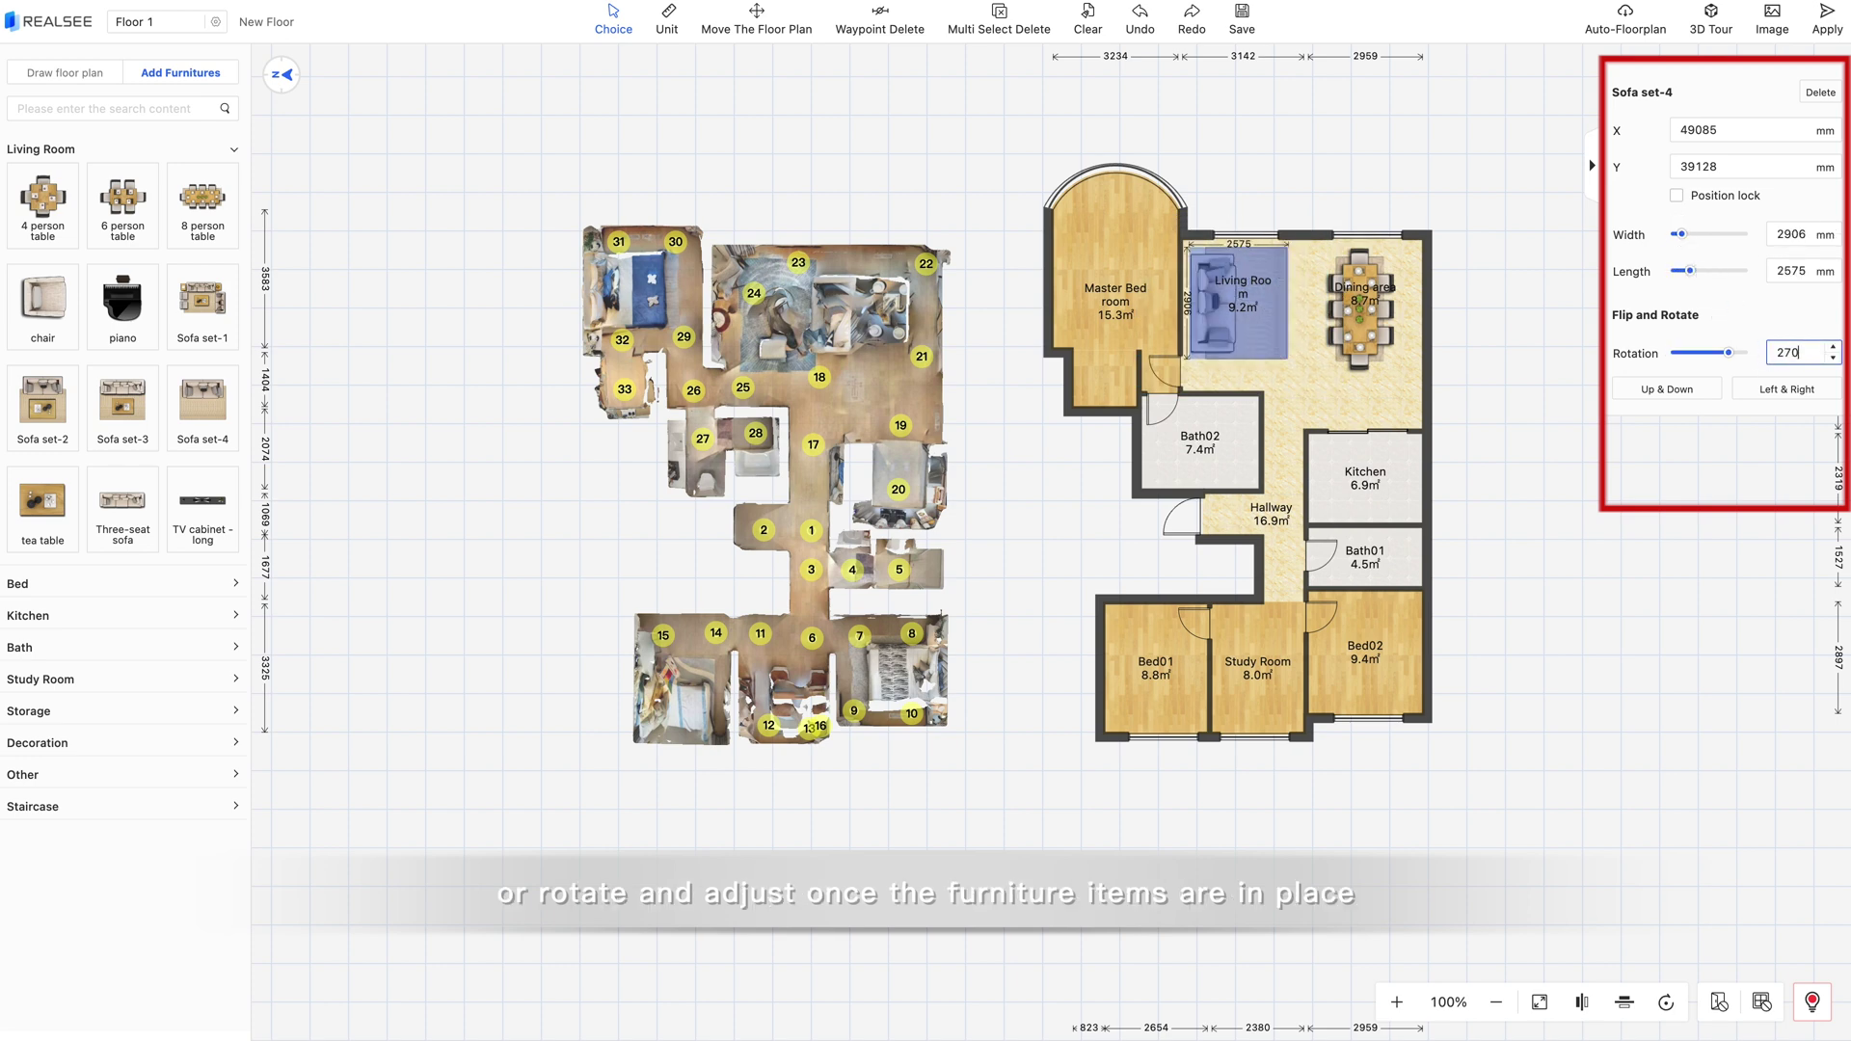
left_click(1611, 684)
Add a gas stove from the Kitchen furniture to the kitchen
left_click(69, 615)
left_click_drag(203, 269, 1383, 487)
left_click(1504, 628)
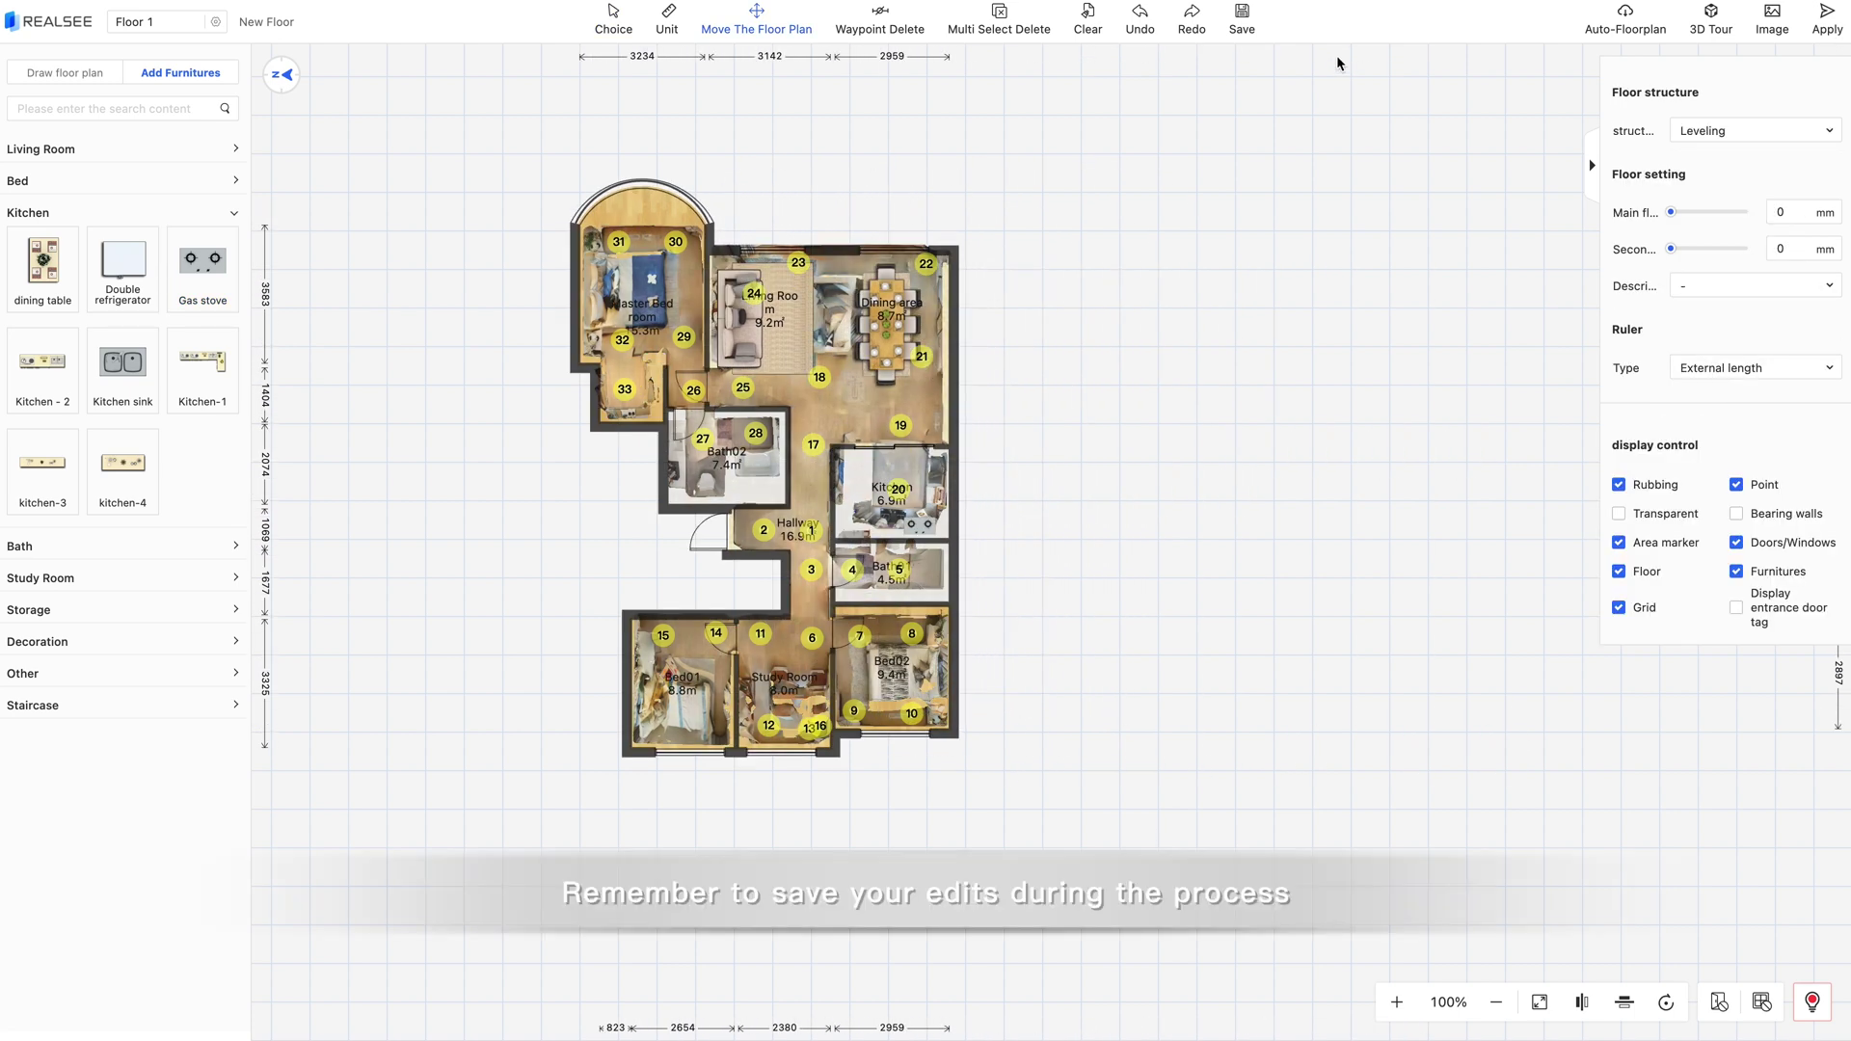
Save the floor plan edits and apply the finished floor plan
left_click(1264, 32)
left_click(1825, 31)
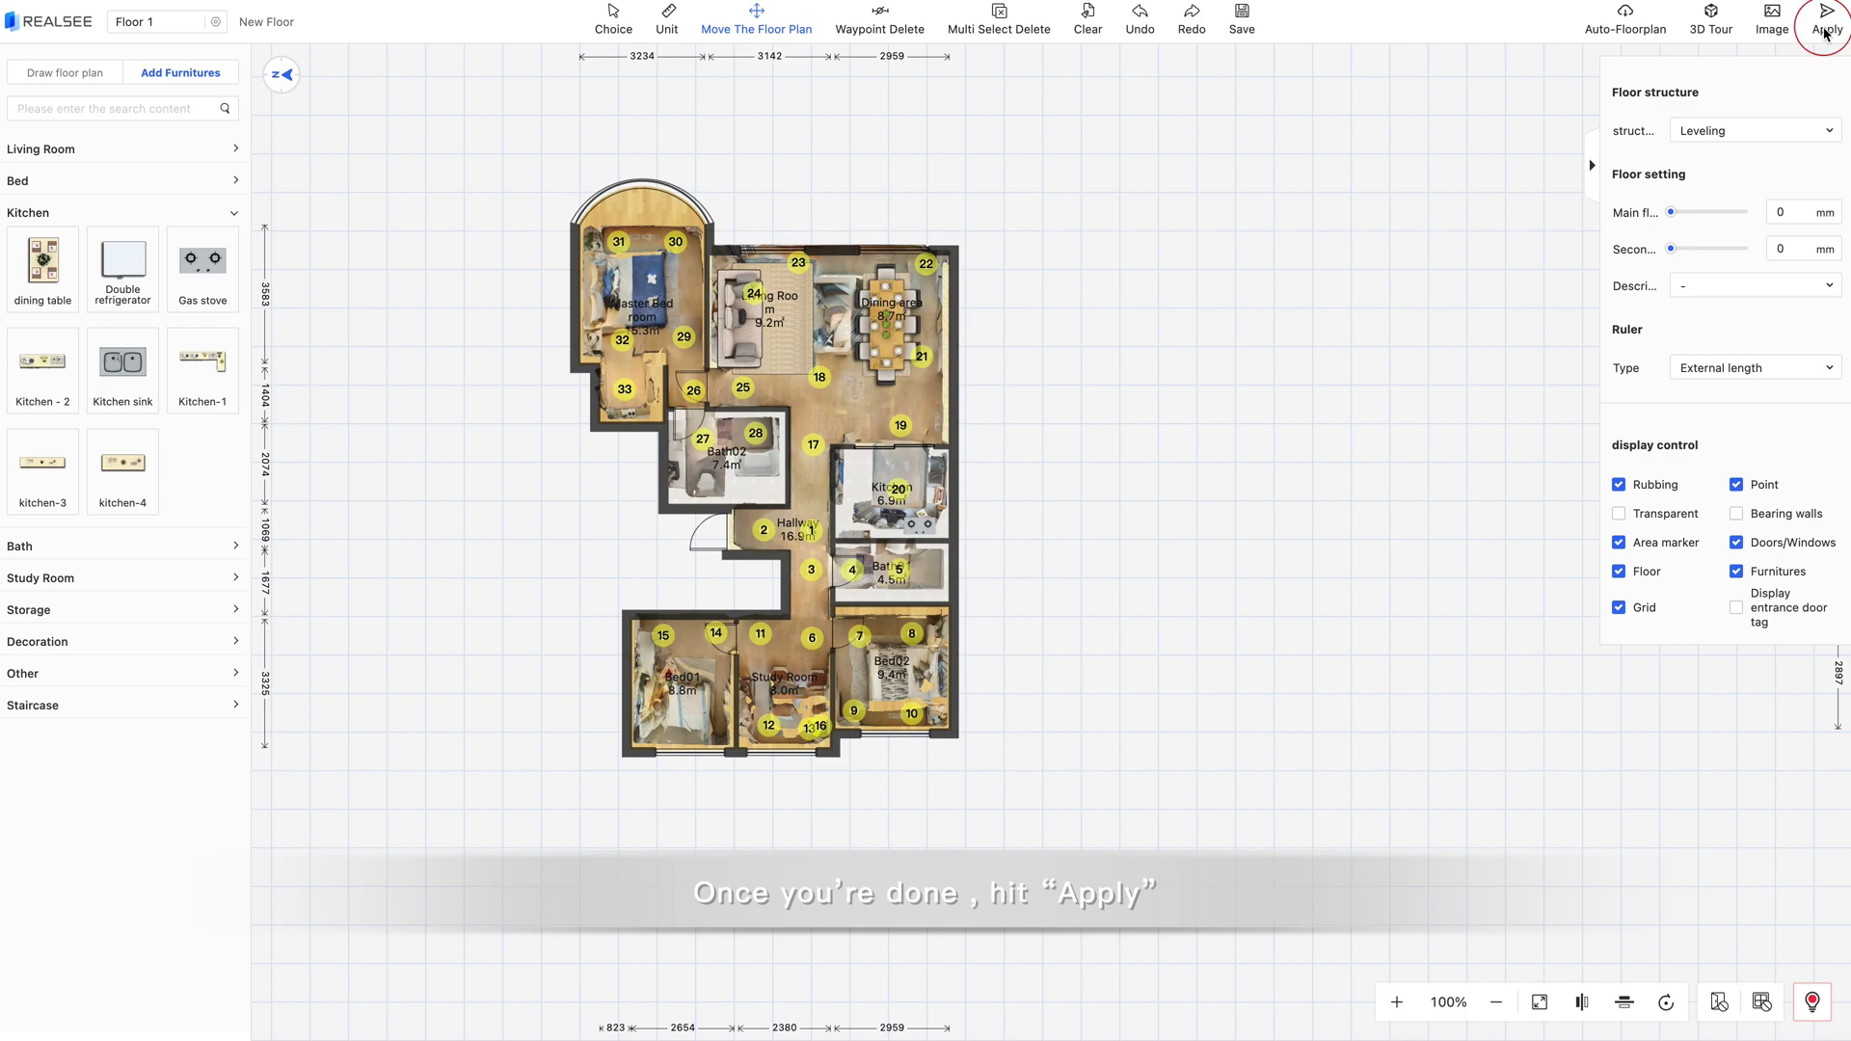